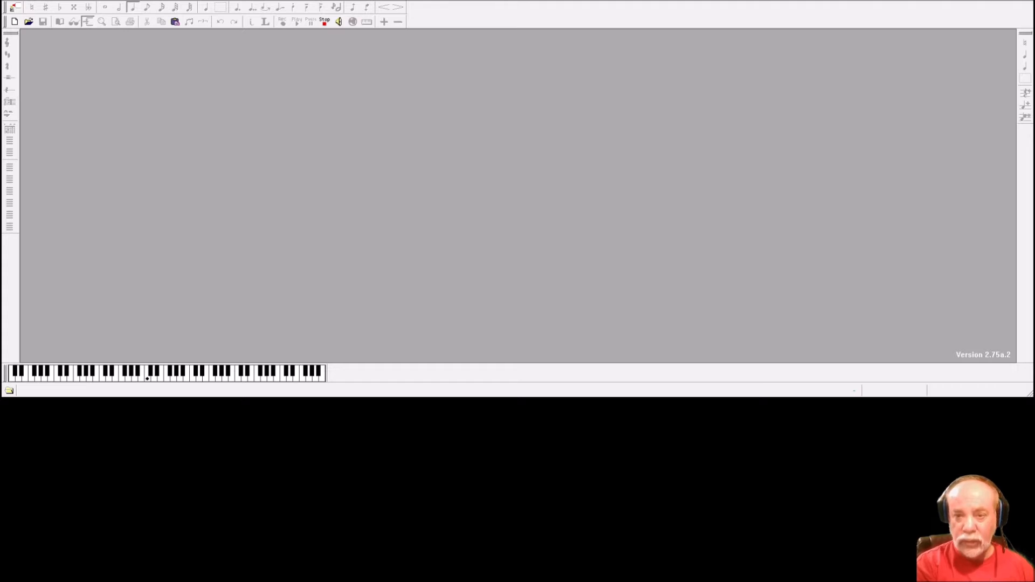
- Create a new song with a piano grand staff and enlarge the notation
{"action": "left_click", "coordinate": [620, 152]}
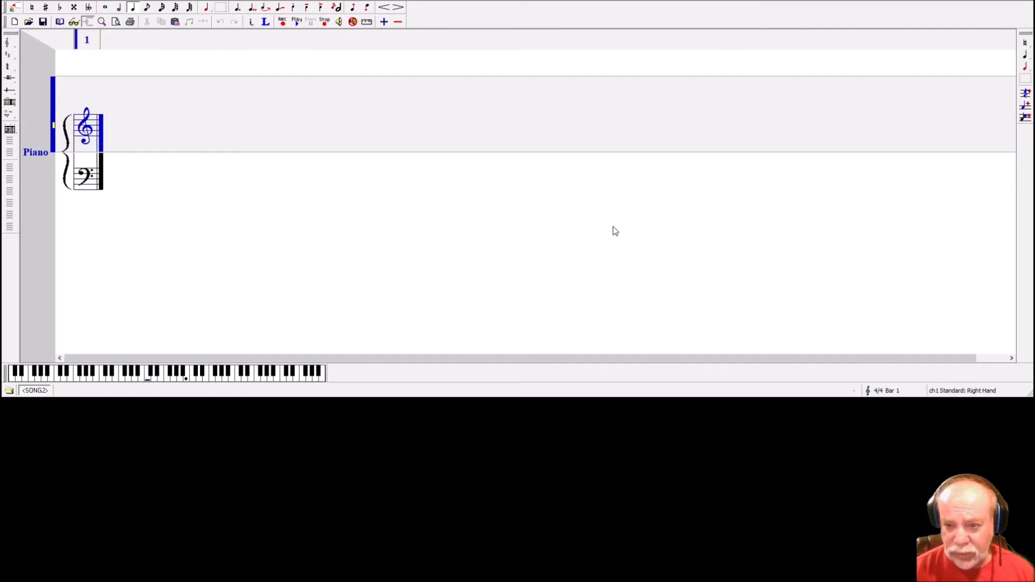
{"action": "scroll", "coordinate": [612, 226], "scroll_direction": "up", "scroll_amount": 1}
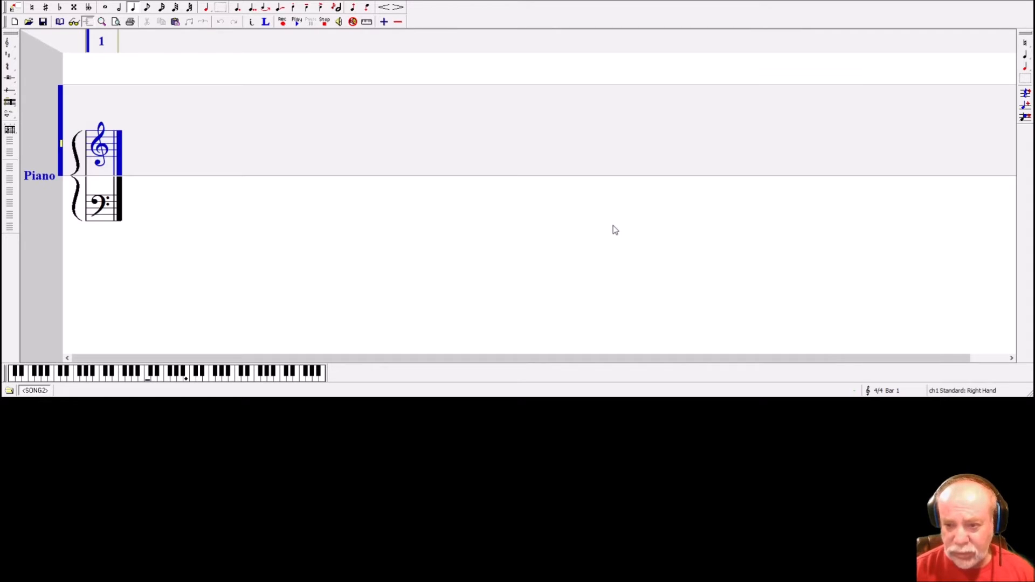
{"action": "left_click", "coordinate": [638, 108]}
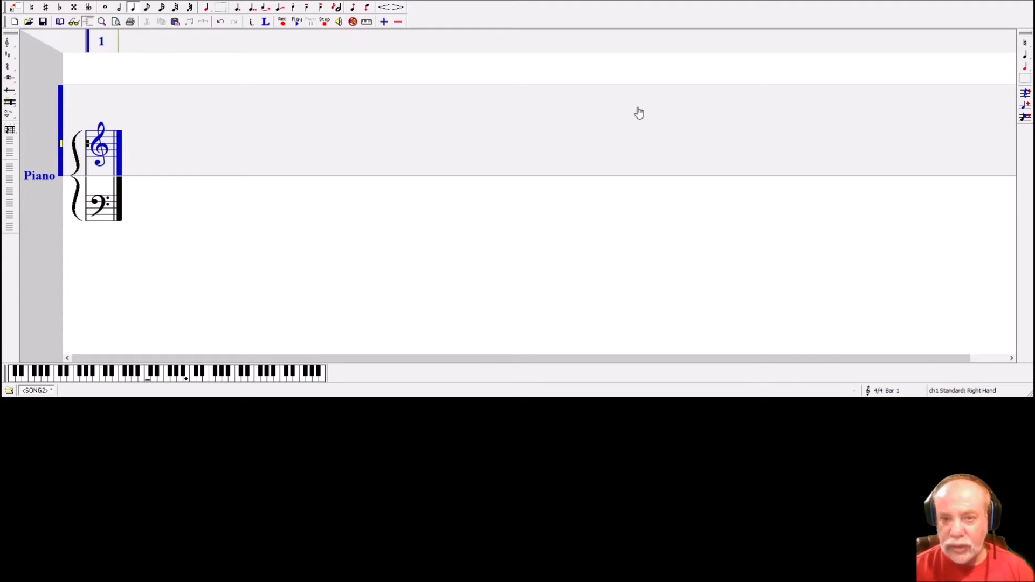
{"action": "key", "text": "alt+f"}
{"action": "key", "text": "Escape"}
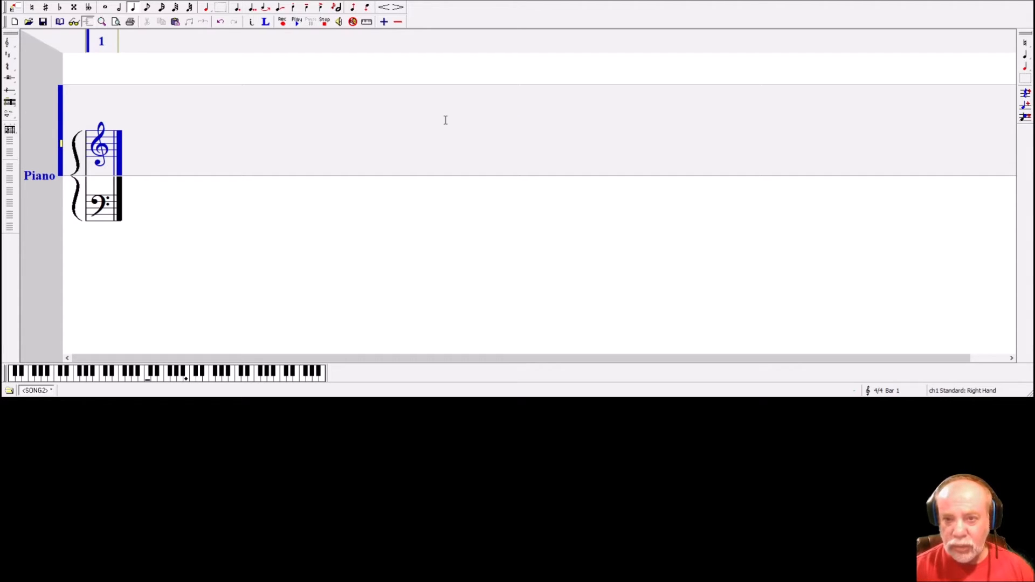
{"action": "scroll", "coordinate": [445, 125], "scroll_direction": "down", "scroll_amount": 1}
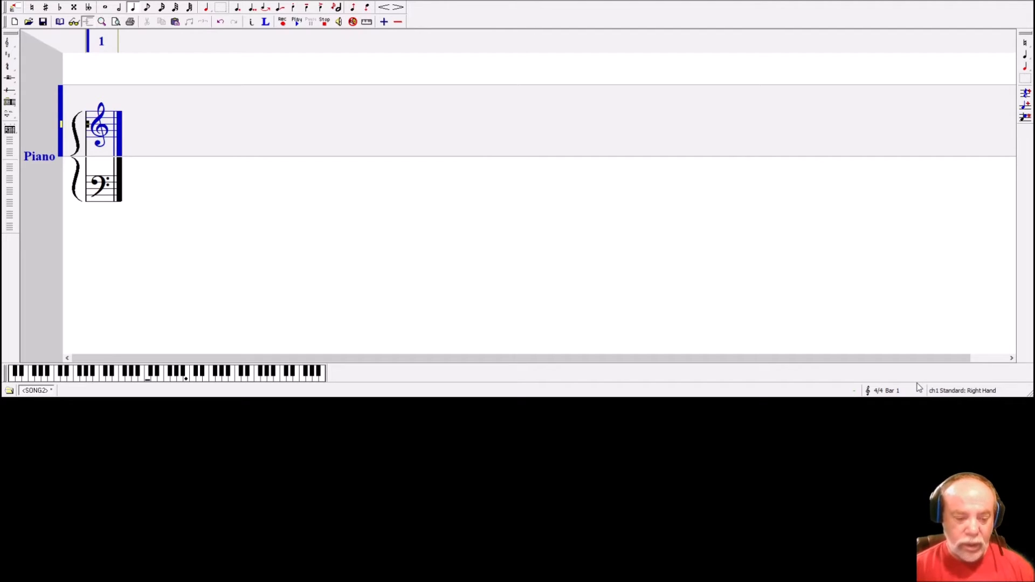
- Choose the eighth-note duration and place the insertion point after the treble clef, at B above the staff
{"action": "key", "text": "8"}
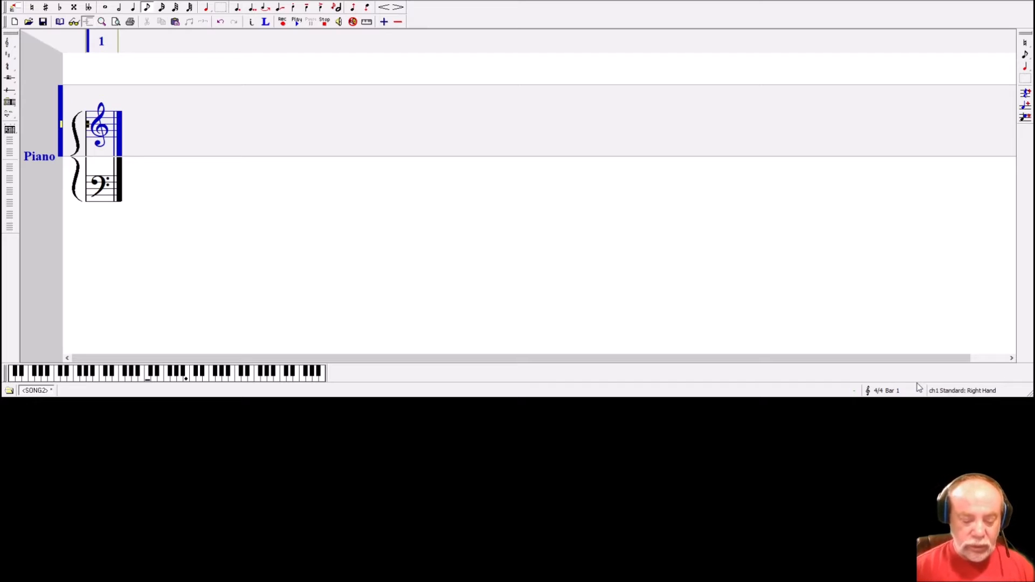
{"action": "key", "text": "ctrl+Up"}
{"action": "key", "text": "Right"}
{"action": "key", "text": "alt+i"}
{"action": "key", "text": "Down"}
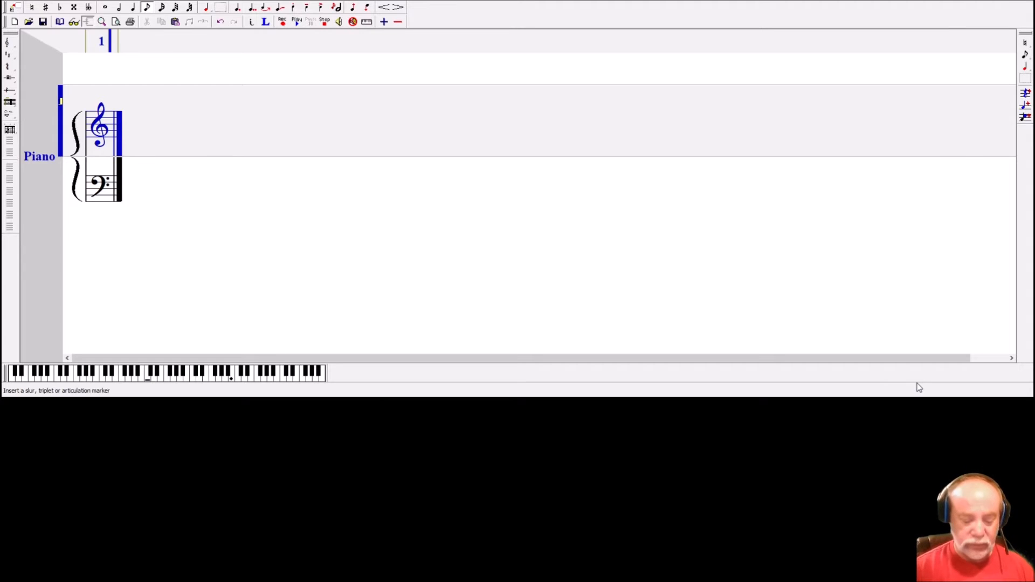
{"action": "key", "text": "Down"}
{"action": "key", "text": "Return"}
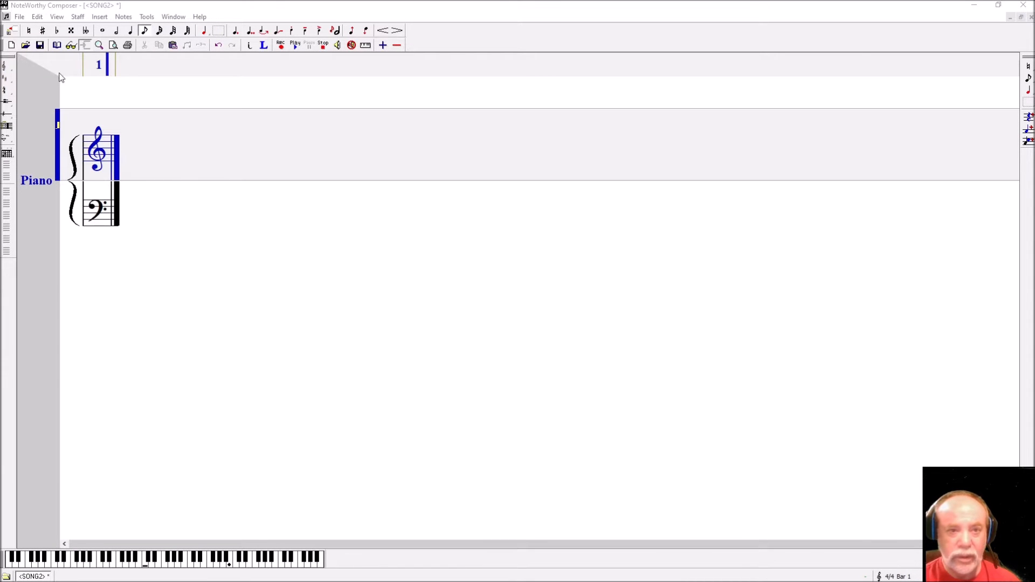
{"action": "left_click", "coordinate": [22, 17]}
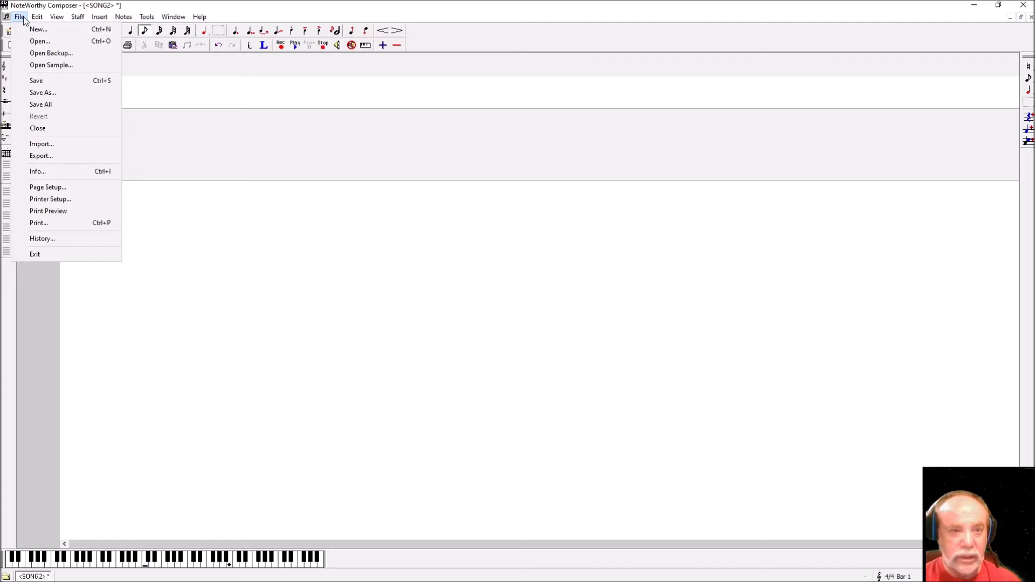
{"action": "left_click", "coordinate": [99, 108]}
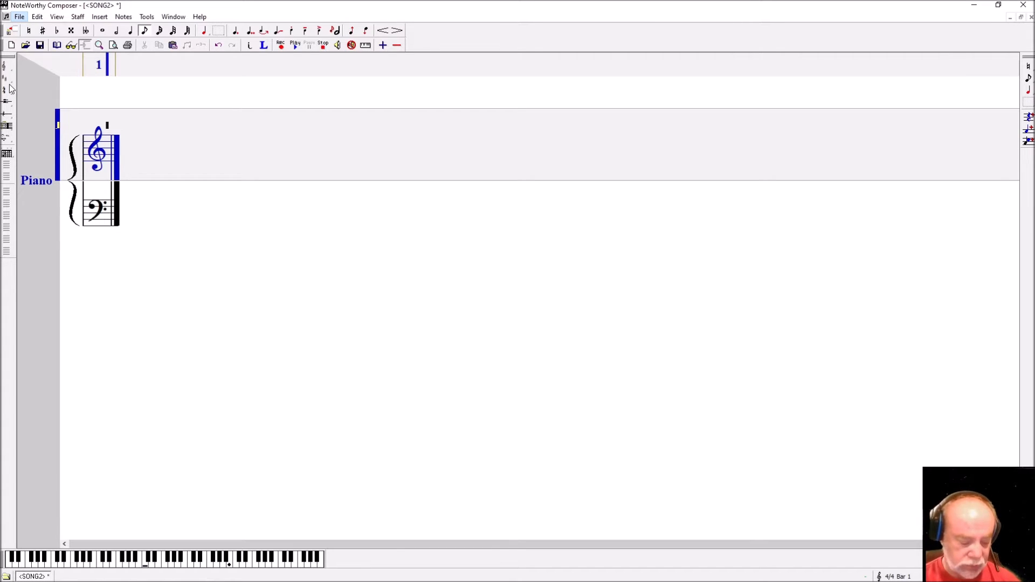
- Insert a B Flat Major key signature after the treble clef
{"action": "key", "text": "i"}
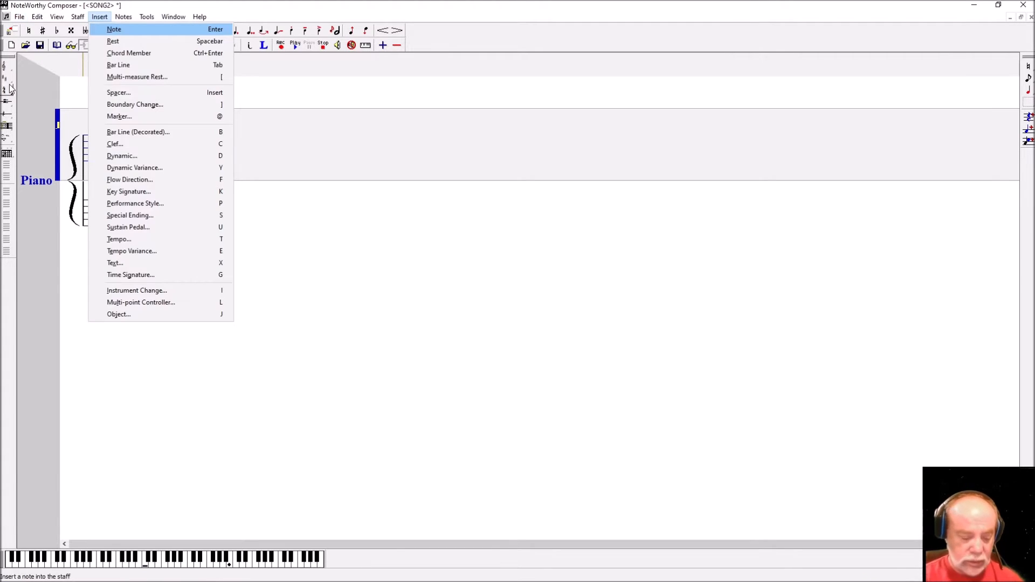
{"action": "key", "text": "k"}
{"action": "key", "text": "k"}
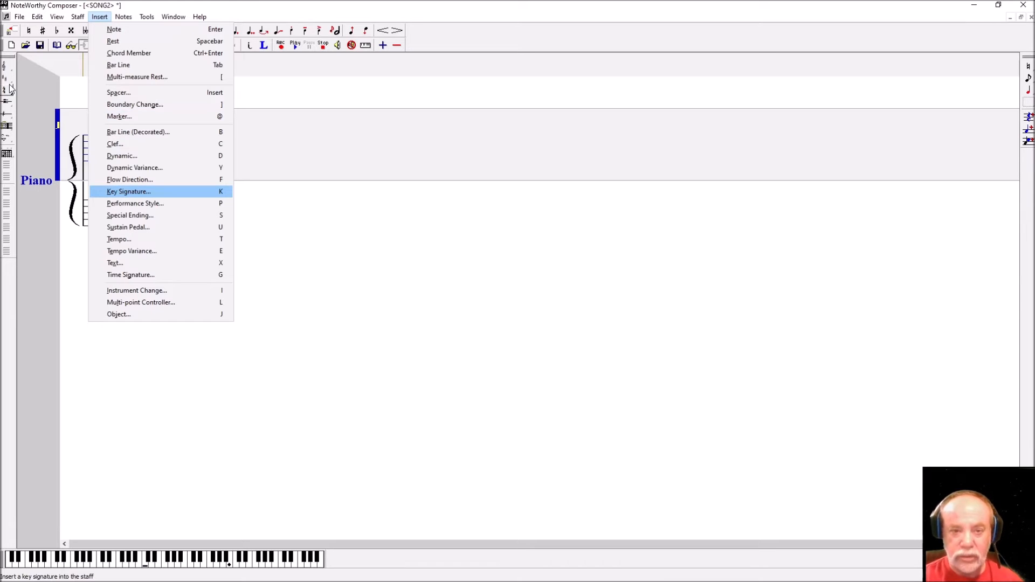
{"action": "key", "text": "Return"}
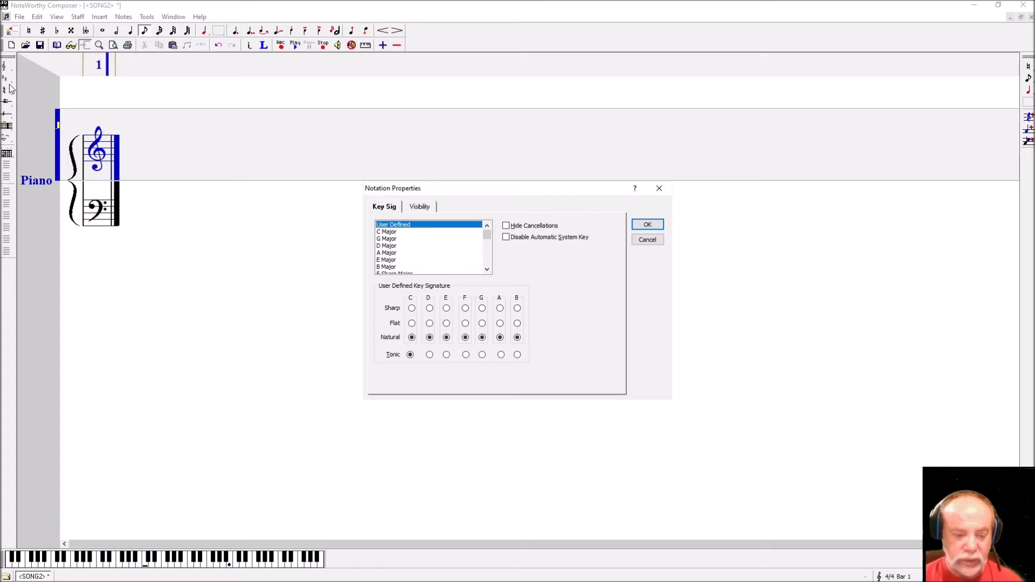
{"action": "key", "text": "b"}
{"action": "key", "text": "b"}
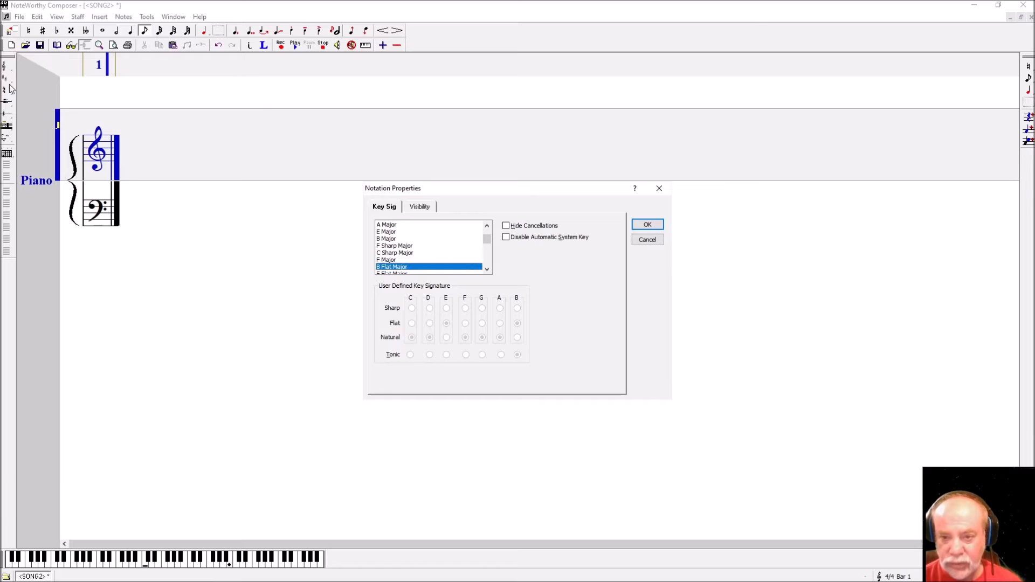
{"action": "key", "text": "Return"}
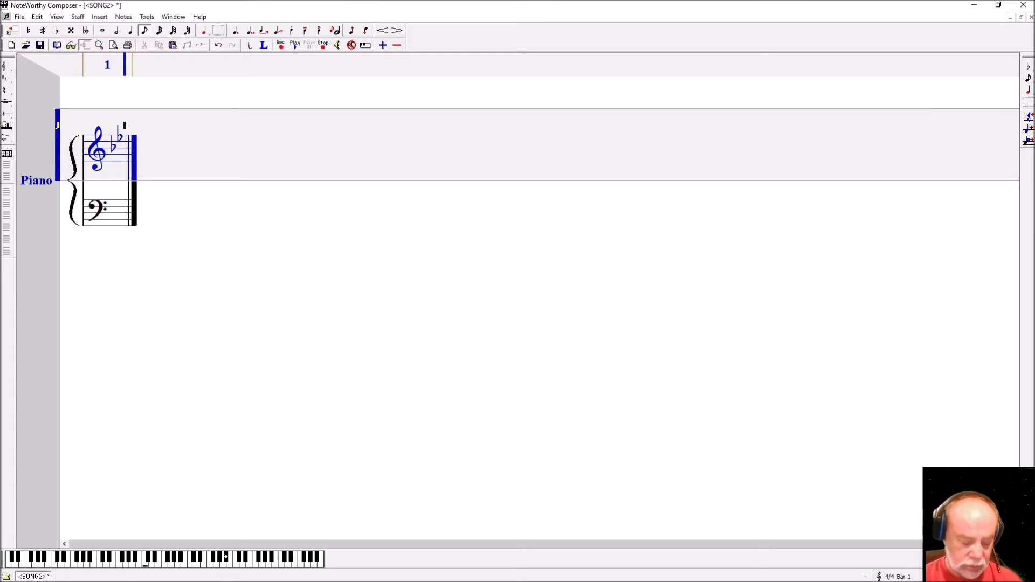
- Insert a 4/4 time signature in standard style after the treble staff's key signature
{"action": "key", "text": "alt+i"}
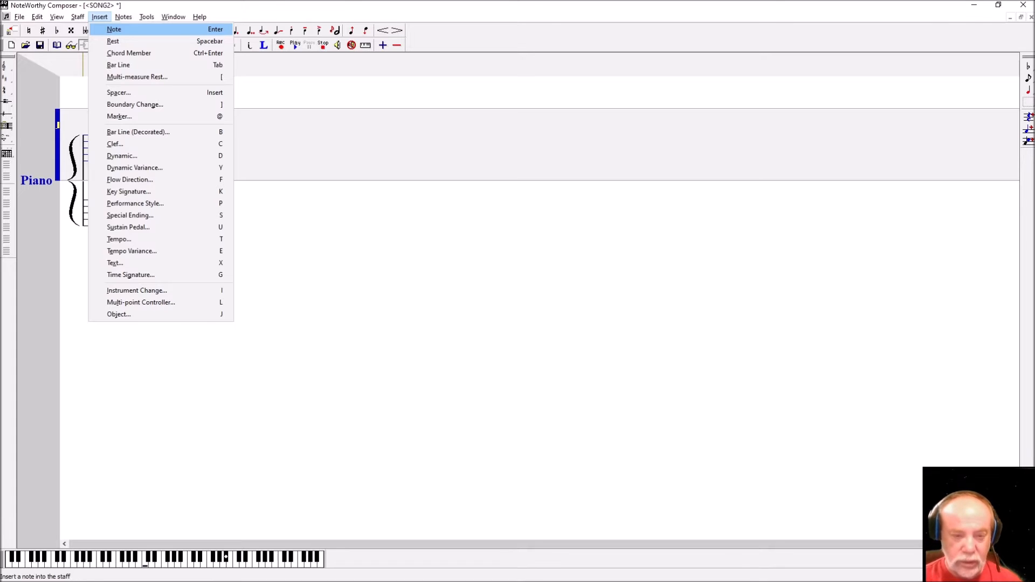
{"action": "key", "text": "g"}
{"action": "key", "text": "g"}
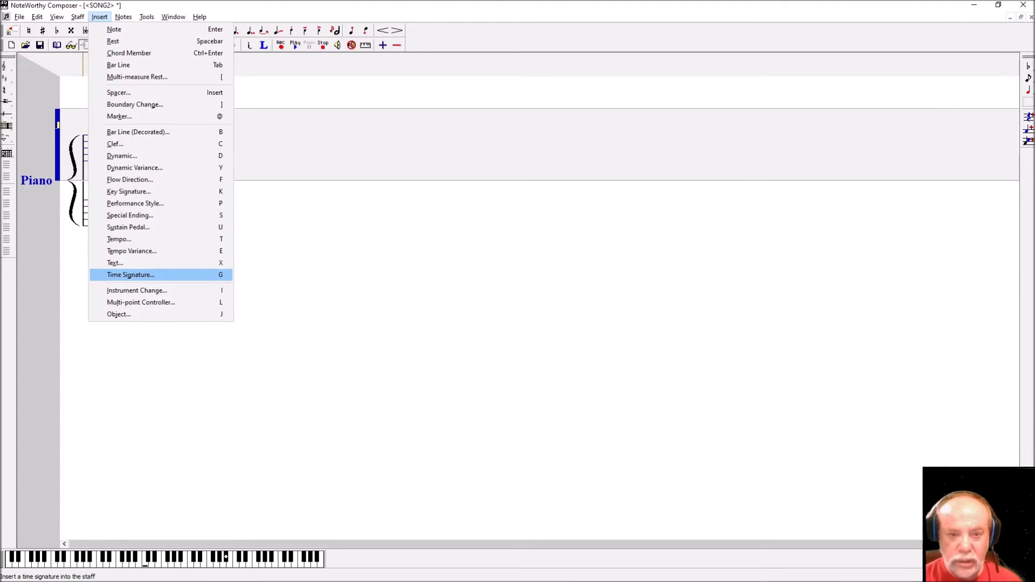
{"action": "key", "text": "Return"}
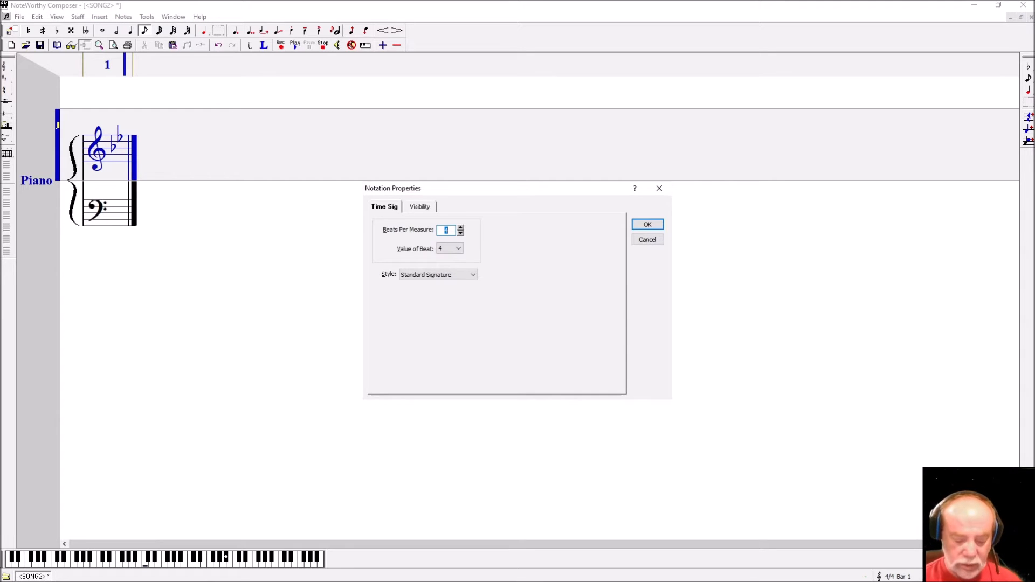
{"action": "key", "text": "Return"}
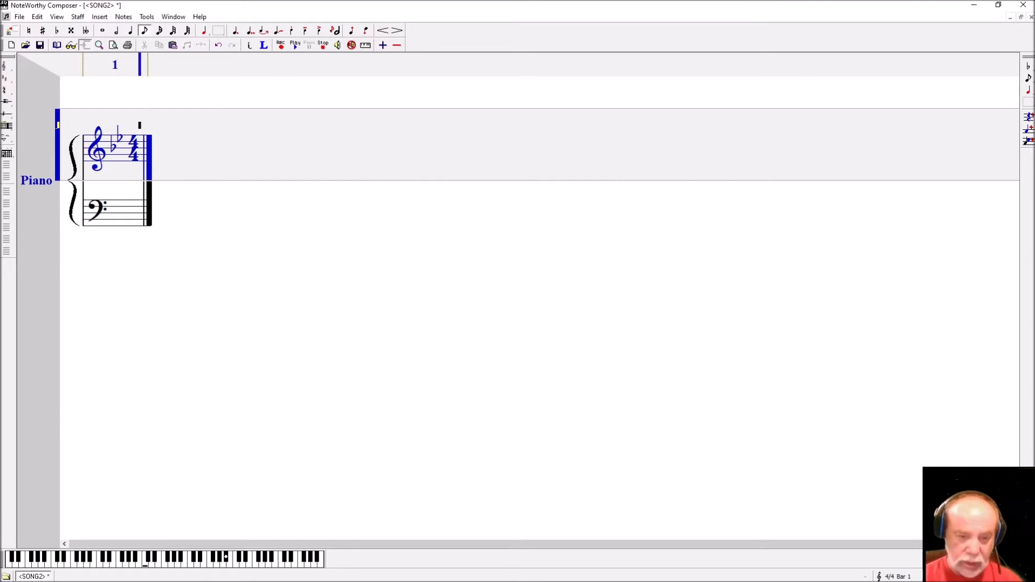
- Copy the treble staff's key and time signatures and paste them after the bass clef
{"action": "key", "text": "shift+Left"}
{"action": "key", "text": "shift+Left"}
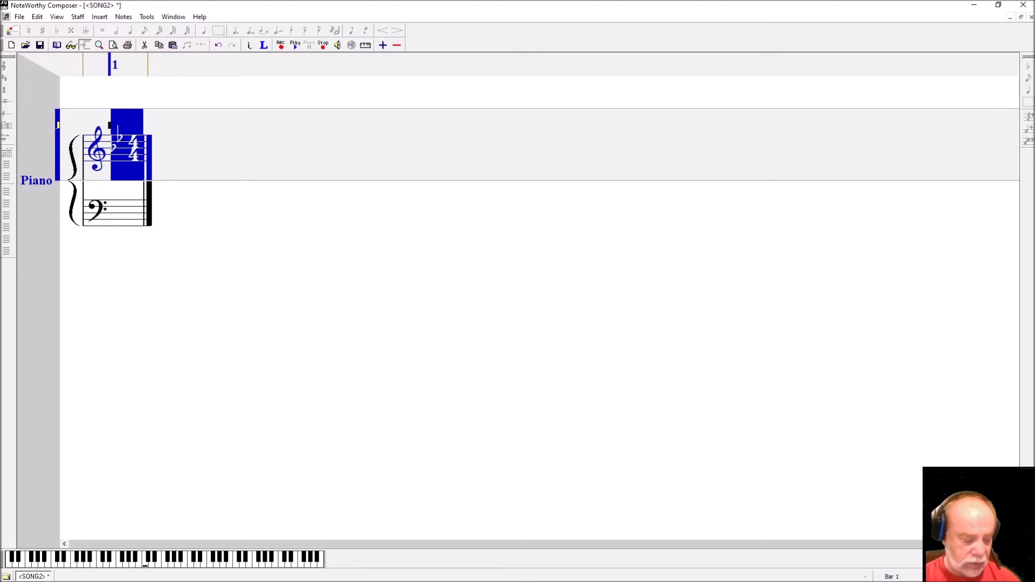
{"action": "key", "text": "ctrl+c"}
{"action": "key", "text": "ctrl+Down"}
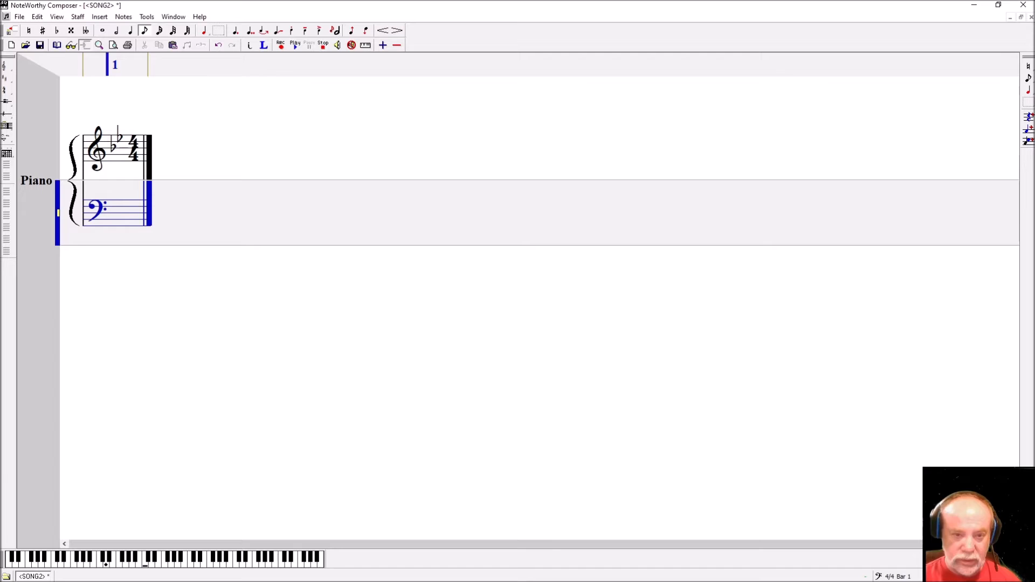
{"action": "key", "text": "ctrl+v"}
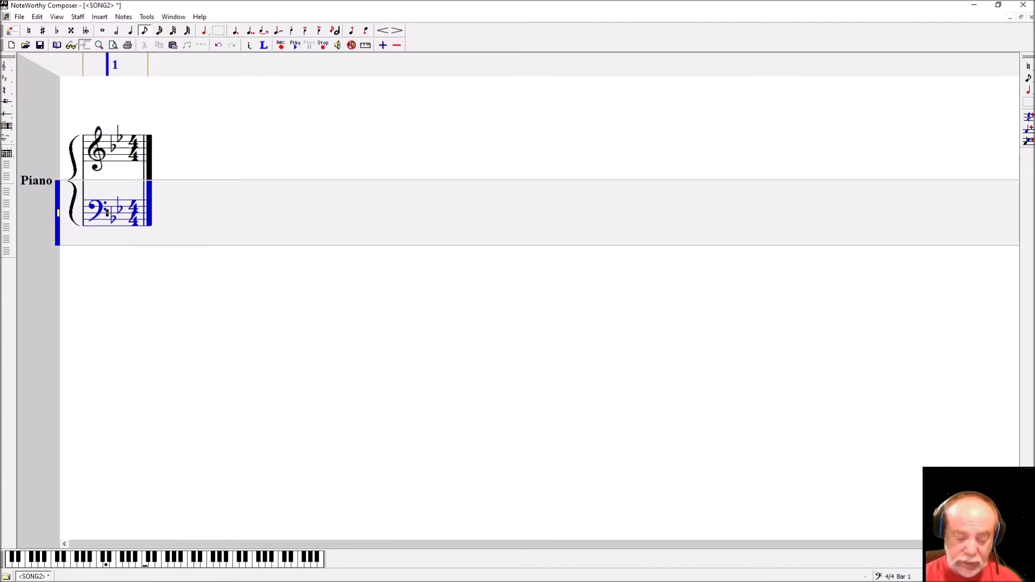
- Enter four eighth notes on the treble staff from above the staff: B, A flat, B, A
{"action": "key", "text": "End"}
{"action": "key", "text": "ctrl+Up"}
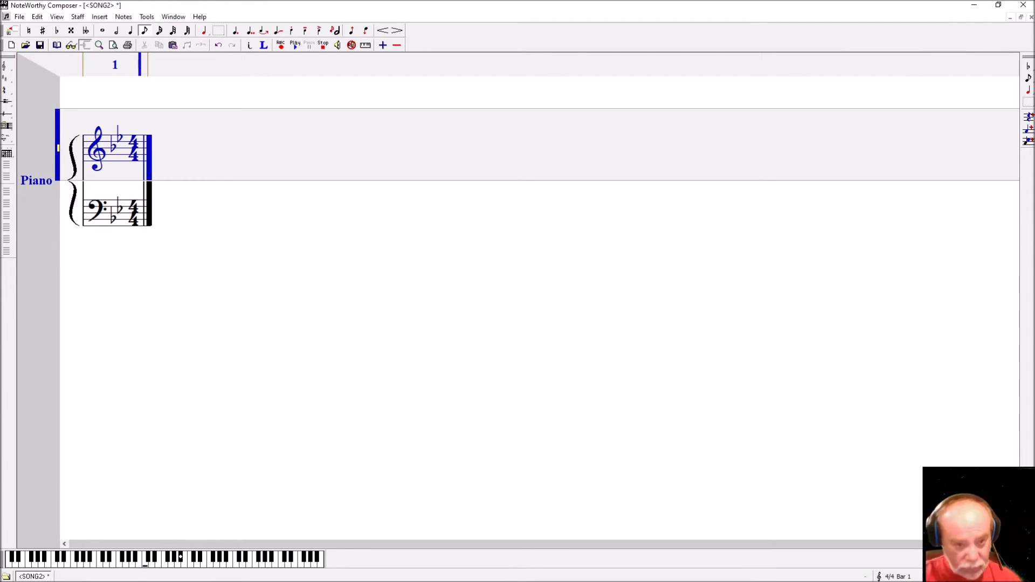
{"action": "key", "text": "Page_Up"}
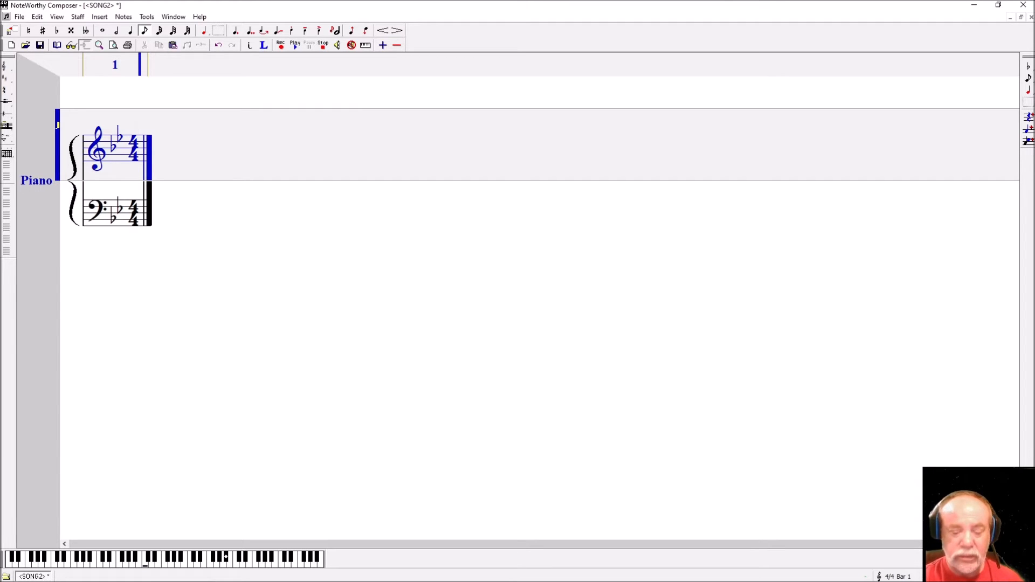
{"action": "key", "text": "Return"}
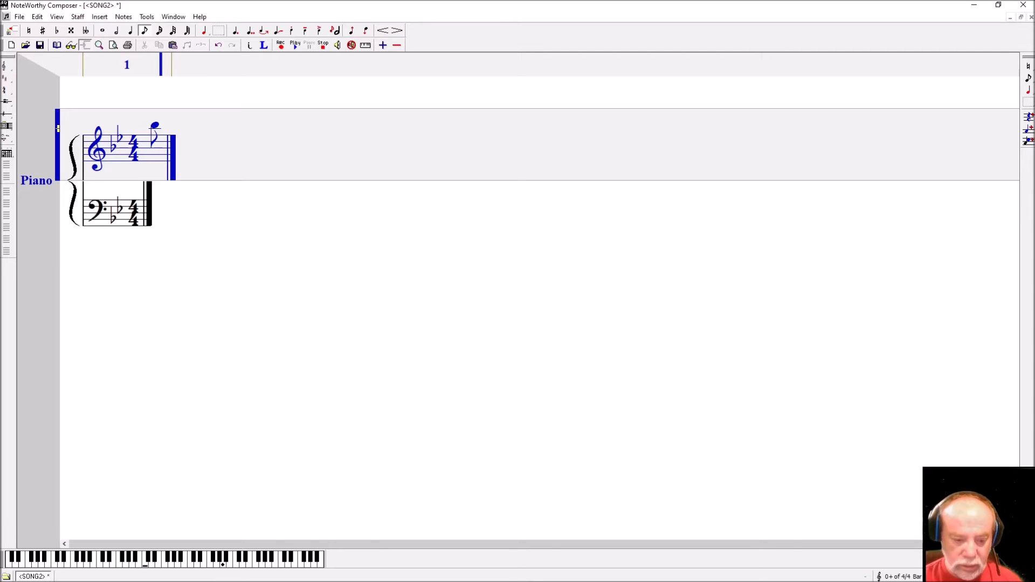
{"action": "key", "text": "minus"}
{"action": "key", "text": "Return"}
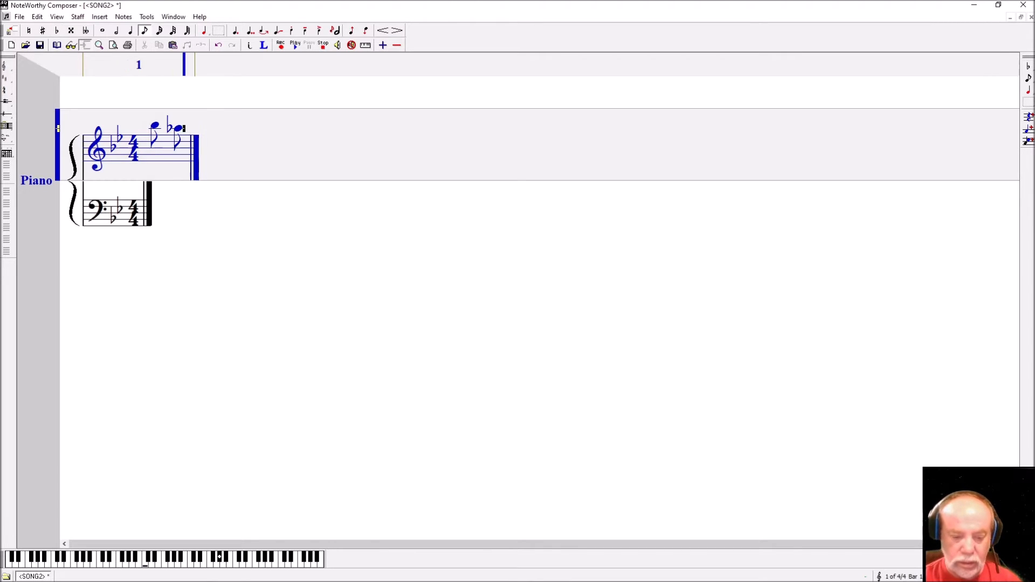
{"action": "key", "text": "Return"}
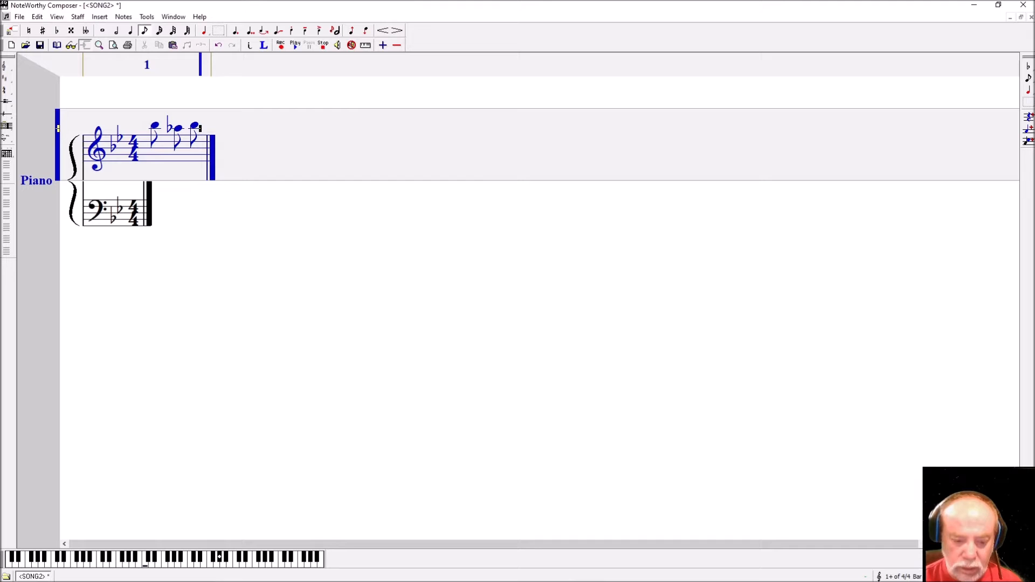
{"action": "key", "text": "Return"}
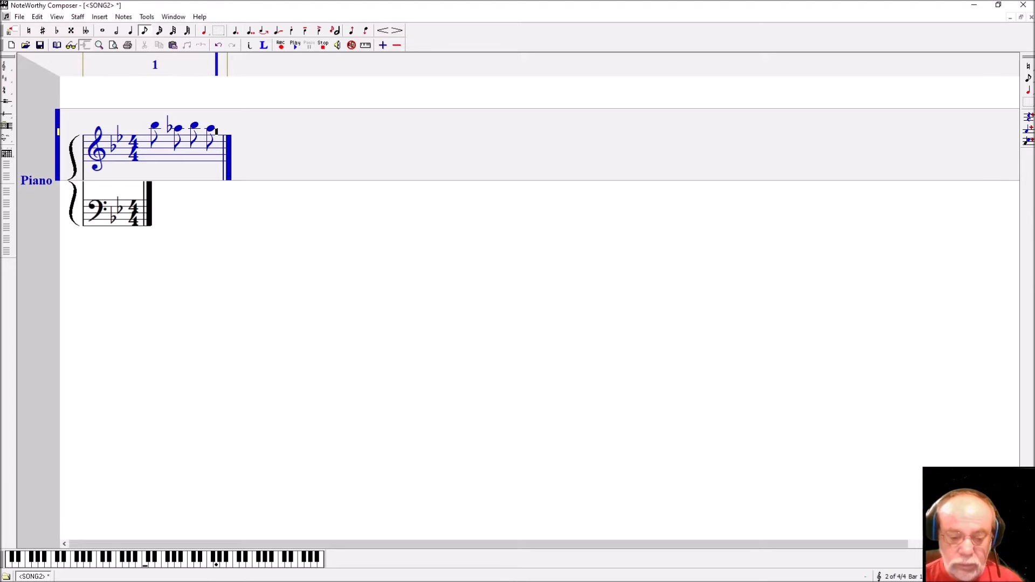
- Continue the treble measure with four eighth notes descending to the top line: G flat, A, G, F
{"action": "key", "text": "9"}
{"action": "key", "text": "Return"}
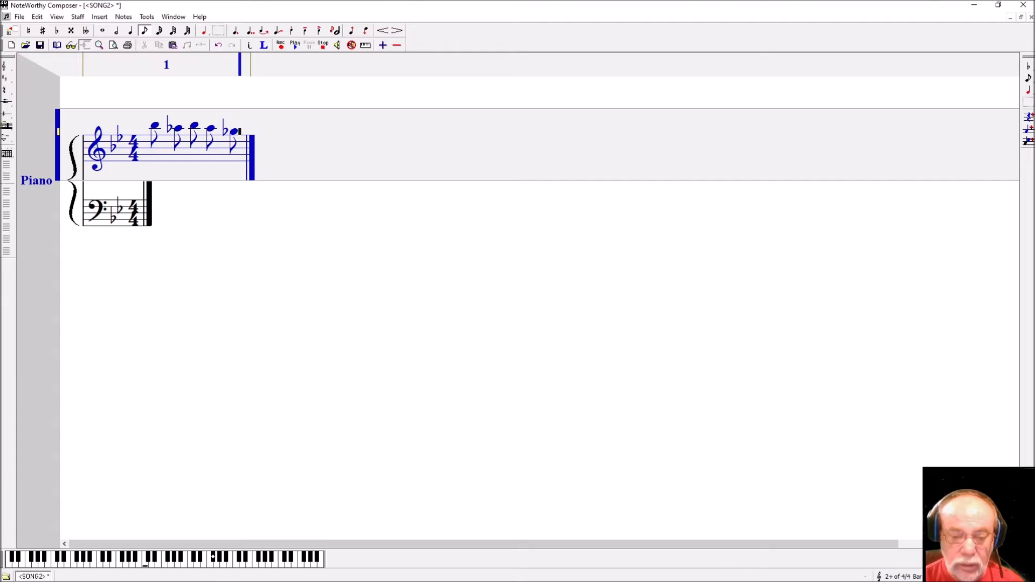
{"action": "key", "text": "Return"}
{"action": "key", "text": "Down"}
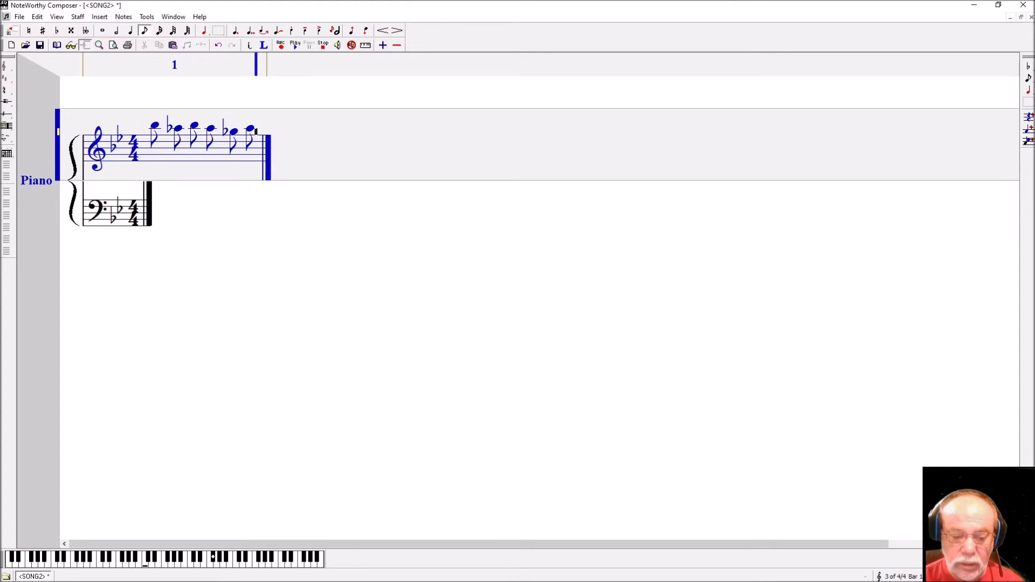
{"action": "key", "text": "Return"}
{"action": "key", "text": "Down"}
{"action": "key", "text": "Return"}
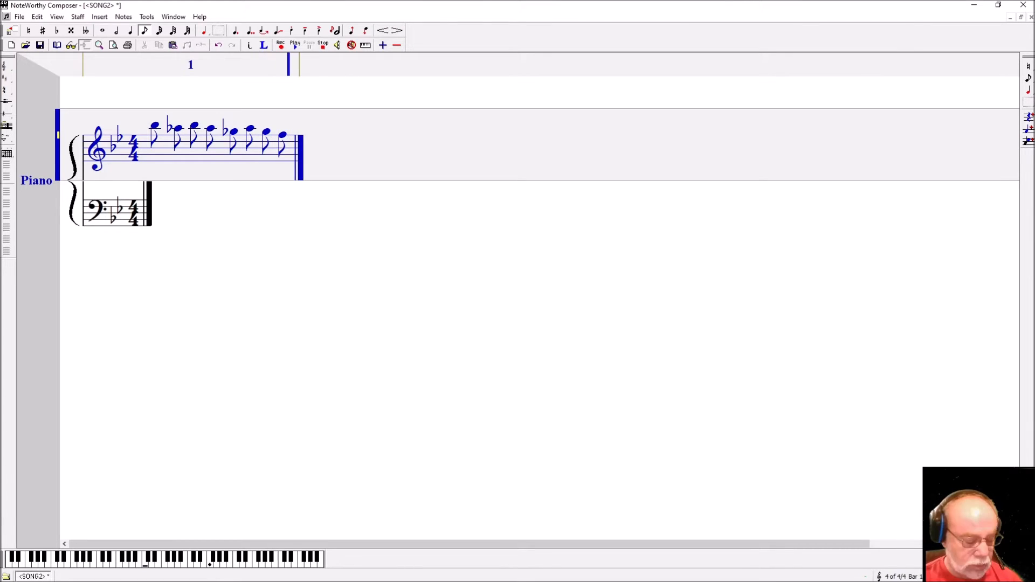
- End the first treble measure with a bar line and beam its eighth notes automatically in pairs
{"action": "key", "text": "bar"}
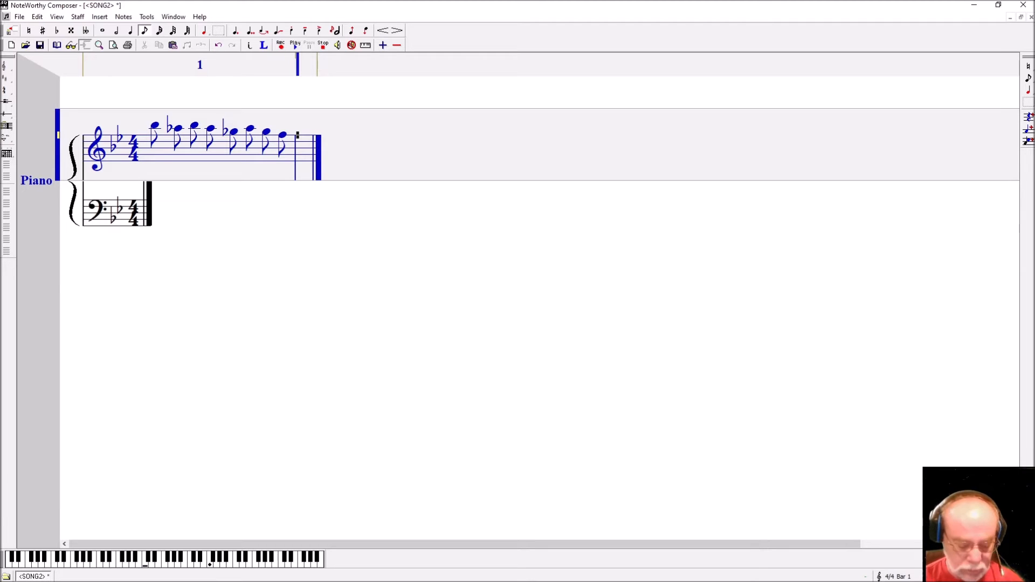
{"action": "key", "text": "alt+t"}
{"action": "key", "text": "b"}
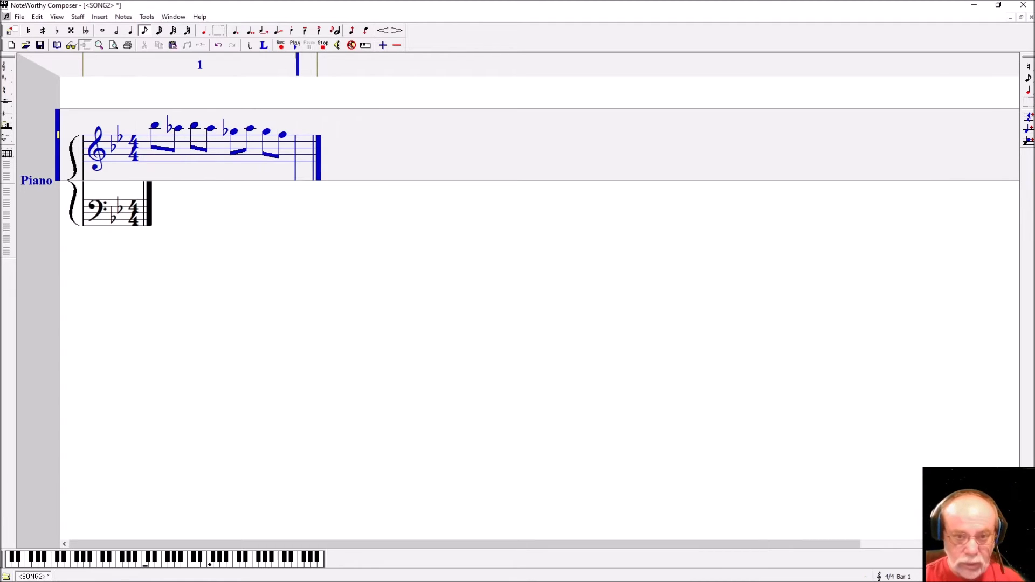
- Beam the first four eighth notes of the treble staff's first measure together as one group
{"action": "key", "text": "Home"}
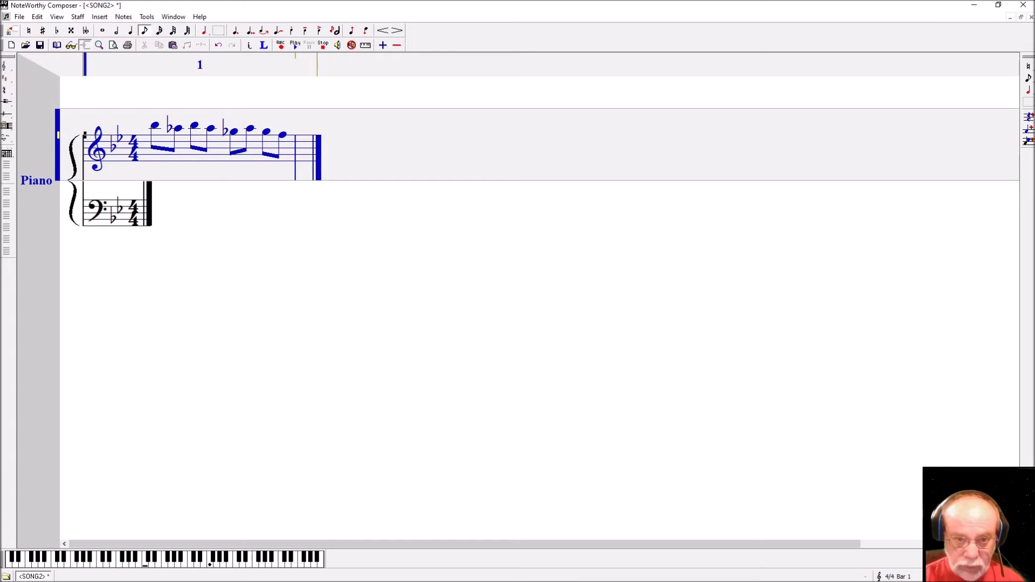
{"action": "key", "text": "Right"}
{"action": "key", "text": "Right"}
{"action": "key", "text": "Right"}
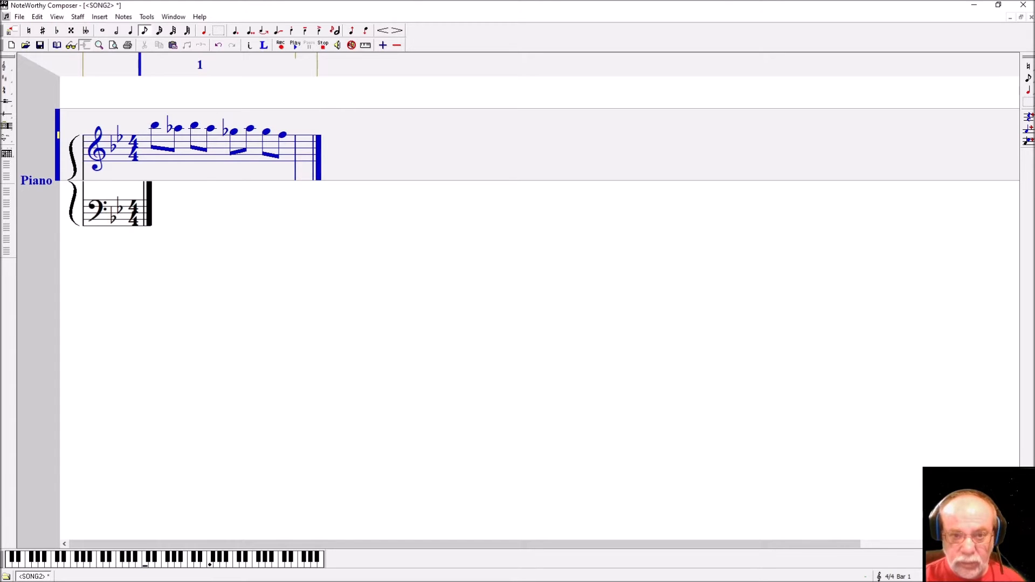
{"action": "key", "text": "shift+Right"}
{"action": "key", "text": "shift+Right"}
{"action": "key", "text": "shift+Right"}
{"action": "key", "text": "shift+Right"}
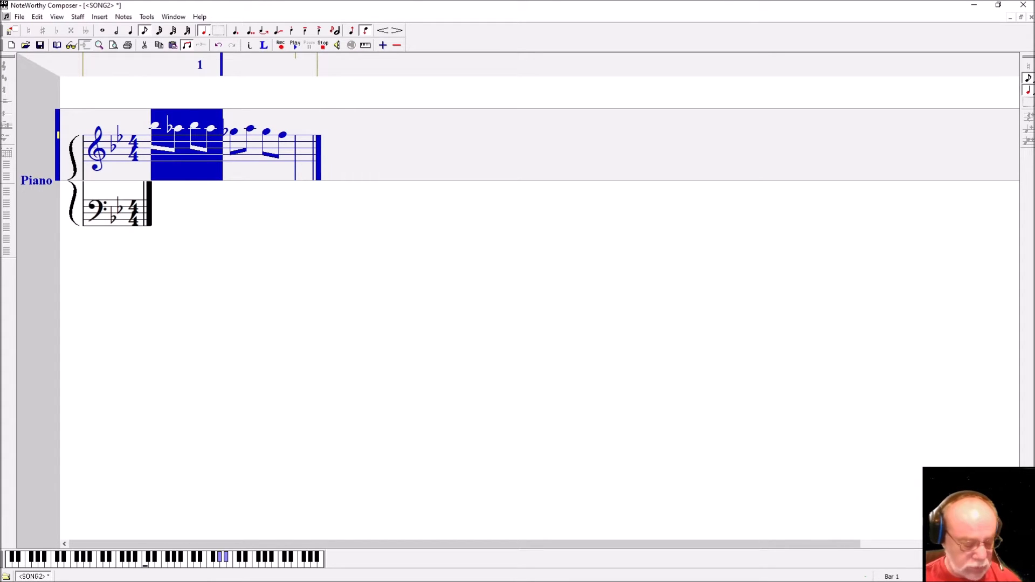
{"action": "key", "text": "ctrl+b"}
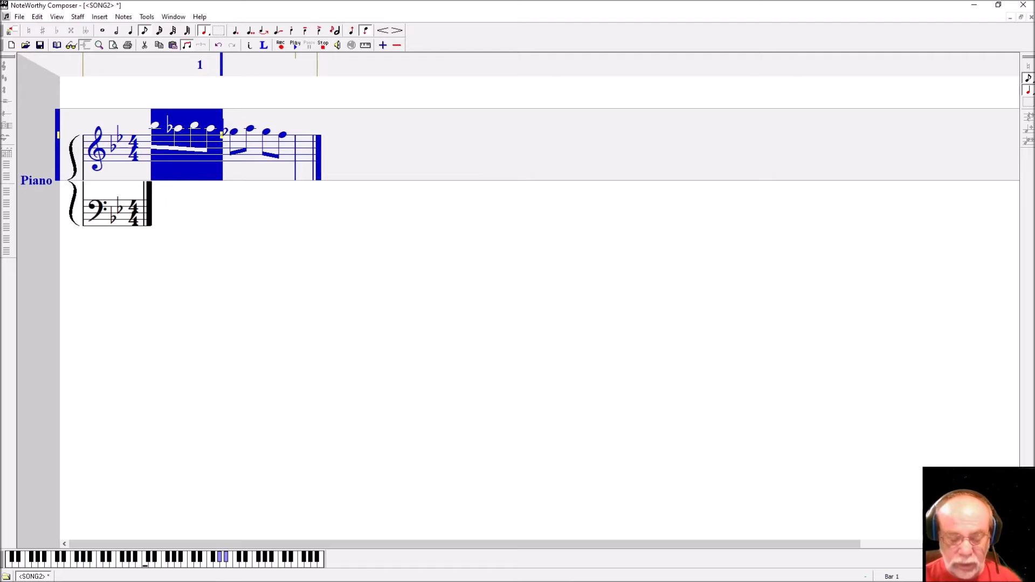
- Beam the last four eighth notes of the first treble measure together as one group
{"action": "key", "text": "Right"}
{"action": "key", "text": "shift+Right"}
{"action": "key", "text": "shift+Right"}
{"action": "key", "text": "shift+Right"}
{"action": "key", "text": "shift+Right"}
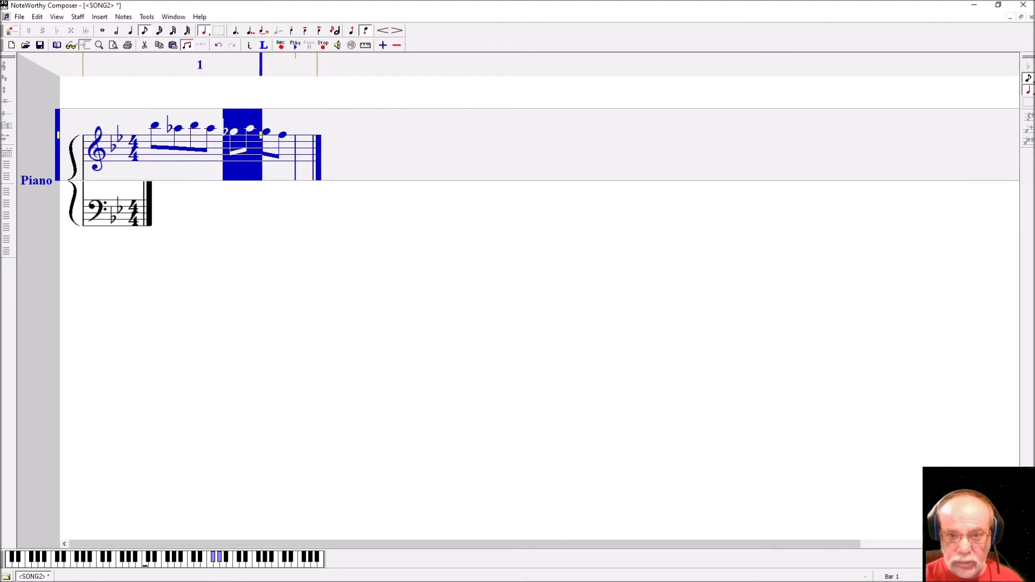
{"action": "key", "text": "ctrl+b"}
{"action": "key", "text": "Right"}
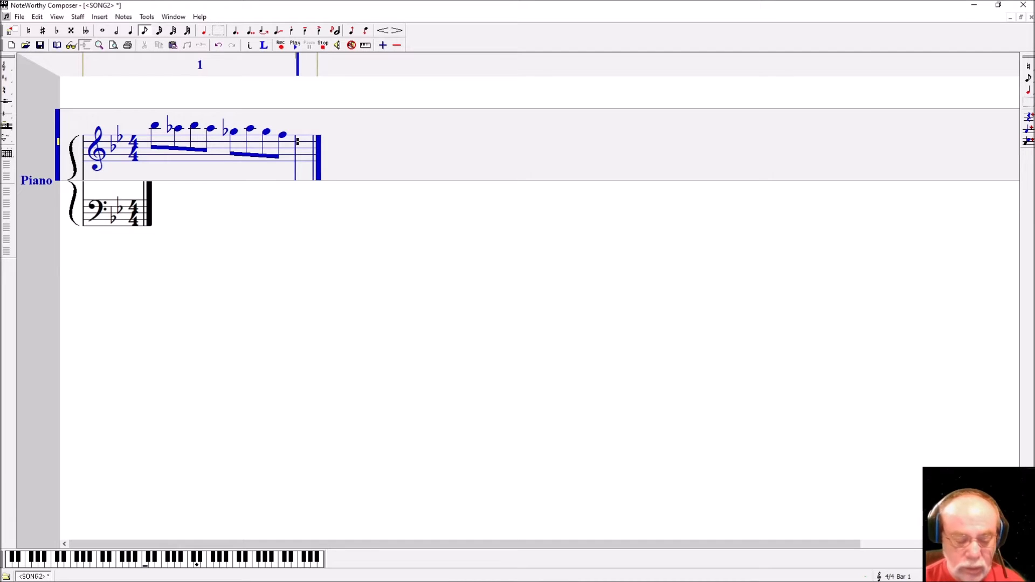
- Start the second treble measure with a D flat half note and a stem-up F eighth note combined on the same beat
{"action": "key", "text": "2"}
{"action": "key", "text": "minus"}
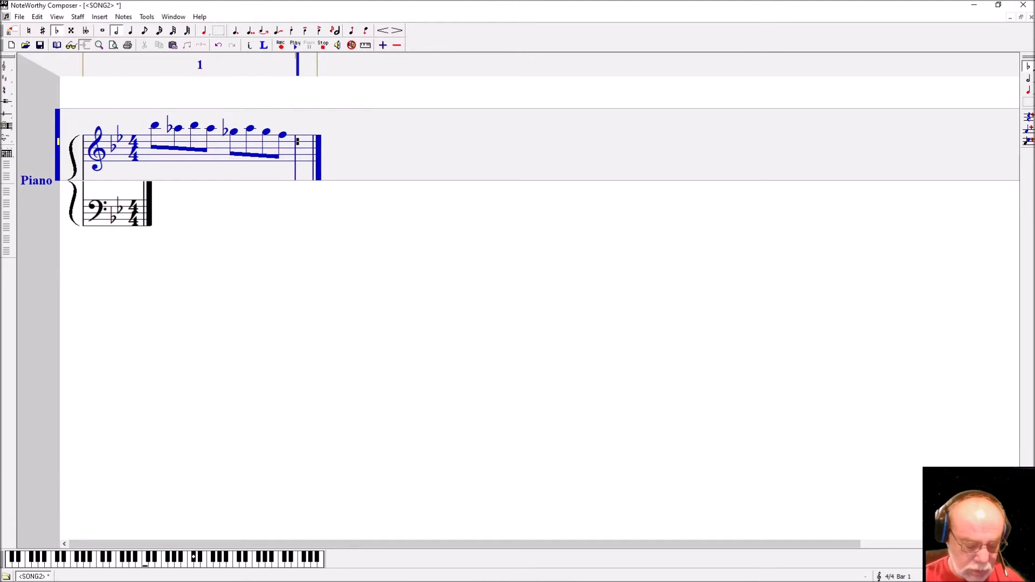
{"action": "key", "text": "Return"}
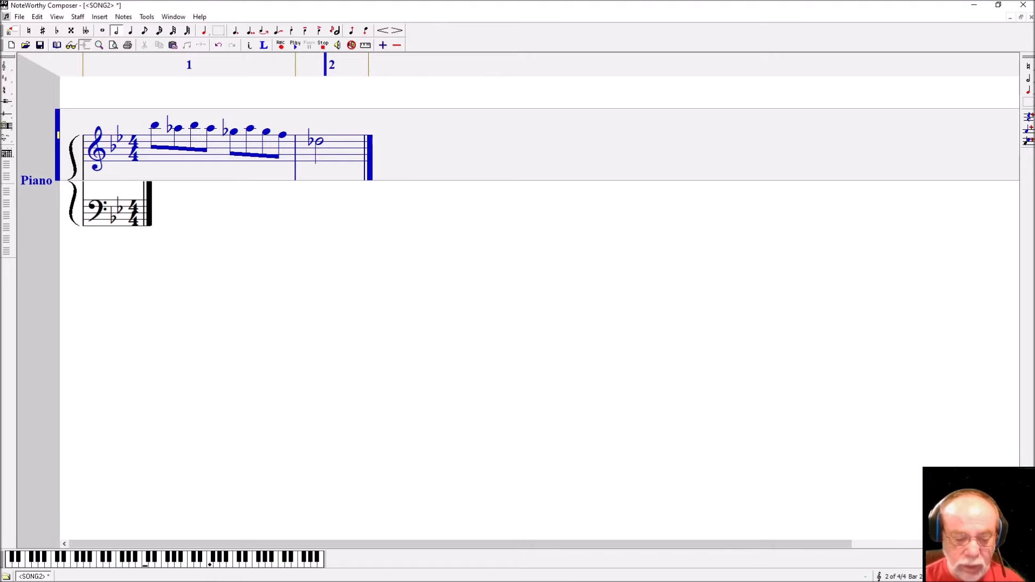
{"action": "key", "text": "8"}
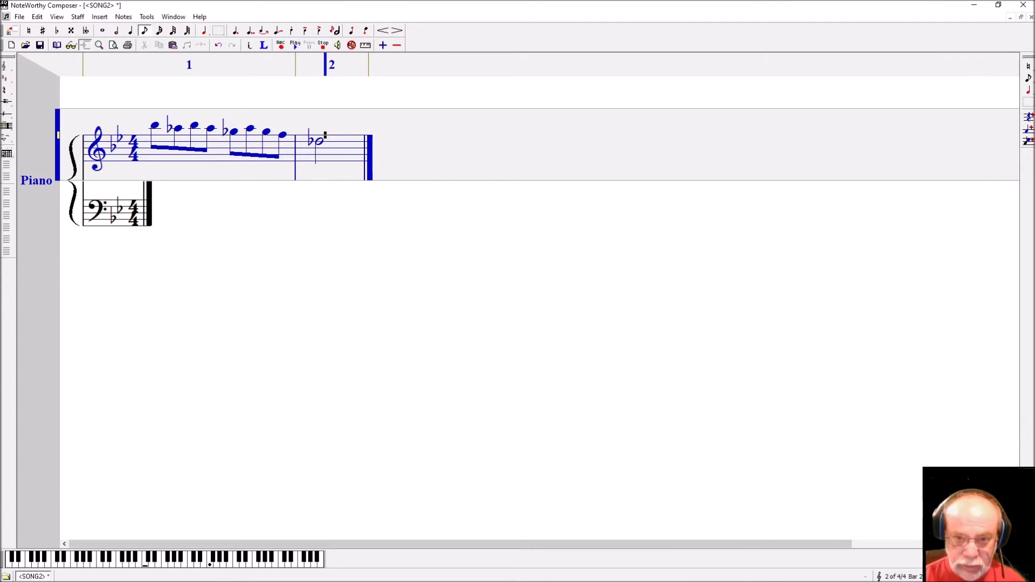
{"action": "key", "text": "ctrl+Return"}
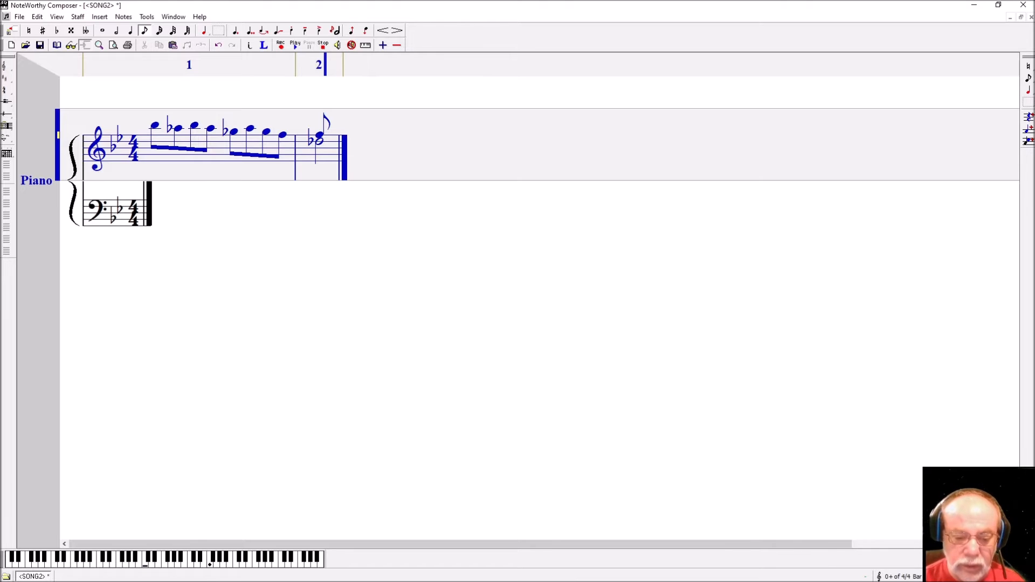
- Continue the upper line of the second treble measure with eighth notes G flat, F and E
{"action": "key", "text": "Return"}
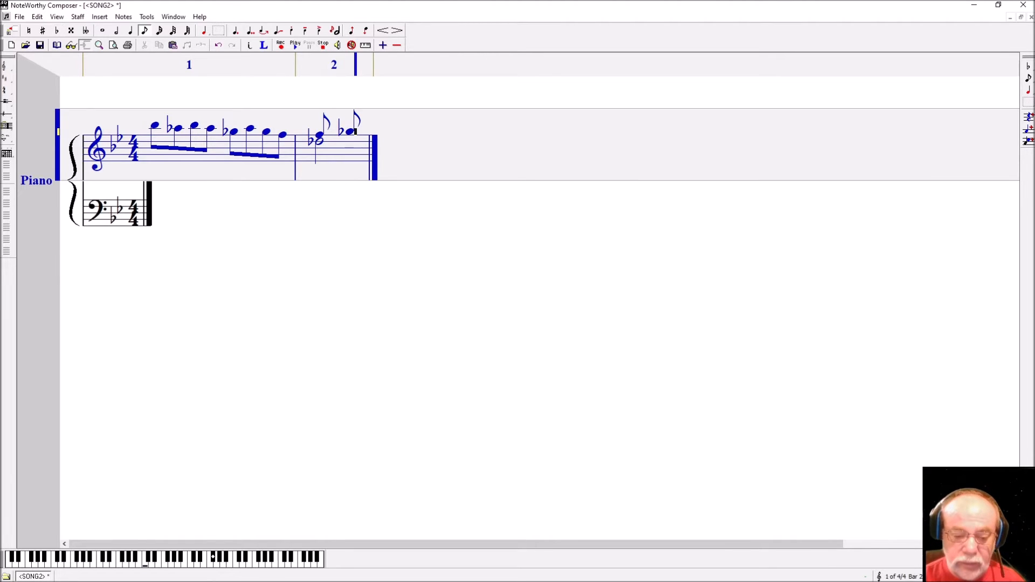
{"action": "key", "text": "Down"}
{"action": "key", "text": "Return"}
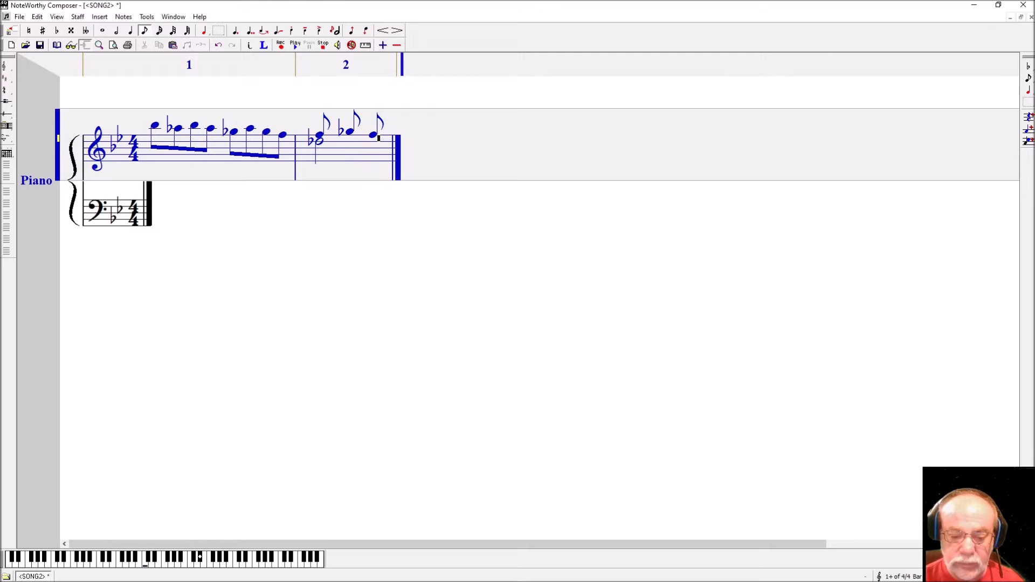
{"action": "key", "text": "Down"}
{"action": "key", "text": "Return"}
{"action": "key", "text": "Down"}
{"action": "key", "text": "plus"}
{"action": "key", "text": "Return"}
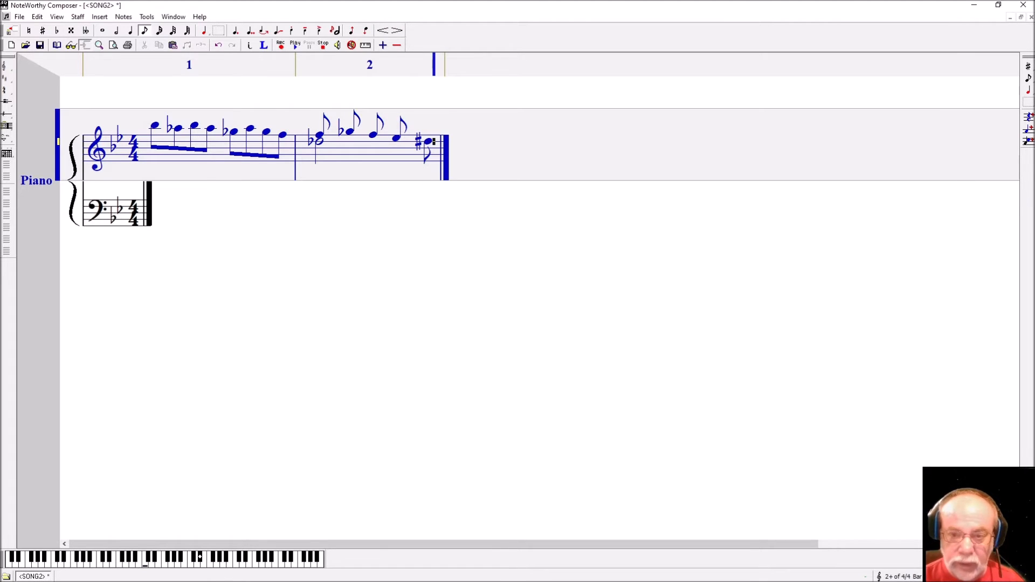
{"action": "key", "text": "BackSpace"}
- Complete the second treble measure with eighth notes D flat, E, D and C, and close it with a bar line
{"action": "key", "text": "minus"}
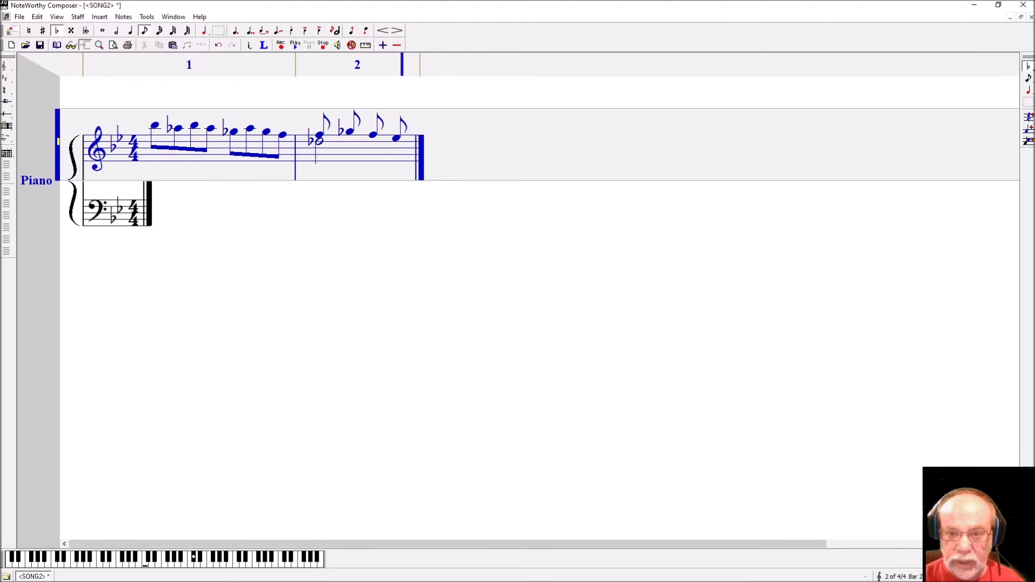
{"action": "key", "text": "Return"}
{"action": "key", "text": "Up"}
{"action": "key", "text": "Return"}
{"action": "key", "text": "Return"}
{"action": "key", "text": "Down"}
{"action": "key", "text": "Return"}
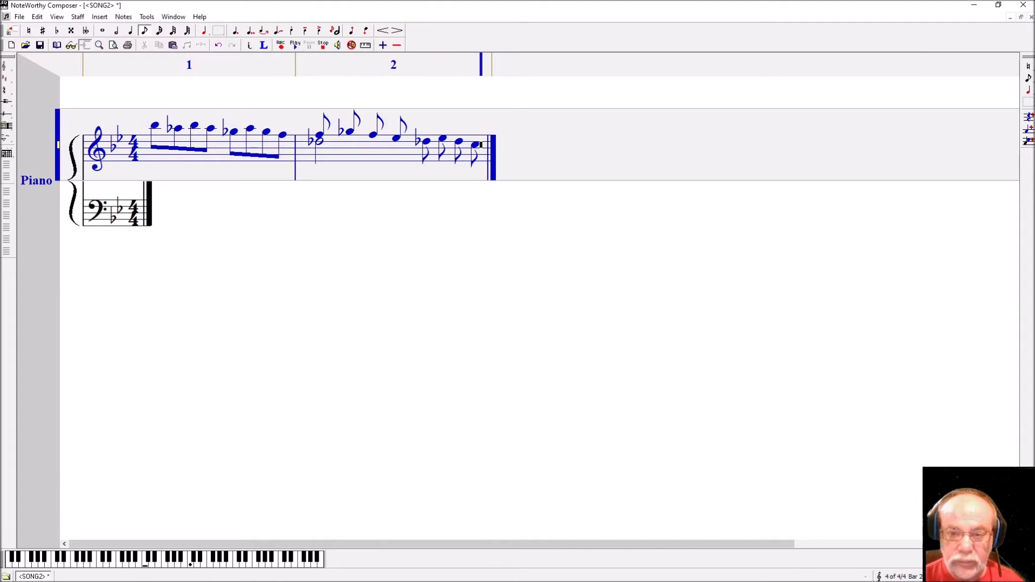
{"action": "key", "text": "bar"}
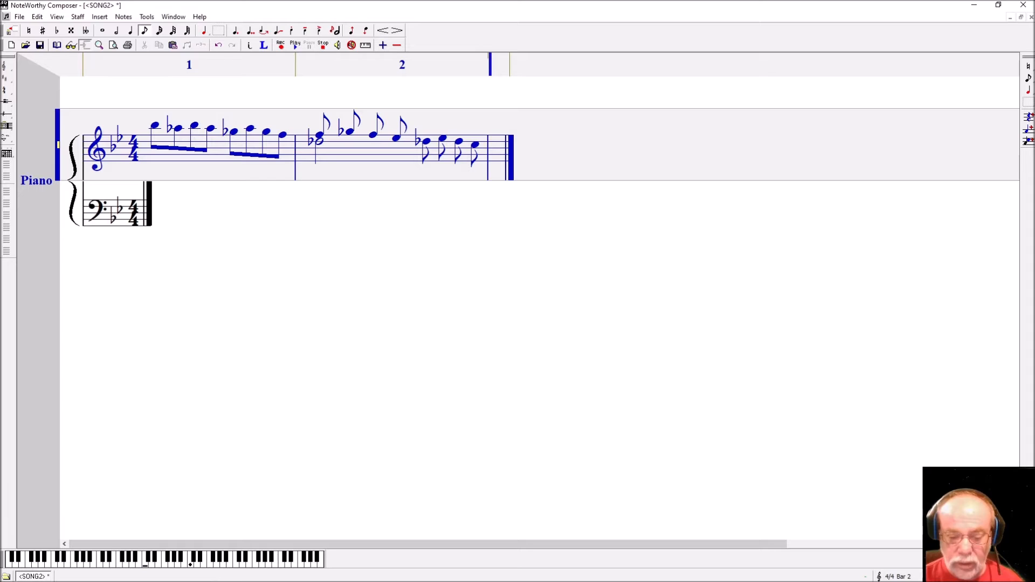
- Start the third treble measure with a quarter rest over a whole note on middle C
{"action": "key", "text": "Down"}
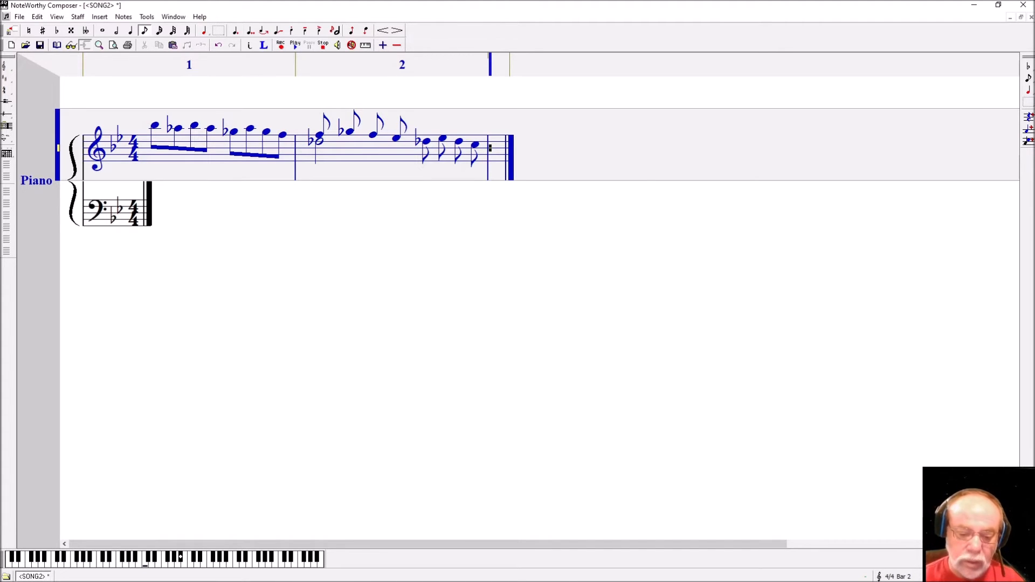
{"action": "key", "text": "Down"}
{"action": "key", "text": "Down"}
{"action": "key", "text": "Down"}
{"action": "key", "text": "Down"}
{"action": "key", "text": "Down"}
{"action": "key", "text": "Down"}
{"action": "key", "text": "1"}
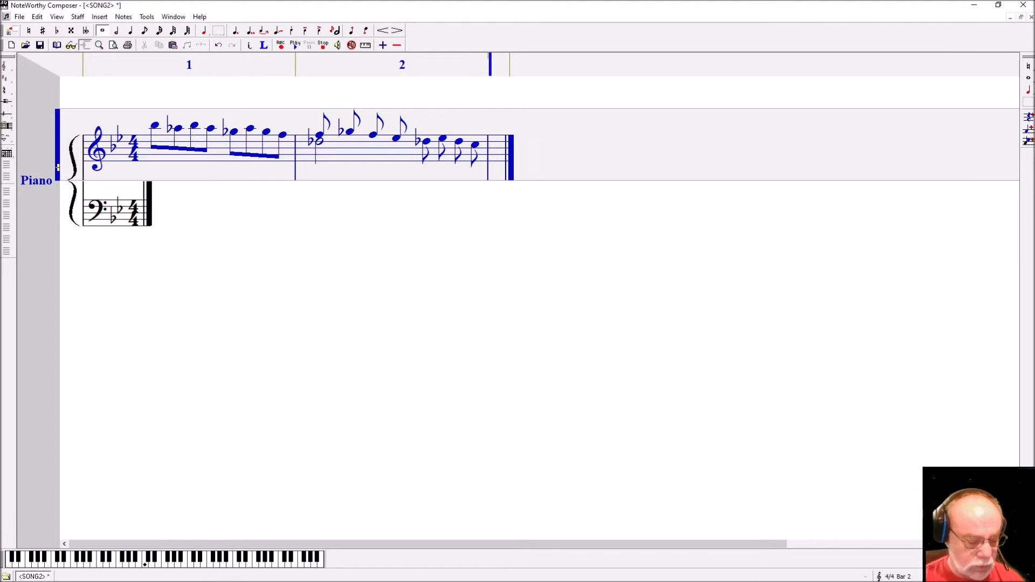
{"action": "key", "text": "4"}
{"action": "key", "text": "space"}
{"action": "key", "text": "1"}
{"action": "key", "text": "Return"}
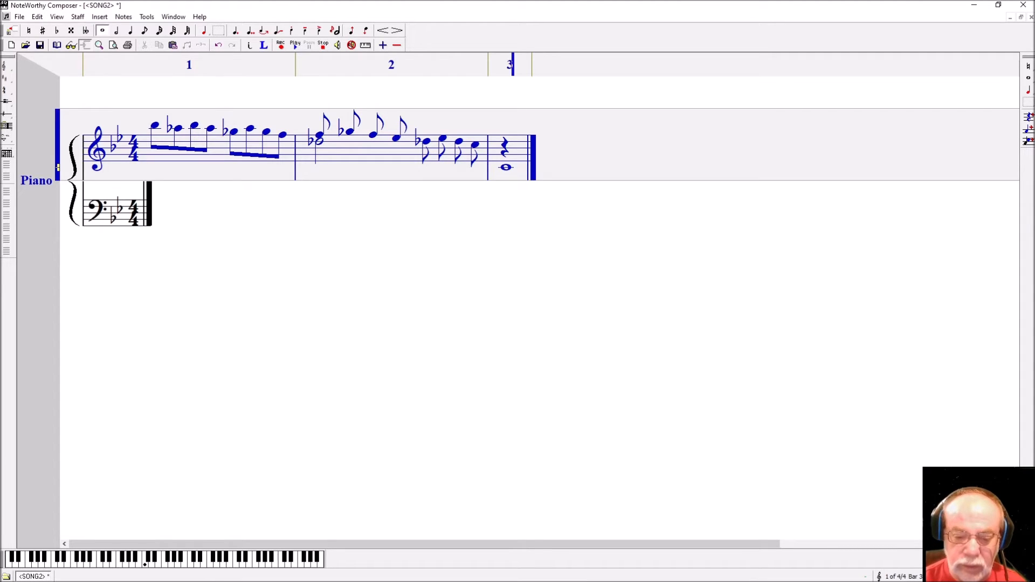
- Stack whole notes F, G flat and B above middle C to form a chord under the quarter rest
{"action": "key", "text": "Up"}
{"action": "key", "text": "Up"}
{"action": "key", "text": "Up"}
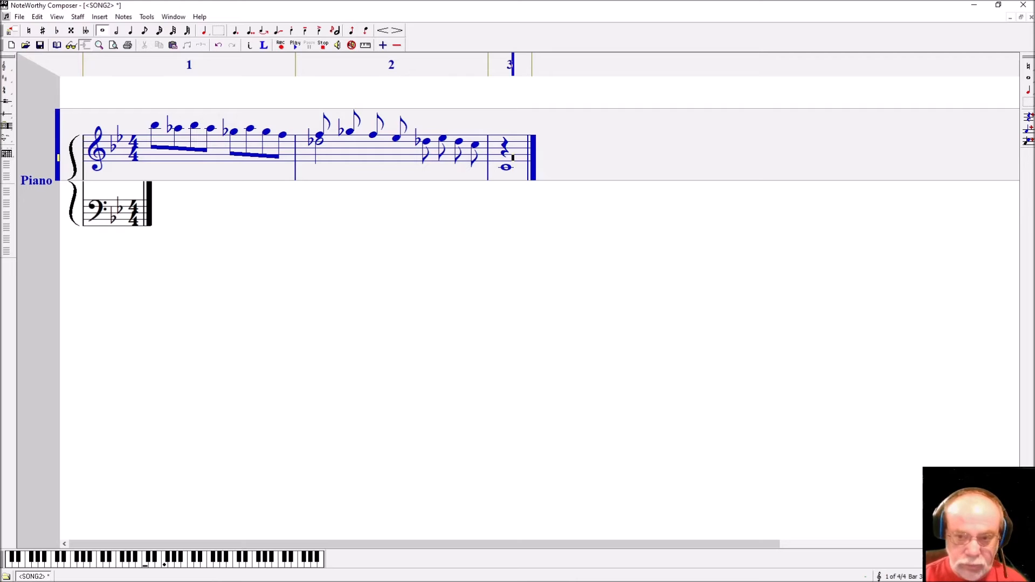
{"action": "key", "text": "ctrl+Return"}
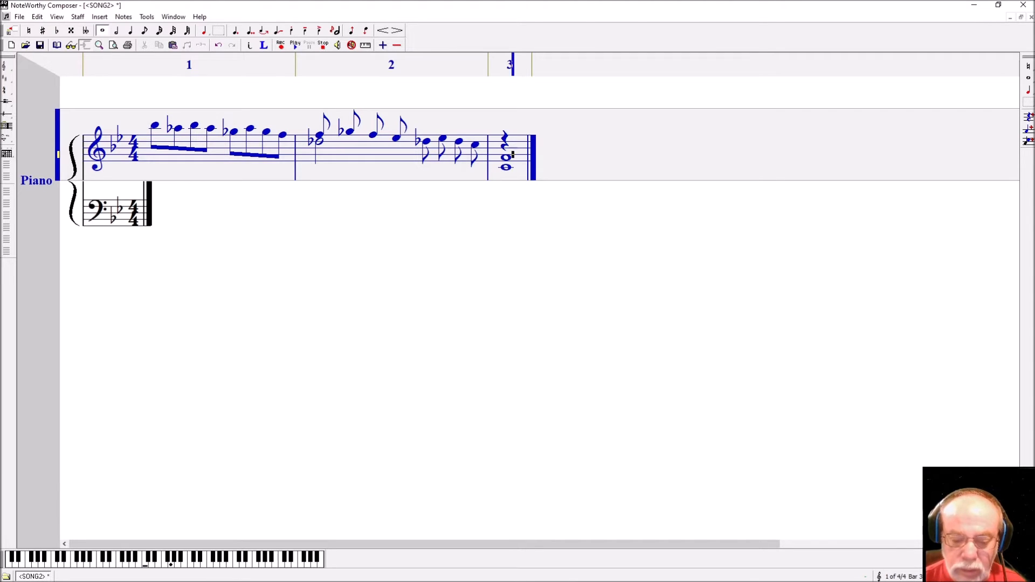
{"action": "key", "text": "minus"}
{"action": "key", "text": "ctrl+Return"}
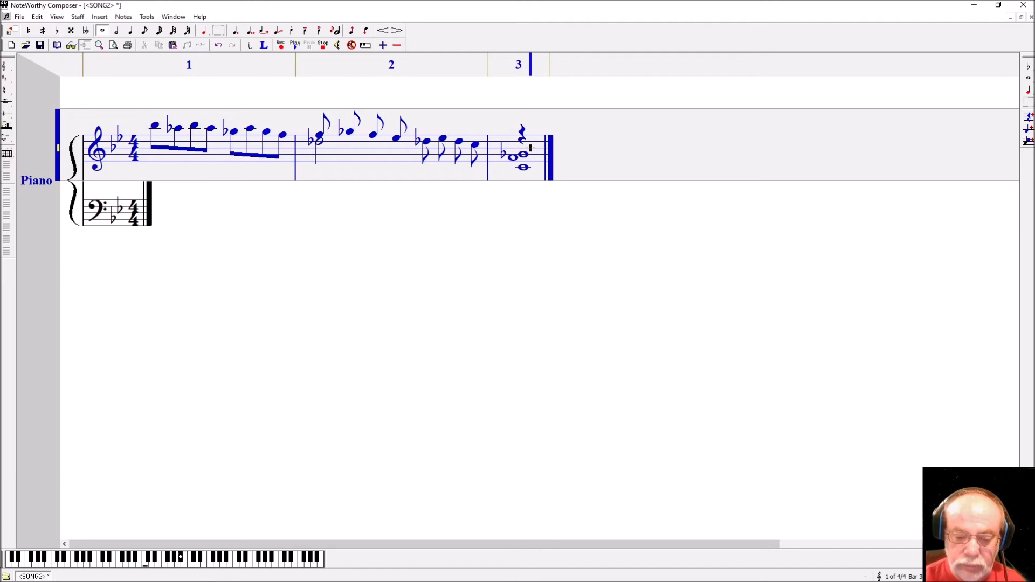
{"action": "key", "text": "ctrl+Return"}
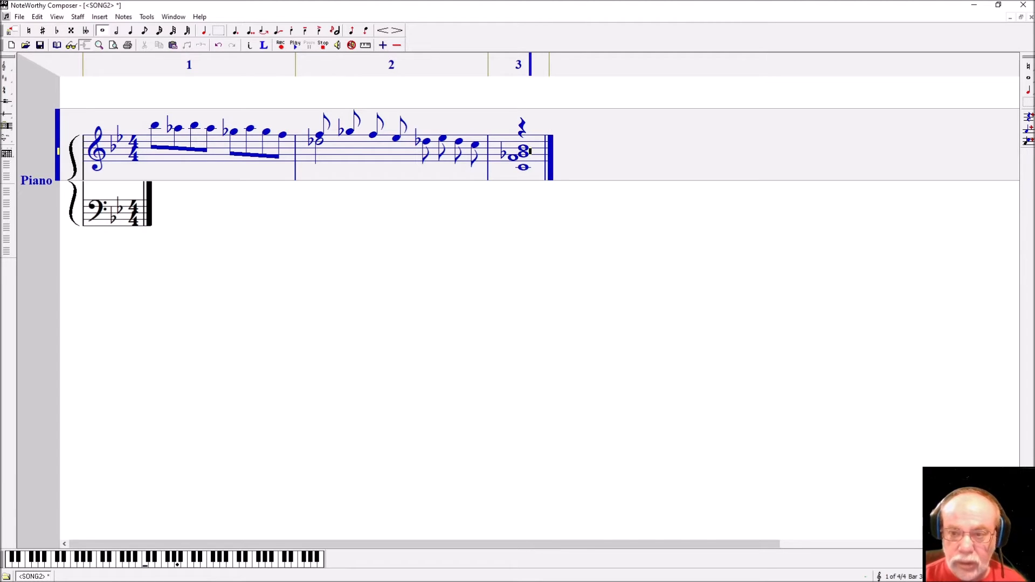
- Fill the third treble measure with quarter notes A flat, D flat and E, and close it with a bar line
{"action": "key", "text": "4"}
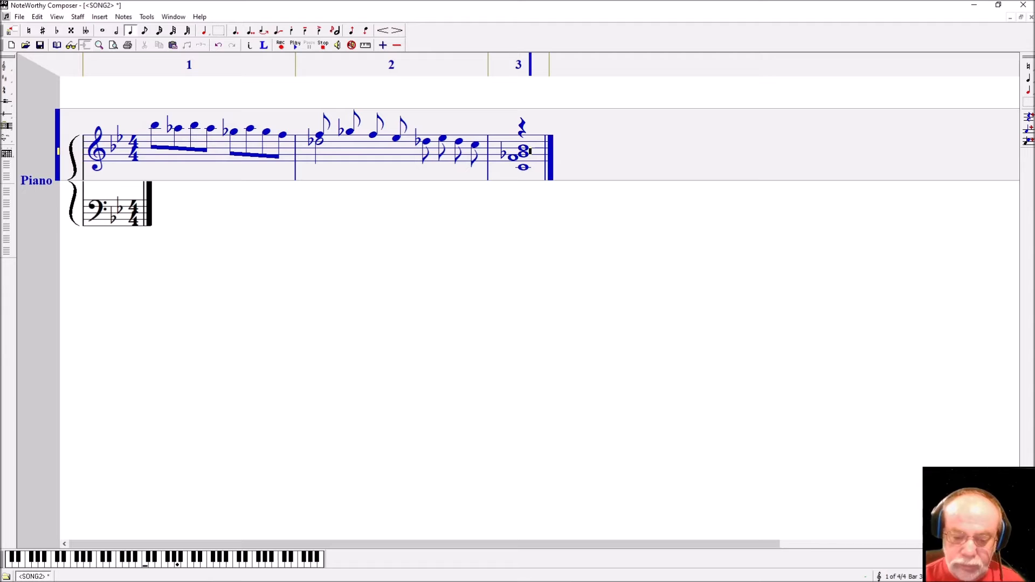
{"action": "key", "text": "minus"}
{"action": "key", "text": "Return"}
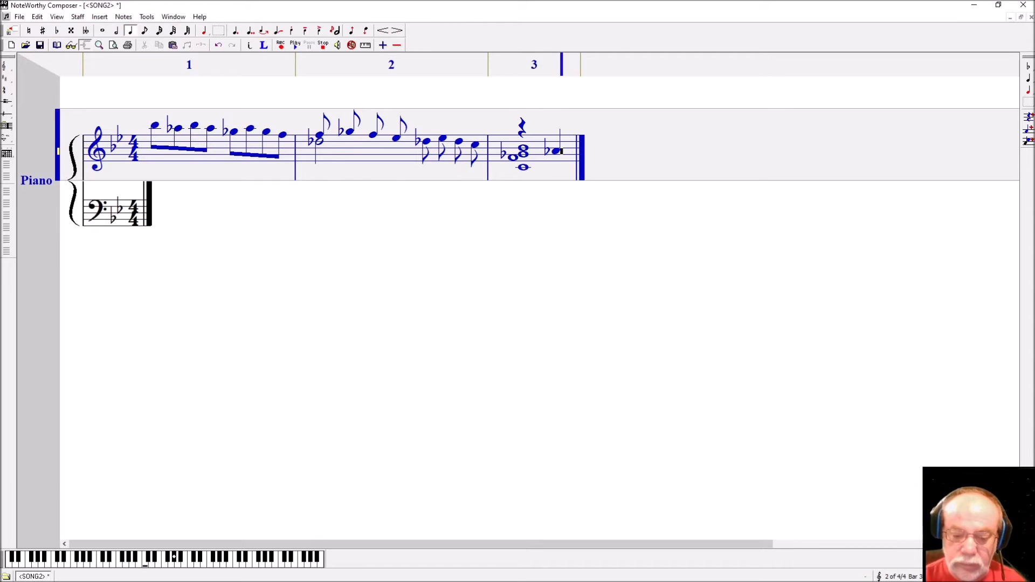
{"action": "key", "text": "Up"}
{"action": "key", "text": "Up"}
{"action": "key", "text": "Up"}
{"action": "key", "text": "Return"}
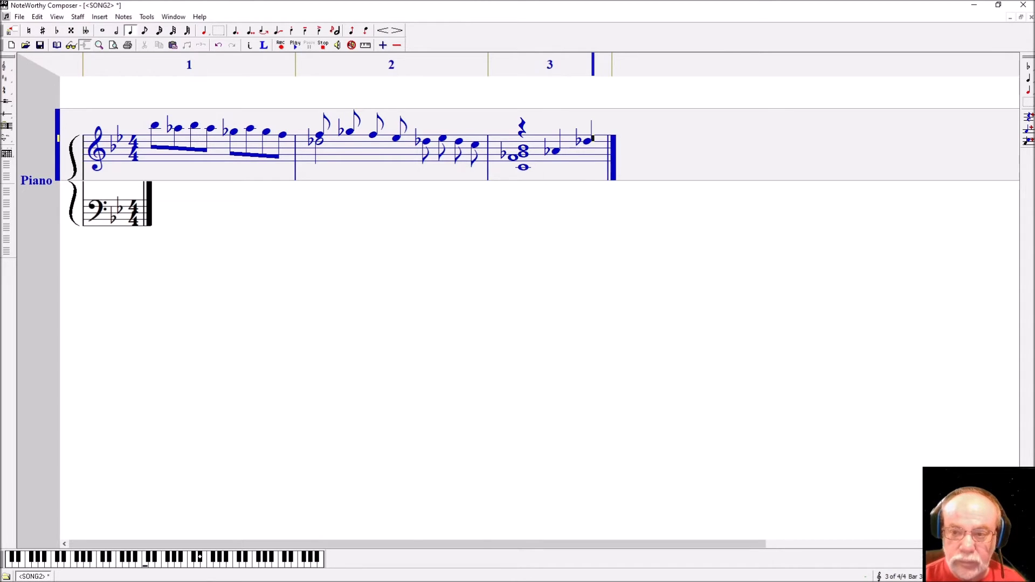
{"action": "key", "text": "Up"}
{"action": "key", "text": "Return"}
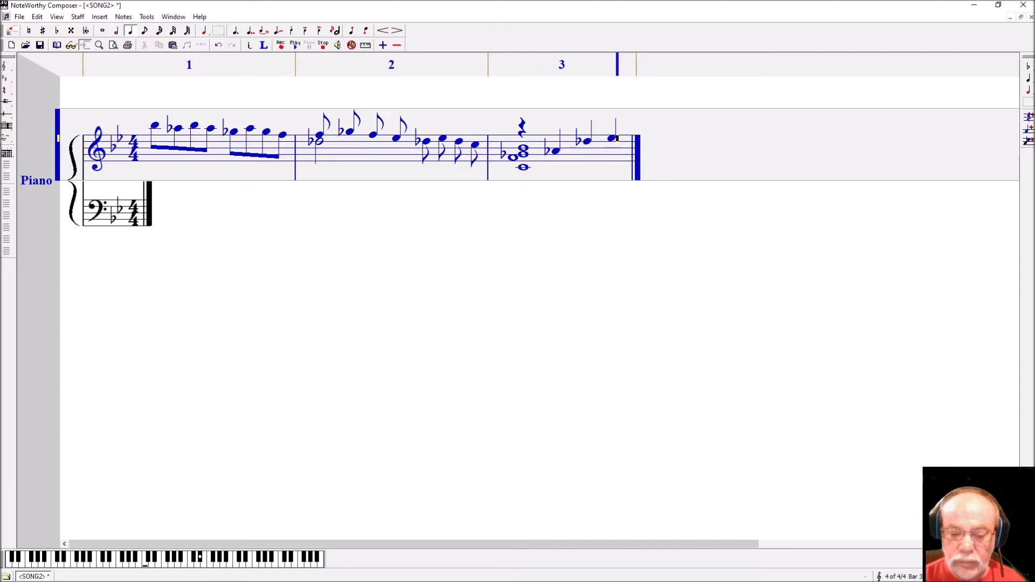
{"action": "key", "text": "bar"}
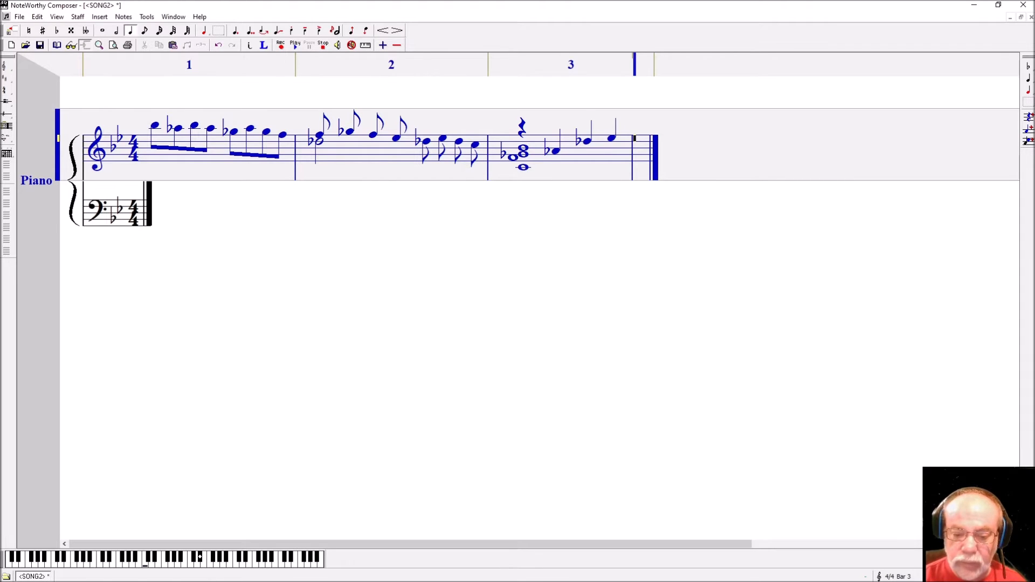
- Start the fourth treble measure with a half-note chord of high F and C tied to an eighth-note chord of the same pitches
{"action": "key", "text": "2"}
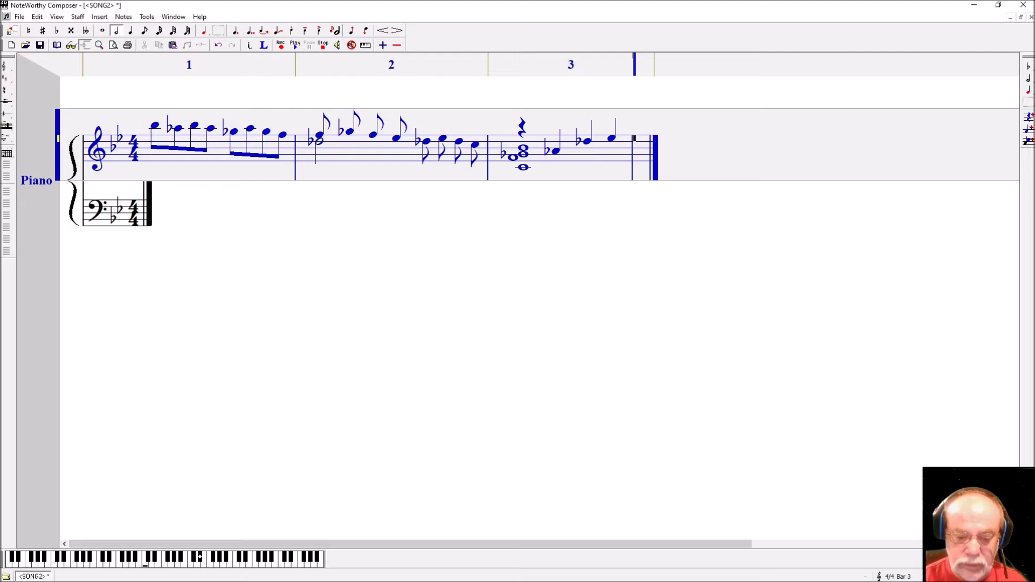
{"action": "key", "text": "Return"}
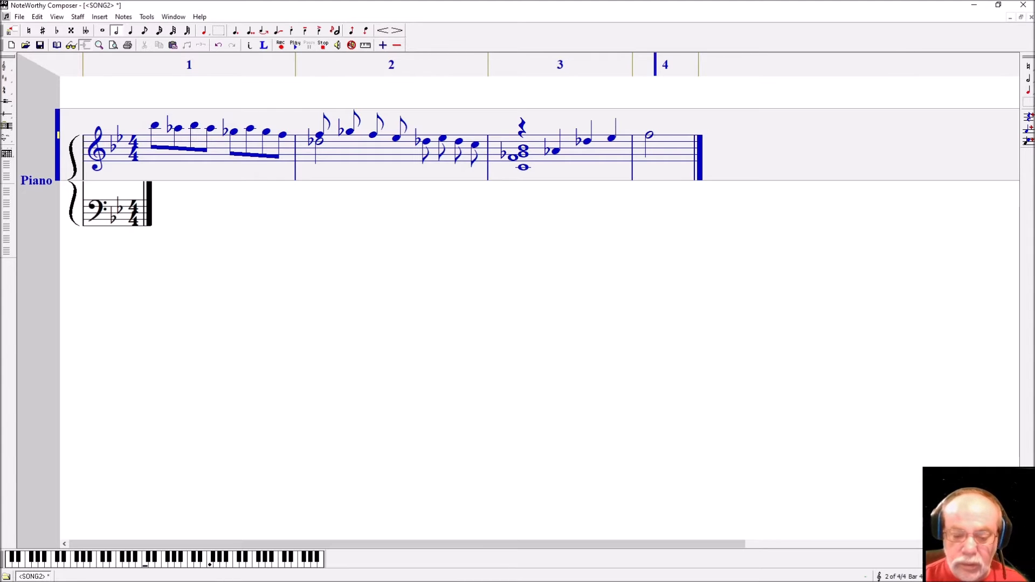
{"action": "key", "text": "shift+Return"}
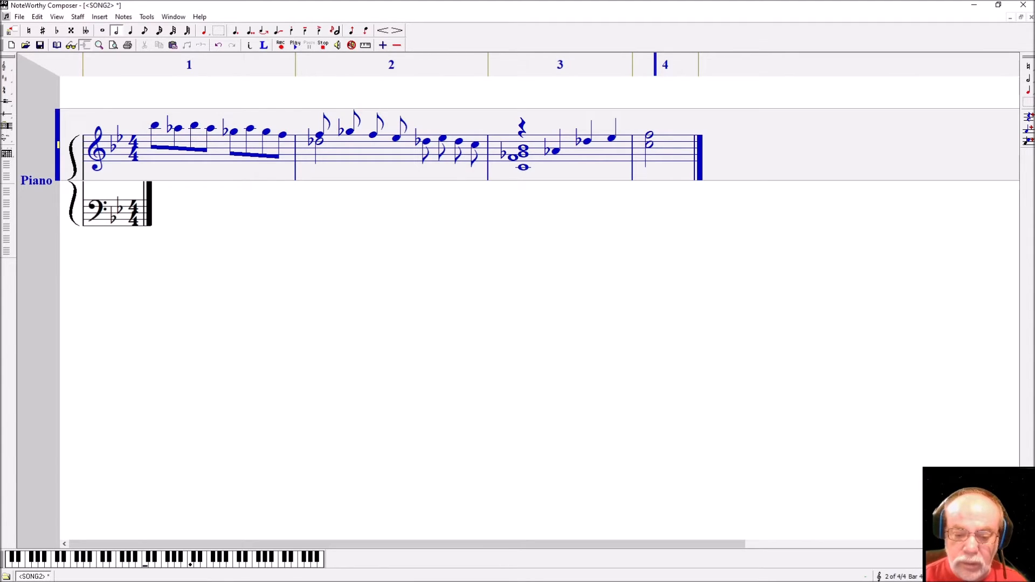
{"action": "key", "text": "="}
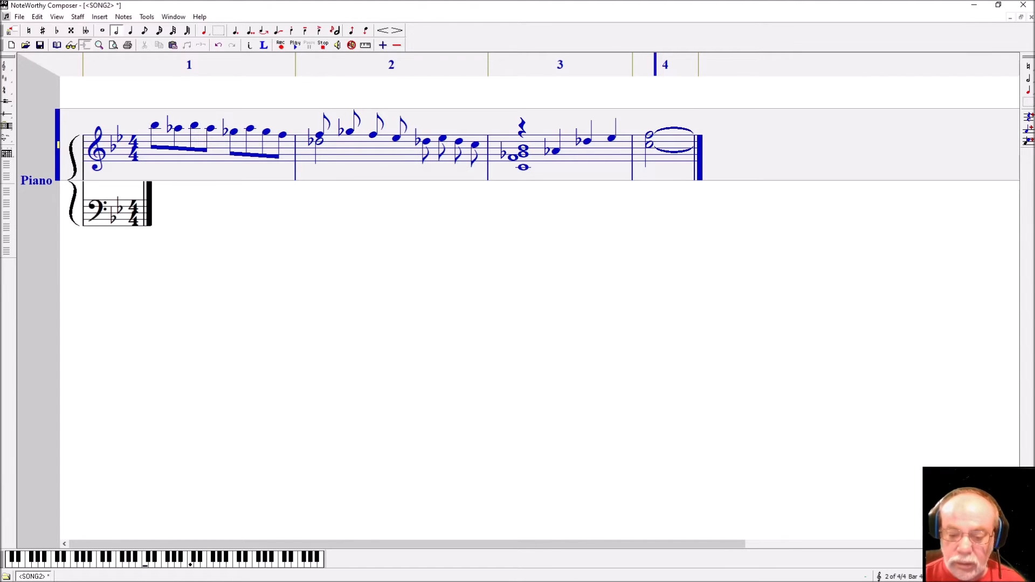
{"action": "key", "text": "8"}
{"action": "key", "text": "Return"}
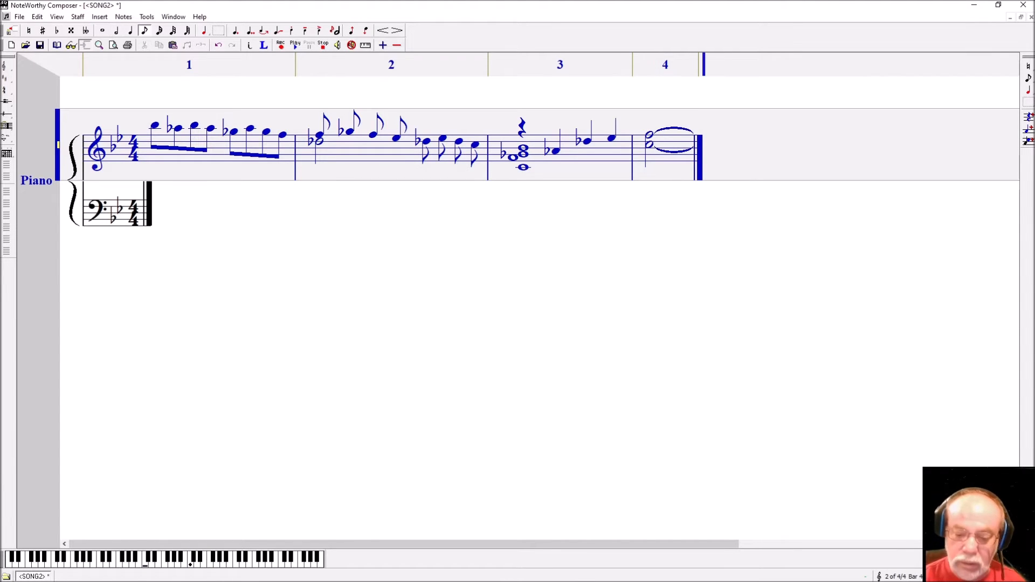
{"action": "key", "text": "shift+Return"}
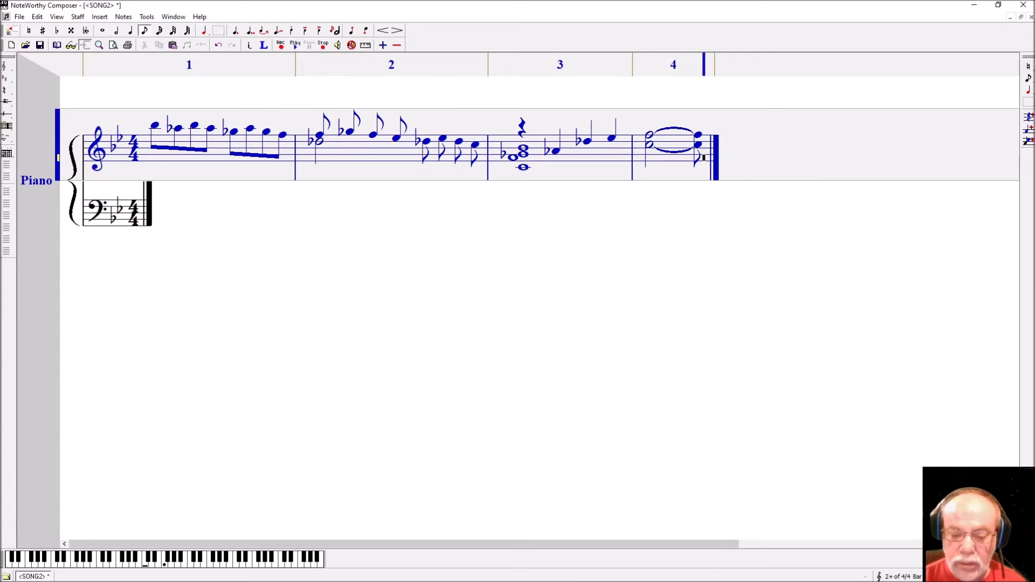
- Complete the fourth treble measure with eighth notes F, B flat and C
{"action": "key", "text": "Return"}
{"action": "key", "text": "Up"}
{"action": "key", "text": "Up"}
{"action": "key", "text": "Up"}
{"action": "key", "text": "Return"}
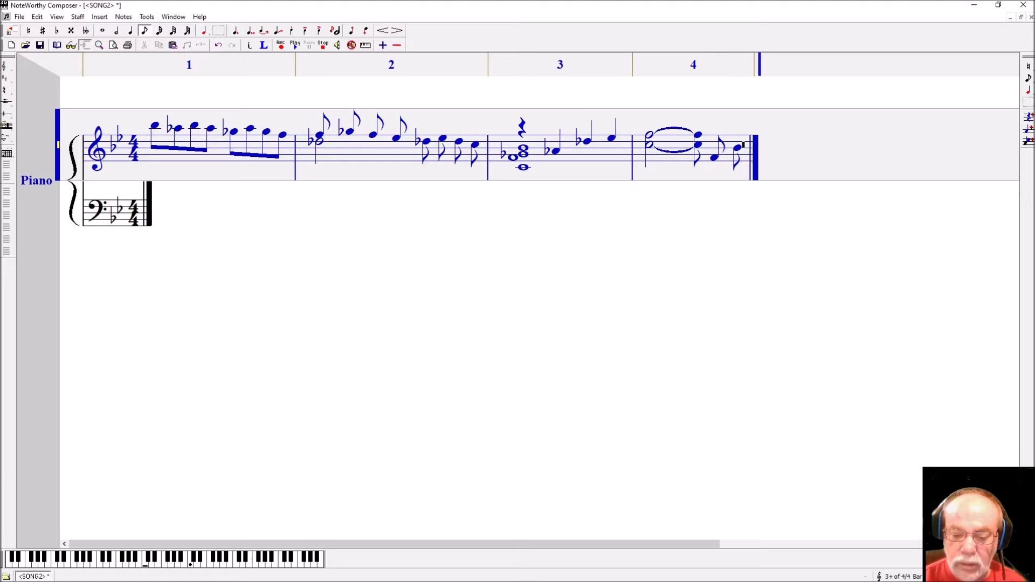
{"action": "key", "text": "Return"}
- Add tenuto marks to the last three eighth notes of the fourth treble measure and beam them with the tied eighth-note chord
{"action": "key", "text": "shift+Left"}
{"action": "key", "text": "shift+Left"}
{"action": "key", "text": "shift+Left"}
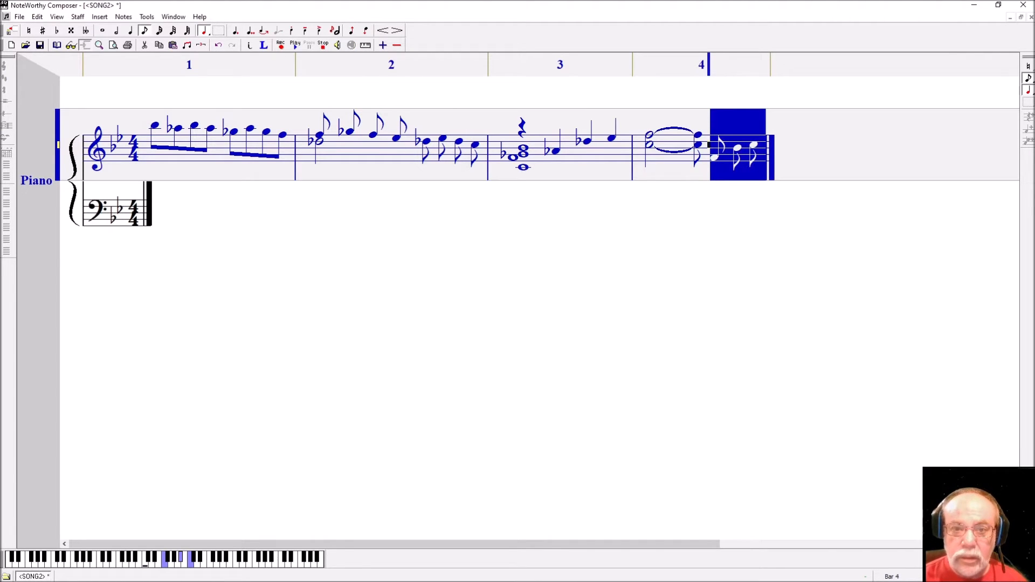
{"action": "left_click", "coordinate": [133, 17]}
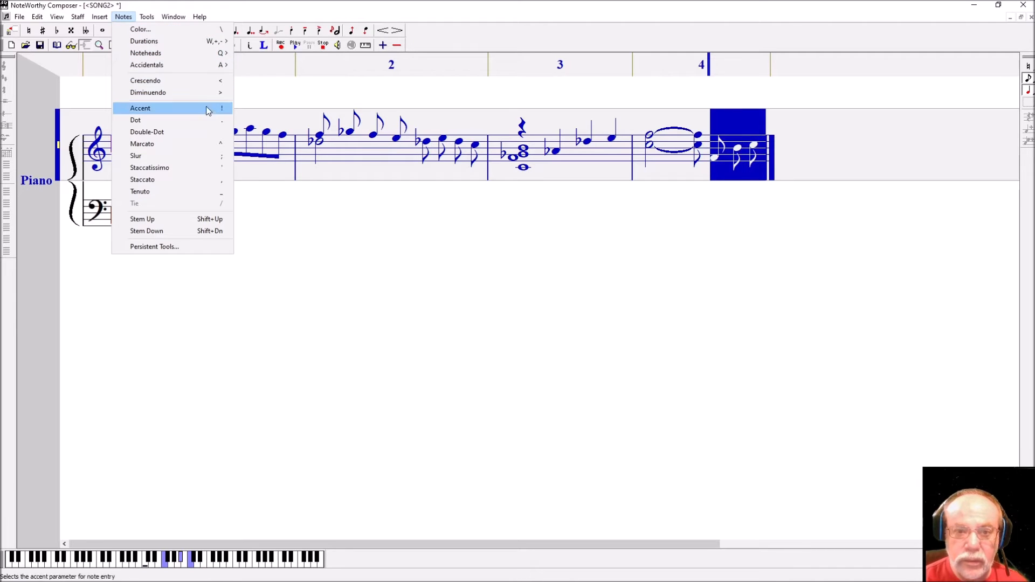
{"action": "left_click", "coordinate": [218, 194]}
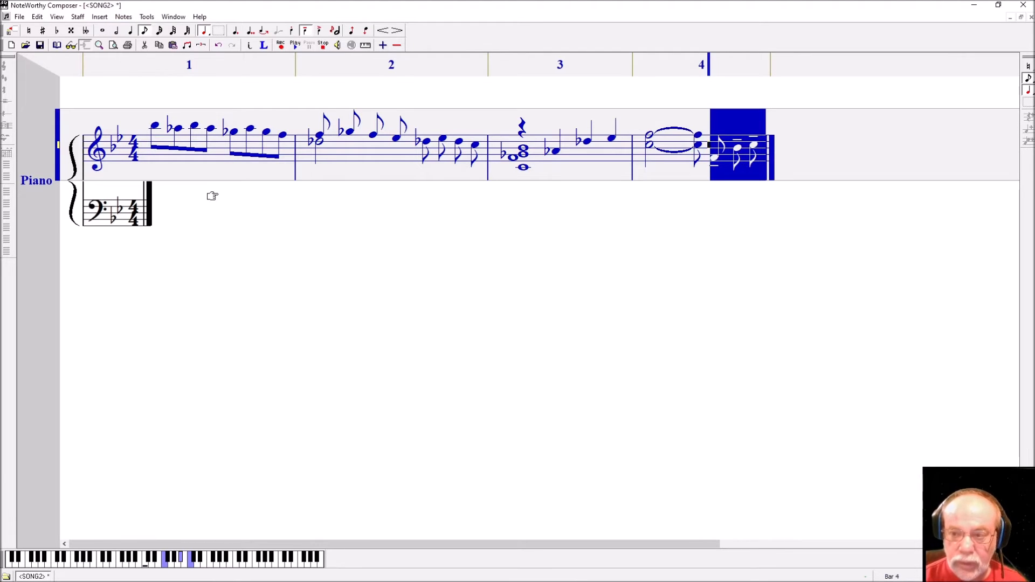
{"action": "key", "text": "shift+Left"}
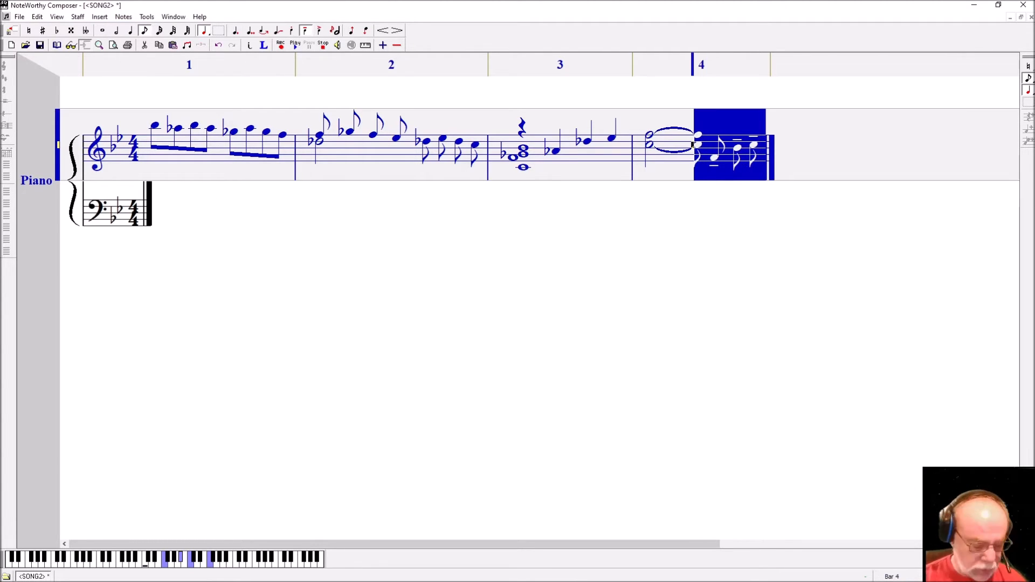
{"action": "key", "text": "ctrl+b"}
- Beam the last four eighth notes of the second treble measure together
{"action": "key", "text": "ctrl+Left"}
{"action": "key", "text": "ctrl+Left"}
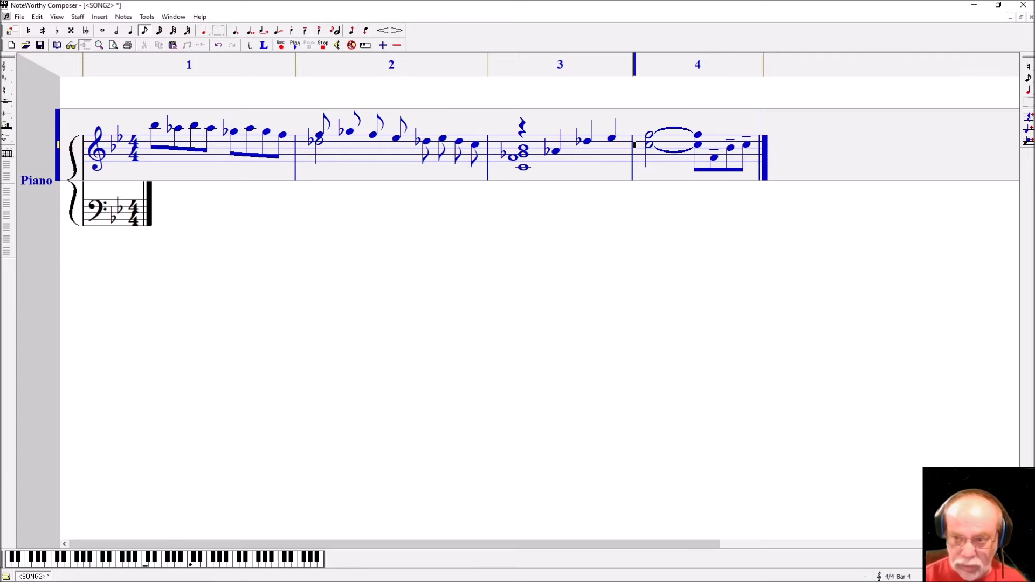
{"action": "key", "text": "Left"}
{"action": "key", "text": "shift+Left"}
{"action": "key", "text": "shift+Left"}
{"action": "key", "text": "shift+Left"}
{"action": "key", "text": "shift+Left"}
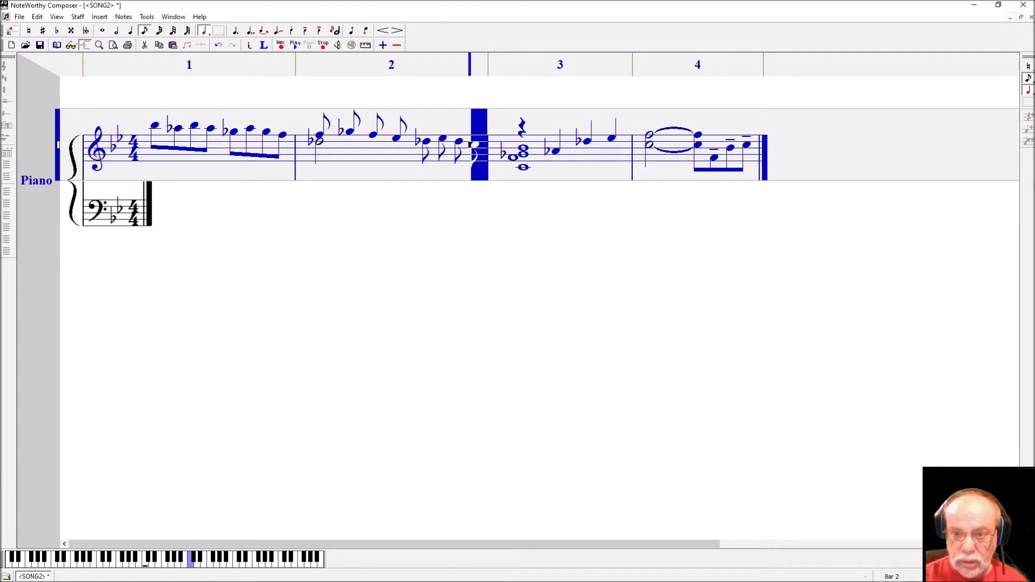
{"action": "key", "text": "ctrl+n"}
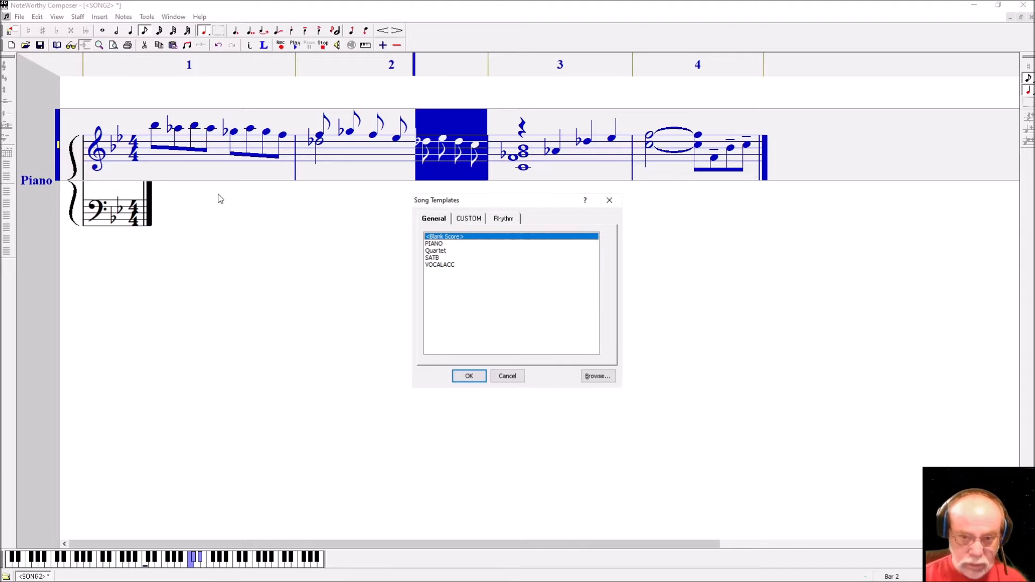
{"action": "key", "text": "Escape"}
{"action": "key", "text": "ctrl+b"}
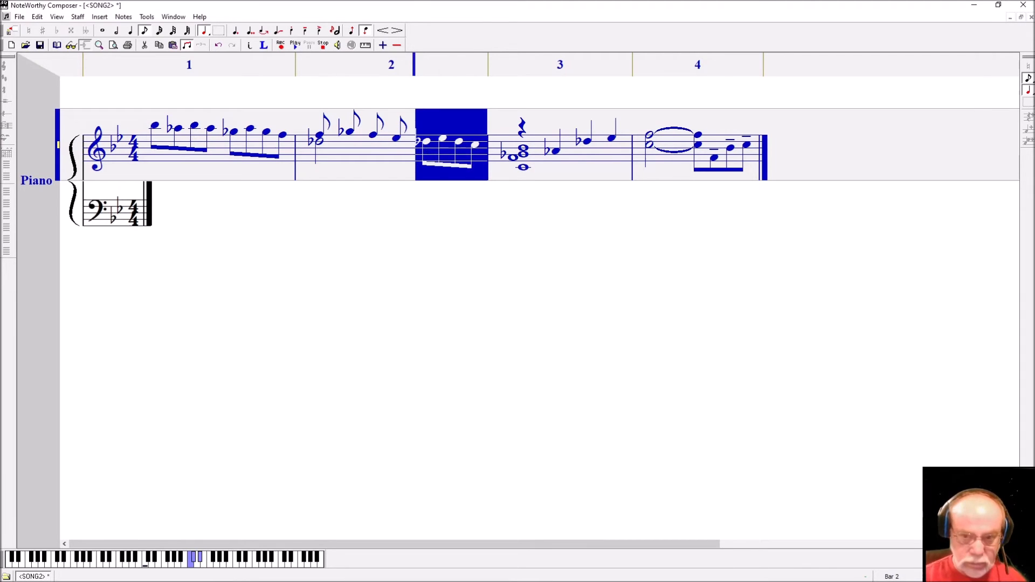
- Beam the first four eighth notes of the second treble measure together, including the one over the D flat half note
{"action": "key", "text": "Left"}
{"action": "key", "text": "shift+Left"}
{"action": "key", "text": "shift+Left"}
{"action": "key", "text": "shift+Left"}
{"action": "key", "text": "shift+Left"}
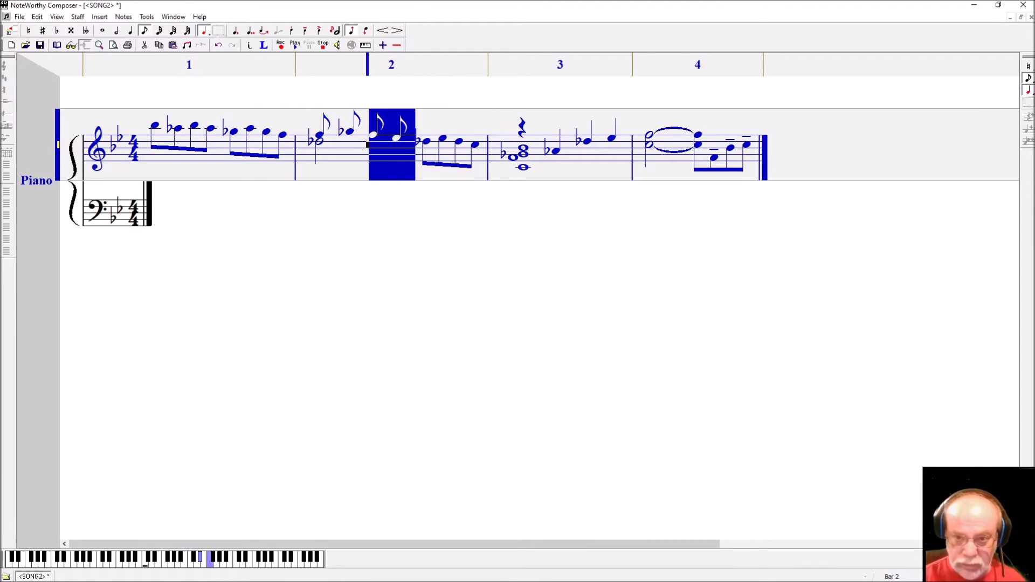
{"action": "key", "text": "ctrl+b"}
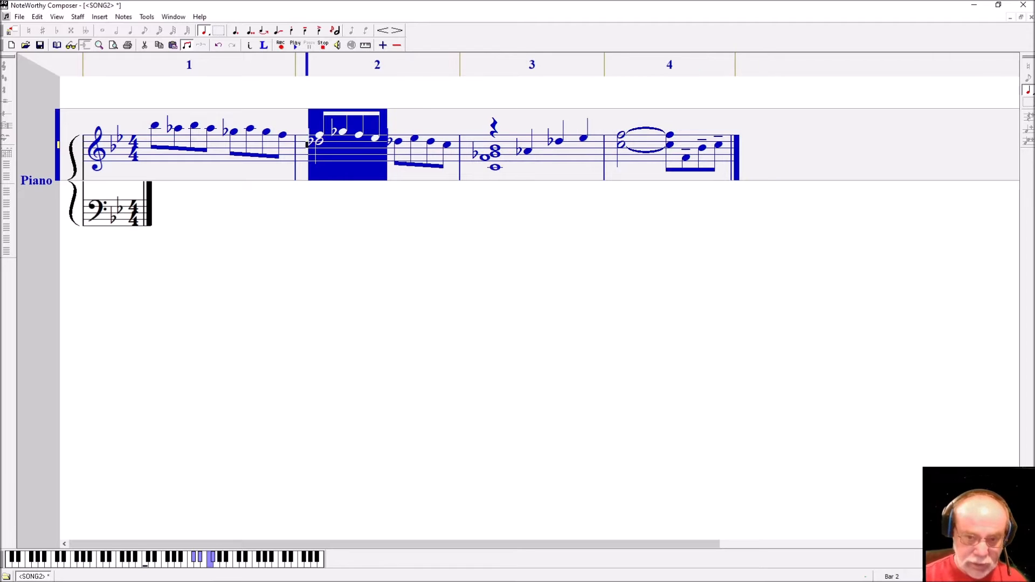
- Close the fourth treble measure with a bar line
{"action": "key", "text": "ctrl+End"}
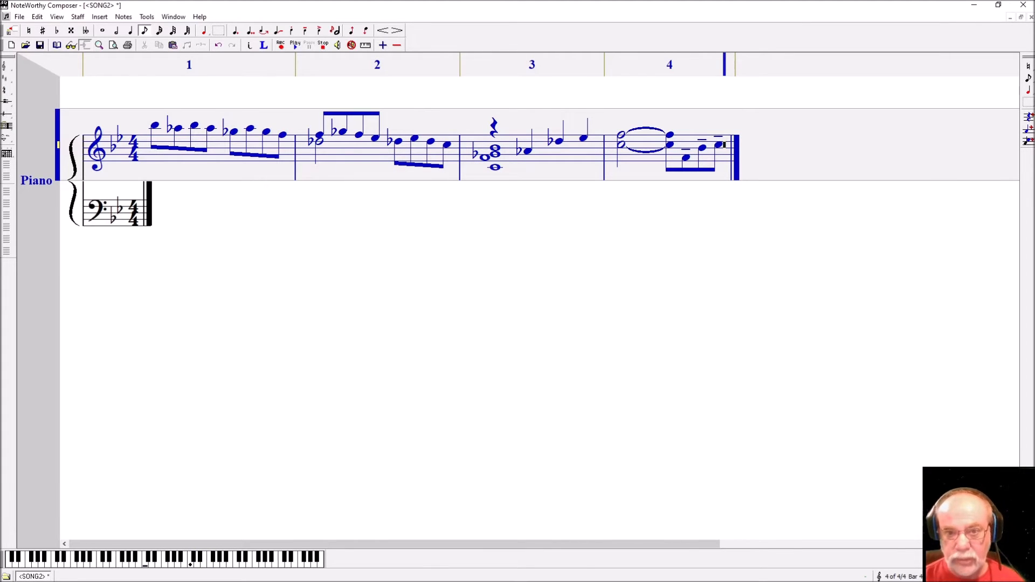
{"action": "key", "text": "bar"}
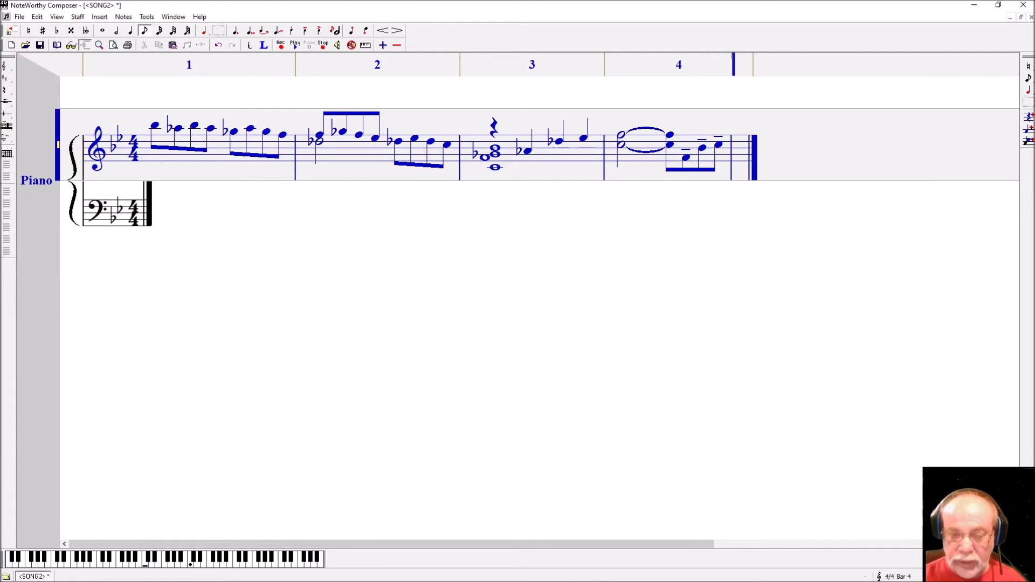
{"action": "left_click", "coordinate": [100, 17]}
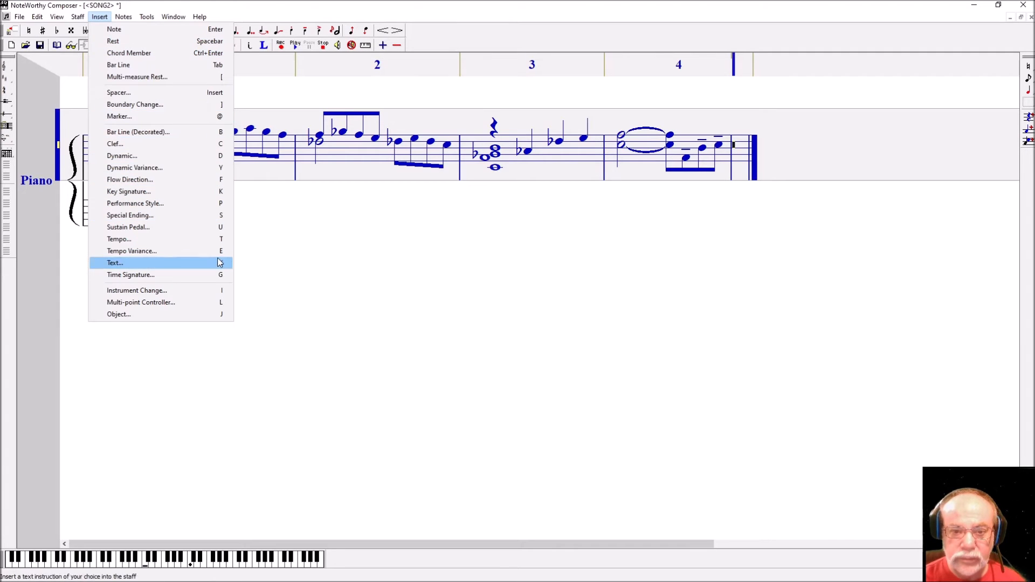
{"action": "key", "text": "Escape"}
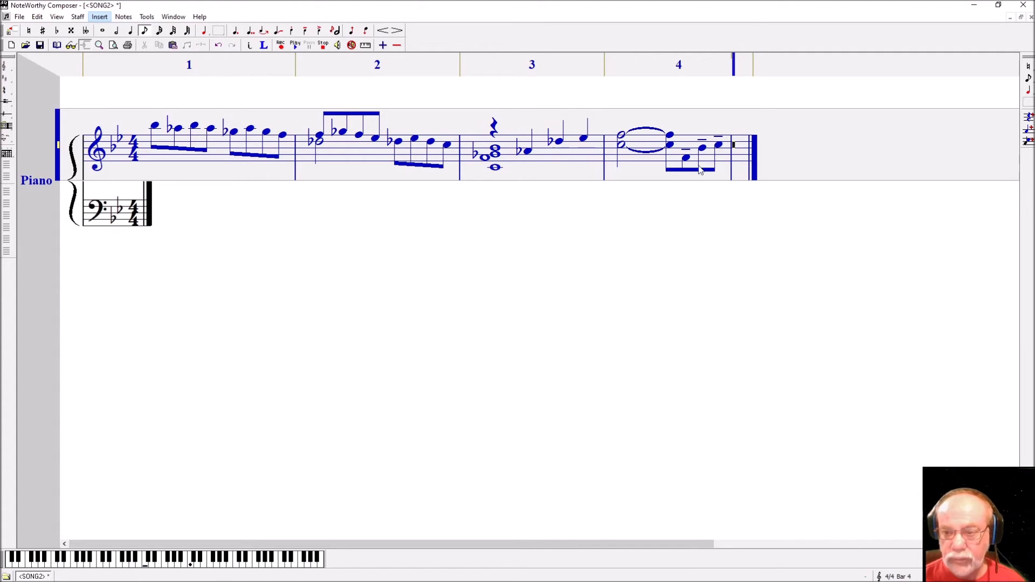
{"action": "left_click", "coordinate": [744, 148]}
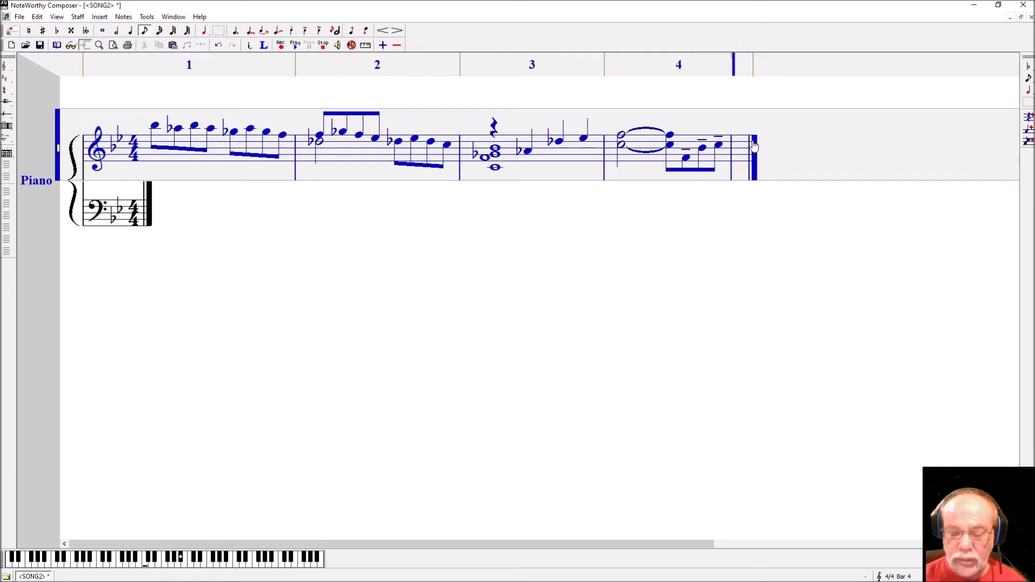
- Start the first bass measure with eighth notes on low G flat and D flat
{"action": "key", "text": "ctrl+Down"}
{"action": "key", "text": "Right"}
{"action": "key", "text": "Down"}
{"action": "key", "text": "Down"}
{"action": "key", "text": "Down"}
{"action": "key", "text": "Down"}
{"action": "key", "text": "9"}
{"action": "key", "text": "Return"}
{"action": "key", "text": "Up"}
{"action": "key", "text": "Up"}
{"action": "key", "text": "Up"}
{"action": "key", "text": "Up"}
{"action": "key", "text": "9"}
{"action": "key", "text": "Return"}
- Finish the first bass measure with a dotted half note on B flat and a bar line, beaming its two eighth notes
{"action": "key", "text": "Up"}
{"action": "key", "text": "Up"}
{"action": "key", "text": "Up"}
{"action": "key", "text": "Up"}
{"action": "key", "text": "Up"}
{"action": "key", "text": "2"}
{"action": "key", "text": "period"}
{"action": "key", "text": "Return"}
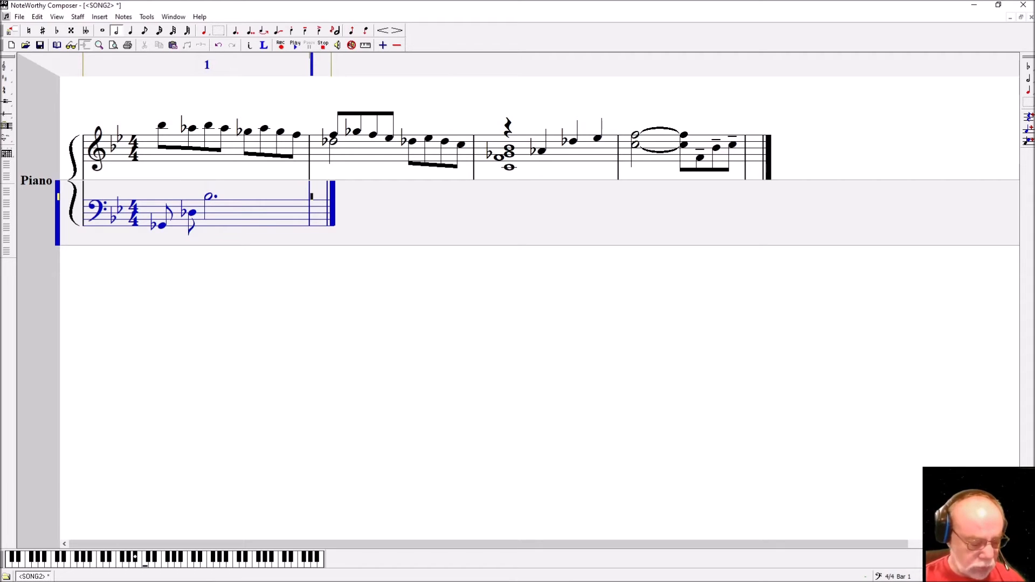
{"action": "key", "text": "alt+t"}
{"action": "key", "text": "Return"}
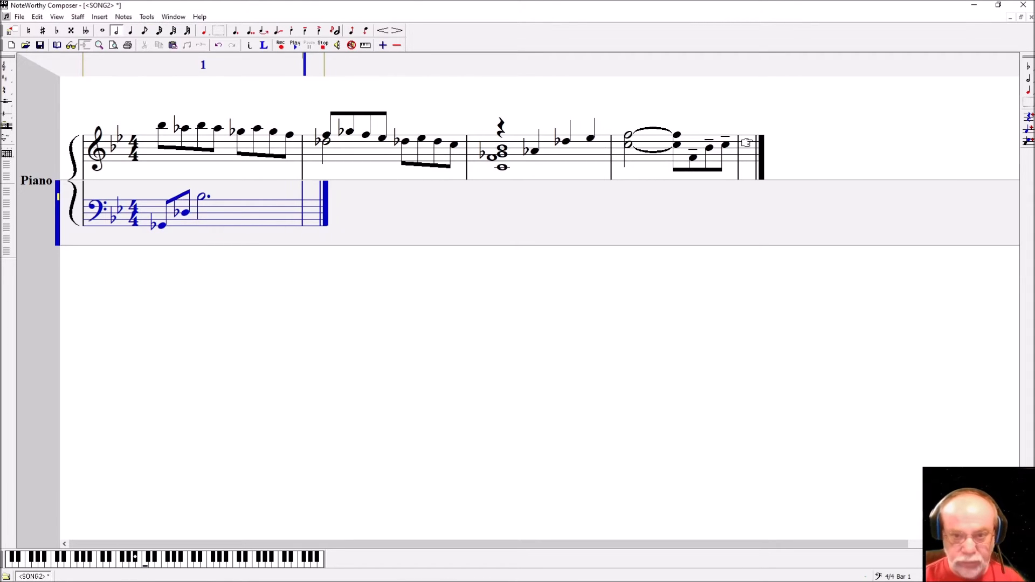
- Start the second bass measure with eighth notes on low E flat and B flat
{"action": "key", "text": "Down"}
{"action": "key", "text": "Down"}
{"action": "key", "text": "Down"}
{"action": "key", "text": "Down"}
{"action": "key", "text": "Down"}
{"action": "key", "text": "Down"}
{"action": "key", "text": "Down"}
{"action": "key", "text": "Down"}
{"action": "key", "text": "Down"}
{"action": "key", "text": "8"}
{"action": "key", "text": "Return"}
{"action": "key", "text": "Up"}
{"action": "key", "text": "Up"}
{"action": "key", "text": "Up"}
{"action": "key", "text": "Up"}
{"action": "key", "text": "Return"}
- Finish the second bass measure with a dotted half note on G and a bar line, beaming its two eighth notes
{"action": "key", "text": "Up"}
{"action": "key", "text": "Up"}
{"action": "key", "text": "Up"}
{"action": "key", "text": "Up"}
{"action": "key", "text": "Up"}
{"action": "key", "text": "2"}
{"action": "key", "text": "period"}
{"action": "key", "text": "Return"}
{"action": "key", "text": "alt+t"}
{"action": "key", "text": "Return"}
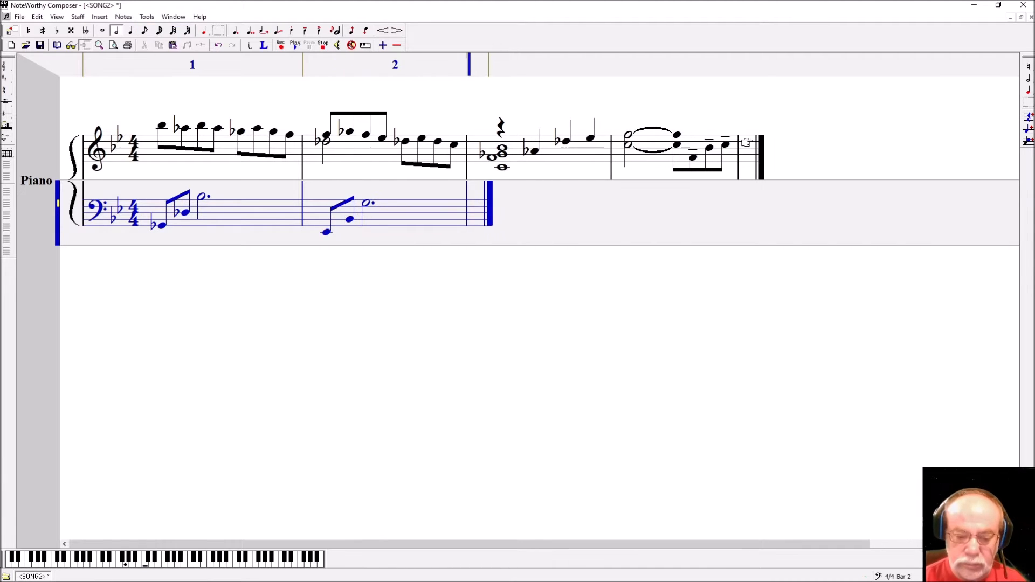
- Start the third bass measure with a half-note chord of G over low A flat
{"action": "key", "text": "Return"}
{"action": "key", "text": "Down"}
{"action": "key", "text": "Down"}
{"action": "key", "text": "Down"}
{"action": "key", "text": "Down"}
{"action": "key", "text": "Down"}
{"action": "key", "text": "Down"}
{"action": "key", "text": "ctrl+Return"}
{"action": "key", "text": "shift+Left"}
- Finish the third bass measure with a half note on low G flat and a bar line
{"action": "key", "text": "Right"}
{"action": "key", "text": "Down"}
{"action": "key", "text": "Return"}
{"action": "key", "text": "shift+Left"}
{"action": "key", "text": "7"}
{"action": "key", "text": "7"}
{"action": "key", "text": "ctrl+Return"}
{"action": "key", "text": "Right"}
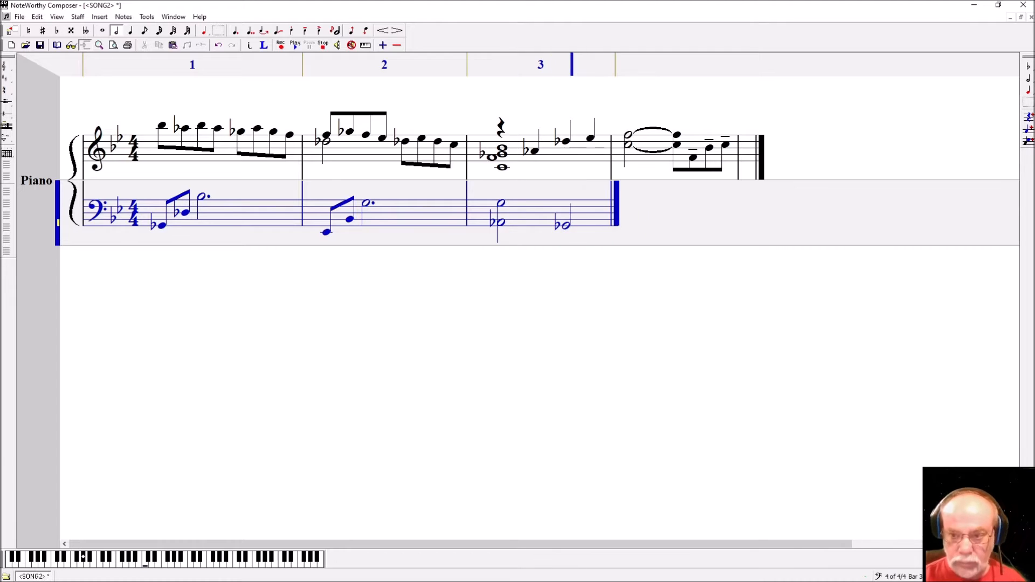
{"action": "key", "text": "Tab"}
- Start the fourth bass measure with rising eighth notes F, D, A and B flat
{"action": "key", "text": "Down"}
{"action": "key", "text": "4"}
{"action": "key", "text": "Return"}
{"action": "key", "text": "Up"}
{"action": "key", "text": "Up"}
{"action": "key", "text": "Up"}
{"action": "key", "text": "Up"}
{"action": "key", "text": "Up"}
{"action": "key", "text": "Return"}
{"action": "key", "text": "Up"}
{"action": "key", "text": "Up"}
{"action": "key", "text": "Up"}
{"action": "key", "text": "Up"}
{"action": "key", "text": "Return"}
{"action": "key", "text": "Up"}
{"action": "key", "text": "Return"}
- Finish the fourth bass measure with a half note on middle C and a bar line
{"action": "key", "text": "Up"}
{"action": "key", "text": "2"}
{"action": "key", "text": "Return"}
{"action": "key", "text": "Tab"}
- Beam the four eighth notes of the fourth bass measure together
{"action": "key", "text": "ctrl+Left"}
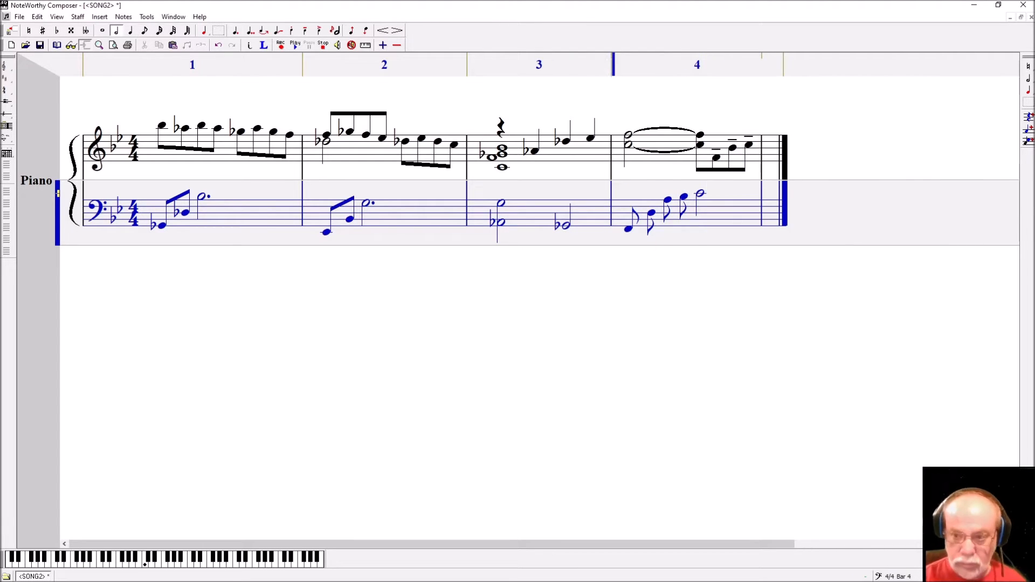
{"action": "key", "text": "shift+Right"}
{"action": "key", "text": "shift+Right"}
{"action": "key", "text": "shift+Right"}
{"action": "key", "text": "shift+Right"}
{"action": "key", "text": "ctrl+b"}
- Insert a 2/4 time signature after the fourth measure on both the bass and treble staves
{"action": "key", "text": "ctrl+Right"}
{"action": "left_click", "coordinate": [12, 93]}
{"action": "left_click", "coordinate": [10, 146]}
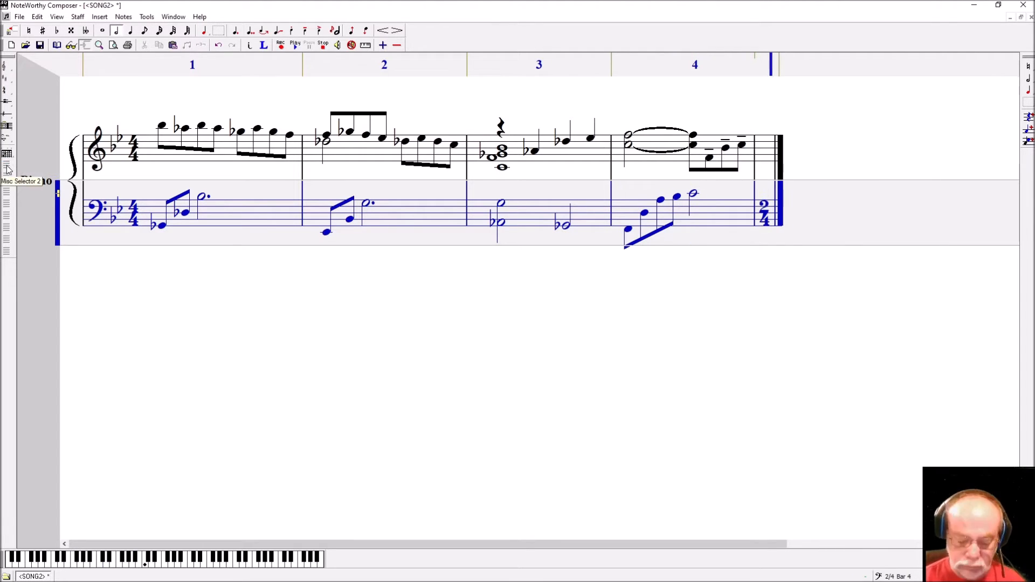
{"action": "key", "text": "Page_Up"}
{"action": "left_click", "coordinate": [11, 92]}
{"action": "left_click", "coordinate": [11, 145]}
- Save the score in the Piano Jazz folder as "Because He Lives"
{"action": "key", "text": "alt+f"}
{"action": "key", "text": "a"}
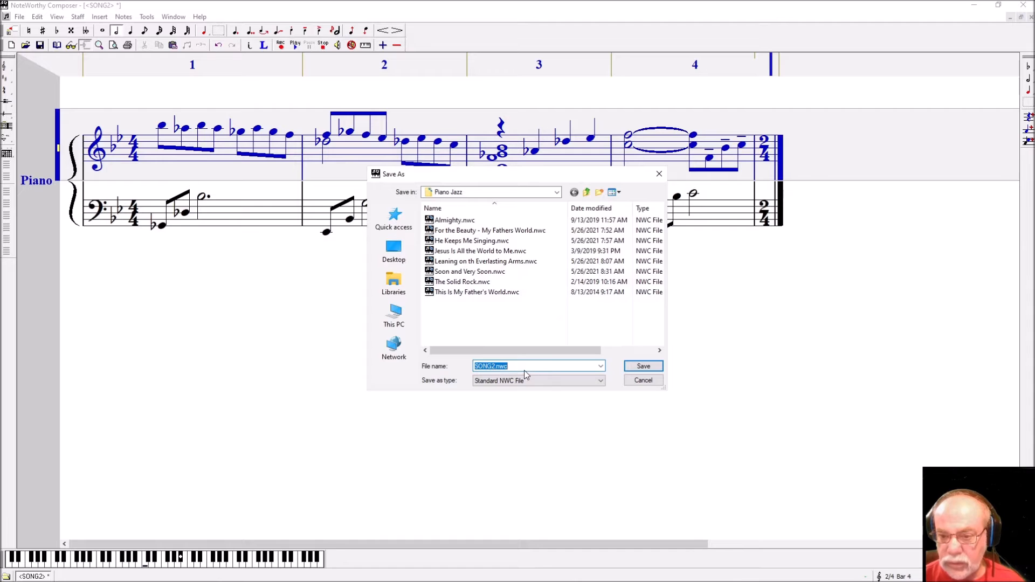
{"action": "type", "text": "Because He L"}
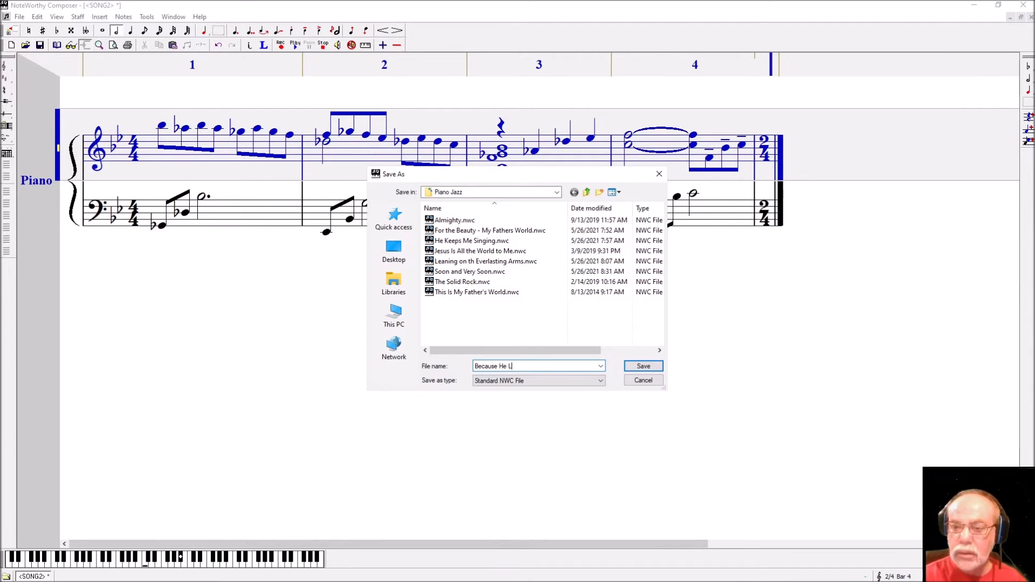
{"action": "type", "text": "ives"}
{"action": "left_click", "coordinate": [642, 367]}
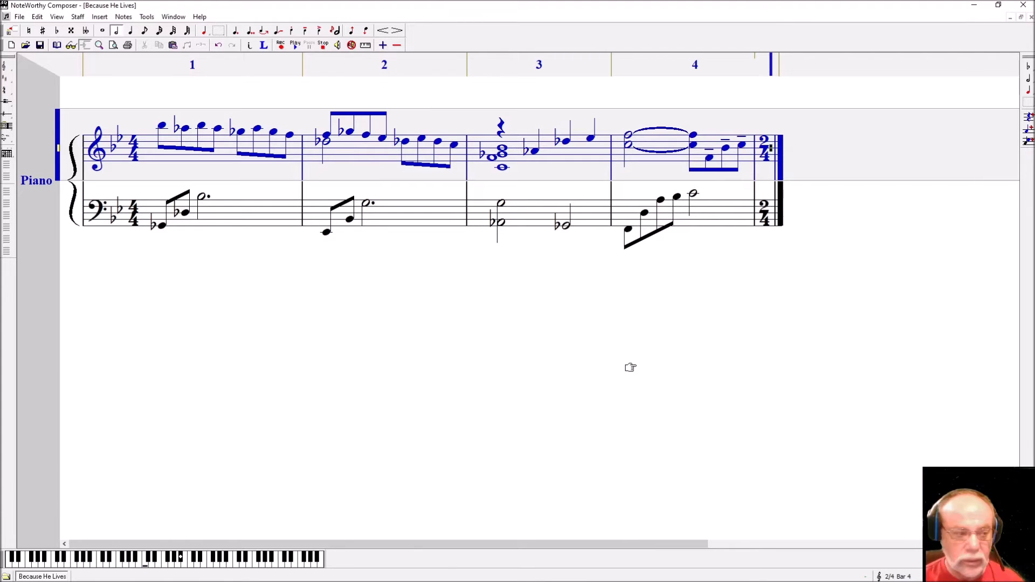
- Play back the score from the beginning to check the entered notes
{"action": "key", "text": "ctrl+Home"}
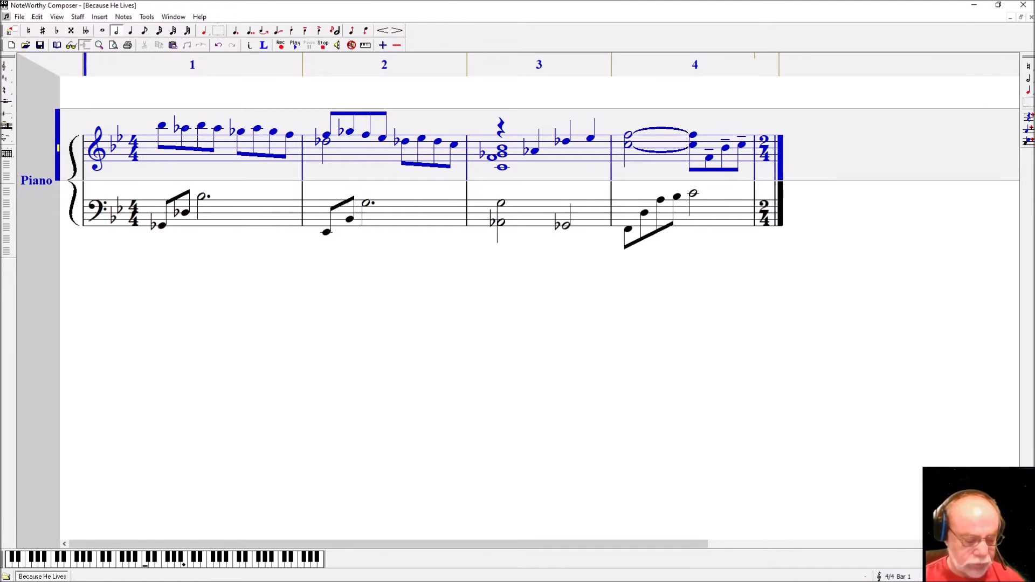
{"action": "key", "text": "space"}
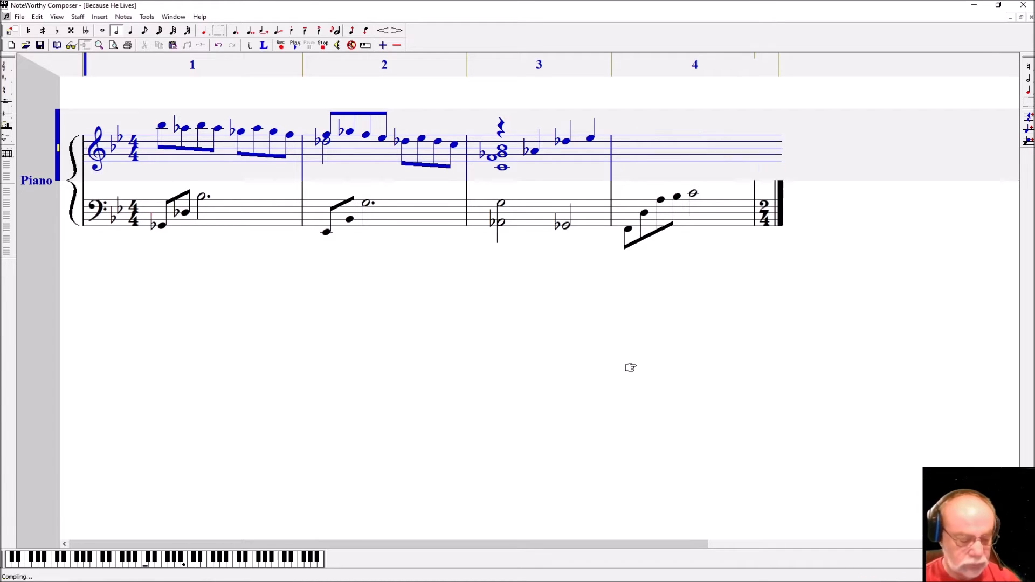
{"action": "key", "text": "space"}
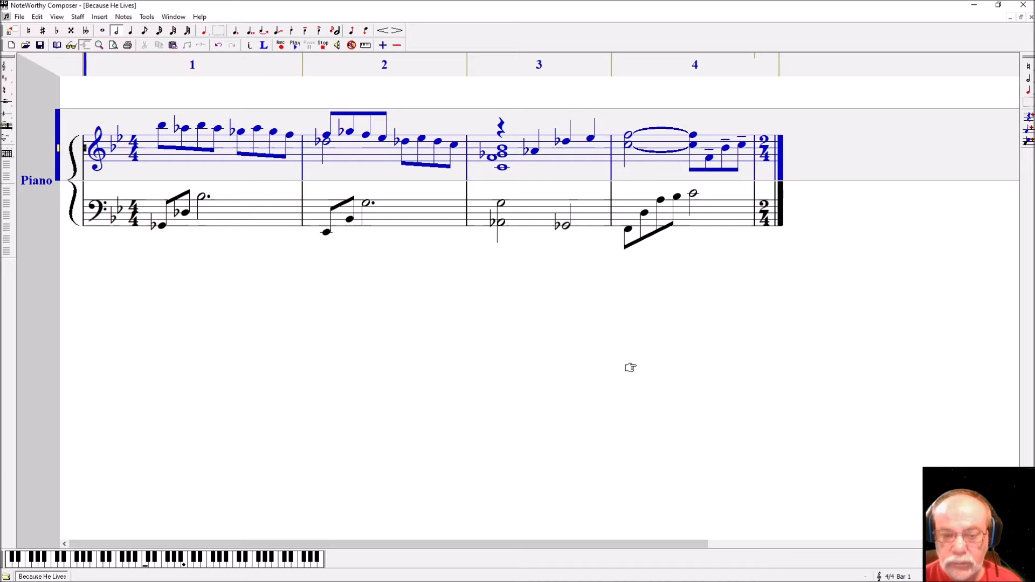
{"action": "key", "text": "space"}
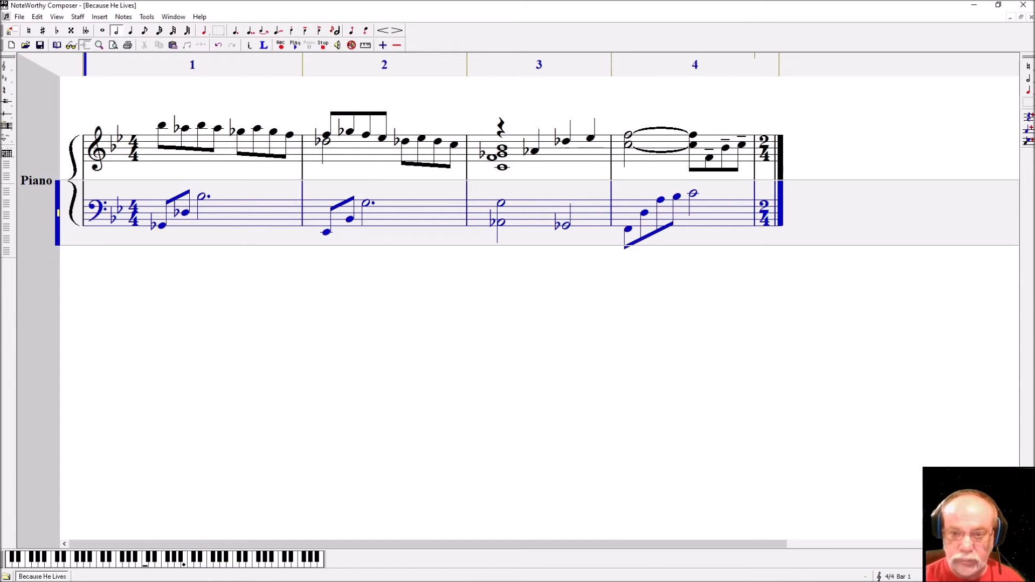
- Lower the dotted half note G in the second bass measure to G flat
{"action": "key", "text": "ctrl+Right"}
{"action": "key", "text": "ctrl+Right"}
{"action": "key", "text": "Left"}
{"action": "key", "text": "shift+Left"}
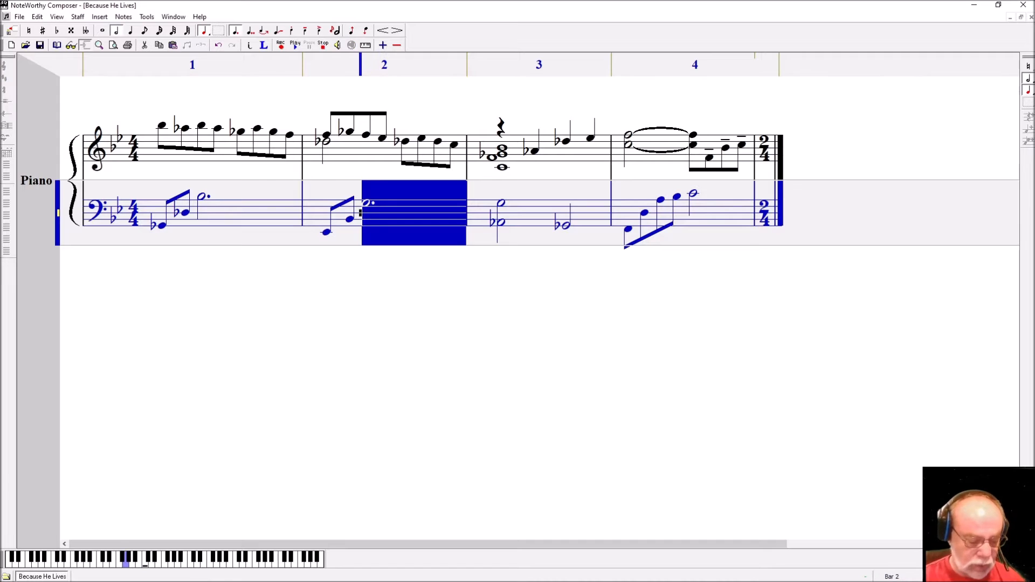
{"action": "key", "text": "minus"}
- Play back the corrected score from the beginning and return to the end of the treble staff
{"action": "key", "text": "ctrl+Home"}
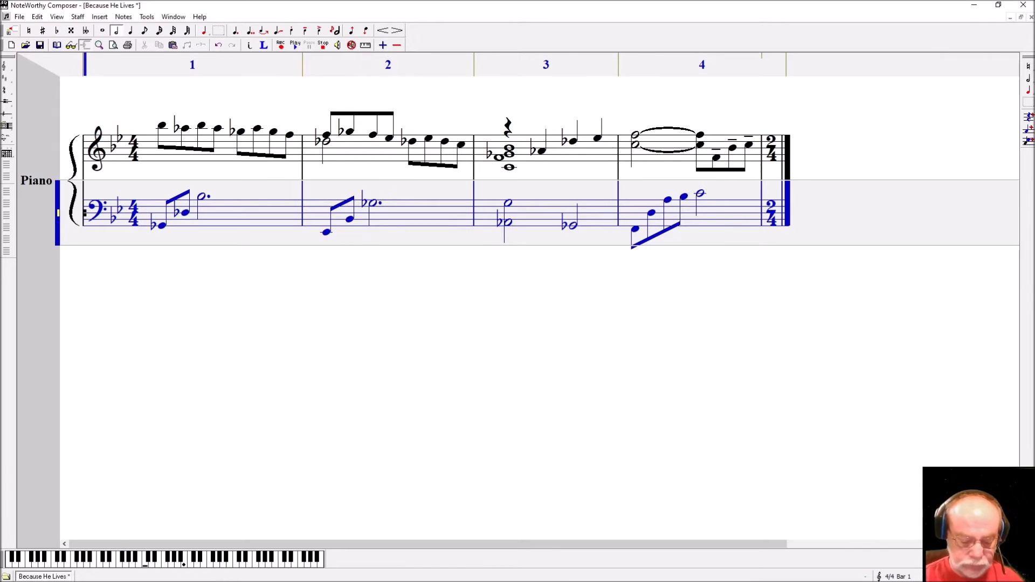
{"action": "key", "text": "space"}
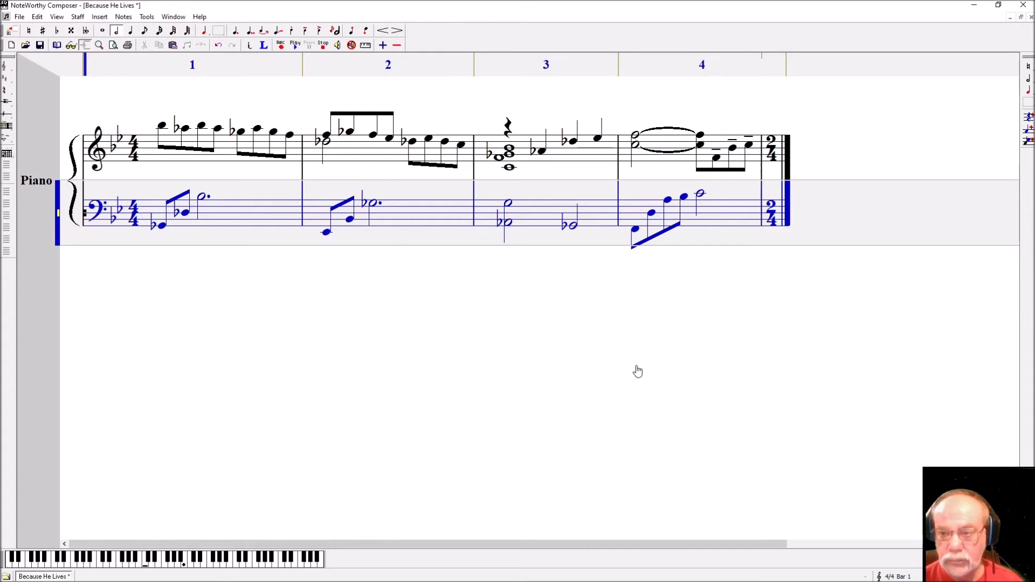
{"action": "key", "text": "ctrl+End"}
{"action": "key", "text": "ctrl+Up"}
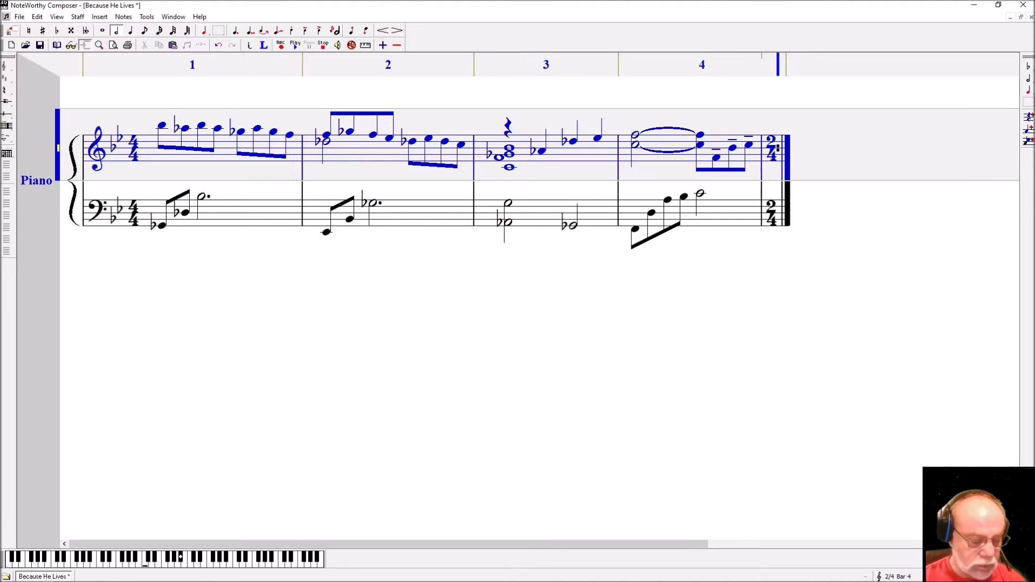
- Enter a half-note chord of D, B flat and E flat in treble measure 5
{"action": "key", "text": "Up"}
{"action": "key", "text": "Up"}
{"action": "key", "text": "Return"}
{"action": "key", "text": "Down"}
{"action": "key", "text": "Down"}
{"action": "key", "text": "ctrl+Return"}
{"action": "key", "text": "Down"}
{"action": "key", "text": "Down"}
{"action": "key", "text": "Down"}
{"action": "key", "text": "Down"}
{"action": "key", "text": "ctrl+Return"}
- Enter the rising eighth notes F, E flat, B flat and C in bass measure 5
{"action": "key", "text": "Page_Down"}
{"action": "key", "text": "4"}
{"action": "key", "text": "Return"}
{"action": "key", "text": "Up"}
{"action": "key", "text": "Up"}
{"action": "key", "text": "Up"}
{"action": "key", "text": "Up"}
{"action": "key", "text": "Up"}
{"action": "key", "text": "Up"}
{"action": "key", "text": "Return"}
{"action": "key", "text": "Up"}
{"action": "key", "text": "Up"}
{"action": "key", "text": "Up"}
{"action": "key", "text": "Up"}
{"action": "key", "text": "Return"}
- Beam the four eighth notes of bass measure 5 together
{"action": "key", "text": "shift+Left"}
{"action": "key", "text": "shift+Left"}
{"action": "key", "text": "shift+Left"}
{"action": "key", "text": "shift+Left"}
{"action": "key", "text": "shift+Left"}
{"action": "key", "text": "ctrl+b"}
- Close measure 5 with a barline and change the time signature back to 4/4 on both staves
{"action": "key", "text": "Page_Up"}
{"action": "key", "text": "Right"}
{"action": "key", "text": "Tab"}
{"action": "left_click", "coordinate": [4, 91]}
{"action": "left_click", "coordinate": [6, 110]}
{"action": "key", "text": "Page_Down"}
{"action": "left_click", "coordinate": [4, 92]}
{"action": "left_click", "coordinate": [7, 112]}
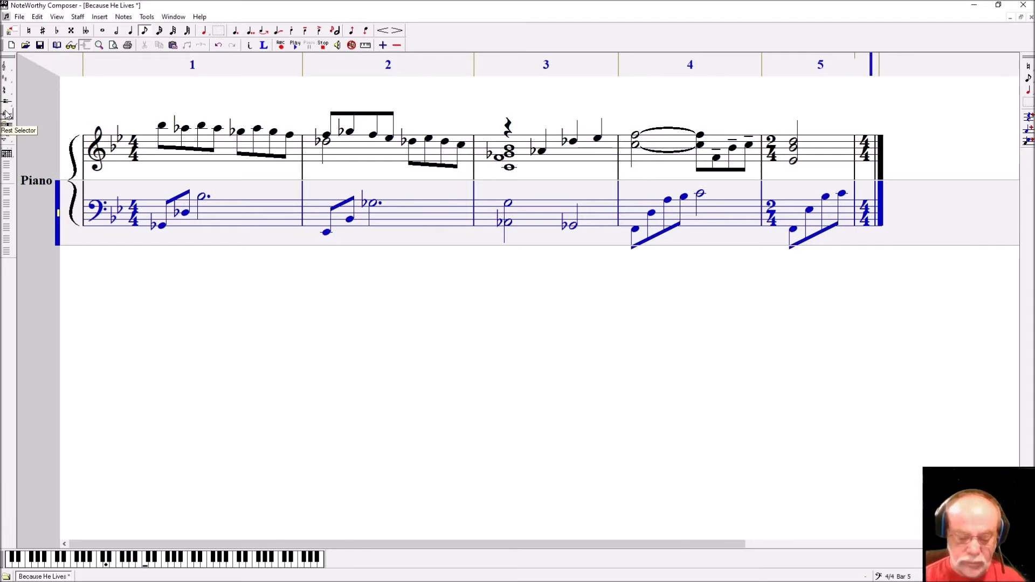
- Fill treble measure 6 with a quarter rest and quarter notes F, D and E flat, ending with a double barline
{"action": "key", "text": "Page_Up"}
{"action": "key", "text": "4"}
{"action": "key", "text": "space"}
{"action": "key", "text": "Up"}
{"action": "key", "text": "Up"}
{"action": "key", "text": "Up"}
{"action": "key", "text": "Up"}
{"action": "key", "text": "Return"}
{"action": "key", "text": "Down"}
{"action": "key", "text": "Down"}
{"action": "key", "text": "Return"}
{"action": "key", "text": "Up"}
{"action": "key", "text": "Return"}
{"action": "key", "text": "alt+i"}
{"action": "key", "text": "b"}
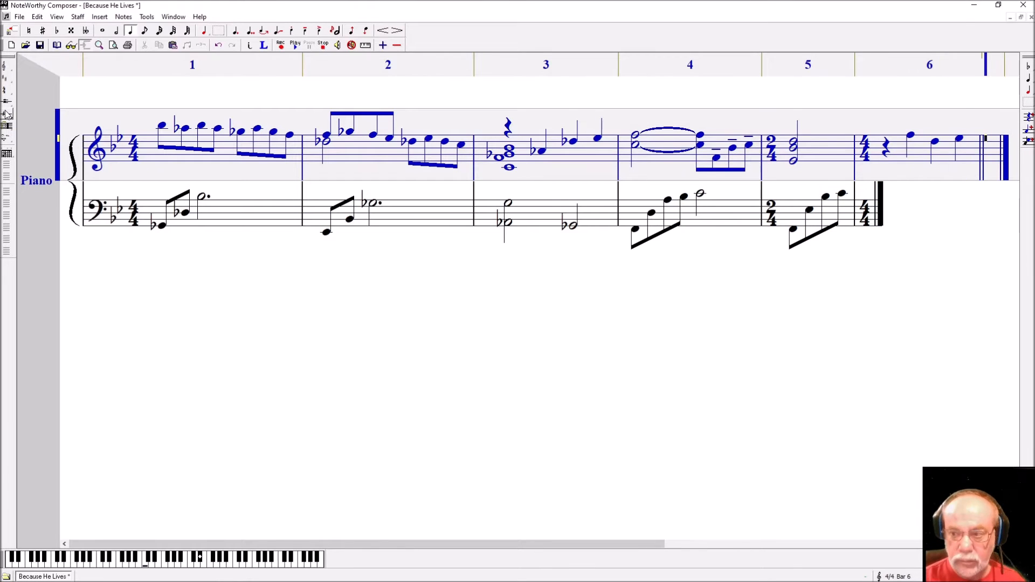
- Enter a tied whole-note chord of F, C and G in treble measure 7 and close the measure with a barline
{"action": "key", "text": "1"}
{"action": "key", "text": "Return"}
{"action": "key", "text": "Down"}
{"action": "key", "text": "Down"}
{"action": "key", "text": "Down"}
{"action": "key", "text": "ctrl+Return"}
{"action": "key", "text": "Down"}
{"action": "key", "text": "Down"}
{"action": "key", "text": "Down"}
{"action": "key", "text": "ctrl+Return"}
{"action": "key", "text": "Tab"}
- Begin treble measure 8 with the tied quarter-note chord G, C and F, followed by a quarter note B flat
{"action": "key", "text": "4"}
{"action": "key", "text": "Return"}
{"action": "key", "text": "Up"}
{"action": "key", "text": "Up"}
{"action": "key", "text": "Up"}
{"action": "key", "text": "ctrl+Return"}
{"action": "key", "text": "Up"}
{"action": "key", "text": "Up"}
{"action": "key", "text": "Up"}
{"action": "key", "text": "ctrl+Return"}
{"action": "key", "text": "slash"}
{"action": "key", "text": "Up"}
{"action": "key", "text": "Up"}
{"action": "key", "text": "Up"}
{"action": "key", "text": "Return"}
- Add a dotted quarter note D over quarter notes G and D in treble measure 8, tying the lower D onward
{"action": "key", "text": "Up"}
{"action": "key", "text": "Up"}
{"action": "key", "text": "period"}
{"action": "key", "text": "Return"}
{"action": "key", "text": "Down"}
{"action": "key", "text": "Down"}
{"action": "key", "text": "Down"}
{"action": "key", "text": "Down"}
{"action": "key", "text": "ctrl+Return"}
{"action": "key", "text": "Down"}
{"action": "key", "text": "Down"}
{"action": "key", "text": "Down"}
{"action": "key", "text": "semicolon"}
{"action": "key", "text": "ctrl+Return"}
- Complete treble measure 8 with a quarter-note chord of D and G flat and an eighth note C above
{"action": "key", "text": "Return"}
{"action": "key", "text": "Up"}
{"action": "key", "text": "Up"}
{"action": "key", "text": "Up"}
{"action": "key", "text": "v"}
{"action": "key", "text": "ctrl+Return"}
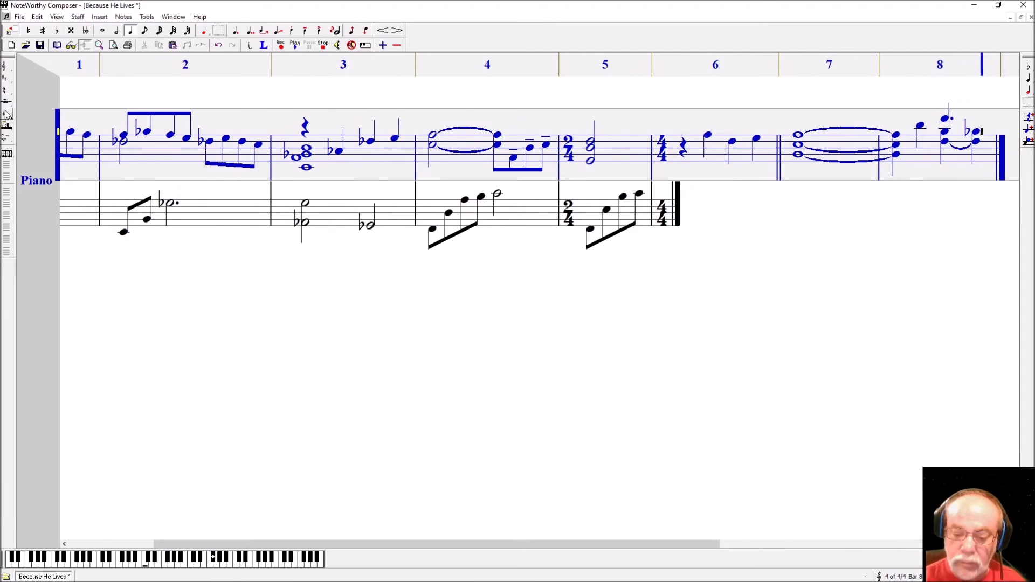
{"action": "key", "text": "5"}
{"action": "key", "text": "Return"}
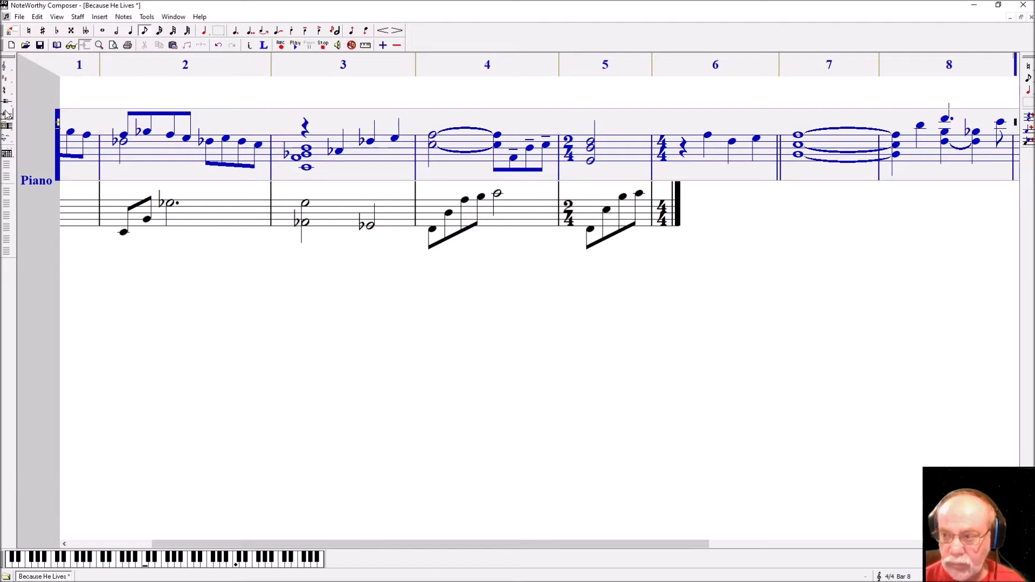
- Enter a whole note F in bass measure 6 and close the measure with a barline
{"action": "key", "text": "Page_Down"}
{"action": "key", "text": "Down"}
{"action": "key", "text": "Down"}
{"action": "key", "text": "Up"}
{"action": "key", "text": "Up"}
{"action": "key", "text": "Up"}
{"action": "key", "text": "Up"}
{"action": "key", "text": "1"}
{"action": "key", "text": "Return"}
{"action": "key", "text": "Tab"}
- Enter a half-note chord of F, C and B flat at the start of bass measure 7
{"action": "key", "text": "2"}
{"action": "key", "text": "Return"}
{"action": "key", "text": "Down"}
{"action": "key", "text": "Down"}
{"action": "key", "text": "Down"}
{"action": "key", "text": "ctrl+Return"}
{"action": "key", "text": "Down"}
{"action": "key", "text": "ctrl+Return"}
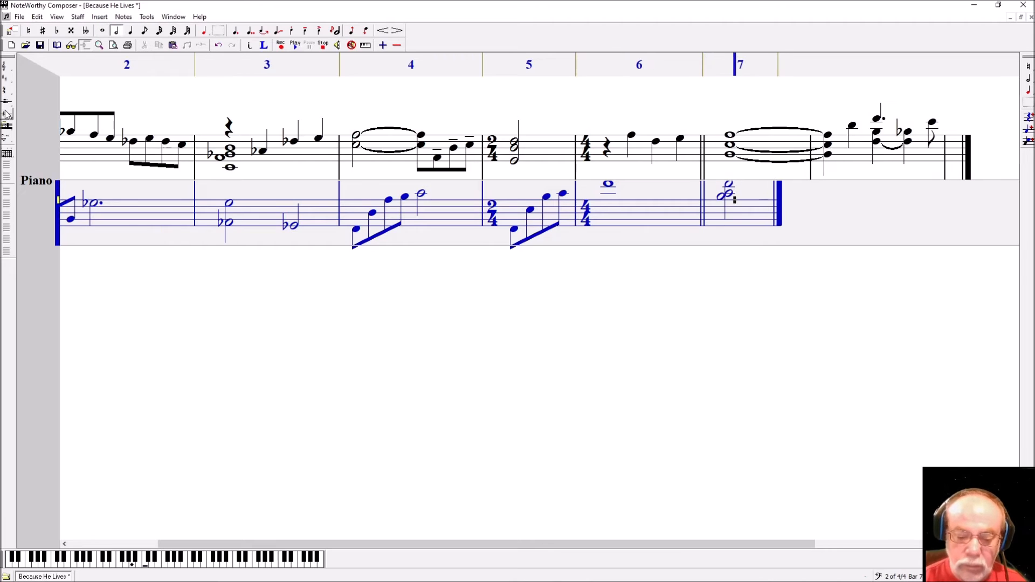
- Complete bass measure 7 with a half-note chord of D, F and low B flat, and close it with a barline
{"action": "key", "text": "Down"}
{"action": "key", "text": "Down"}
{"action": "key", "text": "Down"}
{"action": "key", "text": "Down"}
{"action": "key", "text": "Down"}
{"action": "key", "text": "Return"}
{"action": "key", "text": "Down"}
{"action": "key", "text": "Down"}
{"action": "key", "text": "Down"}
{"action": "key", "text": "Down"}
{"action": "key", "text": "Down"}
{"action": "key", "text": "ctrl+Return"}
{"action": "key", "text": "Down"}
{"action": "key", "text": "Down"}
{"action": "key", "text": "Down"}
{"action": "key", "text": "Down"}
{"action": "key", "text": "ctrl+Return"}
{"action": "key", "text": "Tab"}
- Repeat the half-note chord of B flat, F and D at the start of bass measure 8, tied from the preceding chord
{"action": "key", "text": "Return"}
{"action": "key", "text": "Up"}
{"action": "key", "text": "Up"}
{"action": "key", "text": "Up"}
{"action": "key", "text": "Up"}
{"action": "key", "text": "ctrl+Return"}
{"action": "key", "text": "Up"}
{"action": "key", "text": "Up"}
{"action": "key", "text": "Up"}
{"action": "key", "text": "Up"}
{"action": "key", "text": "Up"}
{"action": "key", "text": "ctrl+Return"}
{"action": "key", "text": "Left"}
{"action": "key", "text": "Left"}
{"action": "key", "text": "slash"}
{"action": "key", "text": "Right"}
{"action": "key", "text": "Right"}
- Insert a treble clef within bass measure 8 and finish the measure with a half-note chord of D, A flat and C
{"action": "left_click", "coordinate": [4, 66]}
{"action": "left_click", "coordinate": [16, 84]}
{"action": "key", "text": "Up"}
{"action": "key", "text": "Return"}
{"action": "key", "text": "Tab"}
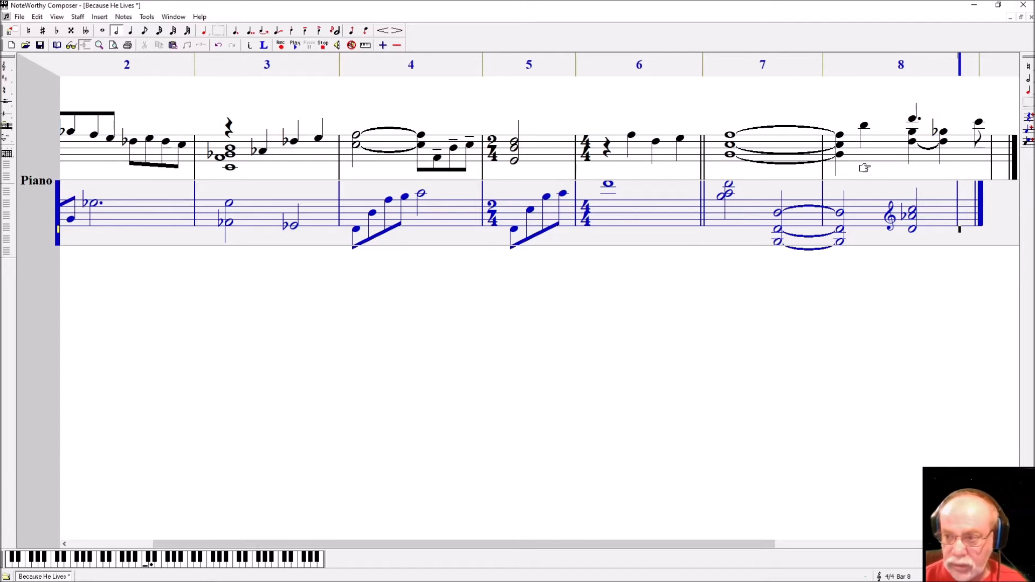
- Replace the dotted quarter D in treble measure 8 with a quarter note D tied to an eighth note D
{"action": "left_click", "coordinate": [918, 121]}
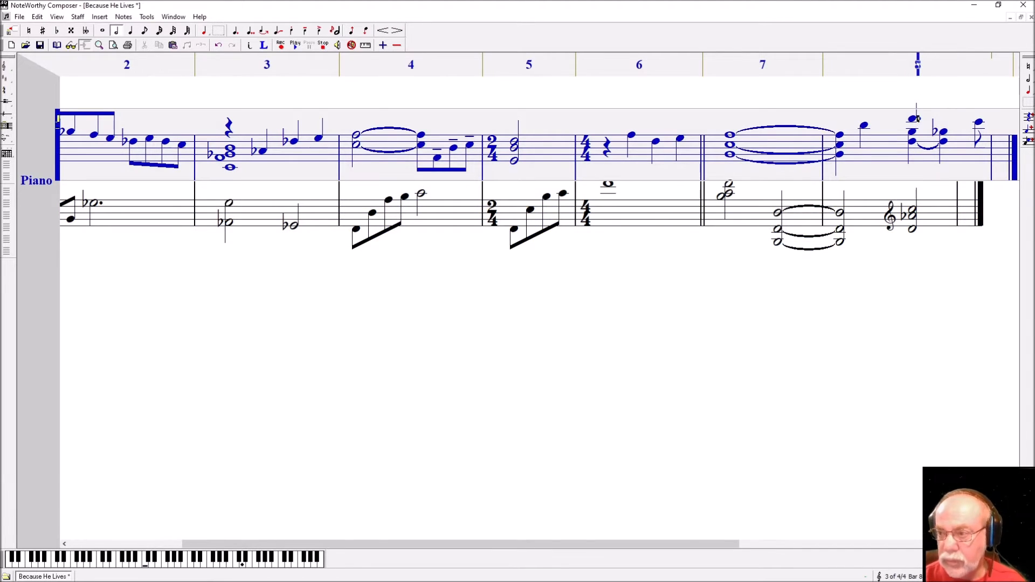
{"action": "key", "text": "Up"}
{"action": "key", "text": "ctrl+BackSpace"}
{"action": "key", "text": "3"}
{"action": "key", "text": "slash"}
{"action": "key", "text": "ctrl+Return"}
{"action": "key", "text": "4"}
{"action": "key", "text": "Return"}
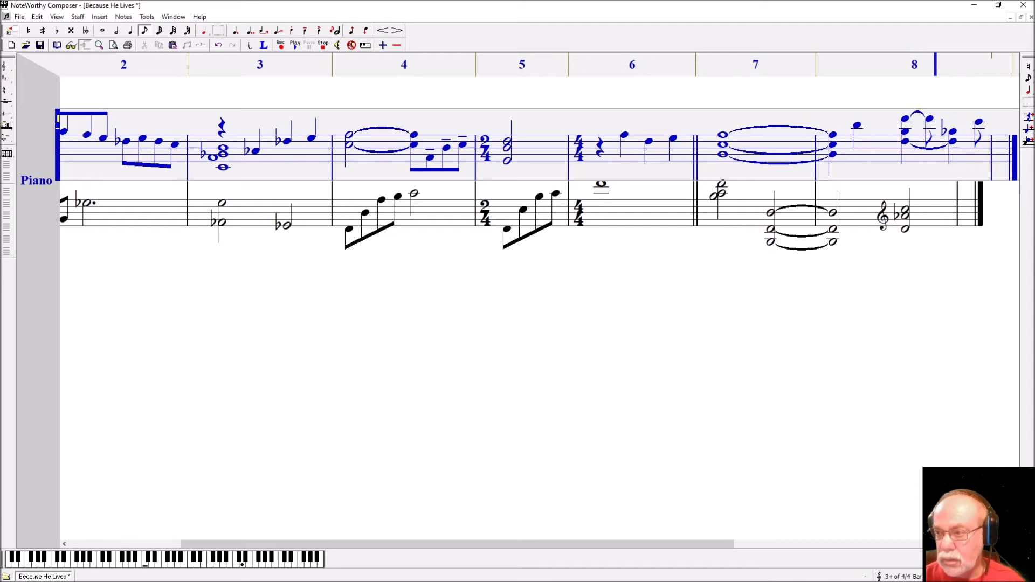
- Move the tied eighth note D onto the D and G flat chord in treble measure 8 and beam it to the eighth note C
{"action": "key", "text": "BackSpace"}
{"action": "key", "text": "Right"}
{"action": "key", "text": "ctrl+Return"}
{"action": "key", "text": "ctrl+b"}
{"action": "key", "text": "End"}
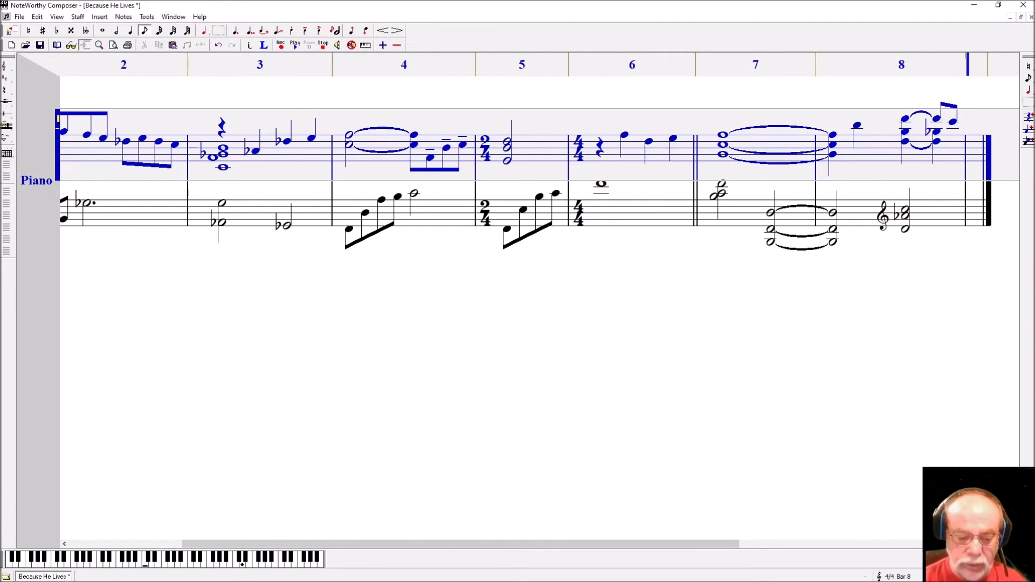
- Enter eighth notes E flat, G, C and F ascending at the start of bass-staff measure 9 and beam them together
{"action": "key", "text": "Page_Down"}
{"action": "key", "text": "Down"}
{"action": "key", "text": "Down"}
{"action": "key", "text": "Down"}
{"action": "key", "text": "Down"}
{"action": "key", "text": "Down"}
{"action": "key", "text": "Tab"}
{"action": "key", "text": "Up"}
{"action": "key", "text": "Return"}
{"action": "key", "text": "Up"}
{"action": "key", "text": "Up"}
{"action": "key", "text": "Return"}
{"action": "key", "text": "Up"}
{"action": "key", "text": "Up"}
{"action": "key", "text": "Up"}
{"action": "key", "text": "Return"}
{"action": "key", "text": "Up"}
{"action": "key", "text": "Up"}
{"action": "key", "text": "Up"}
{"action": "key", "text": "Return"}
{"action": "key", "text": "shift+Left"}
{"action": "key", "text": "shift+Left"}
{"action": "key", "text": "shift+Left"}
{"action": "key", "text": "shift+Left"}
{"action": "key", "text": "ctrl+b"}
{"action": "key", "text": "End"}
- Complete bass-staff measure 9 with a half note B flat, followed by a bass clef and a barline
{"action": "key", "text": "2"}
{"action": "key", "text": "Up"}
{"action": "key", "text": "Up"}
{"action": "key", "text": "Up"}
{"action": "key", "text": "Return"}
{"action": "left_click", "coordinate": [6, 65]}
{"action": "left_click", "coordinate": [33, 112]}
{"action": "key", "text": "Tab"}
- Enter a half-note chord of G and low C at the start of bass measure 10
{"action": "key", "text": "Down"}
{"action": "key", "text": "Down"}
{"action": "key", "text": "Down"}
{"action": "key", "text": "Down"}
{"action": "key", "text": "Return"}
{"action": "key", "text": "Down"}
{"action": "key", "text": "Down"}
{"action": "key", "text": "Down"}
{"action": "key", "text": "Down"}
{"action": "key", "text": "ctrl+Return"}
- Add two ascending eighth notes, A and G, after the half-note chord in bass measure 10
{"action": "key", "text": "Up"}
{"action": "key", "text": "Up"}
{"action": "key", "text": "Up"}
{"action": "key", "text": "Up"}
{"action": "key", "text": "Up"}
{"action": "key", "text": "8"}
{"action": "key", "text": "Return"}
{"action": "key", "text": "Up"}
{"action": "key", "text": "Up"}
{"action": "key", "text": "Up"}
{"action": "key", "text": "Up"}
{"action": "key", "text": "Up"}
{"action": "key", "text": "Up"}
{"action": "key", "text": "Return"}
- Finish bass measure 10 with a quarter note C sharp and close it with a barline
{"action": "key", "text": "4"}
{"action": "key", "text": "#"}
{"action": "key", "text": "Up"}
{"action": "key", "text": "Up"}
{"action": "key", "text": "Up"}
{"action": "key", "text": "Return"}
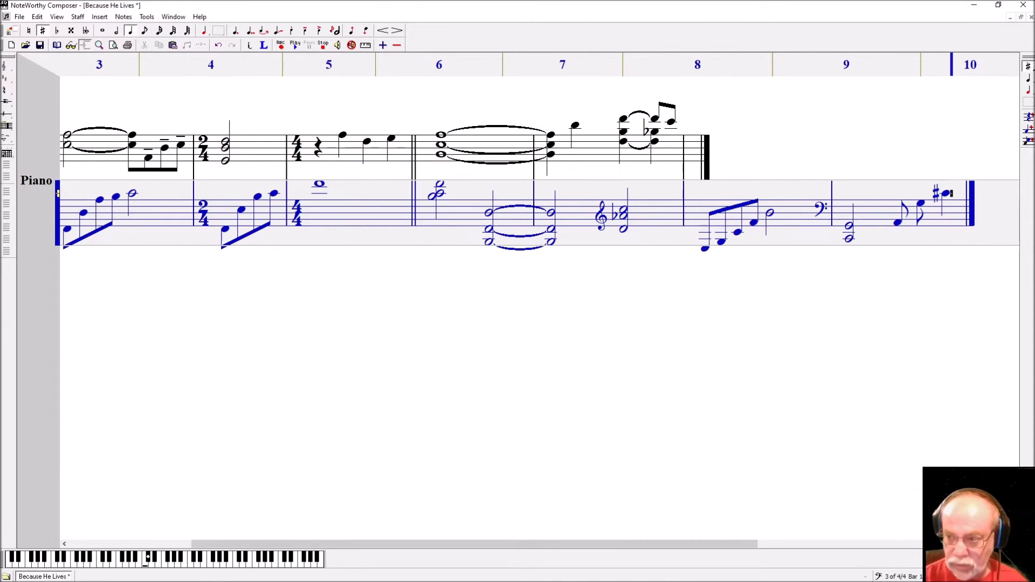
{"action": "key", "text": "bar"}
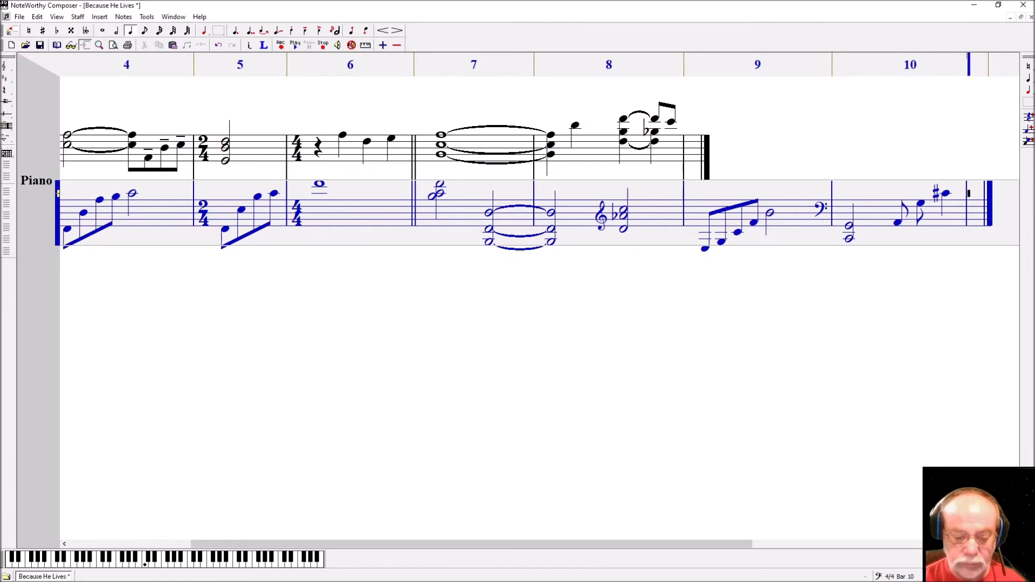
- Fill bass measure 11 with eighth notes D and A and a dotted half note C, closed by a barline
{"action": "key", "text": "8"}
{"action": "key", "text": "Return"}
{"action": "key", "text": "Return"}
{"action": "key", "text": "2"}
{"action": "key", "text": "Return"}
{"action": "key", "text": "ctrl+period"}
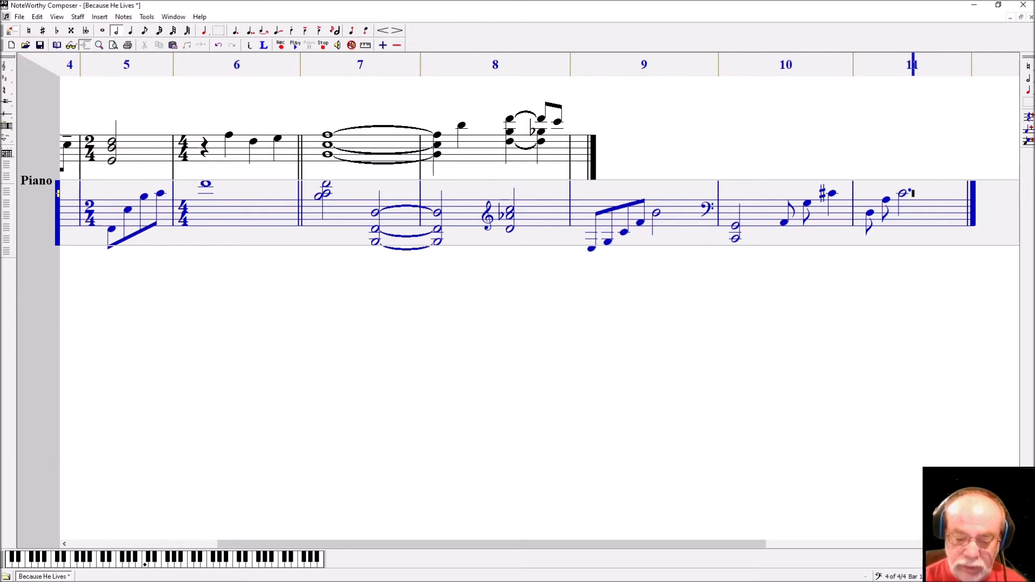
{"action": "key", "text": "bar"}
- Enter a whole note B in bass measure 12 and make it natural
{"action": "key", "text": "1"}
{"action": "key", "text": "Down"}
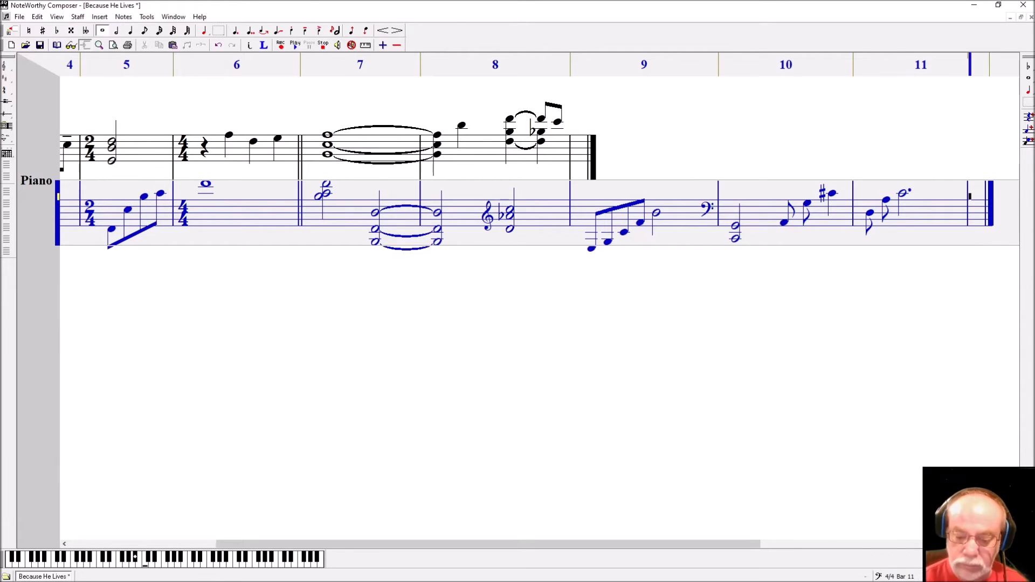
{"action": "key", "text": "Return"}
{"action": "key", "text": "shift+Left"}
{"action": "key", "text": "n"}
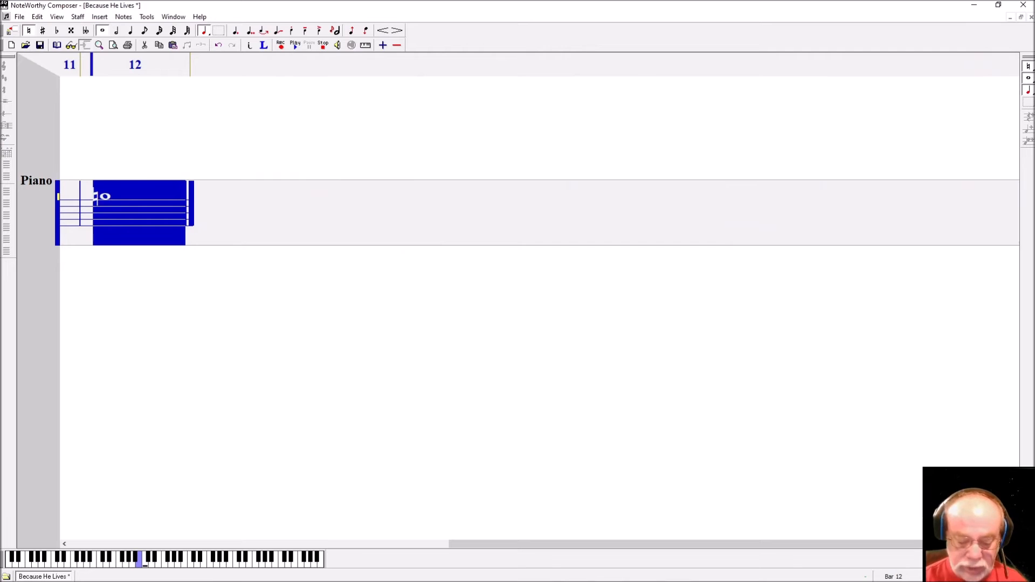
{"action": "key", "text": "Right"}
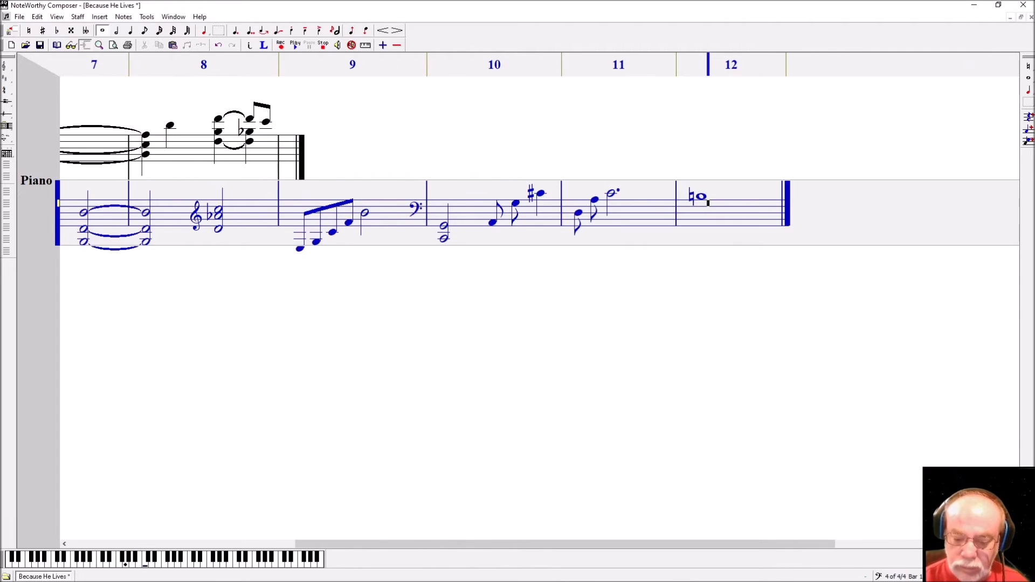
- Add G, F and D flat to the whole-note chord in bass measure 12 and close the measure with a barline
{"action": "key", "text": "ctrl+Return"}
{"action": "key", "text": "Down"}
{"action": "key", "text": "ctrl+Return"}
{"action": "key", "text": "Down"}
{"action": "key", "text": "Down"}
{"action": "key", "text": "v"}
{"action": "key", "text": "ctrl+Return"}
{"action": "key", "text": "Tab"}
- Fill treble measure 9 with an eighth-note chord of B flat, F and C, an eighth E flat and a dotted half G
{"action": "key", "text": "Page_Up"}
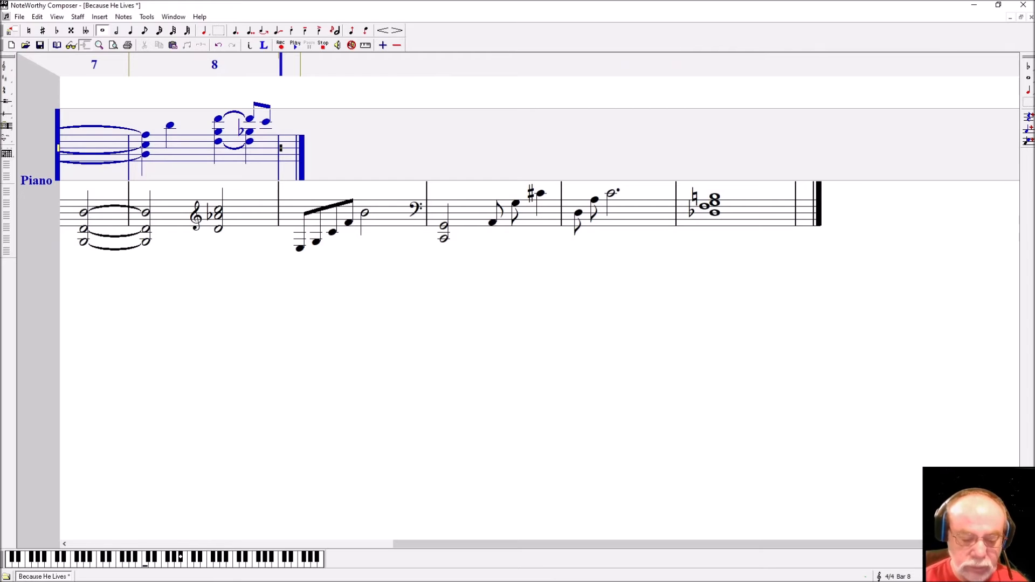
{"action": "key", "text": "8"}
{"action": "key", "text": "Return"}
{"action": "key", "text": "ctrl+Return"}
{"action": "key", "text": "ctrl+Return"}
{"action": "key", "text": "Return"}
{"action": "key", "text": "2"}
{"action": "key", "text": "Return"}
{"action": "key", "text": "Tab"}
- Start treble measure 10 with a quarter rest above a half-note chord of D, B flat and E flat
{"action": "key", "text": "Page_Down"}
{"action": "key", "text": "Page_Up"}
{"action": "key", "text": "4"}
{"action": "key", "text": "space"}
{"action": "key", "text": "2"}
{"action": "key", "text": "ctrl+Return"}
{"action": "key", "text": "ctrl+Return"}
{"action": "key", "text": "ctrl+Return"}
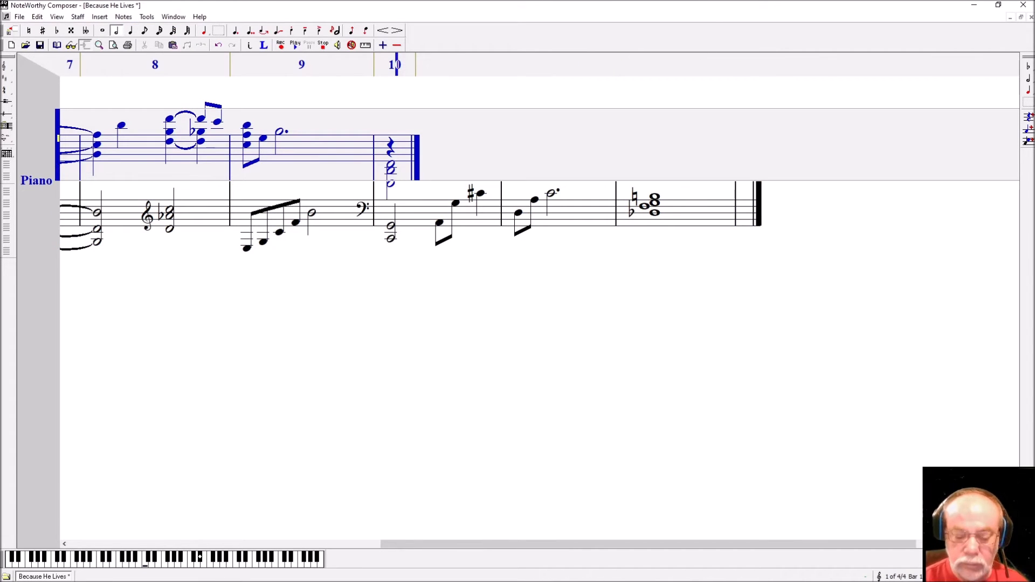
- Add a quarter note C and a dotted quarter B flat over half notes F and C sharp to treble measure 10
{"action": "key", "text": "4"}
{"action": "key", "text": "Return"}
{"action": "key", "text": "Down"}
{"action": "key", "text": "period"}
{"action": "key", "text": "Return"}
{"action": "key", "text": "2"}
{"action": "key", "text": "ctrl+Return"}
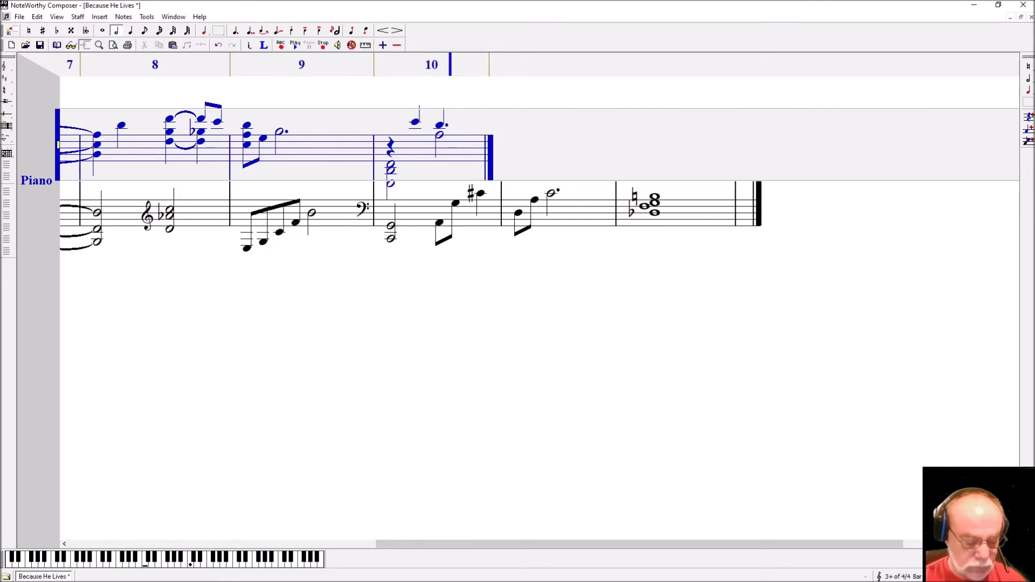
{"action": "key", "text": "ctrl+Return"}
- Complete treble measure 10 with descending thirty-second notes A, G, F and D
{"action": "key", "text": "3"}
{"action": "key", "text": "Return"}
{"action": "key", "text": "Down"}
{"action": "key", "text": "Return"}
{"action": "key", "text": "Down"}
{"action": "key", "text": "Return"}
{"action": "key", "text": "Down"}
{"action": "key", "text": "Down"}
{"action": "key", "text": "Return"}
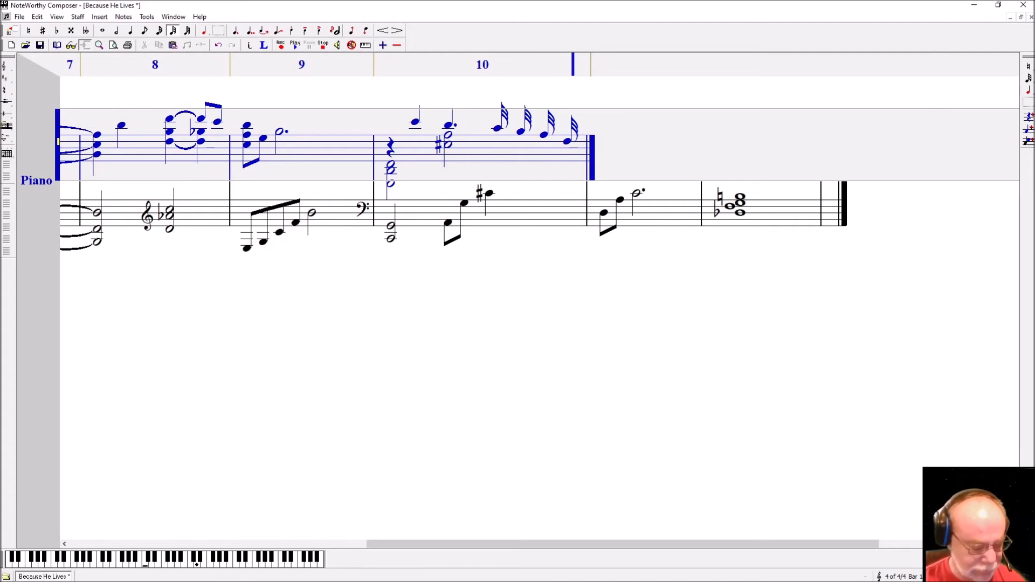
- Close treble measure 10 with a barline and beam the staff's notes automatically
{"action": "key", "text": "bar"}
{"action": "key", "text": "alt+t"}
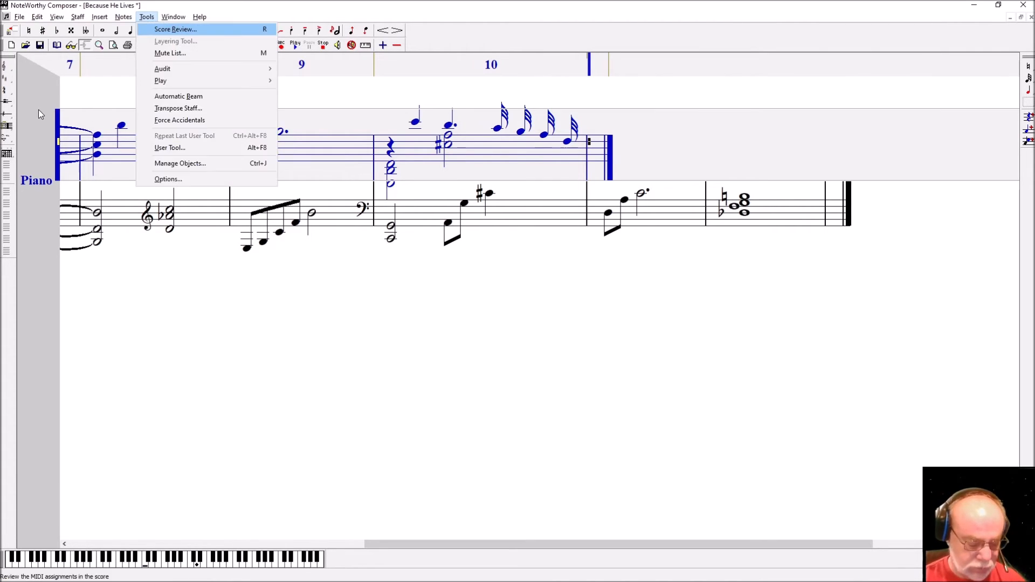
{"action": "key", "text": "b"}
- Start treble measure 11 with a quarter rest and an eighth rest, adding a tied whole note F above the quarter rest
{"action": "key", "text": "4"}
{"action": "key", "text": "space"}
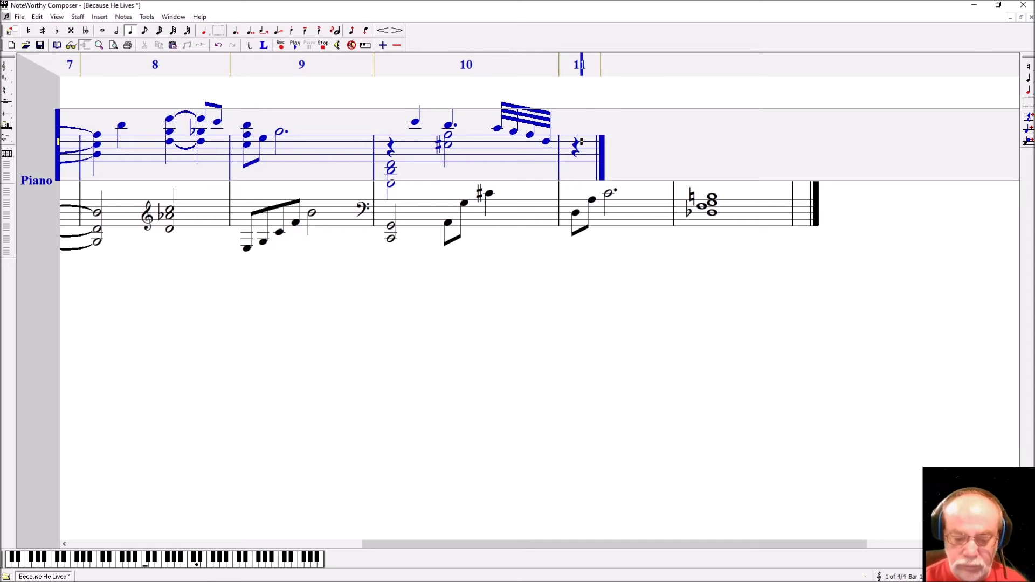
{"action": "key", "text": "8"}
{"action": "key", "text": "space"}
{"action": "key", "text": "Left"}
{"action": "key", "text": "1"}
{"action": "key", "text": "slash"}
{"action": "key", "text": "ctrl+Return"}
{"action": "key", "text": "Right"}
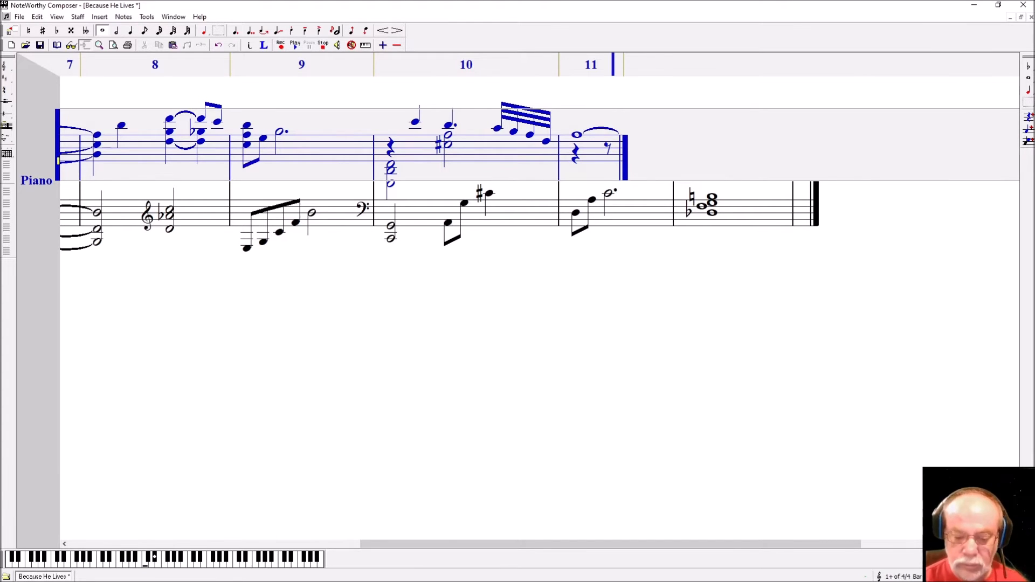
- Add eighth notes E natural, F, A and C to treble measure 11 and make the last three a triplet
{"action": "key", "text": "8"}
{"action": "key", "text": "Return"}
{"action": "key", "text": "Return"}
{"action": "key", "text": "Return"}
{"action": "key", "text": "Return"}
{"action": "key", "text": "shift+Left"}
{"action": "key", "text": "shift+Left"}
{"action": "key", "text": "shift+Left"}
{"action": "key", "text": "asterisk"}
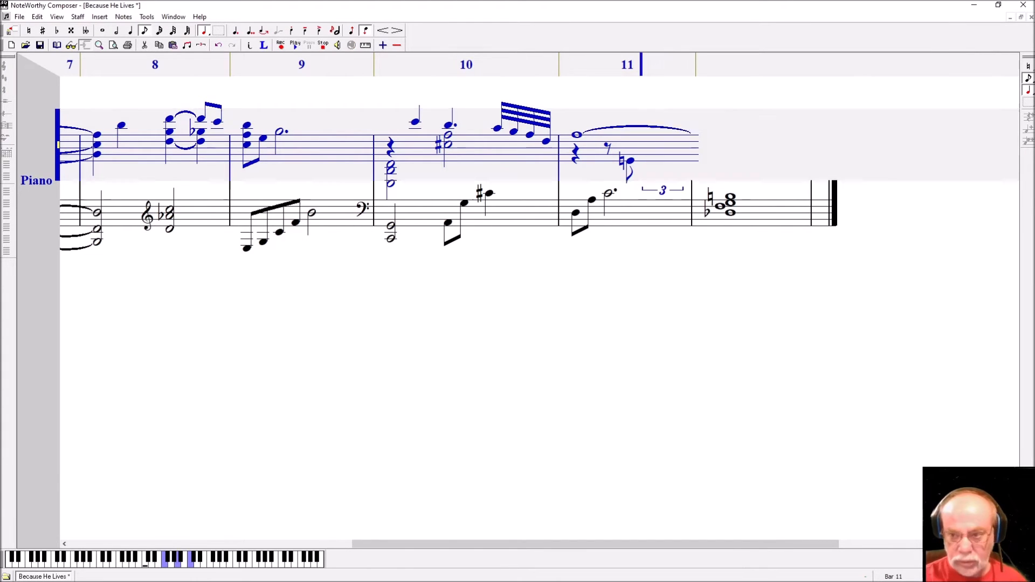
{"action": "key", "text": "Right"}
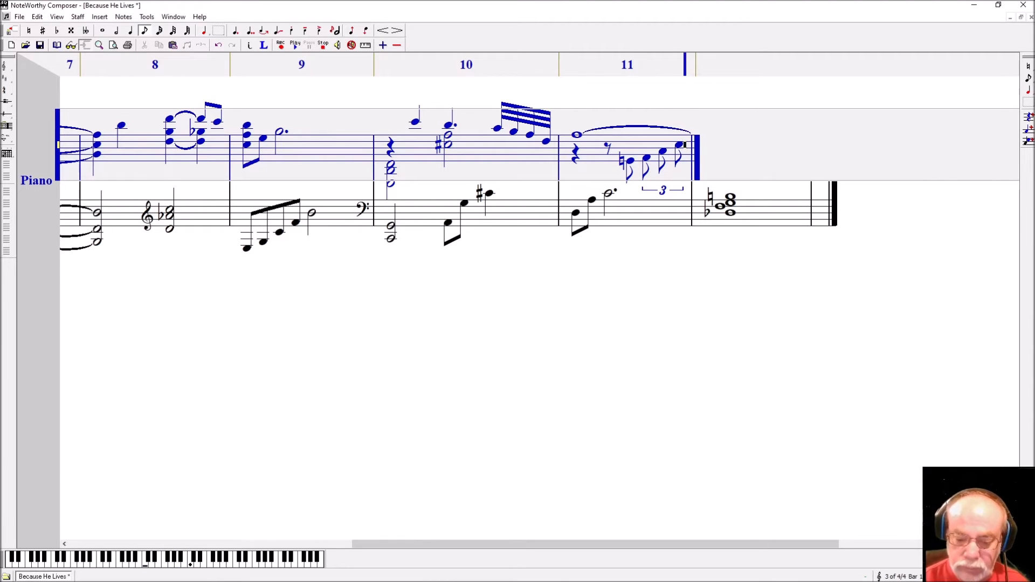
- Add a tied eighth note D and sixteenth notes D, D flat and C to the end of treble measure 11
{"action": "key", "text": "Up"}
{"action": "key", "text": "slash"}
{"action": "key", "text": "Return"}
{"action": "key", "text": "5"}
{"action": "key", "text": "Return"}
{"action": "key", "text": "9"}
{"action": "key", "text": "Return"}
{"action": "key", "text": "Down"}
{"action": "key", "text": "Return"}
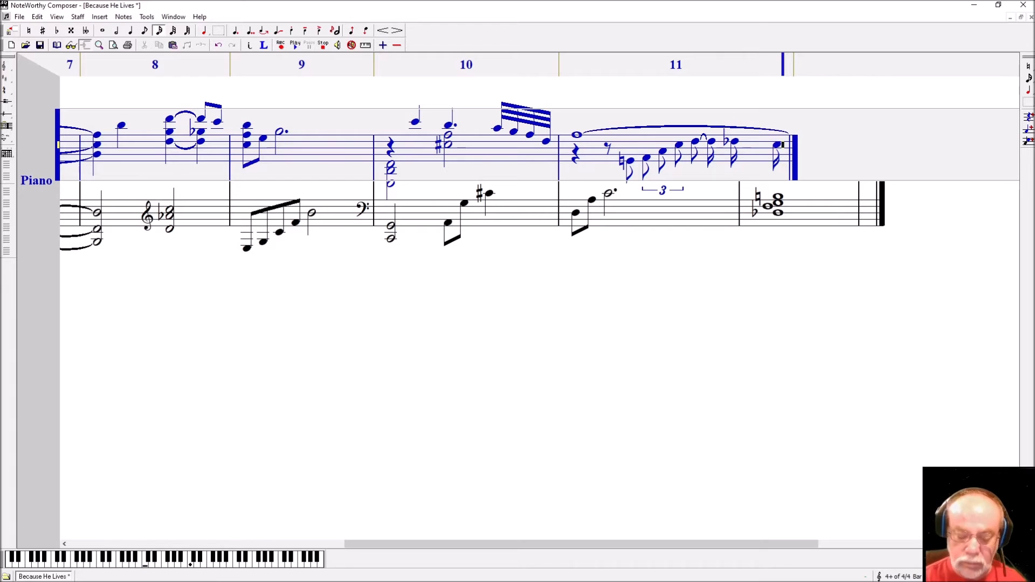
- Make the three sixteenth notes in treble measure 11 a triplet and beam the measure's notes automatically
{"action": "key", "text": "ctrl+b"}
{"action": "key", "text": "ctrl+z"}
{"action": "key", "text": "shift+Left"}
{"action": "key", "text": "shift+Left"}
{"action": "key", "text": "shift+Left"}
{"action": "key", "text": "asterisk"}
{"action": "key", "text": "Right"}
{"action": "key", "text": "ctrl+b"}
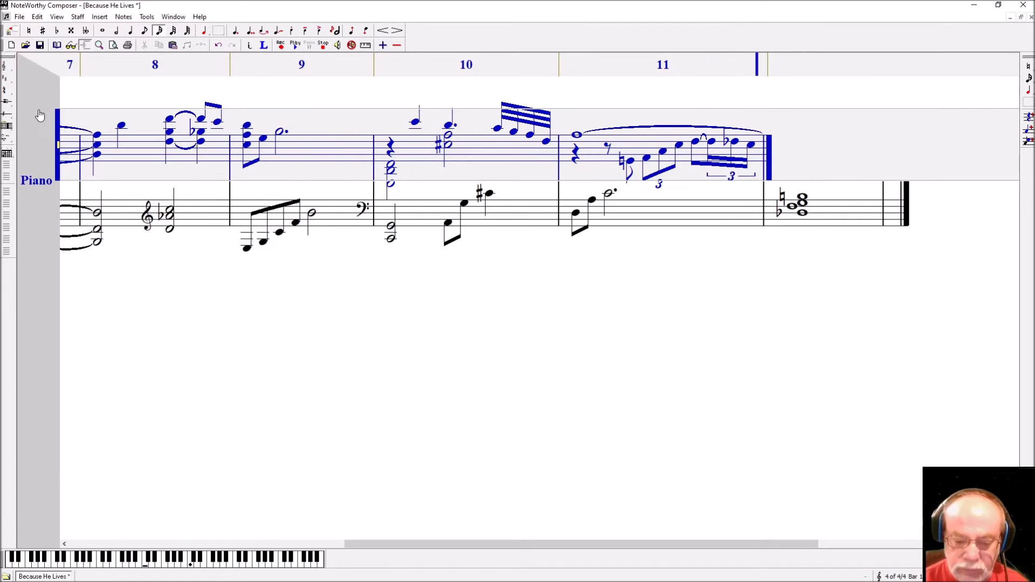
- Close treble measure 11 with a barline and start measure 12 with a whole note B natural under a quarter note F
{"action": "key", "text": "Tab"}
{"action": "key", "text": "1"}
{"action": "key", "text": "Down"}
{"action": "key", "text": "7"}
{"action": "key", "text": "Return"}
{"action": "key", "text": "Up"}
{"action": "key", "text": "Up"}
{"action": "key", "text": "Up"}
{"action": "key", "text": "Up"}
{"action": "key", "text": "3"}
{"action": "key", "text": "ctrl+Return"}
- Complete treble measure 12 with a quarter note G, a dotted quarter F and an eighth note D
{"action": "key", "text": "Up"}
{"action": "key", "text": "Return"}
{"action": "key", "text": "Down"}
{"action": "key", "text": "period"}
{"action": "key", "text": "Return"}
{"action": "key", "text": "4"}
{"action": "key", "text": "Down"}
{"action": "key", "text": "Down"}
{"action": "key", "text": "Return"}
- Close treble measure 12 with a barline and start measure 13 with a half-note chord of C, E flat and D
{"action": "key", "text": "Tab"}
{"action": "key", "text": "Down"}
{"action": "key", "text": "2"}
{"action": "key", "text": "Return"}
{"action": "key", "text": "Down"}
{"action": "key", "text": "Down"}
{"action": "key", "text": "Down"}
{"action": "key", "text": "Down"}
{"action": "key", "text": "Down"}
{"action": "key", "text": "ctrl+Return"}
{"action": "key", "text": "Down"}
{"action": "key", "text": "ctrl+Return"}
- Add a quarter note C with a half note B flat, then quarter notes E flat and E natural to treble measure 13
{"action": "key", "text": "3"}
{"action": "key", "text": "Down"}
{"action": "key", "text": "Return"}
{"action": "key", "text": "2"}
{"action": "key", "text": "Down"}
{"action": "key", "text": "ctrl+Return"}
{"action": "key", "text": "3"}
{"action": "key", "text": "Up"}
{"action": "key", "text": "Up"}
{"action": "key", "text": "Up"}
{"action": "key", "text": "Return"}
{"action": "key", "text": "7"}
{"action": "key", "text": "Return"}
- Close treble measure 13 with a barline and make its last three quarter-note entries a triplet
{"action": "key", "text": "Tab"}
{"action": "key", "text": "Left"}
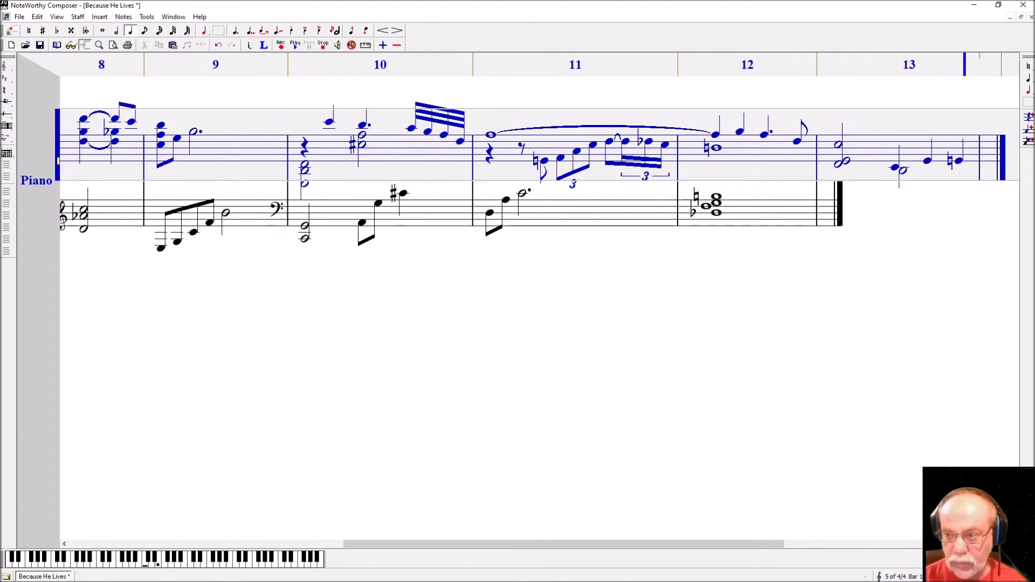
{"action": "key", "text": "shift+Left"}
{"action": "key", "text": "shift+Left"}
{"action": "key", "text": "shift+Left"}
{"action": "key", "text": "asterisk"}
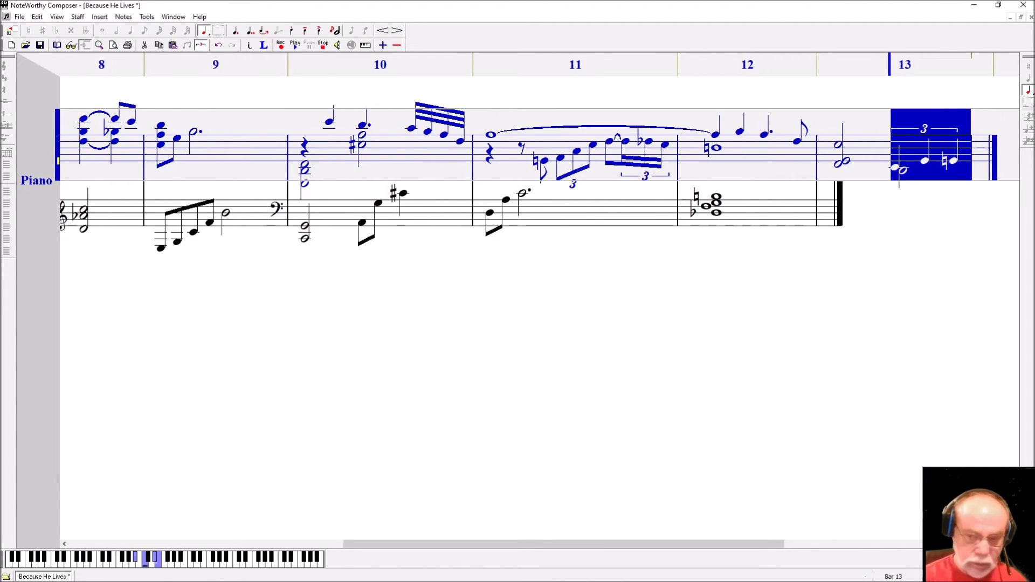
{"action": "key", "text": "Right"}
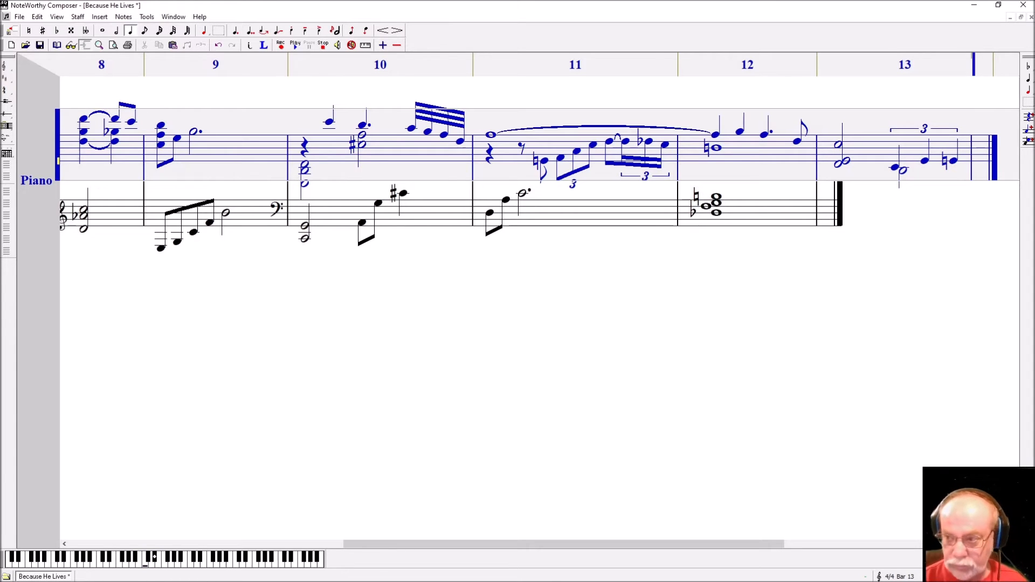
- Start treble measure 14 with a quarter rest above a whole-note chord of F, D, A and G flat
{"action": "key", "text": "space"}
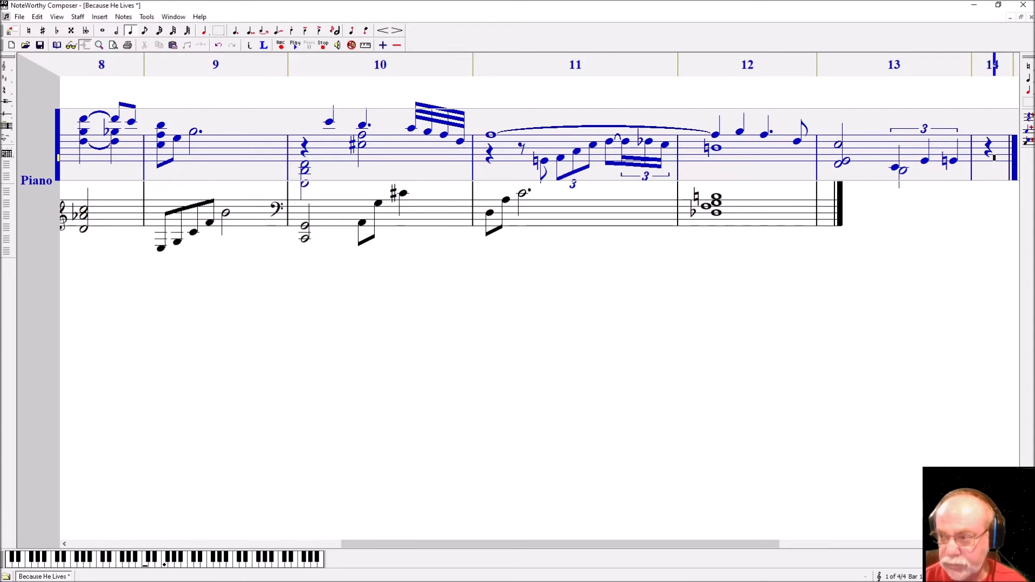
{"action": "key", "text": "1"}
{"action": "key", "text": "Up"}
{"action": "key", "text": "ctrl+Return"}
{"action": "key", "text": "Down"}
{"action": "key", "text": "Down"}
{"action": "key", "text": "ctrl+Return"}
{"action": "key", "text": "Down"}
{"action": "key", "text": "Down"}
{"action": "key", "text": "Down"}
{"action": "key", "text": "ctrl+Return"}
{"action": "key", "text": "Down"}
{"action": "key", "text": "v"}
{"action": "key", "text": "ctrl+Return"}
- Complete treble measure 14 with quarter notes F, D and E flat
{"action": "key", "text": "3"}
{"action": "key", "text": "Return"}
{"action": "key", "text": "Return"}
{"action": "key", "text": "Return"}
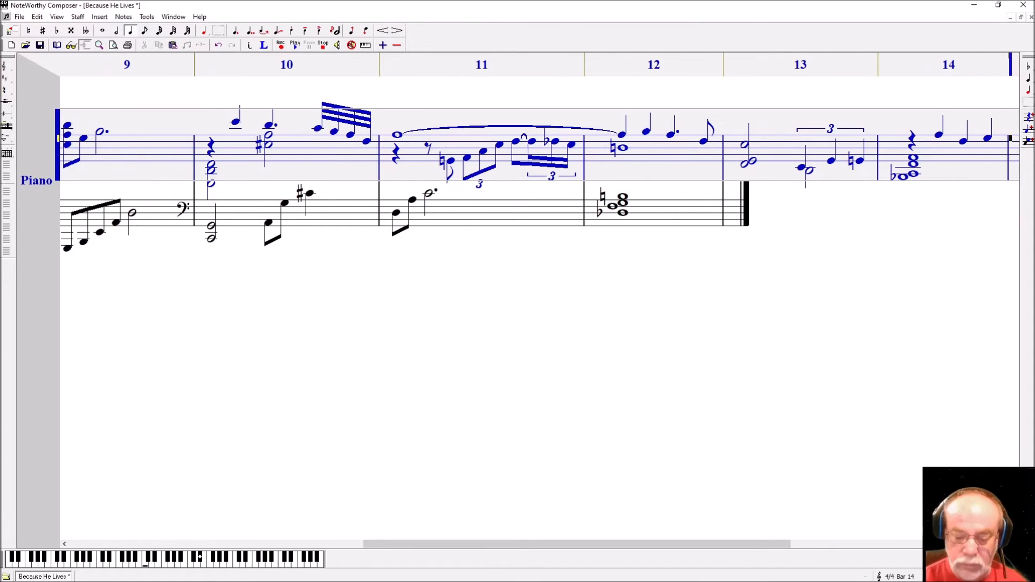
- Close treble measure 14 and start measure 15 with a tied whole-note F above half notes C, A flat and G
{"action": "key", "text": "Tab"}
{"action": "key", "text": "1"}
{"action": "key", "text": "semicolon"}
{"action": "key", "text": "Return"}
{"action": "key", "text": "2"}
{"action": "key", "text": "ctrl+Return"}
{"action": "key", "text": "v"}
{"action": "key", "text": "ctrl+Return"}
{"action": "key", "text": "ctrl+Return"}
- Add eighth notes G, A flat, C and E flat to treble measure 15 and close the measure with a barline
{"action": "key", "text": "4"}
{"action": "key", "text": "Return"}
{"action": "key", "text": "Return"}
{"action": "key", "text": "Return"}
{"action": "key", "text": "Return"}
{"action": "key", "text": "Tab"}
- Start treble measure 16 with a dotted quarter-note chord of F, D, B flat and A flat
{"action": "key", "text": "3"}
{"action": "key", "text": "Return"}
{"action": "key", "text": "ctrl+Return"}
{"action": "key", "text": "ctrl+Return"}
{"action": "key", "text": "ctrl+Return"}
{"action": "key", "text": "v"}
{"action": "key", "text": "shift+Left"}
{"action": "key", "text": "period"}
- Beam the four eighth notes in treble measure 15 together
{"action": "key", "text": "shift+Left"}
{"action": "key", "text": "shift+Left"}
{"action": "key", "text": "shift+Left"}
{"action": "key", "text": "shift+Left"}
{"action": "key", "text": "ctrl+b"}
- Complete treble measure 16 with an eighth note B flat, quarter notes C and D, and a barline
{"action": "key", "text": "End"}
{"action": "key", "text": "4"}
{"action": "key", "text": "Return"}
{"action": "key", "text": "3"}
{"action": "key", "text": "Return"}
{"action": "key", "text": "Return"}
{"action": "key", "text": "Tab"}
- Start treble measure 17 with a quarter-note chord of E flat, B flat, F, C and G
{"action": "key", "text": "Return"}
{"action": "key", "text": "ctrl+Return"}
{"action": "key", "text": "ctrl+Return"}
{"action": "key", "text": "ctrl+Return"}
{"action": "key", "text": "ctrl+Return"}
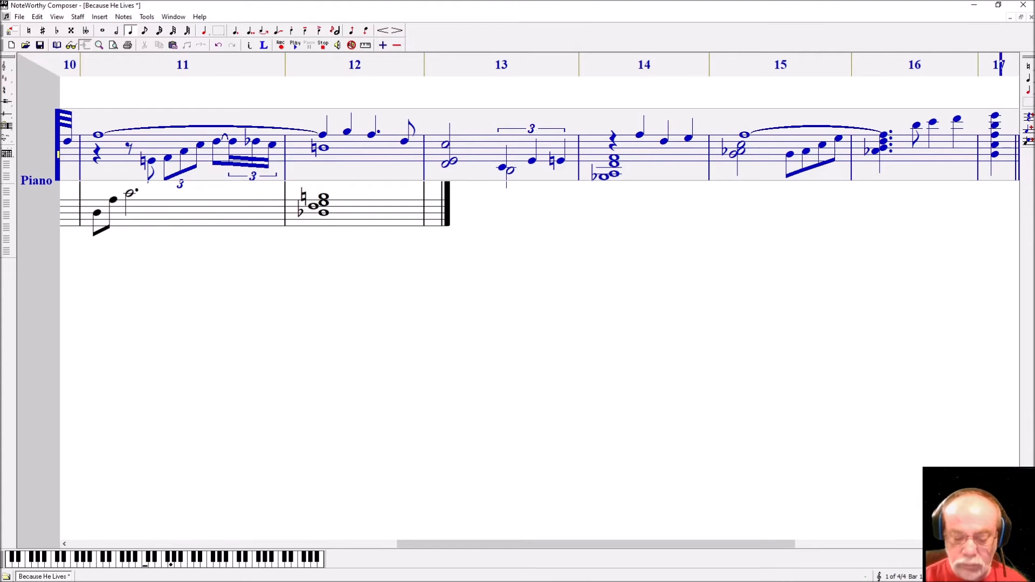
- Add a second quarter-note chord of G, E flat, B flat, F and C to treble measure 17
{"action": "key", "text": "Return"}
{"action": "key", "text": "ctrl+Return"}
{"action": "key", "text": "ctrl+Return"}
{"action": "key", "text": "ctrl+Return"}
{"action": "key", "text": "ctrl+Return"}
- Complete treble measure 17 with a half-note chord of B flat, F, C, G, E flat and D, closed by a barline
{"action": "key", "text": "2"}
{"action": "key", "text": "Return"}
{"action": "key", "text": "ctrl+Return"}
{"action": "key", "text": "ctrl+Return"}
{"action": "key", "text": "ctrl+Return"}
{"action": "key", "text": "ctrl+Return"}
{"action": "key", "text": "Tab"}
- Start treble measure 18 with a quarter rest above a half-note chord of F, D, C and B flat
{"action": "key", "text": "3"}
{"action": "key", "text": "space"}
{"action": "key", "text": "Down"}
{"action": "key", "text": "Down"}
{"action": "key", "text": "Down"}
{"action": "key", "text": "Down"}
{"action": "key", "text": "Down"}
{"action": "key", "text": "Down"}
{"action": "key", "text": "Down"}
{"action": "key", "text": "Down"}
{"action": "key", "text": "Down"}
{"action": "key", "text": "Down"}
{"action": "key", "text": "2"}
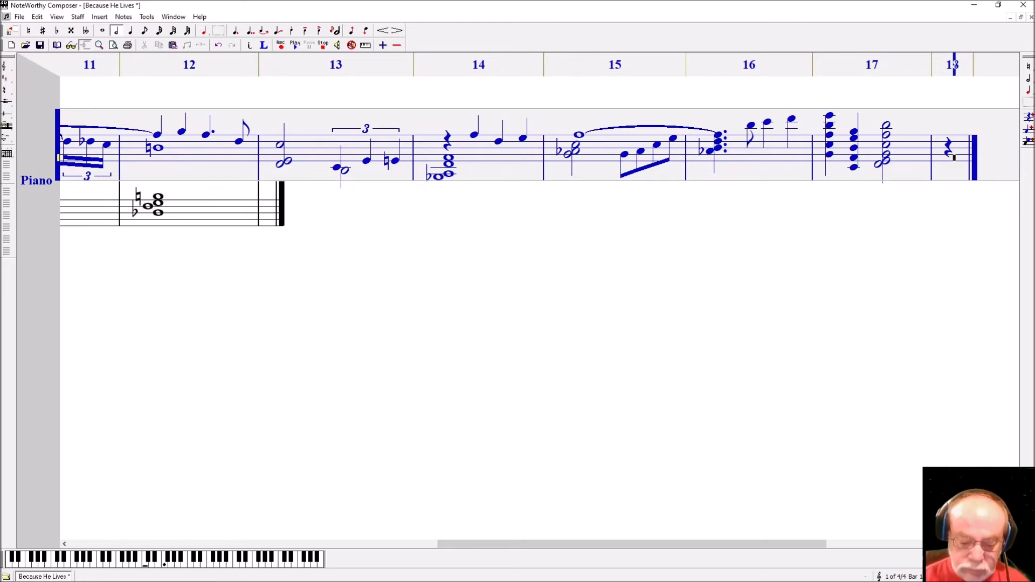
{"action": "key", "text": "ctrl+Return"}
{"action": "key", "text": "Down"}
{"action": "key", "text": "ctrl+Return"}
{"action": "key", "text": "Down"}
{"action": "key", "text": "ctrl+Return"}
{"action": "key", "text": "Down"}
{"action": "key", "text": "ctrl+Return"}
{"action": "key", "text": "Up"}
{"action": "key", "text": "Up"}
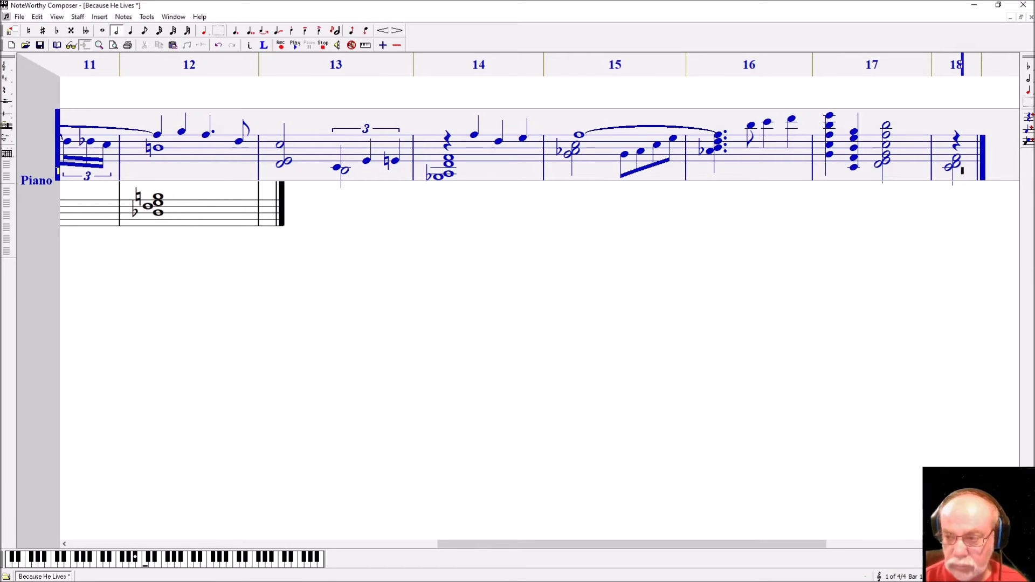
- Complete treble measure 18 with a quarter note B flat, a dotted quarter B flat, an eighth note C and a barline
{"action": "key", "text": "3"}
{"action": "key", "text": "Up"}
{"action": "key", "text": "Up"}
{"action": "key", "text": "Up"}
{"action": "key", "text": "Up"}
{"action": "key", "text": "Up"}
{"action": "key", "text": "Up"}
{"action": "key", "text": "Up"}
{"action": "key", "text": "Return"}
{"action": "key", "text": "period"}
{"action": "key", "text": "Return"}
{"action": "key", "text": "4"}
{"action": "key", "text": "Up"}
{"action": "key", "text": "Return"}
{"action": "key", "text": "Tab"}
- Fill treble measure 19 with a dotted quarter D, an eighth C, quarter notes D and B flat, and a barline
{"action": "key", "text": "3"}
{"action": "key", "text": "period"}
{"action": "key", "text": "Up"}
{"action": "key", "text": "Return"}
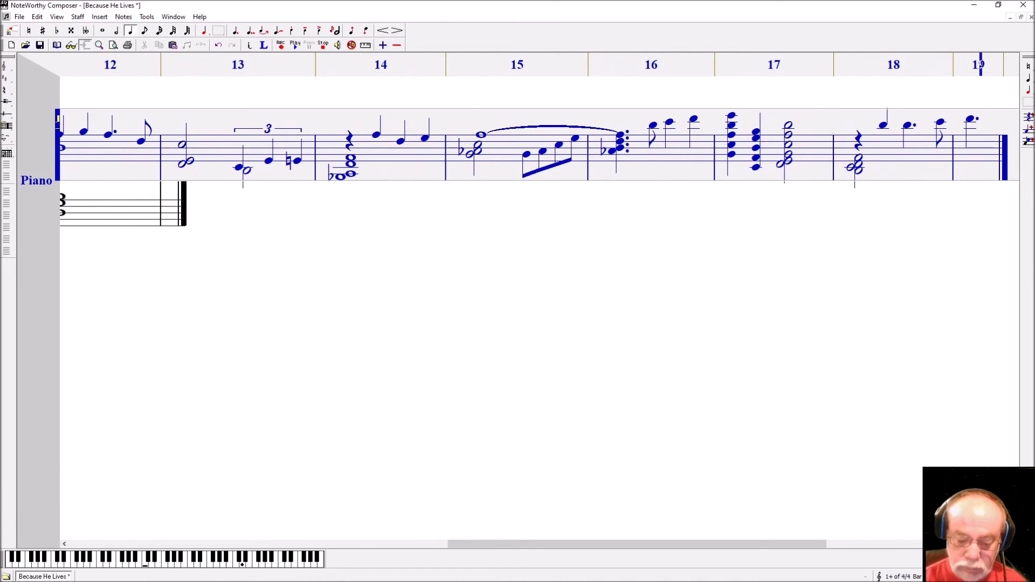
{"action": "key", "text": "4"}
{"action": "key", "text": "Down"}
{"action": "key", "text": "Return"}
{"action": "key", "text": "3"}
{"action": "key", "text": "Up"}
{"action": "key", "text": "Return"}
{"action": "key", "text": "Down"}
{"action": "key", "text": "Down"}
{"action": "key", "text": "Return"}
{"action": "key", "text": "Down"}
{"action": "key", "text": "Down"}
{"action": "key", "text": "Down"}
{"action": "key", "text": "Tab"}
- Fill treble measure 20 with a dotted quarter F, a sixteenth F, quarter notes A and C, and a barline
{"action": "key", "text": "period"}
{"action": "key", "text": "Return"}
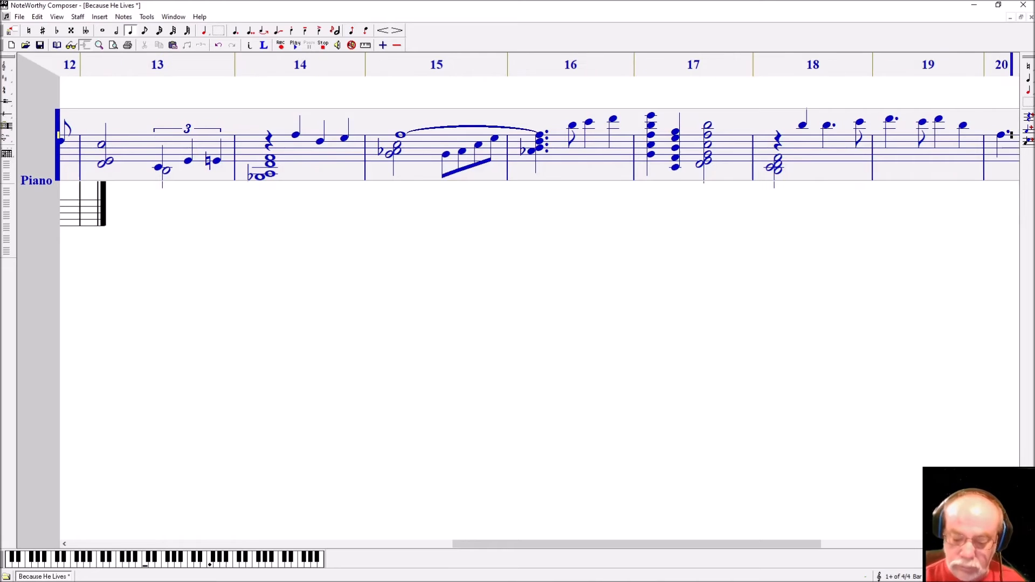
{"action": "key", "text": "5"}
{"action": "key", "text": "Return"}
{"action": "key", "text": "3"}
{"action": "key", "text": "Return"}
{"action": "key", "text": "Up"}
{"action": "key", "text": "Up"}
{"action": "key", "text": "Return"}
{"action": "key", "text": "Tab"}
- Start treble measure 21 with a sixteenth note B flat and switch to the bass staff
{"action": "key", "text": "Down"}
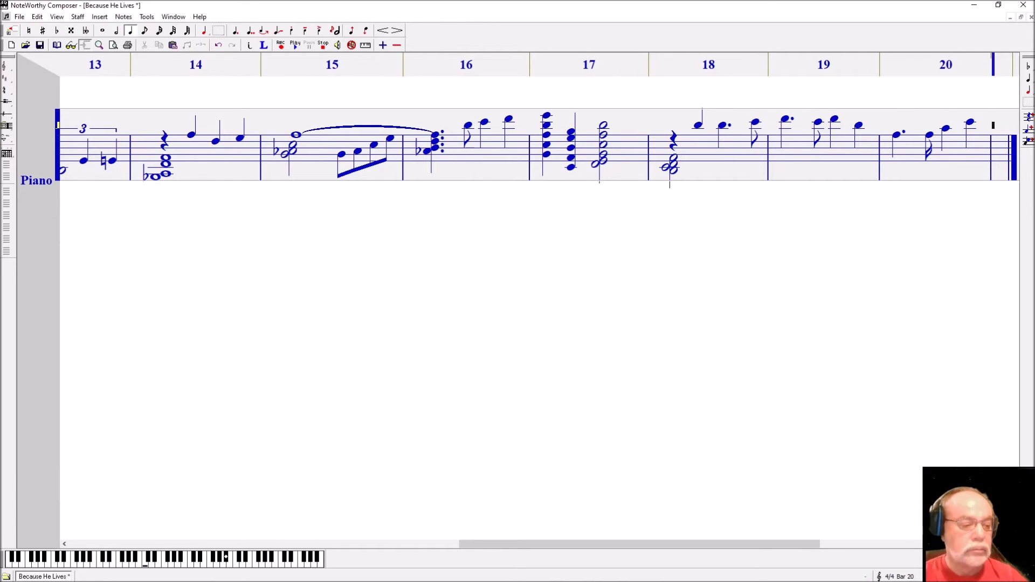
{"action": "key", "text": "5"}
{"action": "key", "text": "ctrl+Down"}
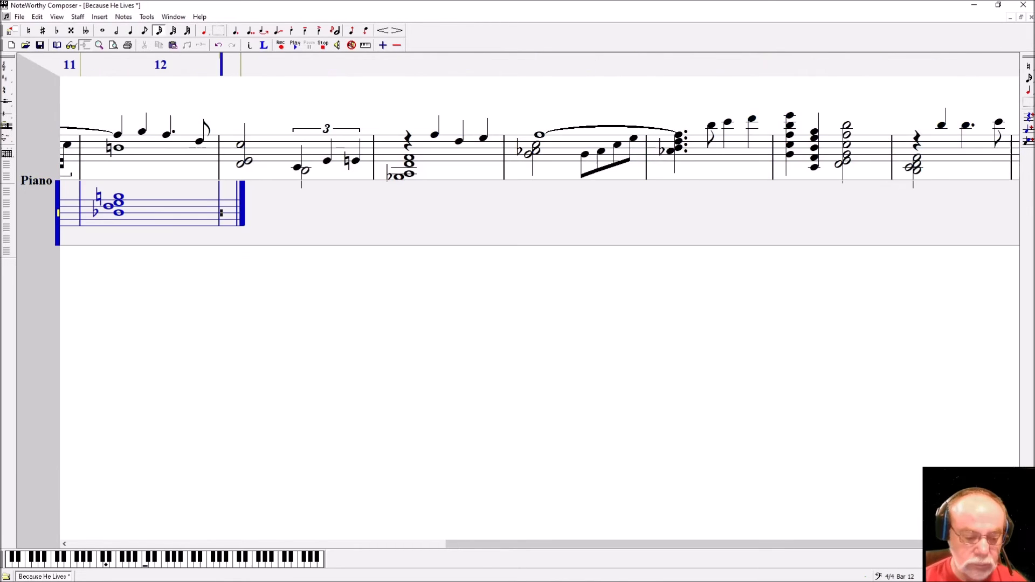
- Start bass measure 13 with a half-note chord of C, G and B flat
{"action": "key", "text": "2"}
{"action": "key", "text": "Return"}
{"action": "key", "text": "Up"}
{"action": "key", "text": "Up"}
{"action": "key", "text": "Up"}
{"action": "key", "text": "ctrl+Return"}
{"action": "key", "text": "Up"}
{"action": "key", "text": "Up"}
{"action": "key", "text": "9"}
{"action": "key", "text": "ctrl+Return"}
- Complete bass measure 13 with a half-note chord of low G flat and F flat, and a barline
{"action": "key", "text": "Down"}
{"action": "key", "text": "Down"}
{"action": "key", "text": "Down"}
{"action": "key", "text": "9"}
{"action": "key", "text": "Return"}
{"action": "key", "text": "Down"}
{"action": "key", "text": "Down"}
{"action": "key", "text": "Down"}
{"action": "key", "text": "Down"}
{"action": "key", "text": "Down"}
{"action": "key", "text": "Down"}
{"action": "key", "text": "9"}
{"action": "key", "text": "ctrl+Return"}
{"action": "key", "text": "Tab"}
- Fill bass measure 14 with a whole-note chord of low F and E flat, and a barline
{"action": "key", "text": "Down"}
{"action": "key", "text": "1"}
{"action": "key", "text": "Return"}
{"action": "key", "text": "Up"}
{"action": "key", "text": "Up"}
{"action": "key", "text": "Up"}
{"action": "key", "text": "Up"}
{"action": "key", "text": "Up"}
{"action": "key", "text": "Up"}
{"action": "key", "text": "ctrl+Return"}
{"action": "key", "text": "Tab"}
- Start bass measure 15 with an eighth note B flat followed by an eighth note A flat
{"action": "key", "text": "Down"}
{"action": "key", "text": "Down"}
{"action": "key", "text": "Down"}
{"action": "key", "text": "4"}
{"action": "key", "text": "semicolon"}
{"action": "key", "text": "Return"}
{"action": "key", "text": "Up"}
{"action": "key", "text": "Up"}
{"action": "key", "text": "Up"}
{"action": "key", "text": "Up"}
{"action": "key", "text": "Up"}
{"action": "key", "text": "Up"}
{"action": "key", "text": "9"}
{"action": "key", "text": "Return"}
- Complete bass measure 15 with eighth notes C and E flat, a tied half note E flat and a barline
{"action": "key", "text": "Up"}
{"action": "key", "text": "Up"}
{"action": "key", "text": "Return"}
{"action": "key", "text": "Up"}
{"action": "key", "text": "Up"}
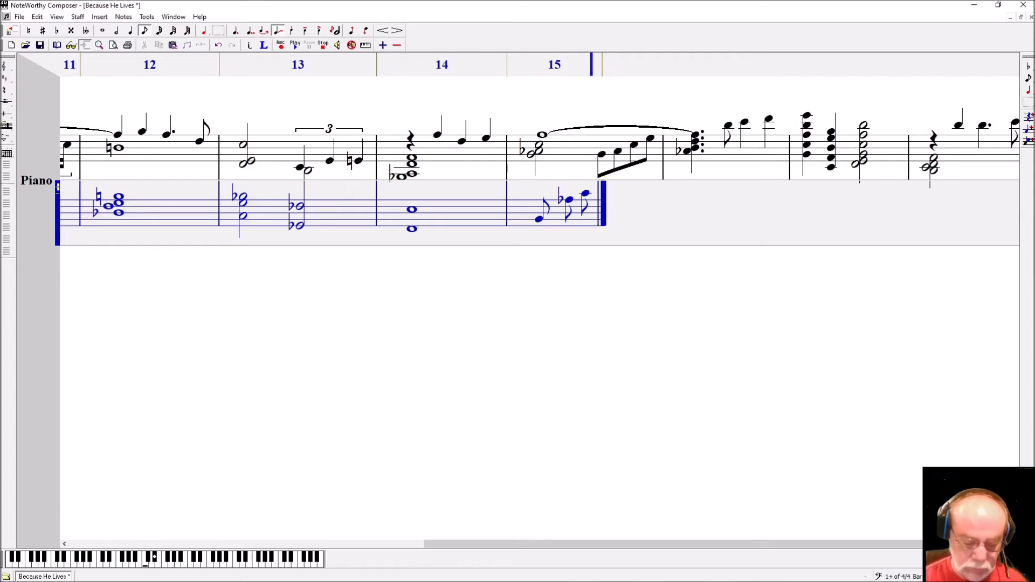
{"action": "key", "text": "Return"}
{"action": "key", "text": "2"}
{"action": "key", "text": "Return"}
{"action": "key", "text": "Tab"}
- Start bass measure 16 with a low E natural eighth note and an eighth note D
{"action": "key", "text": "Down"}
{"action": "key", "text": "Down"}
{"action": "key", "text": "Down"}
{"action": "key", "text": "Down"}
{"action": "key", "text": "Down"}
{"action": "key", "text": "Down"}
{"action": "key", "text": "Down"}
{"action": "key", "text": "Down"}
{"action": "key", "text": "Down"}
{"action": "key", "text": "Down"}
{"action": "key", "text": "Down"}
{"action": "key", "text": "Down"}
{"action": "key", "text": "Down"}
{"action": "key", "text": "Down"}
{"action": "key", "text": "4"}
{"action": "key", "text": "7"}
{"action": "key", "text": "Return"}
{"action": "key", "text": "Up"}
{"action": "key", "text": "Up"}
{"action": "key", "text": "Up"}
{"action": "key", "text": "Up"}
{"action": "key", "text": "Up"}
{"action": "key", "text": "Up"}
{"action": "key", "text": "Return"}
- Complete bass measure 16 with a dotted half note G flat and a barline
{"action": "key", "text": "Up"}
{"action": "key", "text": "Up"}
{"action": "key", "text": "Up"}
{"action": "key", "text": "2"}
{"action": "key", "text": "period"}
{"action": "key", "text": "Return"}
{"action": "key", "text": "Tab"}
- Beam the four eighth notes in bass measure 15 and the two eighth notes in bass measure 16
{"action": "key", "text": "ctrl+Left"}
{"action": "key", "text": "ctrl+Left"}
{"action": "key", "text": "shift+Right"}
{"action": "key", "text": "shift+Right"}
{"action": "key", "text": "shift+Right"}
{"action": "key", "text": "shift+Right"}
{"action": "key", "text": "ctrl+b"}
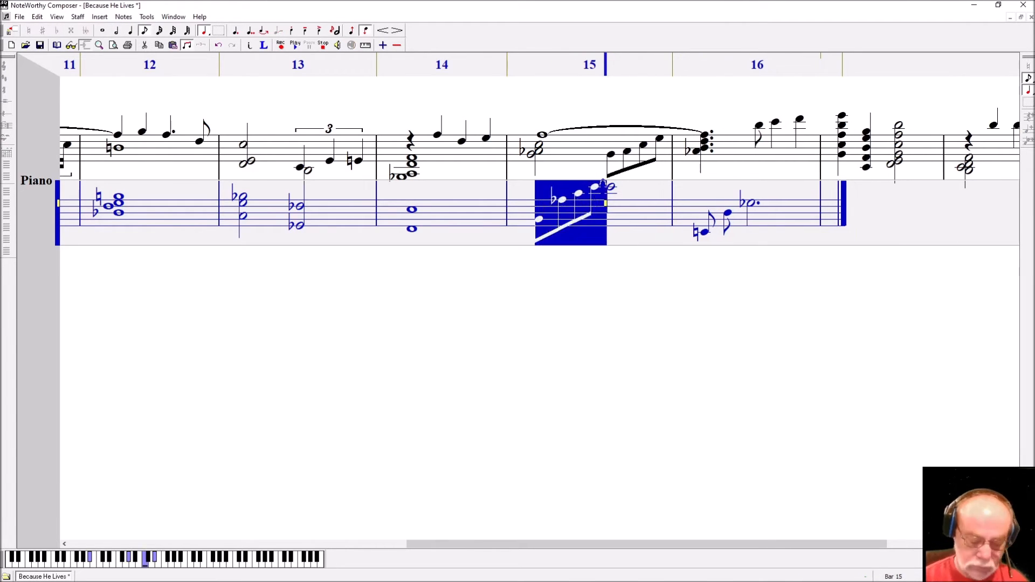
{"action": "key", "text": "ctrl+Right"}
{"action": "key", "text": "shift+Right"}
{"action": "key", "text": "shift+Right"}
{"action": "key", "text": "ctrl+b"}
{"action": "key", "text": "ctrl+Right"}
- Fill bass measure 17 with a whole rest and a barline
{"action": "key", "text": "1"}
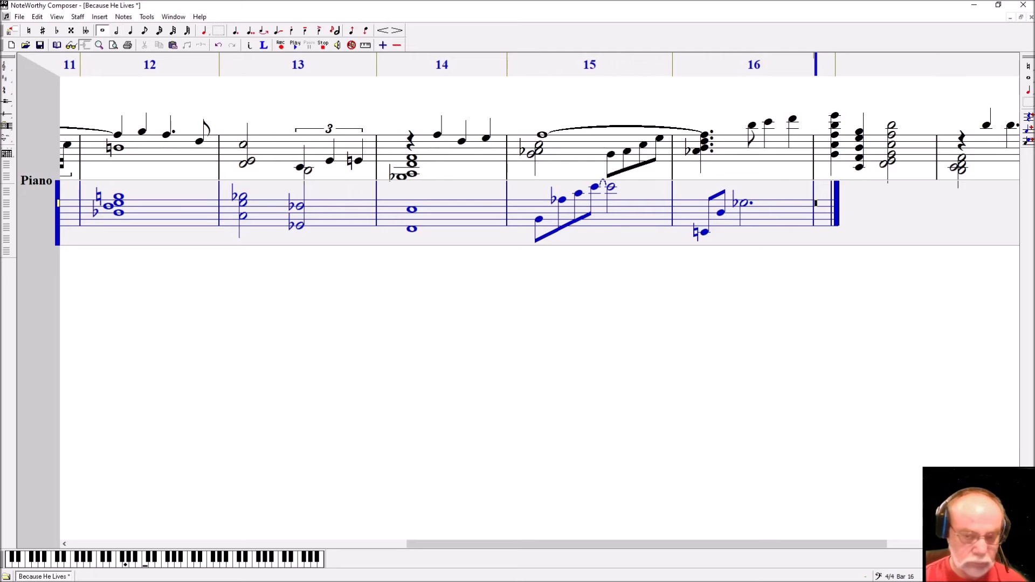
{"action": "key", "text": "space"}
{"action": "key", "text": "Tab"}
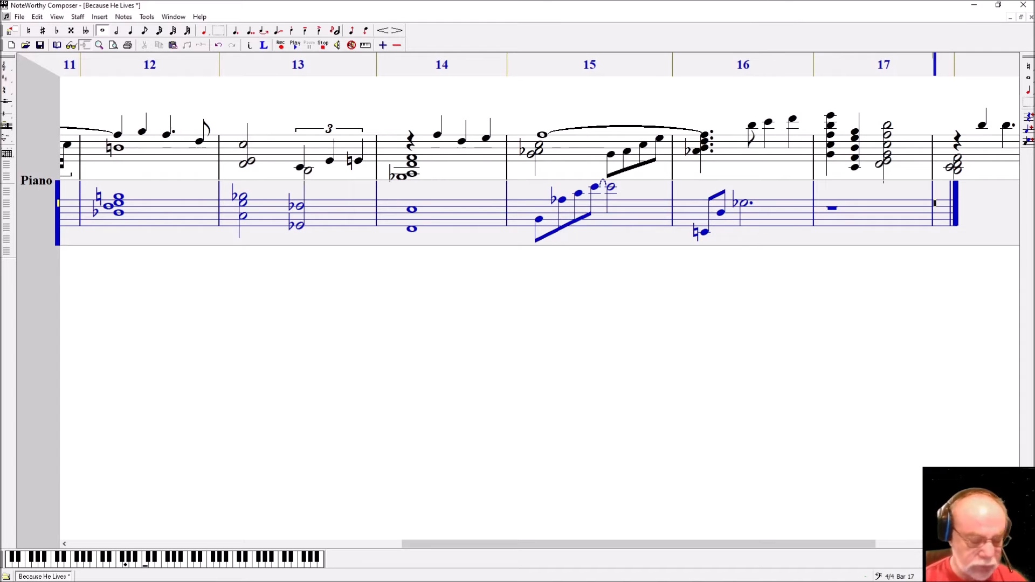
- Fill bass measure 18 with a half-note chord of A flat and G flat, eighth notes G flat and F flat, and a quarter note B flat
{"action": "key", "text": "2"}
{"action": "key", "text": "Return"}
{"action": "key", "text": "4"}
{"action": "key", "text": "Return"}
{"action": "key", "text": "Return"}
{"action": "key", "text": "3"}
{"action": "key", "text": "Return"}
- Fill bass measure 19 with quarter notes F and D, a dotted half-note chord of A, B flat and F, and a barline
{"action": "key", "text": "Return"}
{"action": "key", "text": "Up"}
{"action": "key", "text": "Return"}
{"action": "key", "text": "2"}
{"action": "key", "text": "."}
{"action": "key", "text": "Return"}
{"action": "key", "text": "ctrl+Return"}
{"action": "key", "text": "ctrl+Return"}
{"action": "key", "text": "Tab"}
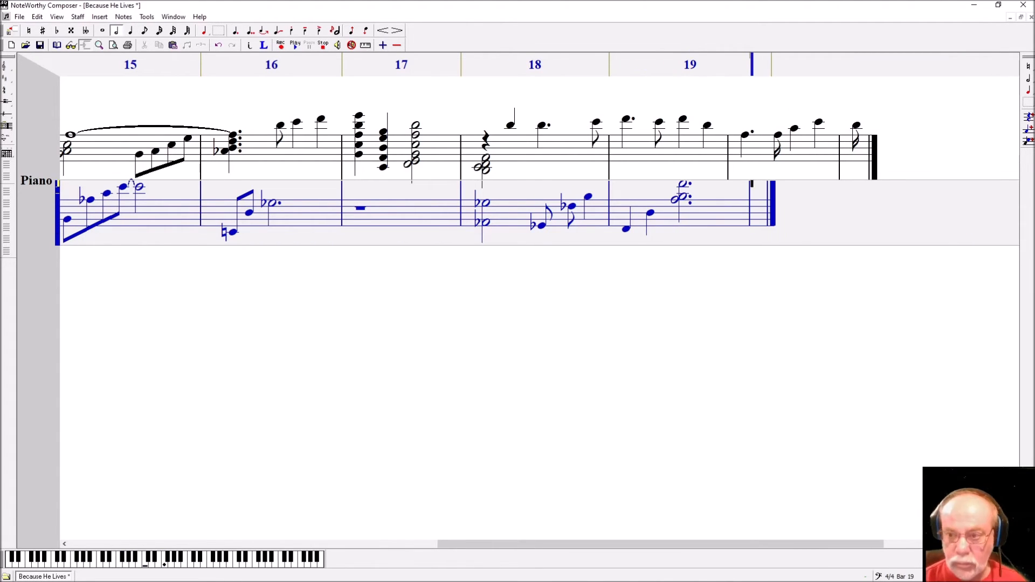
- Shorten the first two notes of bass measure 19 to eighths and beam the eighth-note pairs in measures 18 and 19
{"action": "key", "text": "ctrl+Left"}
{"action": "key", "text": "shift+Right"}
{"action": "key", "text": "shift+Right"}
{"action": "key", "text": "minus"}
{"action": "key", "text": "End"}
{"action": "key", "text": "ctrl+b"}
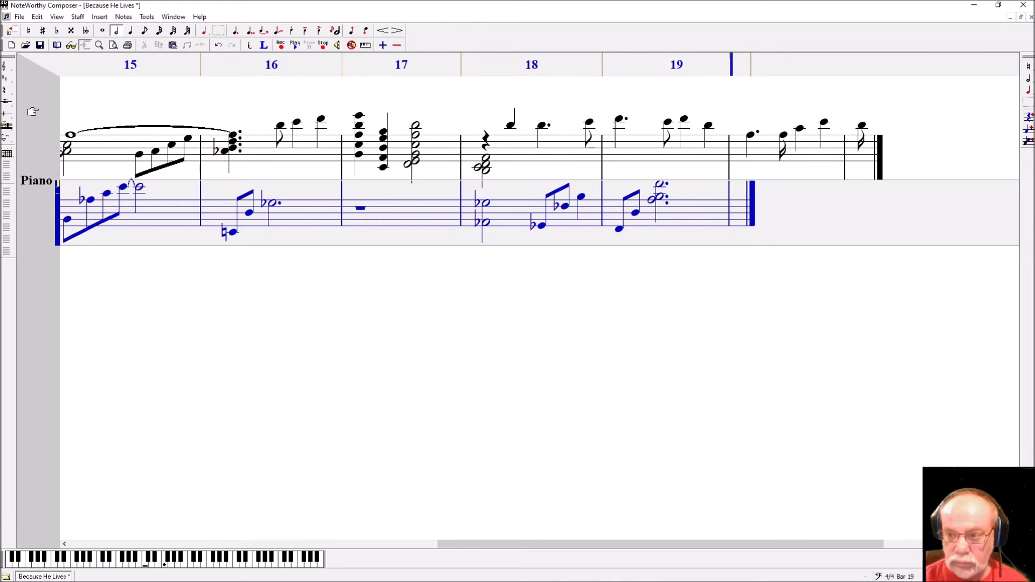
- Fill bass measure 20 with two eighth notes and a three-note dotted half-note chord, and return to the start of the staff
{"action": "key", "text": "4"}
{"action": "key", "text": "Return"}
{"action": "key", "text": "Return"}
{"action": "key", "text": "2"}
{"action": "key", "text": "Return"}
{"action": "key", "text": "ctrl+Return"}
{"action": "key", "text": "ctrl+Return"}
{"action": "key", "text": "shift+Left"}
{"action": "key", "text": "period"}
{"action": "key", "text": "Right"}
{"action": "key", "text": "Home"}
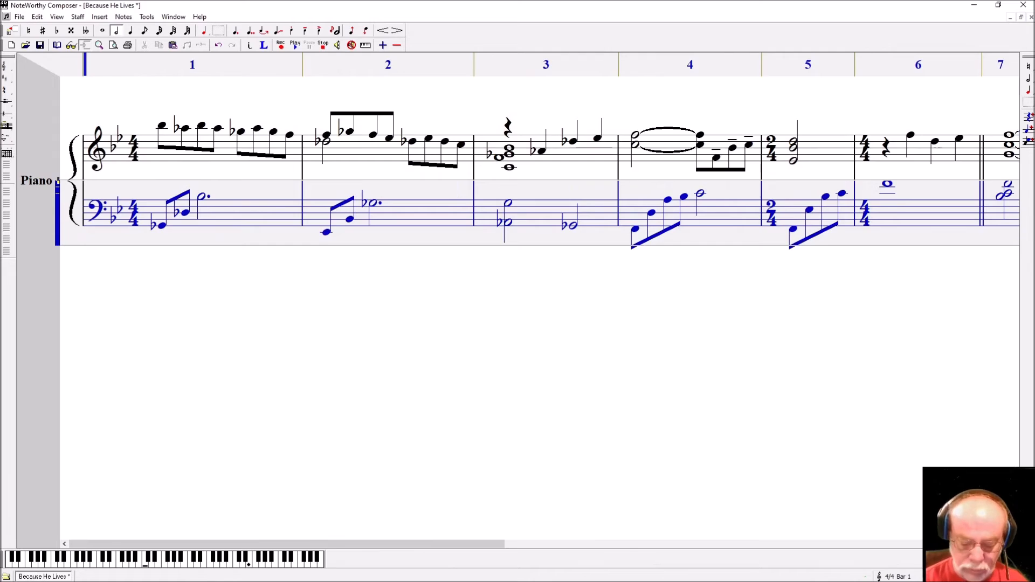
- Beam the pair of eighth notes at the start of bass measure 20
{"action": "key", "text": "End"}
{"action": "key", "text": "ctrl+Left"}
{"action": "key", "text": "ctrl+Left"}
{"action": "key", "text": "Page_Up"}
{"action": "key", "text": "Page_Down"}
{"action": "key", "text": "ctrl+b"}
- Lengthen the sixteenth note F in treble measure 20 to an eighth note and save the score
{"action": "key", "text": "Page_Up"}
{"action": "key", "text": "Right"}
{"action": "key", "text": "Right"}
{"action": "key", "text": "Right"}
{"action": "key", "text": "Right"}
{"action": "key", "text": "Right"}
{"action": "key", "text": "Right"}
{"action": "key", "text": "Right"}
{"action": "key", "text": "shift+Left"}
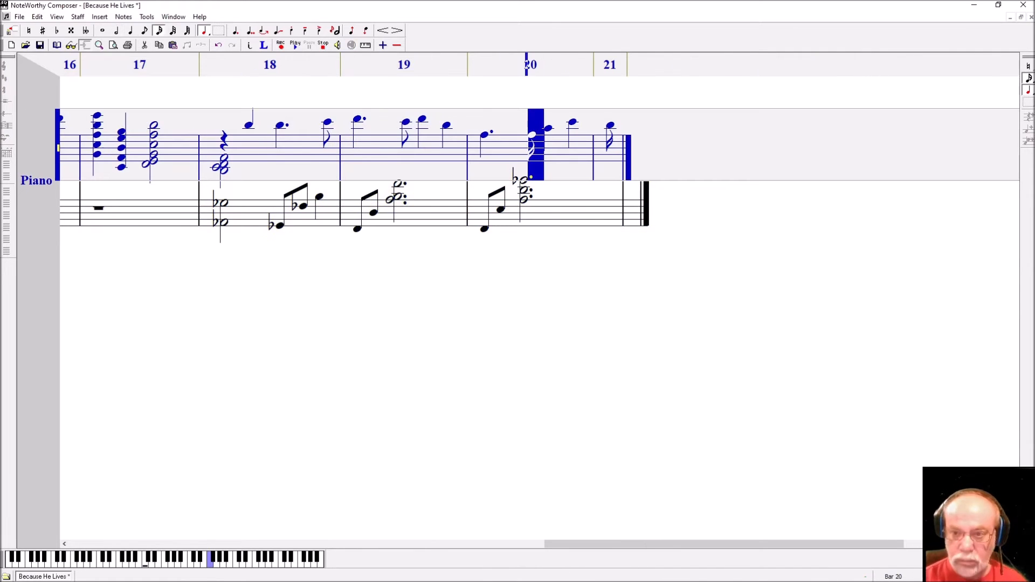
{"action": "key", "text": "plus"}
{"action": "key", "text": "End"}
{"action": "key", "text": "ctrl+s"}
{"action": "key", "text": "space"}
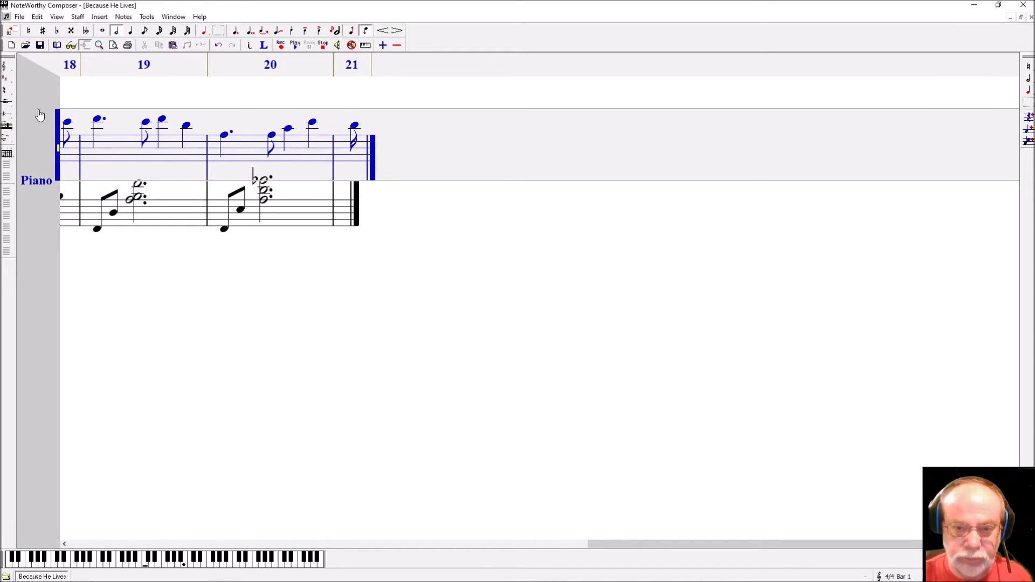
- Continue treble measure 21 with descending sixteenth notes A flat, G flat, F, E flat and D flat
{"action": "key", "text": "ctrl+End"}
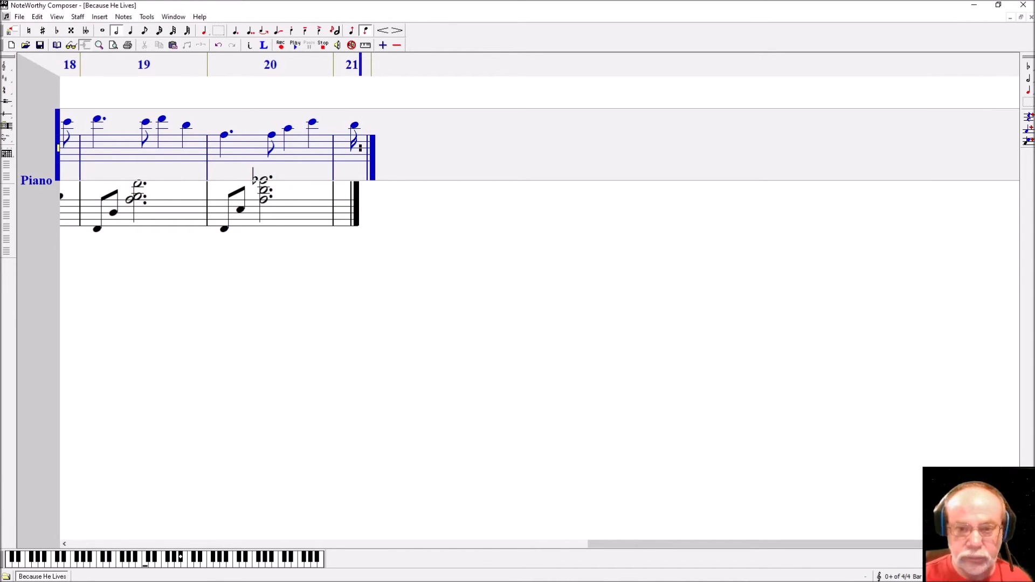
{"action": "key", "text": "Up"}
{"action": "key", "text": "Up"}
{"action": "key", "text": "Up"}
{"action": "key", "text": "Up"}
{"action": "key", "text": "Up"}
{"action": "key", "text": "Up"}
{"action": "key", "text": "5"}
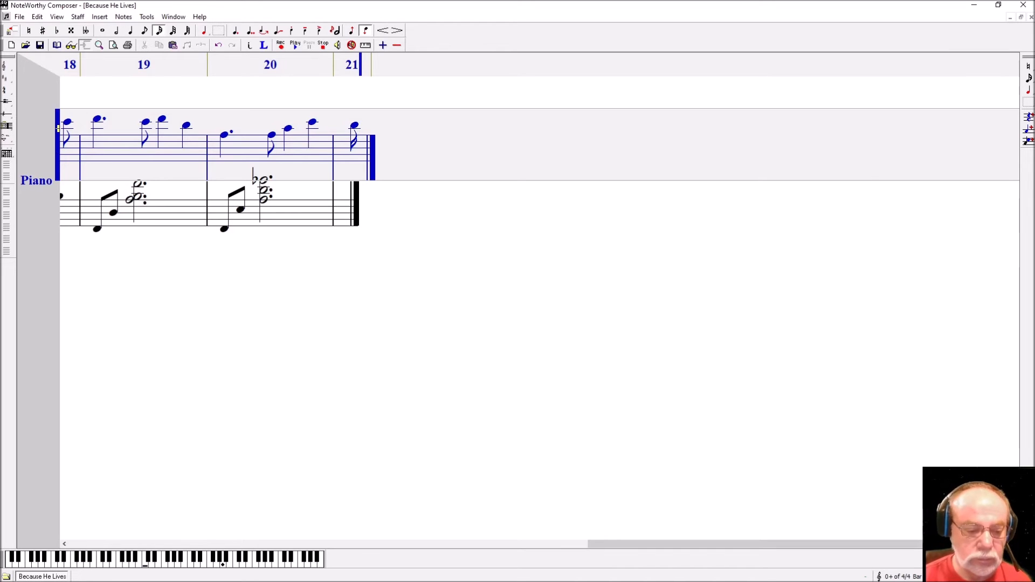
{"action": "key", "text": "Return"}
{"action": "key", "text": "Return"}
{"action": "key", "text": "Return"}
{"action": "key", "text": "Return"}
{"action": "key", "text": "Return"}
{"action": "key", "text": "BackSpace"}
{"action": "key", "text": "Return"}
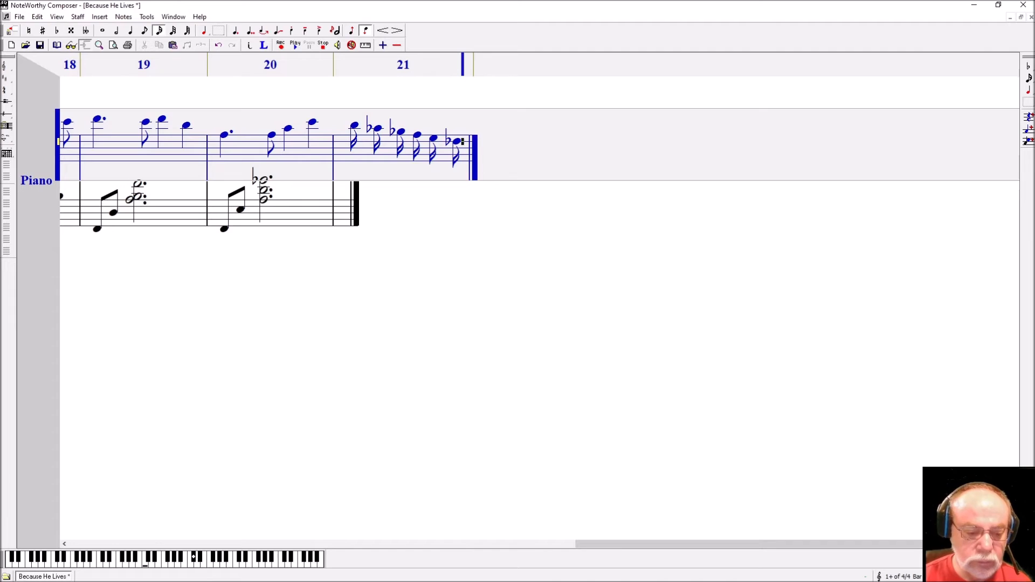
- Extend the descending sixteenth-note run in treble measure 21 with ten more notes, from C down to the low A flat
{"action": "key", "text": "Return"}
{"action": "key", "text": "Return"}
{"action": "key", "text": "Return"}
{"action": "key", "text": "Return"}
{"action": "key", "text": "Return"}
{"action": "key", "text": "Return"}
{"action": "key", "text": "Return"}
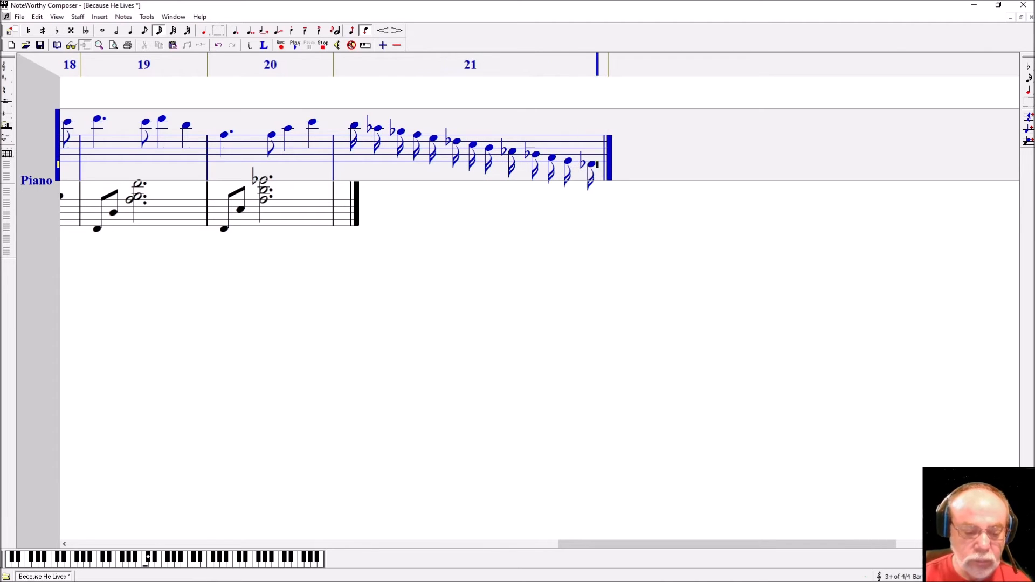
{"action": "key", "text": "Return"}
{"action": "key", "text": "Return"}
{"action": "key", "text": "Return"}
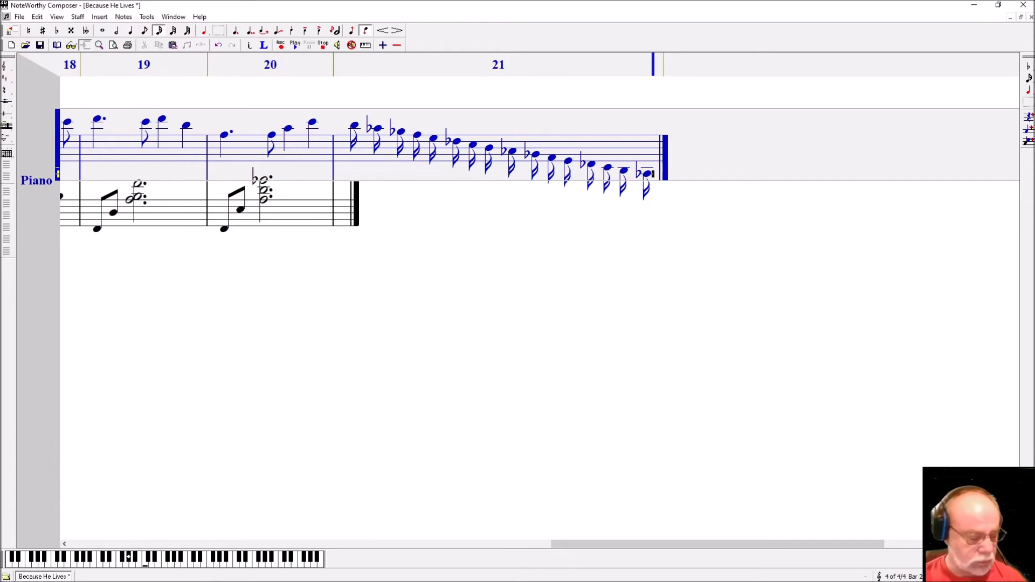
- Beam the sixteenth notes of treble measure 21 in groups of four and close the measure with a barline
{"action": "key", "text": "space"}
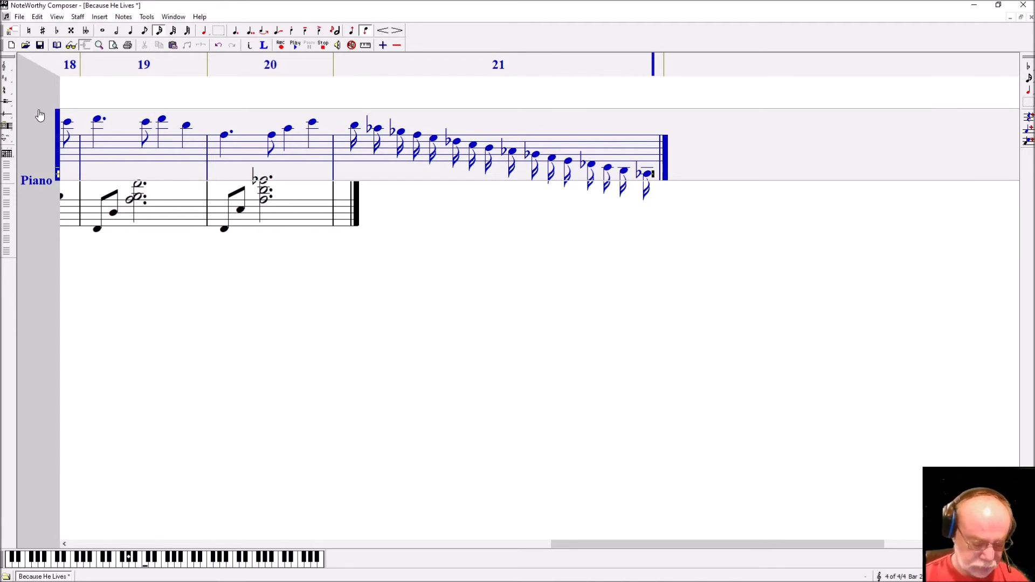
{"action": "key", "text": "ctrl+b"}
{"action": "key", "text": "2"}
{"action": "key", "text": "Left"}
{"action": "key", "text": "Tab"}
- Fill treble measure 22 with a three-note half-note chord and a quarter-note triplet of B flat, B flat and C, ending with a barline
{"action": "key", "text": "Right"}
{"action": "key", "text": "4"}
{"action": "key", "text": "Up"}
{"action": "key", "text": "Up"}
{"action": "key", "text": "Up"}
{"action": "key", "text": "Up"}
{"action": "key", "text": "Up"}
{"action": "key", "text": "Return"}
{"action": "key", "text": "Return"}
{"action": "key", "text": "Up"}
{"action": "key", "text": "Return"}
{"action": "key", "text": "shift+Left"}
{"action": "key", "text": "shift+Left"}
{"action": "key", "text": "shift+Left"}
{"action": "key", "text": "ctrl+t"}
{"action": "key", "text": "End"}
{"action": "key", "text": "Tab"}
{"action": "key", "text": "Up"}
{"action": "key", "text": "period"}
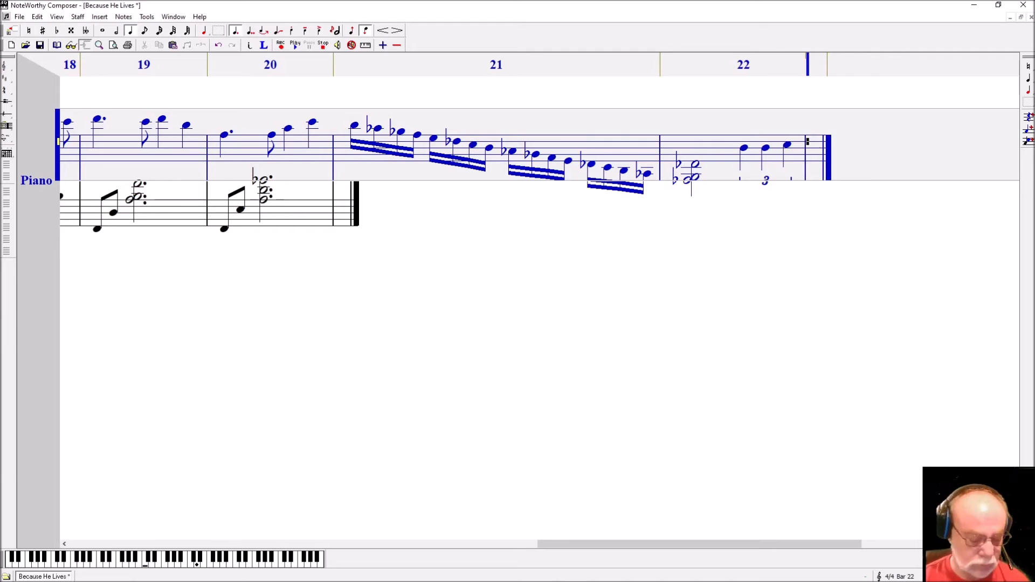
{"action": "key", "text": "Return"}
{"action": "key", "text": "2"}
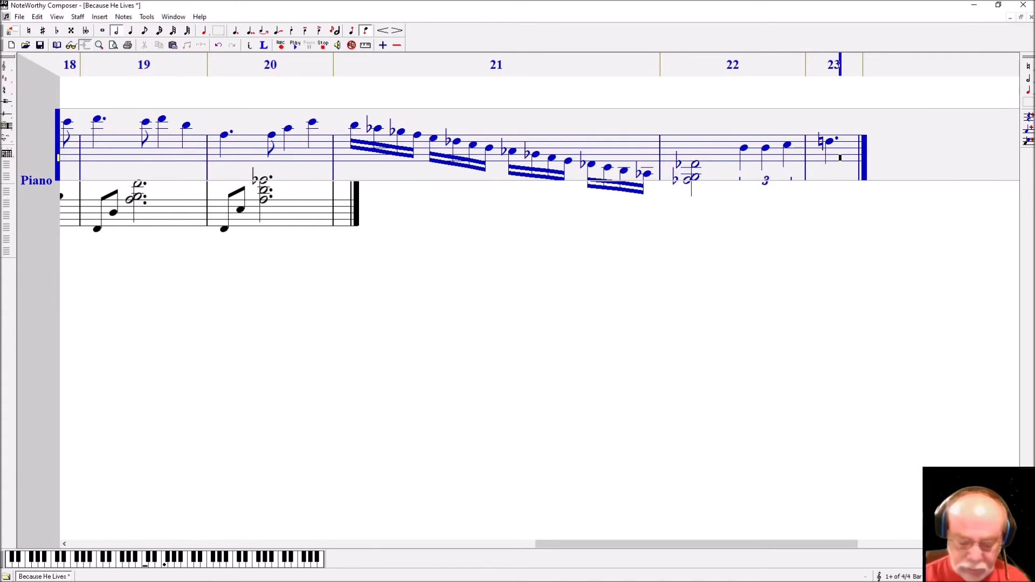
{"action": "key", "text": "BackSpace"}
- Start treble measure 23 with a half note F under a dotted quarter note D natural, followed by an eighth note C
{"action": "key", "text": "Return"}
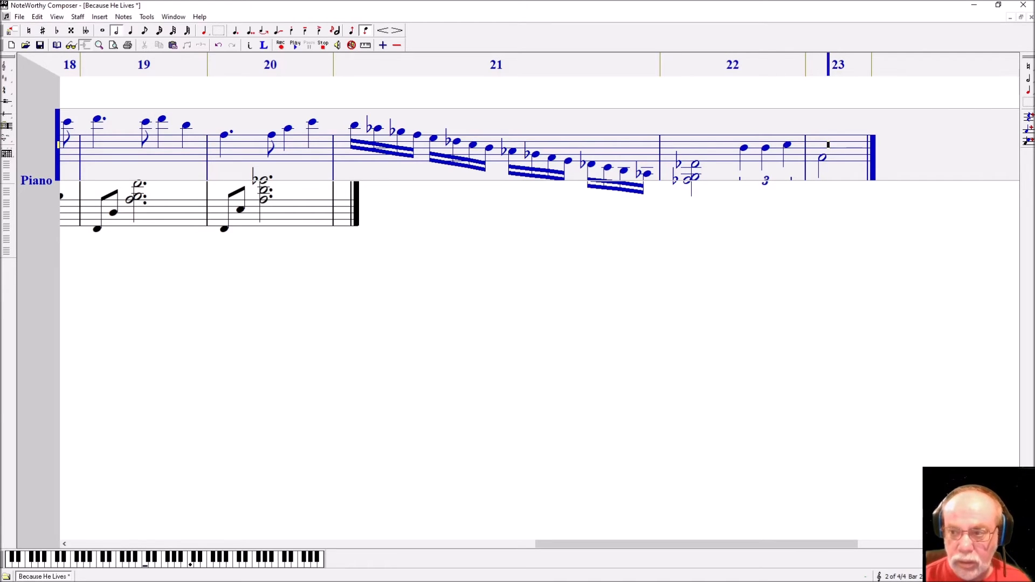
{"action": "key", "text": "4"}
{"action": "key", "text": "period"}
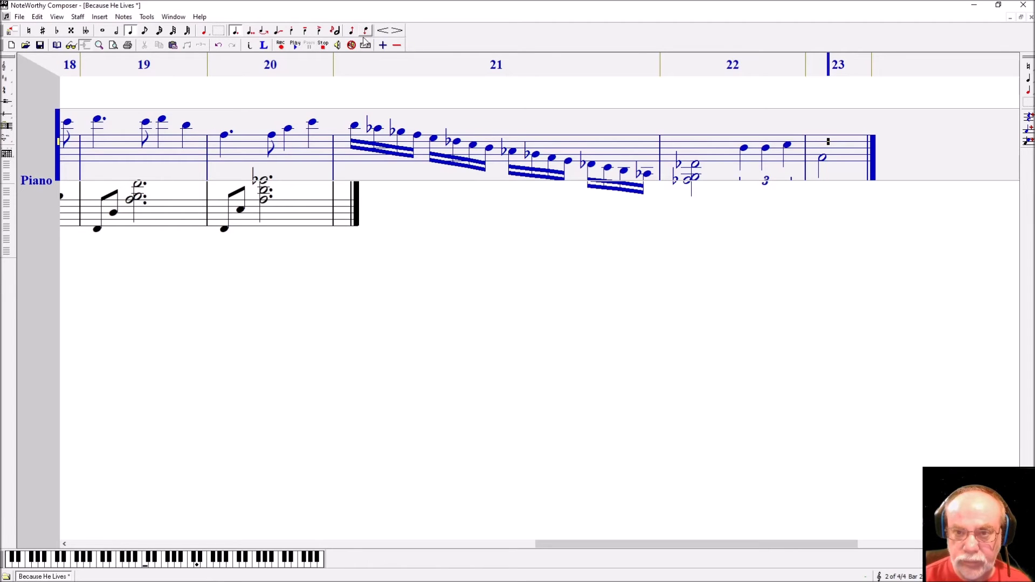
{"action": "key", "text": "Return"}
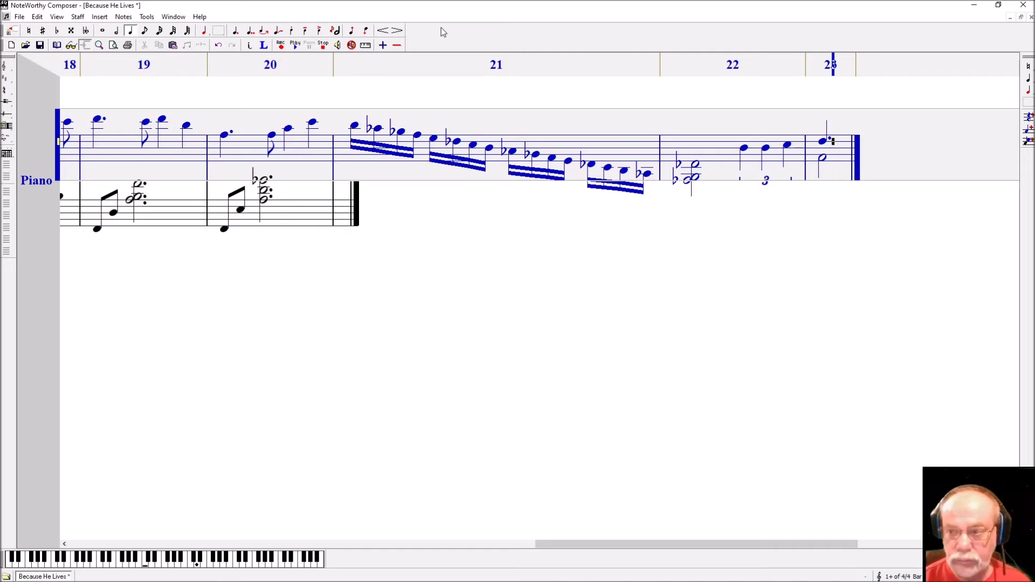
{"action": "key", "text": "7"}
{"action": "key", "text": "4"}
{"action": "key", "text": "Down"}
{"action": "key", "text": "Return"}
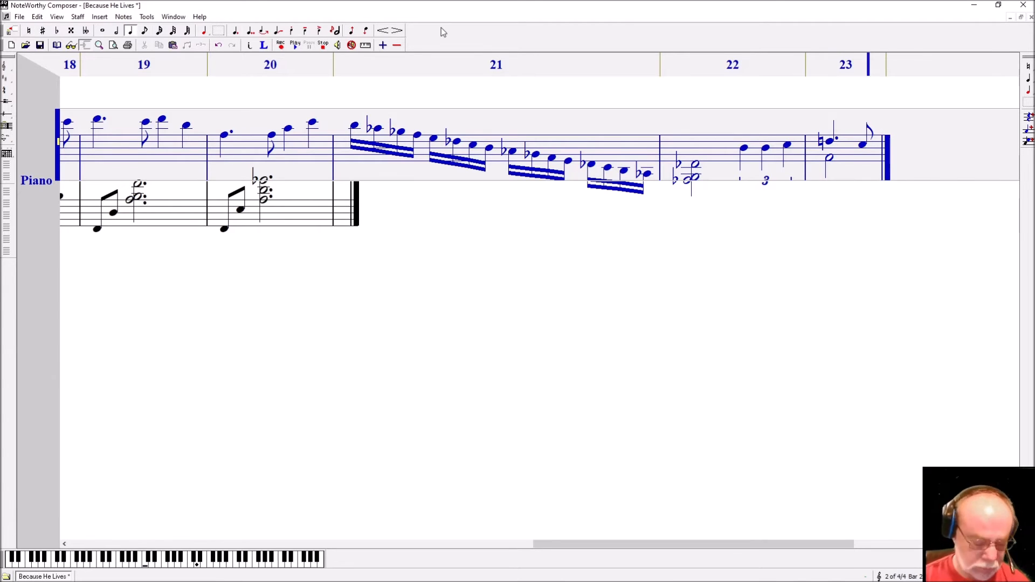
- Complete treble measure 23 with a dotted quarter note D over half notes A, F and C, an eighth note B flat, and a barline
{"action": "key", "text": "3"}
{"action": "key", "text": "period"}
{"action": "key", "text": "Return"}
{"action": "key", "text": "Down"}
{"action": "key", "text": "Down"}
{"action": "key", "text": "Down"}
{"action": "key", "text": "2"}
{"action": "key", "text": "ctrl+Return"}
{"action": "key", "text": "Down"}
{"action": "key", "text": "Down"}
{"action": "key", "text": "ctrl+Return"}
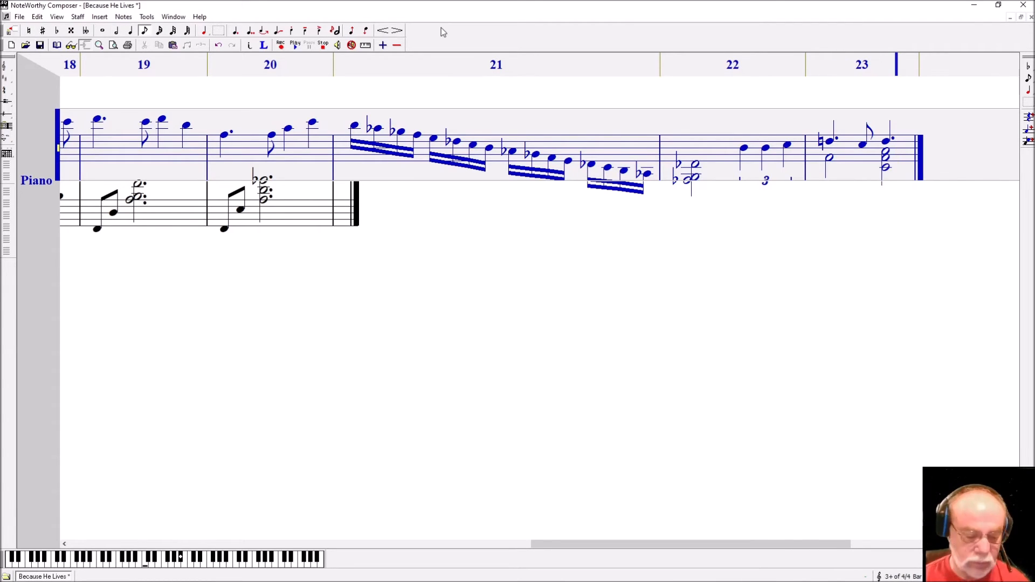
{"action": "key", "text": "4"}
{"action": "key", "text": "Return"}
{"action": "key", "text": "Tab"}
- Start treble measure 24 with a dotted quarter note and an eighth note, both on F
{"action": "key", "text": "Down"}
{"action": "key", "text": "Down"}
{"action": "key", "text": "Down"}
{"action": "key", "text": "3"}
{"action": "key", "text": "period"}
{"action": "key", "text": "Return"}
{"action": "key", "text": "4"}
{"action": "key", "text": "Return"}
- Add a dotted quarter note A over a half note D in the second half of treble measure 24
{"action": "key", "text": "Up"}
{"action": "key", "text": "Up"}
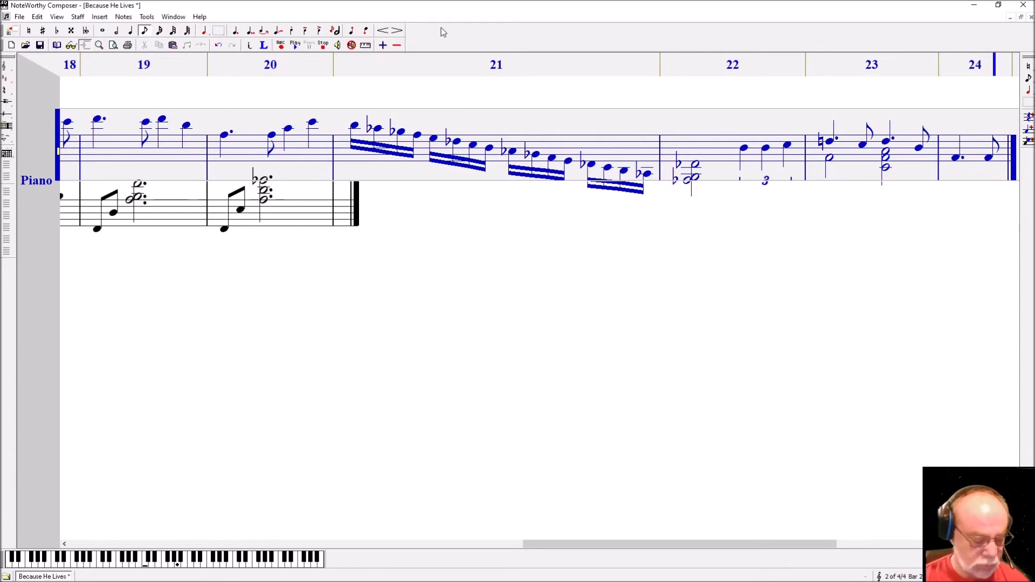
{"action": "key", "text": "3"}
{"action": "key", "text": "period"}
{"action": "key", "text": "Return"}
{"action": "key", "text": "Down"}
{"action": "key", "text": "Down"}
{"action": "key", "text": "Down"}
{"action": "key", "text": "Down"}
{"action": "key", "text": "2"}
{"action": "key", "text": "ctrl+Return"}
- Finish treble measure 24 with an eighth note C, and start measure 25 in 12/8 time with a half note B flat
{"action": "key", "text": "4"}
{"action": "key", "text": "Up"}
{"action": "key", "text": "Up"}
{"action": "key", "text": "Up"}
{"action": "key", "text": "Up"}
{"action": "key", "text": "Up"}
{"action": "key", "text": "Up"}
{"action": "key", "text": "Return"}
{"action": "key", "text": "Tab"}
{"action": "key", "text": "2"}
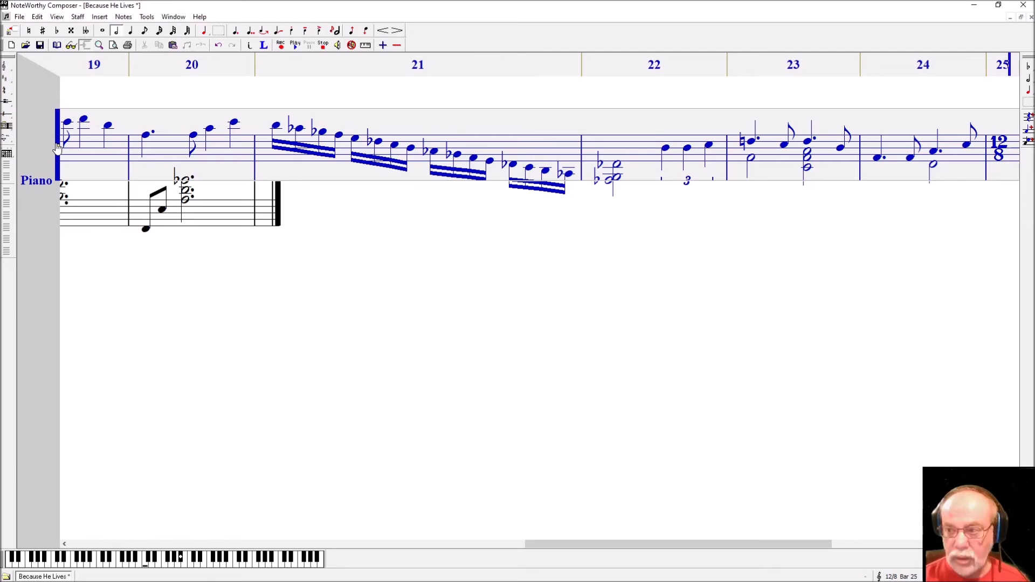
- Enter eighth notes G flat and D flat at the start of bass measure 21
{"action": "key", "text": "Page_Down"}
{"action": "key", "text": "4"}
{"action": "key", "text": "Return"}
{"action": "key", "text": "Return"}
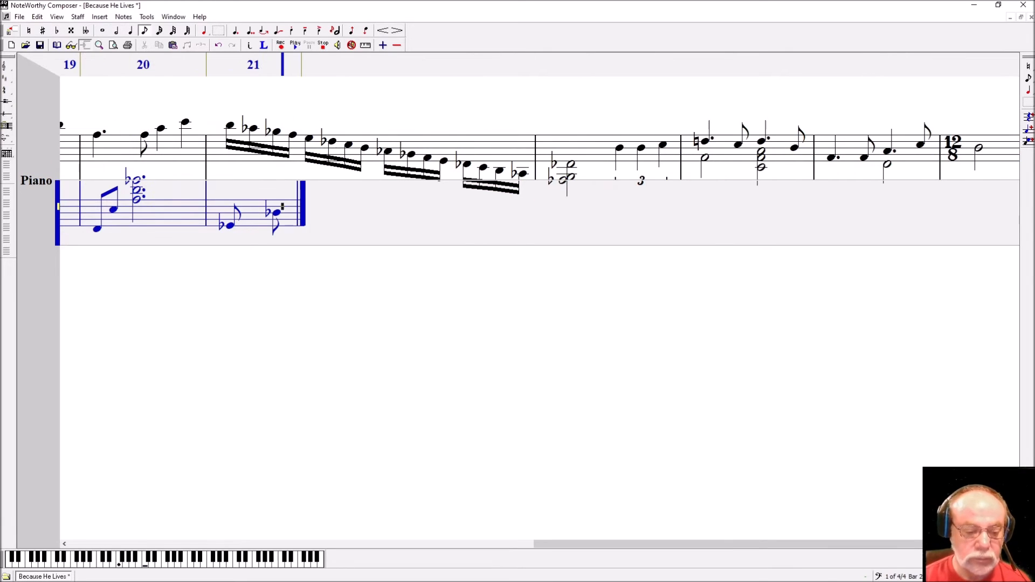
- Complete bass measure 21 with a dotted half note B flat and a barline
{"action": "key", "text": "Up"}
{"action": "key", "text": "Up"}
{"action": "key", "text": "Up"}
{"action": "key", "text": "Up"}
{"action": "key", "text": "2"}
{"action": "key", "text": "period"}
{"action": "key", "text": "Return"}
{"action": "key", "text": "Tab"}
- Start bass measure 22 with quarter notes E flat and B flat
{"action": "key", "text": "Down"}
{"action": "key", "text": "Down"}
{"action": "key", "text": "Down"}
{"action": "key", "text": "Down"}
{"action": "key", "text": "Down"}
{"action": "key", "text": "Down"}
{"action": "key", "text": "Down"}
{"action": "key", "text": "Down"}
{"action": "key", "text": "Down"}
{"action": "key", "text": "Down"}
{"action": "key", "text": "Down"}
{"action": "key", "text": "3"}
{"action": "key", "text": "Return"}
{"action": "key", "text": "Up"}
{"action": "key", "text": "Up"}
{"action": "key", "text": "Up"}
{"action": "key", "text": "Up"}
{"action": "key", "text": "Up"}
{"action": "key", "text": "Return"}
- Complete bass measure 22 with a half note G flat and a barline
{"action": "key", "text": "2"}
{"action": "key", "text": "8"}
{"action": "key", "text": "Up"}
{"action": "key", "text": "Up"}
{"action": "key", "text": "Up"}
{"action": "key", "text": "Up"}
{"action": "key", "text": "Return"}
{"action": "key", "text": "Tab"}
- Start bass measure 23 with eighth notes on low F and D
{"action": "key", "text": "Down"}
{"action": "key", "text": "Down"}
{"action": "key", "text": "Down"}
{"action": "key", "text": "Down"}
{"action": "key", "text": "Down"}
{"action": "key", "text": "Down"}
{"action": "key", "text": "Down"}
{"action": "key", "text": "Down"}
{"action": "key", "text": "4"}
{"action": "key", "text": "Return"}
{"action": "key", "text": "Up"}
{"action": "key", "text": "Up"}
{"action": "key", "text": "Up"}
{"action": "key", "text": "Up"}
{"action": "key", "text": "Up"}
{"action": "key", "text": "Return"}
- Continue bass measure 23 with quarter notes B flat and A
{"action": "key", "text": "Up"}
{"action": "key", "text": "Up"}
{"action": "key", "text": "Up"}
{"action": "key", "text": "Up"}
{"action": "key", "text": "Up"}
{"action": "key", "text": "3"}
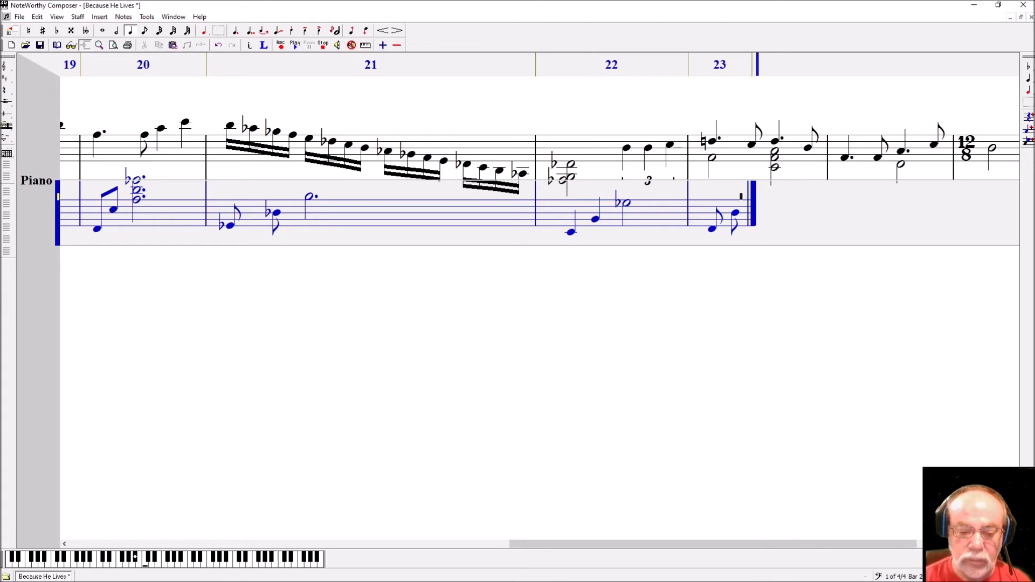
{"action": "key", "text": "Return"}
{"action": "key", "text": "Down"}
{"action": "key", "text": "Return"}
- Add half notes D and G beneath the quarter note A in bass measure 23
{"action": "key", "text": "2"}
{"action": "key", "text": "Down"}
{"action": "key", "text": "Down"}
{"action": "key", "text": "Down"}
{"action": "key", "text": "Down"}
{"action": "key", "text": "ctrl+Return"}
{"action": "key", "text": "Down"}
{"action": "key", "text": "Down"}
{"action": "key", "text": "Down"}
{"action": "key", "text": "Down"}
{"action": "key", "text": "ctrl+Return"}
- Finish bass measure 23 with a quarter note B flat and a barline
{"action": "key", "text": "Up"}
{"action": "key", "text": "Up"}
{"action": "key", "text": "Up"}
{"action": "key", "text": "Up"}
{"action": "key", "text": "Up"}
{"action": "key", "text": "Up"}
{"action": "key", "text": "Up"}
{"action": "key", "text": "Up"}
{"action": "key", "text": "Up"}
{"action": "key", "text": "3"}
{"action": "key", "text": "Return"}
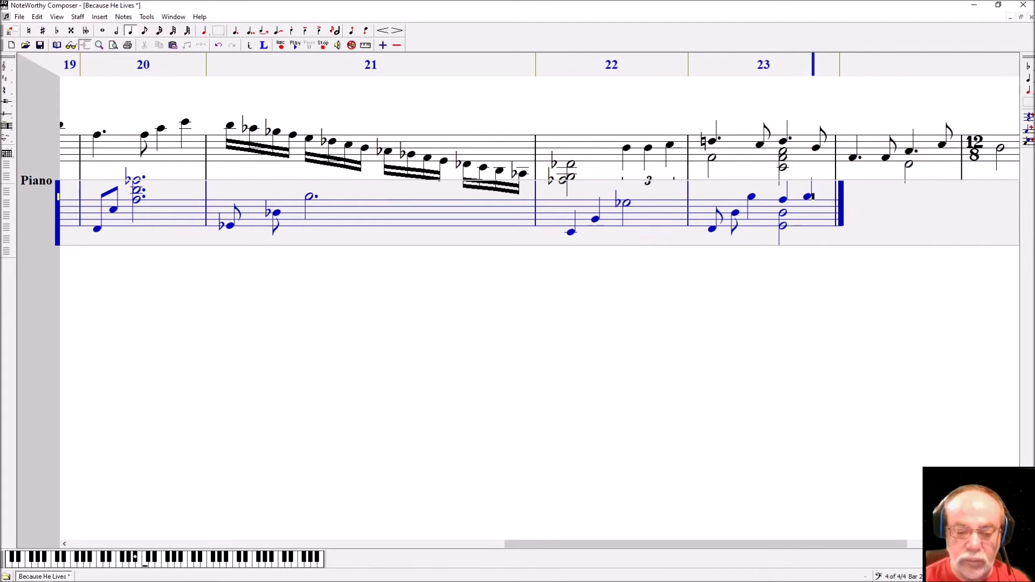
{"action": "key", "text": "Tab"}
- Start bass measure 24 with a half-note chord of C, G and B flat
{"action": "key", "text": "2"}
{"action": "key", "text": "Return"}
{"action": "key", "text": "Down"}
{"action": "key", "text": "Down"}
{"action": "key", "text": "ctrl+Return"}
{"action": "key", "text": "Down"}
- Add a quarter rest with half notes E flat and A above it in the second half of bass measure 24
{"action": "key", "text": "3"}
{"action": "key", "text": "space"}
{"action": "key", "text": "Up"}
{"action": "key", "text": "Up"}
{"action": "key", "text": "2"}
{"action": "key", "text": "ctrl+Return"}
{"action": "key", "text": "Up"}
{"action": "key", "text": "Up"}
{"action": "key", "text": "Up"}
{"action": "key", "text": "ctrl+Return"}
- Enter a low quarter note F after the quarter rest in bass measure 24
{"action": "key", "text": "3"}
{"action": "key", "text": "Down"}
{"action": "key", "text": "Down"}
{"action": "key", "text": "Down"}
{"action": "key", "text": "Down"}
{"action": "key", "text": "Down"}
{"action": "key", "text": "Down"}
{"action": "key", "text": "Down"}
{"action": "key", "text": "Down"}
{"action": "key", "text": "Down"}
{"action": "key", "text": "Return"}
- Close bass measure 24 with a barline and insert a 12/8 time signature on the bass staff
{"action": "key", "text": "Tab"}
{"action": "left_click", "coordinate": [7, 91]}
{"action": "left_click", "coordinate": [45, 141]}
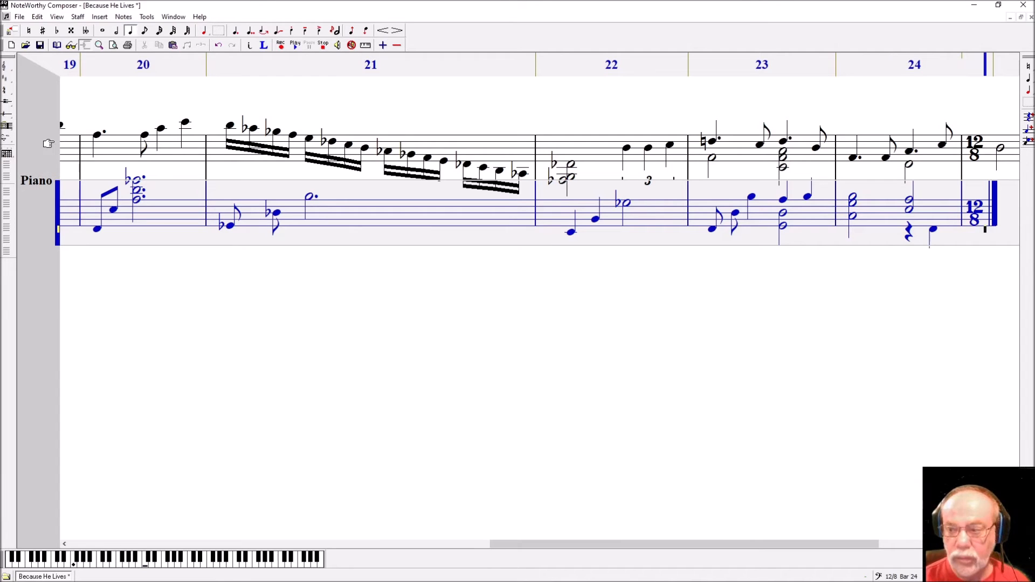
- Return to treble measure 25 and turn its opening B flat into a dotted eighth-note chord with a D below
{"action": "key", "text": "Up"}
{"action": "key", "text": "Up"}
{"action": "key", "text": "Up"}
{"action": "key", "text": "Up"}
{"action": "key", "text": "Up"}
{"action": "key", "text": "ctrl+Up"}
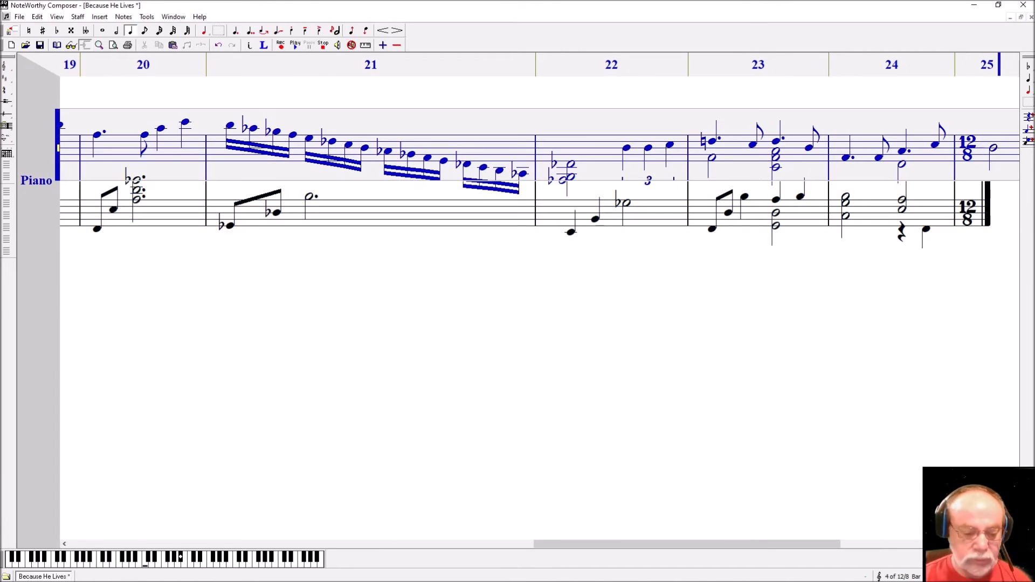
{"action": "key", "text": "ctrl+Return"}
{"action": "key", "text": "shift+Left"}
{"action": "key", "text": "period"}
{"action": "key", "text": "4"}
{"action": "key", "text": "Right"}
- Continue treble measure 25 with eighth notes F, B flat, C, D and E flat, and a barline
{"action": "key", "text": "Up"}
{"action": "key", "text": "Up"}
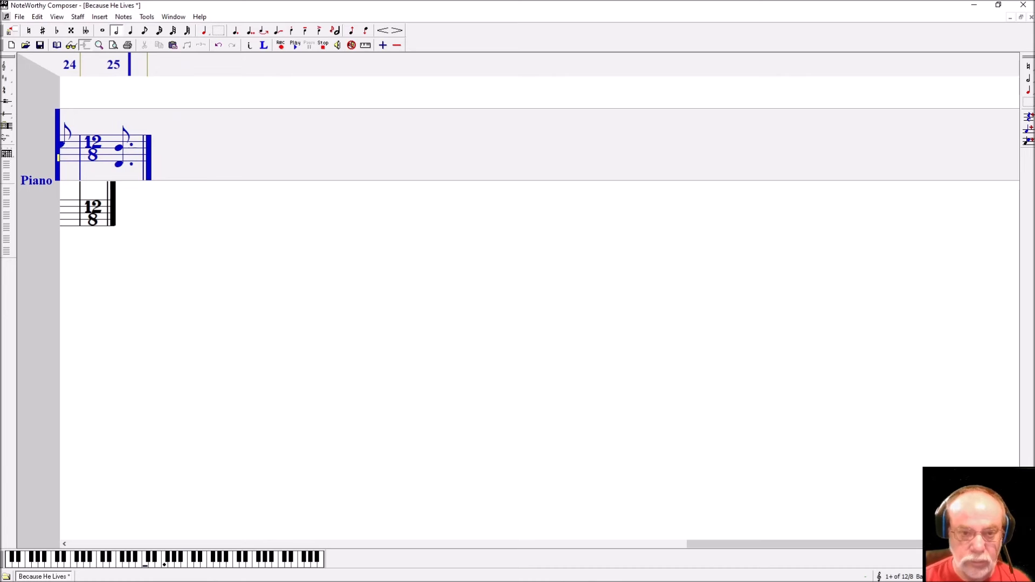
{"action": "key", "text": "4"}
{"action": "key", "text": "Return"}
{"action": "key", "text": "Up"}
{"action": "key", "text": "Up"}
{"action": "key", "text": "Up"}
{"action": "key", "text": "Return"}
{"action": "key", "text": "Up"}
{"action": "key", "text": "Return"}
{"action": "key", "text": "Tab"}
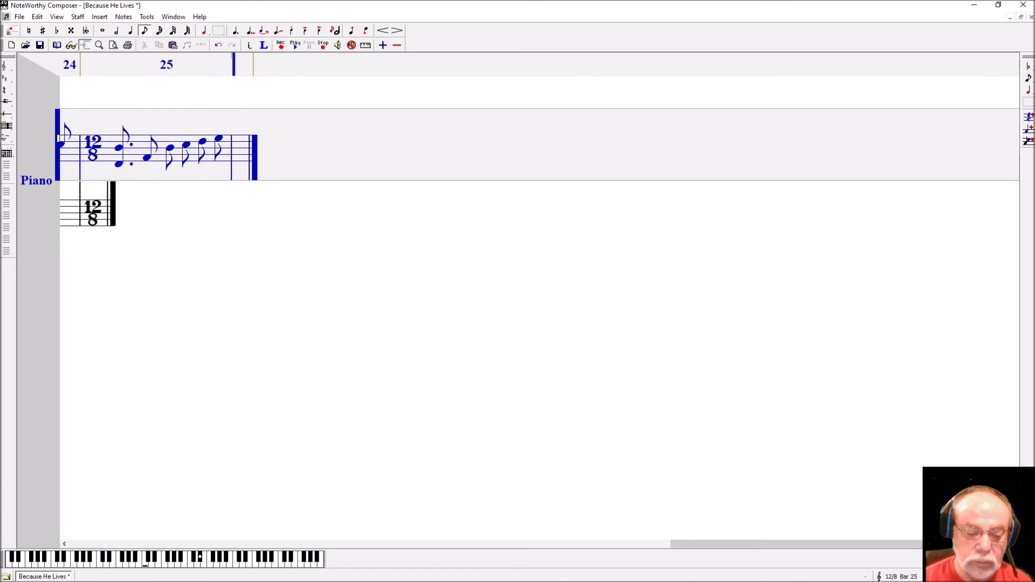
- Start treble measure 26 with a dotted quarter-note chord of G, B flat, E flat and F
{"action": "key", "text": "3"}
{"action": "key", "text": "shift+Left"}
{"action": "key", "text": "period"}
{"action": "key", "text": "Right"}
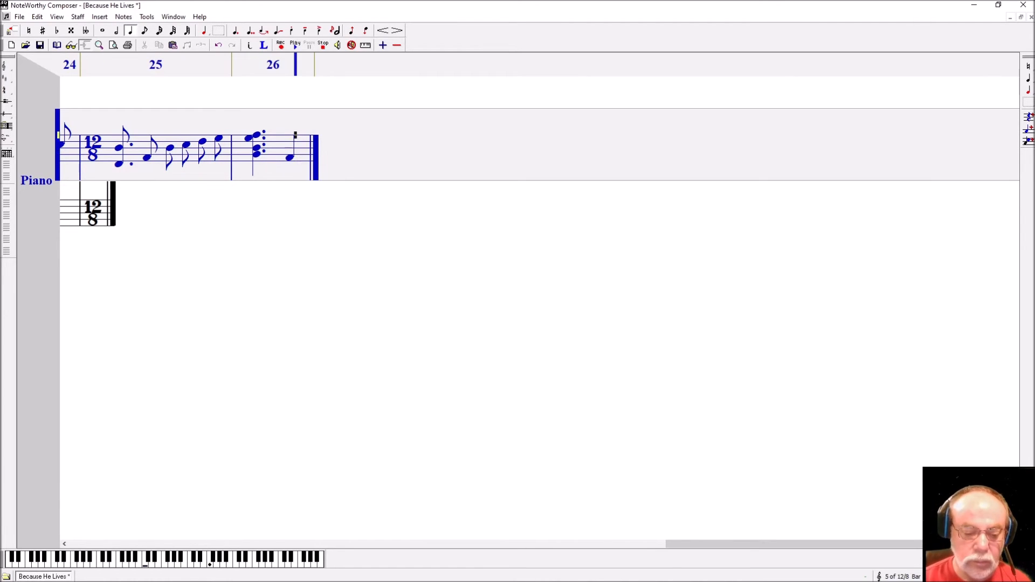
- Complete treble measure 26 with dotted quarter-note octaves on F, B flat and C, and a barline
{"action": "key", "text": "shift+Left"}
{"action": "key", "text": "shift+Left"}
{"action": "key", "text": "period"}
{"action": "key", "text": "Right"}
{"action": "key", "text": "period"}
{"action": "key", "text": "Tab"}
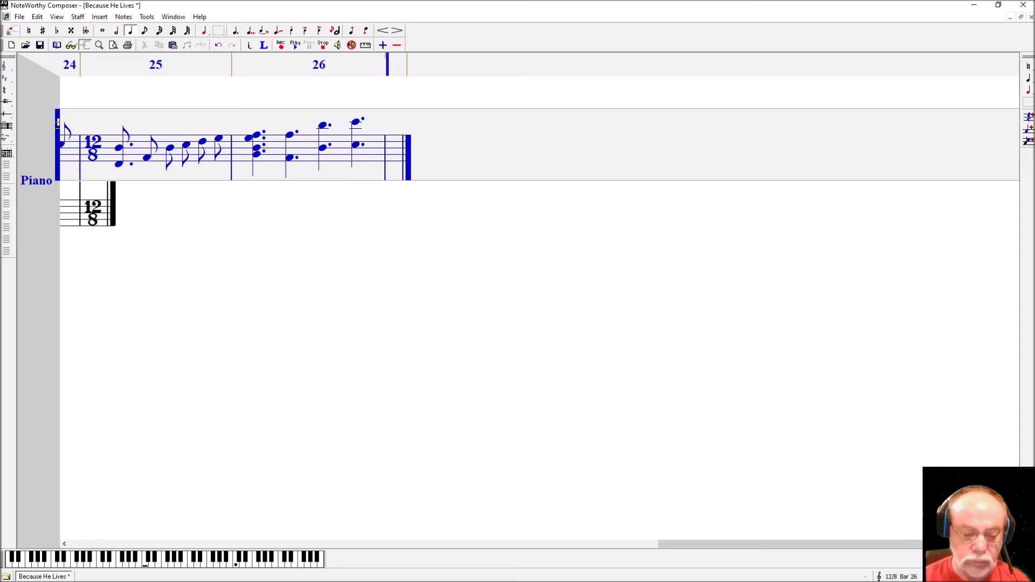
- Start treble measure 27 with a half-note chord of D and F topped by the D an octave higher
{"action": "key", "text": "Return"}
{"action": "key", "text": "shift+Left"}
{"action": "key", "text": "ctrl+shift+Up"}
{"action": "key", "text": "ctrl+shift+Up"}
{"action": "key", "text": "Right"}
{"action": "key", "text": "ctrl+Return"}
- Tie the half-note chord in treble measure 27 and paste a copy of it right after
{"action": "key", "text": "shift+Left"}
{"action": "key", "text": "slash"}
{"action": "key", "text": "ctrl+c"}
{"action": "key", "text": "ctrl+v"}
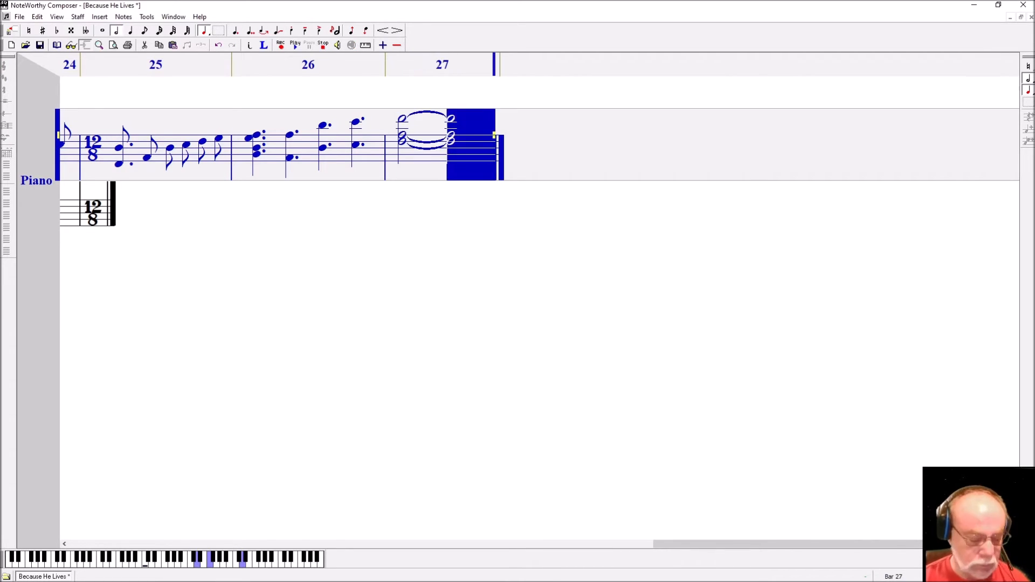
- Complete treble measure 27 by making the copied chord an eighth, adding eighth notes F, B flat, C, D and E flat, and a barline
{"action": "key", "text": "8"}
{"action": "key", "text": "Down"}
{"action": "key", "text": "Down"}
{"action": "key", "text": "Down"}
{"action": "key", "text": "Down"}
{"action": "key", "text": "Down"}
{"action": "key", "text": "Down"}
{"action": "key", "text": "Down"}
{"action": "key", "text": "Return"}
{"action": "key", "text": "Return"}
{"action": "key", "text": "Return"}
{"action": "key", "text": "Return"}
{"action": "key", "text": "Return"}
{"action": "key", "text": "Tab"}
- Start treble measure 28 with a dotted quarter-note chord of G, C and F tied to the same chord as an eighth
{"action": "key", "text": "4"}
{"action": "key", "text": "Return"}
{"action": "key", "text": "Down"}
{"action": "key", "text": "Down"}
{"action": "key", "text": "Down"}
{"action": "key", "text": "ctrl+Return"}
{"action": "key", "text": "ctrl+Return"}
{"action": "key", "text": "shift+Left"}
{"action": "key", "text": "period"}
{"action": "key", "text": "slash"}
{"action": "key", "text": "8"}
{"action": "key", "text": "Return"}
{"action": "key", "text": "ctrl+Return"}
{"action": "key", "text": "ctrl+Return"}
- Complete treble measure 28 with eighth-note octaves on D and E flat, dotted quarter-note octaves on D and C, and a barline
{"action": "key", "text": "Return"}
{"action": "key", "text": "Return"}
{"action": "key", "text": "4"}
{"action": "key", "text": "Return"}
{"action": "key", "text": "shift+Left"}
{"action": "key", "text": "period"}
{"action": "key", "text": "Right"}
{"action": "key", "text": "Down"}
{"action": "key", "text": "Return"}
{"action": "key", "text": "shift+Left"}
{"action": "key", "text": "period"}
{"action": "key", "text": "Right"}
{"action": "key", "text": "Tab"}
- Start treble measure 29 with a dotted half-note chord of C, F and B flat
{"action": "key", "text": "2"}
{"action": "key", "text": "Return"}
{"action": "key", "text": "Up"}
{"action": "key", "text": "Up"}
{"action": "key", "text": "Up"}
{"action": "key", "text": "ctrl+Return"}
{"action": "key", "text": "Up"}
{"action": "key", "text": "Up"}
{"action": "key", "text": "Up"}
{"action": "key", "text": "ctrl+Return"}
{"action": "key", "text": "shift+Left"}
{"action": "key", "text": "period"}
{"action": "key", "text": "Right"}
- Complete treble measure 29 with a dotted half-note chord of B flat and the G above it, and a barline
{"action": "key", "text": "Down"}
{"action": "key", "text": "Down"}
{"action": "key", "text": "Return"}
{"action": "key", "text": "Down"}
{"action": "key", "text": "Down"}
{"action": "key", "text": "Down"}
{"action": "key", "text": "Down"}
{"action": "key", "text": "Down"}
{"action": "key", "text": "ctrl+Return"}
{"action": "key", "text": "shift+Left"}
{"action": "key", "text": "period"}
{"action": "key", "text": "Right"}
{"action": "key", "text": "Tab"}
- Start treble measure 30 with a dotted quarter rest and a quarter-note octave on C
{"action": "key", "text": "4"}
{"action": "key", "text": "space"}
{"action": "key", "text": "shift+Left"}
{"action": "key", "text": "period"}
{"action": "key", "text": "Right"}
{"action": "key", "text": "Up"}
{"action": "key", "text": "Return"}
{"action": "key", "text": "Up"}
{"action": "key", "text": "Up"}
{"action": "key", "text": "Up"}
{"action": "key", "text": "Up"}
{"action": "key", "text": "Up"}
{"action": "key", "text": "Up"}
{"action": "key", "text": "Up"}
{"action": "key", "text": "ctrl+Return"}
- Add a quarter-note chord of C sharp and the high B flat to treble measure 30
{"action": "key", "text": "Down"}
{"action": "key", "text": "Return"}
{"action": "key", "text": "Down"}
{"action": "key", "text": "Down"}
{"action": "key", "text": "Down"}
{"action": "key", "text": "Down"}
{"action": "key", "text": "Down"}
{"action": "key", "text": "Down"}
{"action": "key", "text": "numbersign"}
{"action": "key", "text": "ctrl+Return"}
- Complete treble measure 30 with a chord of B flat and G, dots on its last three chords, and a barline
{"action": "key", "text": "Down"}
{"action": "key", "text": "Return"}
{"action": "key", "text": "Up"}
{"action": "key", "text": "Up"}
{"action": "key", "text": "Up"}
{"action": "key", "text": "Up"}
{"action": "key", "text": "Up"}
{"action": "key", "text": "ctrl+Return"}
{"action": "key", "text": "shift+Left"}
{"action": "key", "text": "shift+Left"}
{"action": "key", "text": "shift+Left"}
{"action": "key", "text": "period"}
{"action": "key", "text": "Right"}
{"action": "key", "text": "Tab"}
- Start treble measure 31 with a dotted quarter-note chord of F and C natural
{"action": "key", "text": "Down"}
{"action": "key", "text": "Down"}
{"action": "key", "text": "Down"}
{"action": "key", "text": "Down"}
{"action": "key", "text": "Down"}
{"action": "key", "text": "Down"}
{"action": "key", "text": "Down"}
{"action": "key", "text": "Down"}
{"action": "key", "text": "Return"}
{"action": "key", "text": "n"}
{"action": "key", "text": "Up"}
{"action": "key", "text": "Up"}
{"action": "key", "text": "Up"}
{"action": "key", "text": "Up"}
{"action": "key", "text": "ctrl+Return"}
{"action": "key", "text": "shift+Left"}
{"action": "key", "text": "period"}
{"action": "key", "text": "Right"}
- Add a dotted half-note F above the first chord of treble measure 31, followed by eighth notes F, A and C
{"action": "key", "text": "Up"}
{"action": "key", "text": "Up"}
{"action": "key", "text": "Up"}
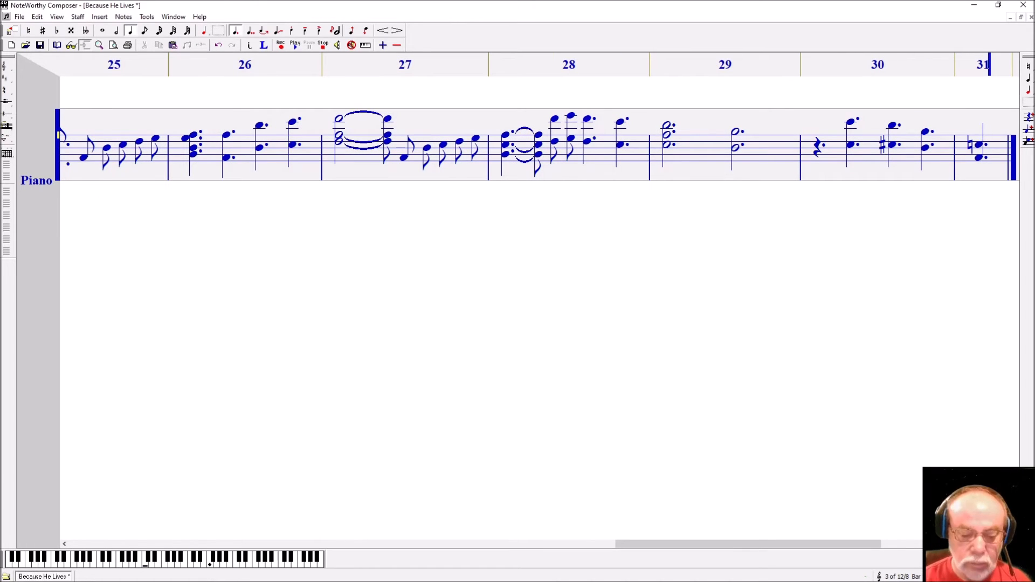
{"action": "key", "text": "8"}
{"action": "key", "text": "Return"}
{"action": "key", "text": "Up"}
{"action": "key", "text": "Up"}
{"action": "key", "text": "Return"}
{"action": "key", "text": "Up"}
{"action": "key", "text": "Up"}
{"action": "key", "text": "Return"}
- Complete treble measure 31 with quarter-note chords of A and F, B flat and G, and C and A, and a barline
{"action": "key", "text": "Down"}
{"action": "key", "text": "Down"}
{"action": "key", "text": "4"}
{"action": "key", "text": "Return"}
{"action": "key", "text": "8"}
{"action": "key", "text": "Up"}
{"action": "key", "text": "Up"}
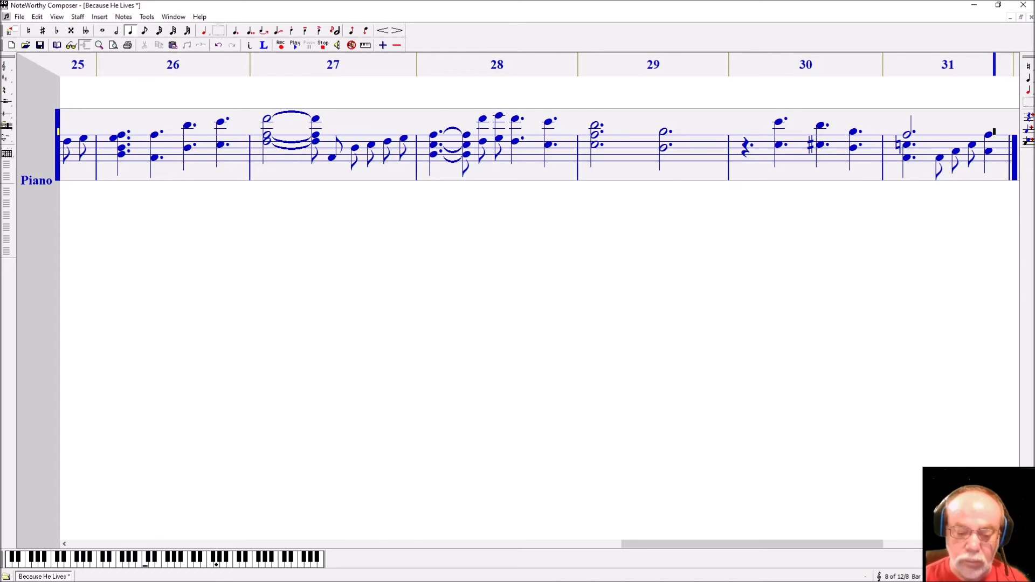
{"action": "key", "text": "Return"}
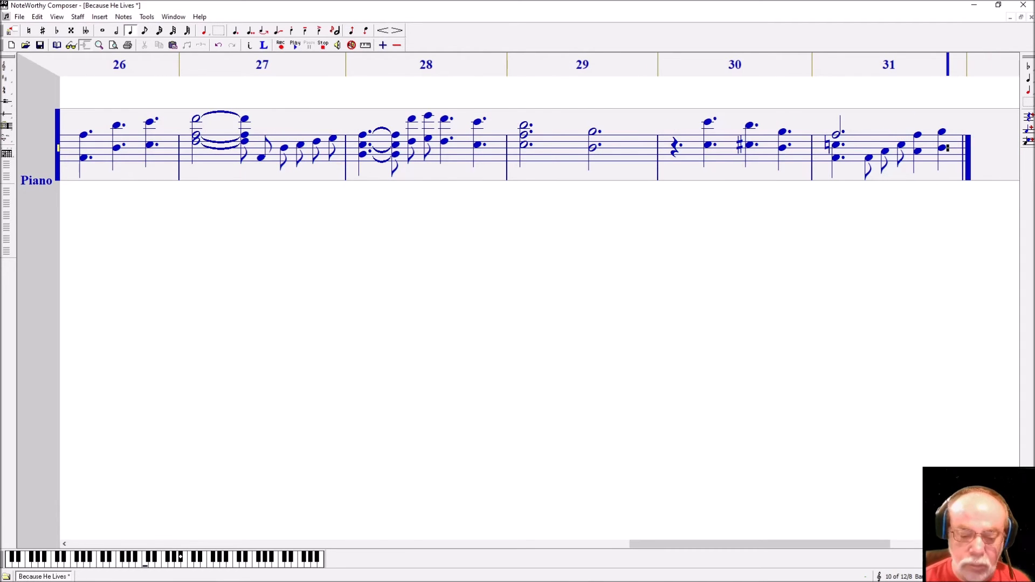
{"action": "key", "text": "Return"}
{"action": "key", "text": "Tab"}
- Start treble measure 32 with a dotted quarter-note chord of D and B flat, and return to the start of measure 31
{"action": "key", "text": "Return"}
{"action": "key", "text": "period"}
{"action": "key", "text": "ctrl+Left"}
{"action": "key", "text": "ctrl+Left"}
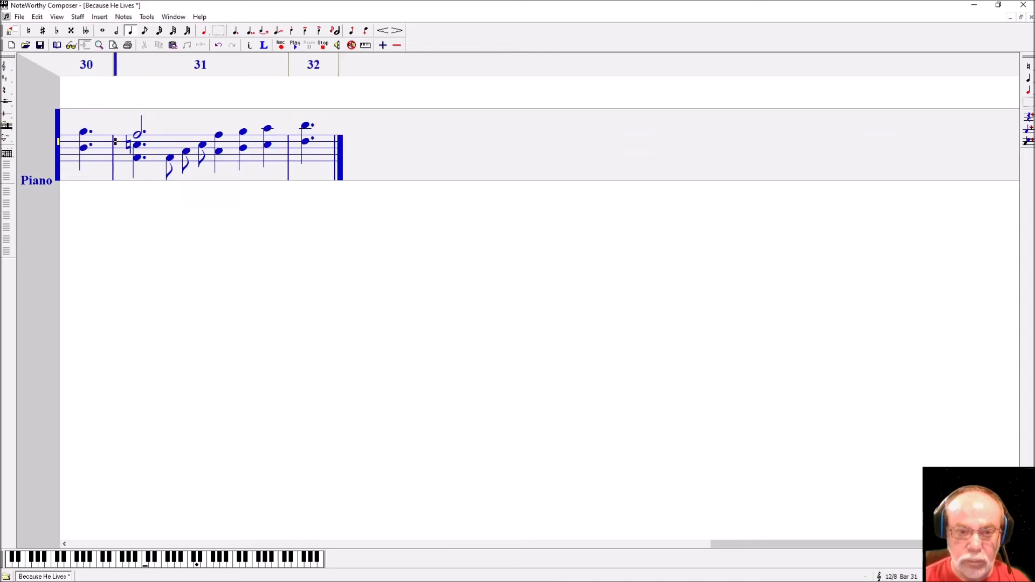
- Beam the eighth notes F, A and C in treble measure 31 and add a quarter-note octave chord of F to measure 32
{"action": "key", "text": "End"}
{"action": "key", "text": "ctrl+b"}
{"action": "key", "text": "Up"}
{"action": "key", "text": "Up"}
{"action": "key", "text": "Return"}
{"action": "key", "text": "ctrl+Down"}
{"action": "key", "text": "ctrl+Return"}
- Add quarter-note octave chords of B flat and of D as the last two chords of treble measure 32
{"action": "key", "text": "Up"}
{"action": "key", "text": "Up"}
{"action": "key", "text": "Up"}
{"action": "key", "text": "Return"}
{"action": "key", "text": "ctrl+Up"}
{"action": "key", "text": "ctrl+Return"}
{"action": "key", "text": "Up"}
{"action": "key", "text": "Up"}
{"action": "key", "text": "Return"}
{"action": "key", "text": "ctrl+Down"}
{"action": "key", "text": "ctrl+Return"}
- Dot the last three chords of treble measure 32 and close the measure with a barline
{"action": "key", "text": "shift+Left"}
{"action": "key", "text": "shift+Left"}
{"action": "key", "text": "shift+Left"}
{"action": "key", "text": "period"}
{"action": "key", "text": "End"}
{"action": "key", "text": "Tab"}
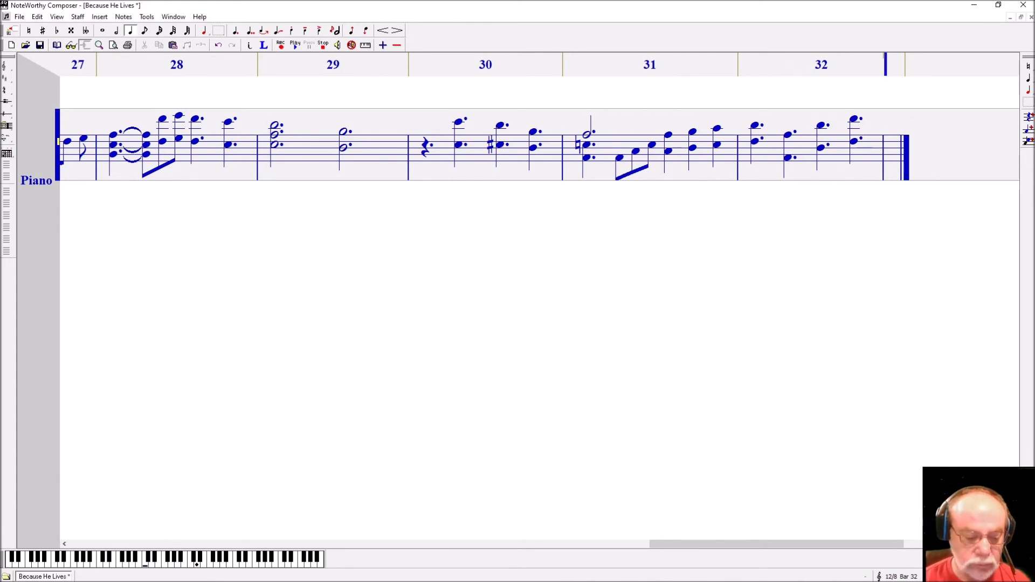
- Start treble measure 33 with a dotted quarter-note chord of C, E flat and the C an octave above
{"action": "key", "text": "Down"}
{"action": "key", "text": "Return"}
{"action": "key", "text": "Up"}
{"action": "key", "text": "Up"}
{"action": "key", "text": "ctrl+Return"}
{"action": "key", "text": "Up"}
{"action": "key", "text": "Up"}
{"action": "key", "text": "Up"}
{"action": "key", "text": "Up"}
{"action": "key", "text": "Up"}
{"action": "key", "text": "ctrl+Return"}
{"action": "key", "text": "shift+Left"}
{"action": "key", "text": "period"}
{"action": "key", "text": "End"}
{"action": "key", "text": "Page_Down"}
{"action": "key", "text": "Page_Up"}
{"action": "key", "text": "End"}
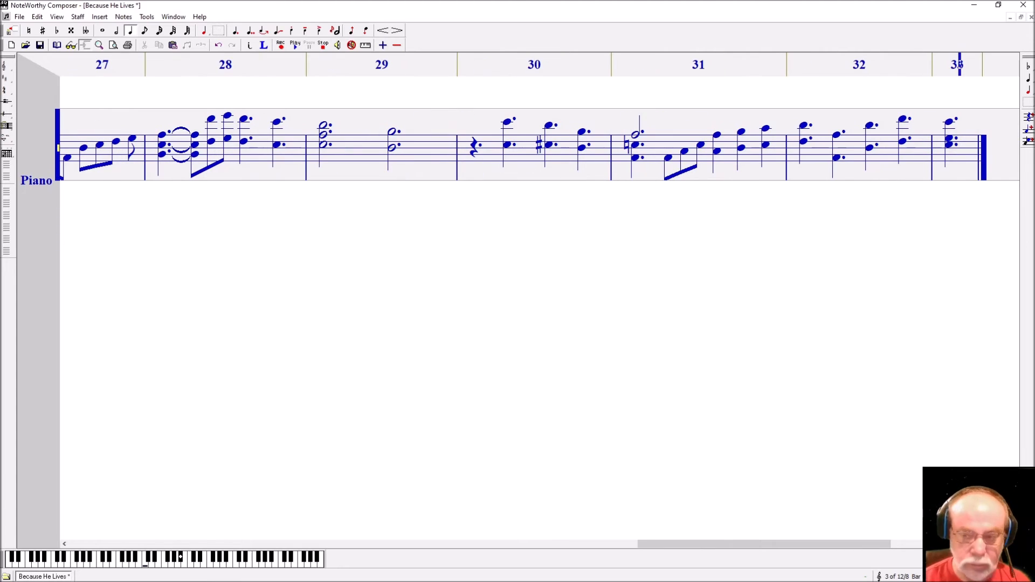
- Add quarter-note chords of E flat and F, and of D and B flat, to treble measure 33
{"action": "key", "text": "Return"}
{"action": "key", "text": "Down"}
{"action": "key", "text": "ctrl+Return"}
{"action": "key", "text": "Down"}
{"action": "key", "text": "Return"}
{"action": "key", "text": "Up"}
{"action": "key", "text": "Up"}
{"action": "key", "text": "Up"}
{"action": "key", "text": "Up"}
{"action": "key", "text": "Up"}
{"action": "key", "text": "ctrl+Return"}
- Dot the second and third chords of treble measure 33 and return to the end of the staff
{"action": "key", "text": "shift+Left"}
{"action": "key", "text": "shift+Left"}
{"action": "key", "text": "period"}
{"action": "key", "text": "End"}
- Add an eighth-note chord of F and D after the dotted chords in treble measure 33
{"action": "key", "text": "minus"}
{"action": "key", "text": "Down"}
{"action": "key", "text": "Down"}
{"action": "key", "text": "Down"}
{"action": "key", "text": "Return"}
{"action": "key", "text": "Up"}
{"action": "key", "text": "Up"}
{"action": "key", "text": "Up"}
{"action": "key", "text": "Up"}
{"action": "key", "text": "Up"}
{"action": "key", "text": "ctrl+Return"}
- Add an eighth-note chord of G and E flat to treble measure 33
{"action": "key", "text": "Up"}
{"action": "key", "text": "Return"}
{"action": "key", "text": "Down"}
{"action": "key", "text": "Down"}
{"action": "key", "text": "Down"}
{"action": "key", "text": "Down"}
{"action": "key", "text": "Down"}
{"action": "key", "text": "ctrl+Return"}
- Complete treble measure 33 with another eighth-note chord of F and D and a barline
{"action": "key", "text": "Down"}
{"action": "key", "text": "Return"}
{"action": "key", "text": "Up"}
{"action": "key", "text": "Up"}
{"action": "key", "text": "Up"}
{"action": "key", "text": "Up"}
{"action": "key", "text": "Up"}
{"action": "key", "text": "ctrl+Return"}
{"action": "key", "text": "Tab"}
- Start treble measure 34 with a quarter-note chord of E flat and C, followed by a single quarter-note F
{"action": "key", "text": "plus"}
{"action": "key", "text": "Down"}
{"action": "key", "text": "Return"}
{"action": "key", "text": "Down"}
{"action": "key", "text": "Down"}
{"action": "key", "text": "Down"}
{"action": "key", "text": "Down"}
{"action": "key", "text": "Down"}
{"action": "key", "text": "ctrl+Return"}
{"action": "key", "text": "Up"}
{"action": "key", "text": "Return"}
- Add a quarter-note chord of E flat, F and B flat to treble measure 34
{"action": "key", "text": "Down"}
{"action": "key", "text": "Return"}
{"action": "key", "text": "Up"}
{"action": "key", "text": "ctrl+Return"}
{"action": "key", "text": "Up"}
{"action": "key", "text": "Up"}
{"action": "key", "text": "Up"}
{"action": "key", "text": "ctrl+Return"}
- Add a quarter-note chord of F, A and C as the last chord of treble measure 34
{"action": "key", "text": "Up"}
{"action": "key", "text": "Return"}
{"action": "key", "text": "Down"}
{"action": "key", "text": "Down"}
{"action": "key", "text": "ctrl+Return"}
{"action": "key", "text": "Down"}
{"action": "key", "text": "Down"}
{"action": "key", "text": "ctrl+Return"}
- Dot all four quarter-note entries in treble measure 34 and close the measure with a barline
{"action": "key", "text": "shift+Left"}
{"action": "key", "text": "shift+Left"}
{"action": "key", "text": "shift+Left"}
{"action": "key", "text": "shift+Left"}
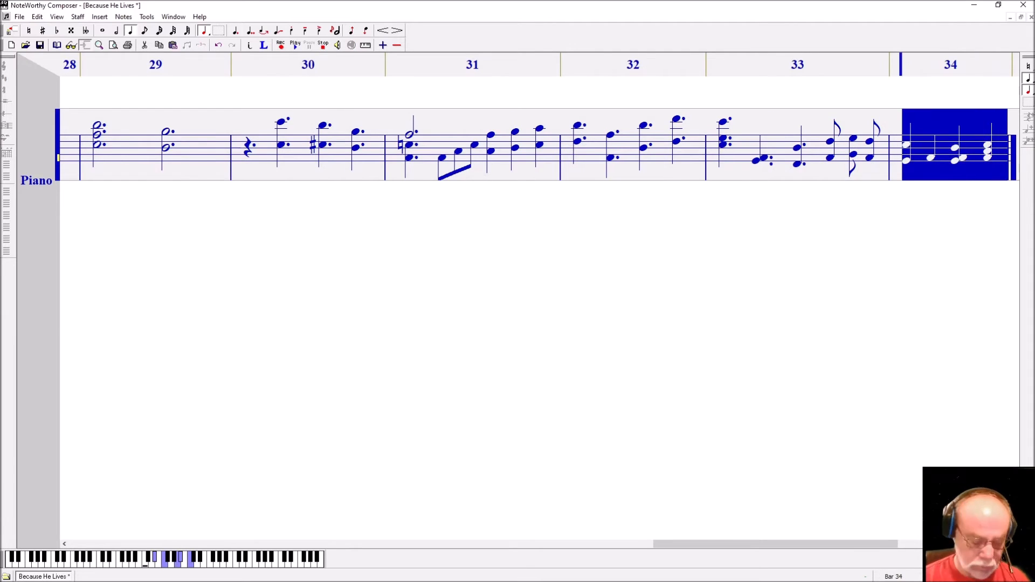
{"action": "key", "text": "period"}
{"action": "key", "text": "End"}
{"action": "key", "text": "Tab"}
- Start treble measure 35 with a dotted quarter-note chord of F, B flat and D, tied to the following chord
{"action": "key", "text": "Return"}
{"action": "key", "text": "Up"}
{"action": "key", "text": "Up"}
{"action": "key", "text": "Up"}
{"action": "key", "text": "ctrl+Return"}
{"action": "key", "text": "Up"}
{"action": "key", "text": "Up"}
{"action": "key", "text": "ctrl+Return"}
{"action": "key", "text": "shift+Left"}
{"action": "key", "text": "slash"}
{"action": "key", "text": "period"}
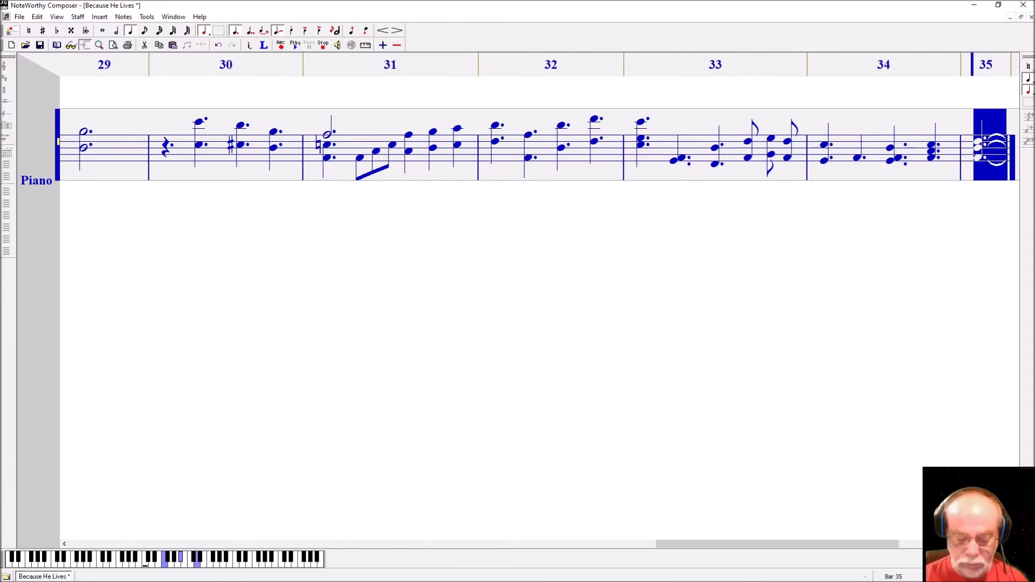
- Complete the tie in treble measure 35 with an eighth-note chord of F, B flat and D
{"action": "key", "text": "End"}
{"action": "key", "text": "Return"}
{"action": "key", "text": "Down"}
{"action": "key", "text": "Down"}
{"action": "key", "text": "ctrl+Return"}
{"action": "key", "text": "Down"}
{"action": "key", "text": "Down"}
{"action": "key", "text": "Down"}
{"action": "key", "text": "ctrl+Return"}
{"action": "key", "text": "shift+Left"}
{"action": "key", "text": "minus"}
- Add four sixteenth notes F, B flat, C and D after the tied chords in treble measure 35
{"action": "key", "text": "End"}
{"action": "key", "text": "minus"}
{"action": "key", "text": "Down"}
{"action": "key", "text": "Down"}
{"action": "key", "text": "Up"}
{"action": "key", "text": "Up"}
{"action": "key", "text": "Return"}
{"action": "key", "text": "Up"}
{"action": "key", "text": "Up"}
{"action": "key", "text": "Up"}
{"action": "key", "text": "Return"}
{"action": "key", "text": "Up"}
{"action": "key", "text": "Return"}
{"action": "key", "text": "Up"}
{"action": "key", "text": "Return"}
- Add a quarter-note chord of A flat, C and E flat to treble measure 35, tied to the following chord
{"action": "key", "text": "plus"}
{"action": "key", "text": "plus"}
{"action": "key", "text": "Up"}
{"action": "key", "text": "Return"}
{"action": "key", "text": "Down"}
{"action": "key", "text": "Down"}
{"action": "key", "text": "ctrl+Return"}
{"action": "key", "text": "Down"}
{"action": "key", "text": "Down"}
{"action": "key", "text": "asterisk"}
{"action": "key", "text": "ctrl+Return"}
{"action": "key", "text": "shift+Left"}
{"action": "key", "text": "slash"}
- Complete the second tie in treble measure 35 with an eighth-note chord of A flat, C and E flat
{"action": "key", "text": "End"}
{"action": "key", "text": "minus"}
{"action": "key", "text": "minus"}
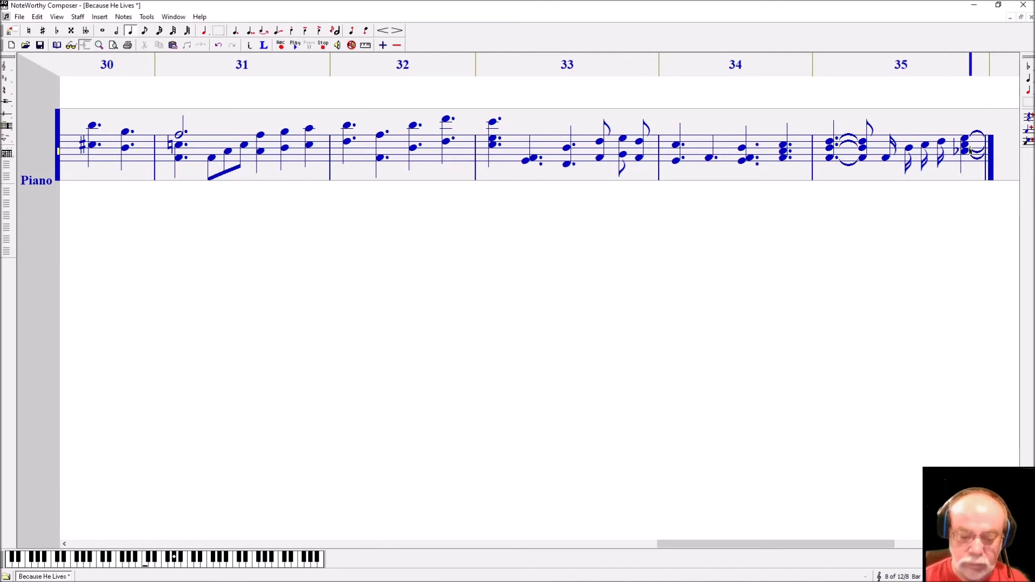
{"action": "key", "text": "Return"}
{"action": "key", "text": "Up"}
{"action": "key", "text": "Up"}
{"action": "key", "text": "ctrl+Return"}
{"action": "key", "text": "shift+Left"}
{"action": "key", "text": "plus"}
- Add sixteenth notes A flat, C, D and E flat, and close treble measure 35 with a barline
{"action": "key", "text": "End"}
{"action": "key", "text": "Return"}
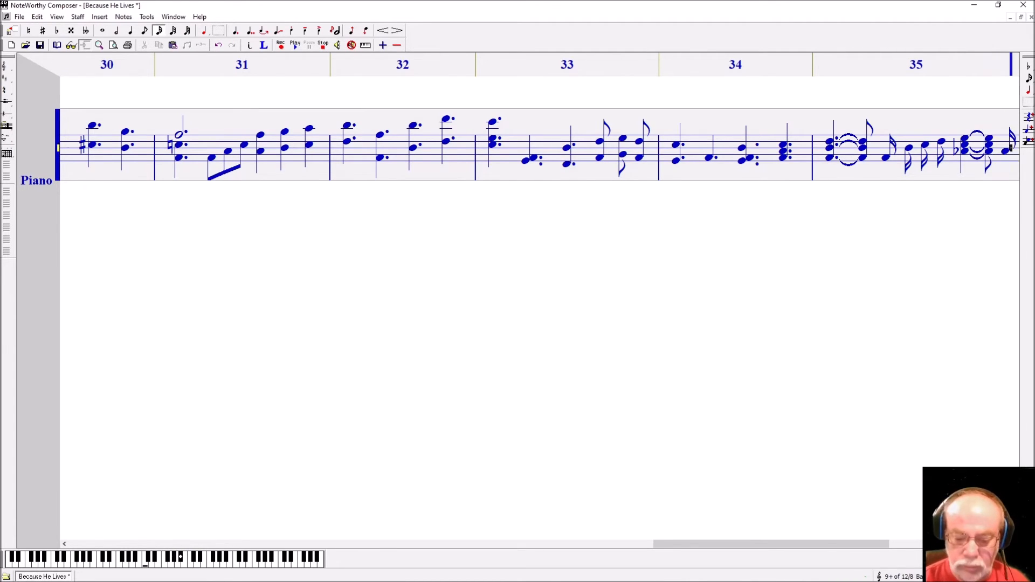
{"action": "key", "text": "Up"}
{"action": "key", "text": "Up"}
{"action": "key", "text": "Return"}
{"action": "key", "text": "Up"}
{"action": "key", "text": "Return"}
{"action": "key", "text": "Up"}
{"action": "key", "text": "Return"}
{"action": "key", "text": "Tab"}
- Start treble measure 36 with quarter-note chords of B flat and F, then B flat, F and high B flat
{"action": "key", "text": "plus"}
{"action": "key", "text": "plus"}
{"action": "key", "text": "Up"}
{"action": "key", "text": "Return"}
{"action": "key", "text": "Down"}
{"action": "key", "text": "Down"}
{"action": "key", "text": "Down"}
{"action": "key", "text": "Down"}
{"action": "key", "text": "ctrl+Return"}
{"action": "key", "text": "Return"}
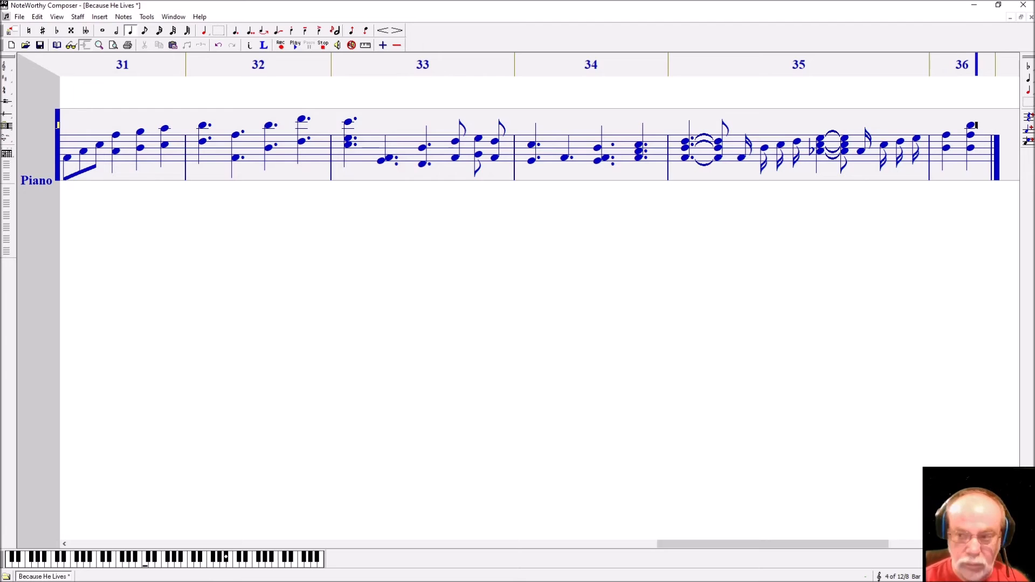
- Add a quarter-note chord of C, F, A flat and high C as the third chord of treble measure 36
{"action": "key", "text": "Up"}
{"action": "key", "text": "Return"}
{"action": "key", "text": "Down"}
{"action": "key", "text": "Down"}
{"action": "key", "text": "8"}
{"action": "key", "text": "ctrl+Return"}
{"action": "key", "text": "Down"}
{"action": "key", "text": "Down"}
{"action": "key", "text": "ctrl+Return"}
{"action": "key", "text": "Down"}
{"action": "key", "text": "Down"}
{"action": "key", "text": "Down"}
{"action": "key", "text": "ctrl+Return"}
- Add a quarter-note chord of D, F, B flat and high D as the last chord of treble measure 36
{"action": "key", "text": "Up"}
{"action": "key", "text": "Return"}
{"action": "key", "text": "Up"}
{"action": "key", "text": "Up"}
{"action": "key", "text": "ctrl+Return"}
{"action": "key", "text": "Up"}
{"action": "key", "text": "Up"}
{"action": "key", "text": "Up"}
{"action": "key", "text": "ctrl+Return"}
{"action": "key", "text": "Up"}
{"action": "key", "text": "Up"}
{"action": "key", "text": "ctrl+Return"}
- Dot all four quarter-note chords in treble measure 36 and close the measure with a barline
{"action": "key", "text": "shift+Left"}
{"action": "key", "text": "shift+Left"}
{"action": "key", "text": "shift+Left"}
{"action": "key", "text": "shift+Left"}
{"action": "key", "text": "period"}
{"action": "key", "text": "End"}
{"action": "key", "text": "Tab"}
- Start treble measure 37 with a dotted half-note chord of E flat, G, B flat and high E flat
{"action": "key", "text": "plus"}
{"action": "key", "text": "Up"}
{"action": "key", "text": "Return"}
{"action": "key", "text": "Down"}
{"action": "key", "text": "Down"}
{"action": "key", "text": "Down"}
{"action": "key", "text": "ctrl+Return"}
{"action": "key", "text": "Down"}
{"action": "key", "text": "Down"}
{"action": "key", "text": "ctrl+Return"}
{"action": "key", "text": "Down"}
{"action": "key", "text": "Down"}
{"action": "key", "text": "ctrl+Return"}
{"action": "key", "text": "shift+Left"}
{"action": "key", "text": "period"}
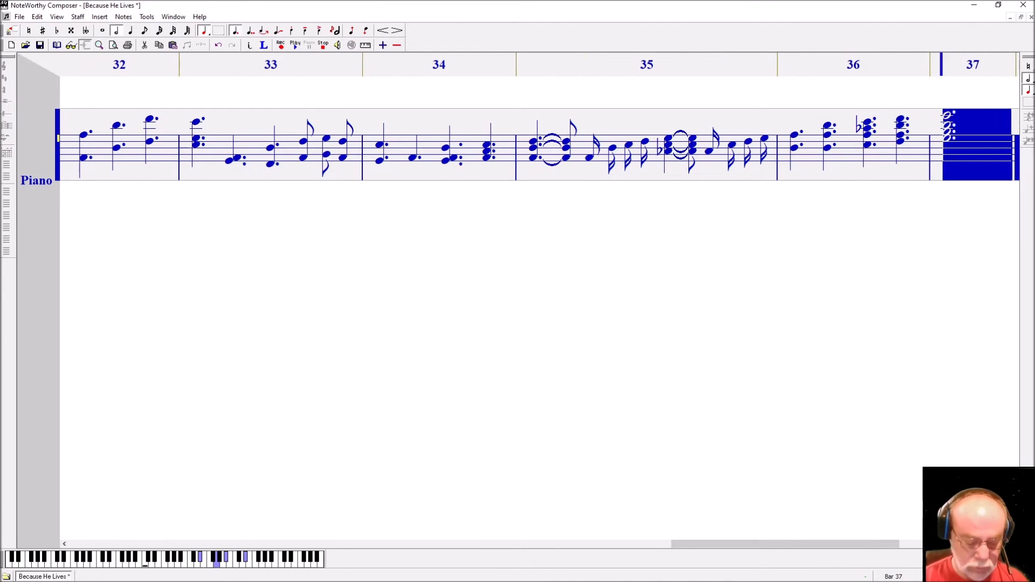
- Add a dotted quarter-note chord of B flat and G to treble measure 37
{"action": "key", "text": "End"}
{"action": "key", "text": "minus"}
{"action": "key", "text": "Up"}
{"action": "key", "text": "Up"}
{"action": "key", "text": "Return"}
{"action": "key", "text": "Down"}
{"action": "key", "text": "Down"}
{"action": "key", "text": "Down"}
{"action": "key", "text": "Down"}
{"action": "key", "text": "Down"}
{"action": "key", "text": "ctrl+Return"}
{"action": "key", "text": "shift+Left"}
{"action": "key", "text": "period"}
- Add a chord of low B flat, E flat and G after the dotted quarter-note chord in treble measure 37
{"action": "key", "text": "End"}
{"action": "key", "text": "Return"}
{"action": "key", "text": "Down"}
{"action": "key", "text": "Down"}
{"action": "key", "text": "ctrl+Return"}
{"action": "key", "text": "Down"}
{"action": "key", "text": "Down"}
{"action": "key", "text": "Down"}
{"action": "key", "text": "ctrl+Return"}
- Add a chord of low B flat and F as the last chord of treble measure 37
{"action": "key", "text": "Return"}
{"action": "key", "text": "Up"}
{"action": "key", "text": "Up"}
{"action": "key", "text": "Up"}
{"action": "key", "text": "Up"}
{"action": "key", "text": "ctrl+Return"}
- Change the last two chords of treble measure 37 to double-dotted eighth notes
{"action": "key", "text": "shift+Left"}
{"action": "key", "text": "shift+Left"}
{"action": "key", "text": "minus"}
{"action": "key", "text": "End"}
{"action": "key", "text": "shift+Left"}
{"action": "key", "text": "shift+Left"}
{"action": "key", "text": "period"}
{"action": "key", "text": "End"}
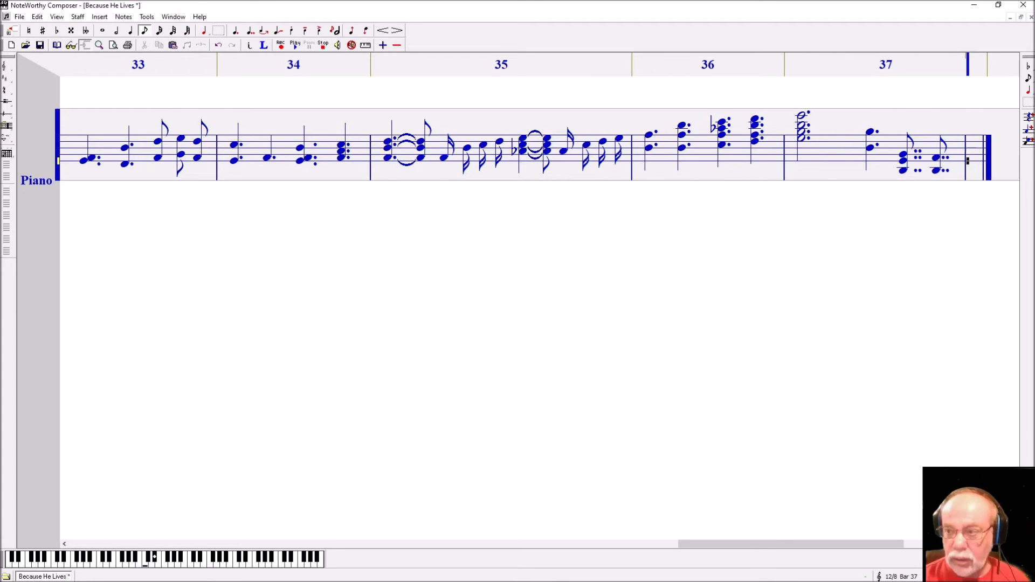
- Start treble measure 38 with a dotted quarter-note chord of low B flat and E flat
{"action": "key", "text": "4"}
{"action": "key", "text": "Return"}
{"action": "key", "text": "shift+Left"}
{"action": "key", "text": "period"}
{"action": "key", "text": "End"}
- Add a quarter-note B flat octave and a quarter-note chord of B flat, E flat, G flat and B flat, tied to a matching eighth-note chord
{"action": "key", "text": "Return"}
{"action": "key", "text": "Return"}
{"action": "key", "text": "9"}
{"action": "key", "text": "ctrl+Return"}
{"action": "key", "text": "slash"}
{"action": "key", "text": "4"}
{"action": "key", "text": "Return"}
{"action": "key", "text": "ctrl+Return"}
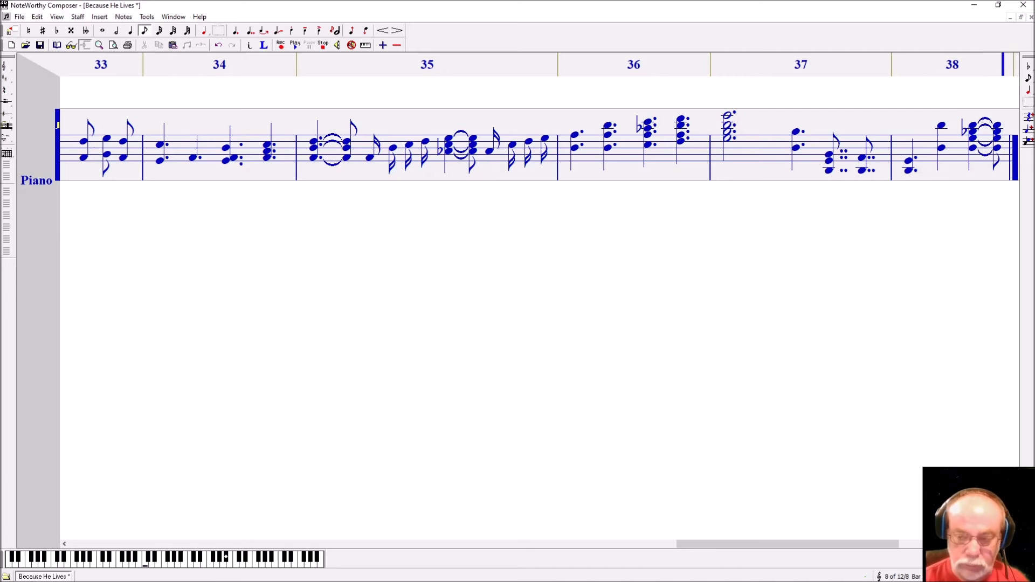
- Dot the second and third chords of treble measure 38, and finish the measure with an eighth-note chord of C, E flat and high C
{"action": "key", "text": "shift+Left"}
{"action": "key", "text": "shift+Left"}
{"action": "key", "text": "period"}
{"action": "key", "text": "End"}
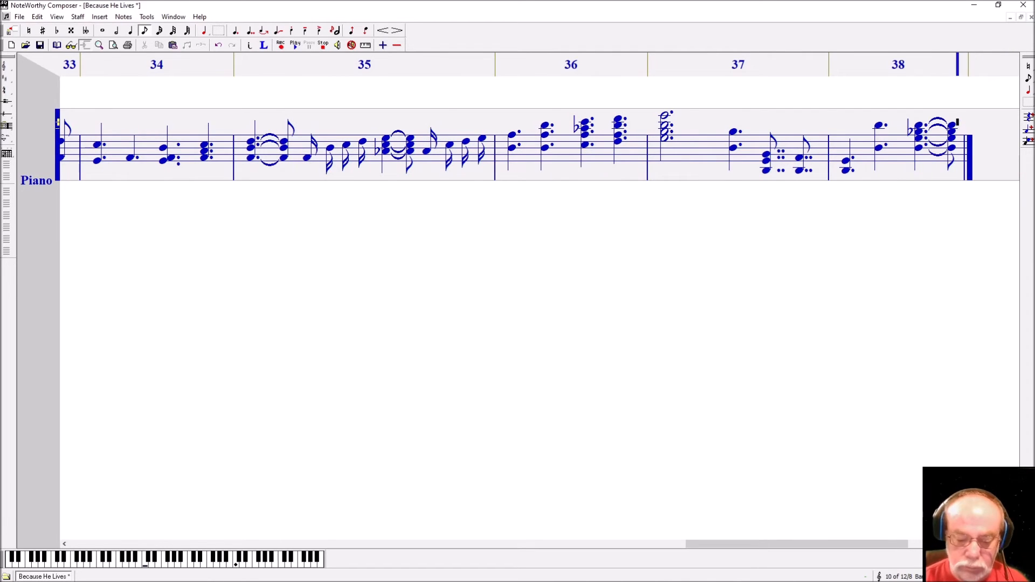
{"action": "key", "text": "Return"}
{"action": "key", "text": "Tab"}
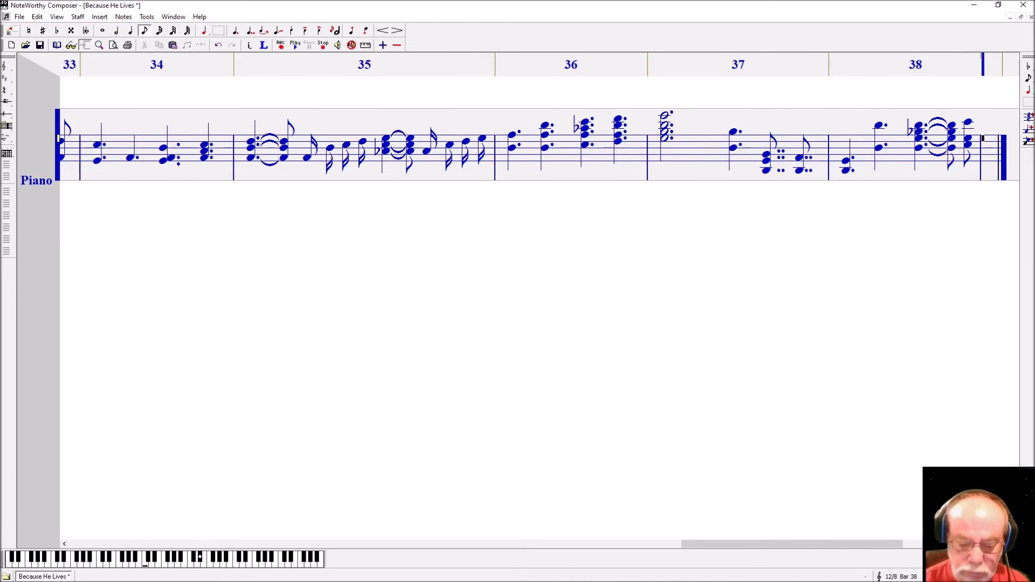
- Start treble measure 39 with a quarter-note chord of F, B flat and D
{"action": "key", "text": "4"}
{"action": "key", "text": "Return"}
{"action": "key", "text": "Left"}
{"action": "key", "text": "period"}
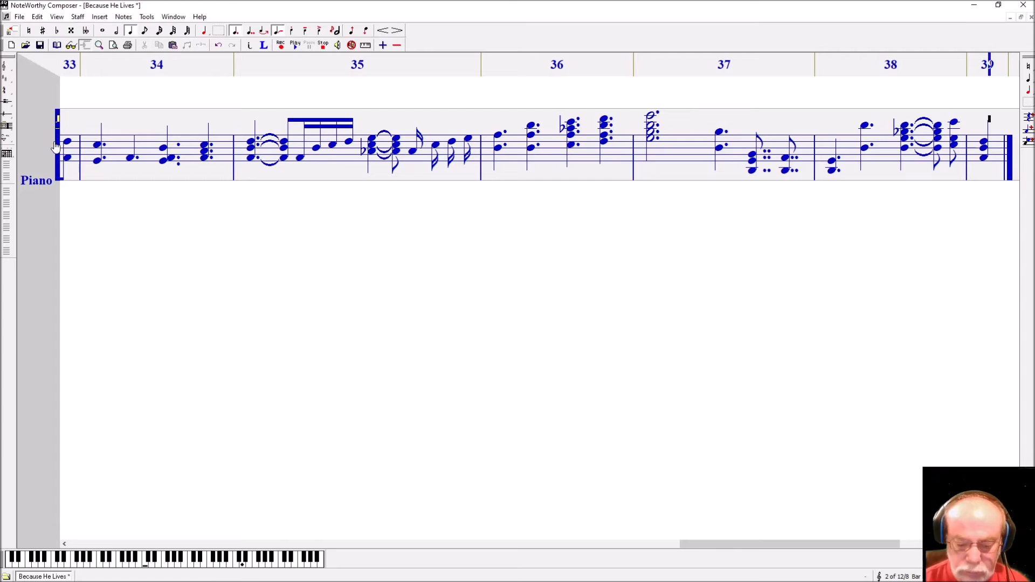
- Raise the opening chord of treble measure 39 by an octave
{"action": "key", "text": "shift+Left"}
{"action": "key", "text": "ctrl+shift+Up"}
{"action": "key", "text": "ctrl+shift+Up"}
{"action": "key", "text": "ctrl+shift+Up"}
{"action": "key", "text": "ctrl+shift+Up"}
{"action": "key", "text": "ctrl+shift+Up"}
{"action": "key", "text": "Right"}
- Add a D below the raised chord in treble measure 39, make the chord dotted, and start ties from it
{"action": "key", "text": "ctrl+Return"}
{"action": "key", "text": "ctrl+z"}
{"action": "key", "text": "ctrl+Return"}
{"action": "key", "text": "shift+Left"}
{"action": "key", "text": "period"}
{"action": "key", "text": "slash"}
{"action": "key", "text": "Right"}
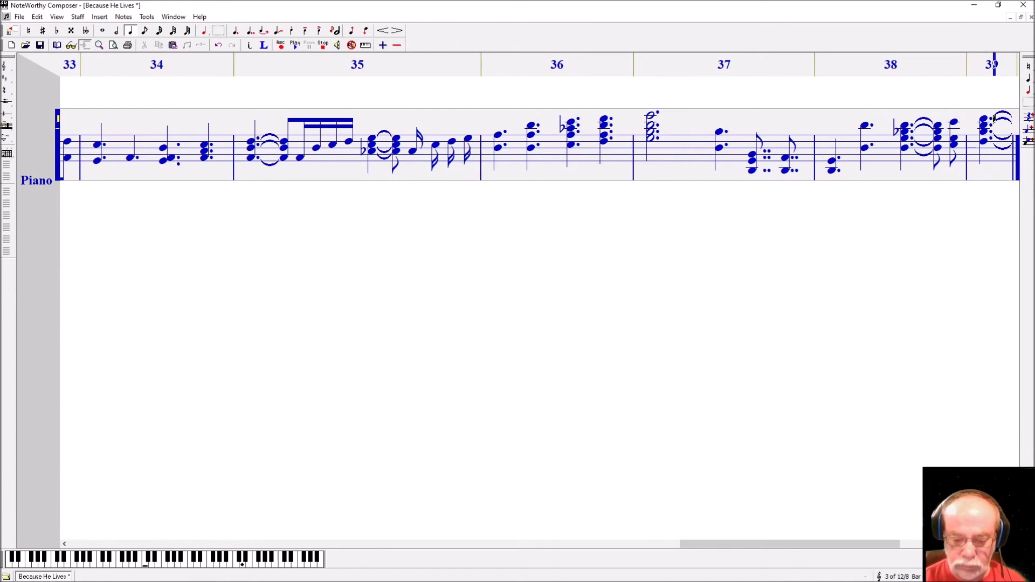
{"action": "key", "text": "ctrl+z"}
{"action": "key", "text": "ctrl+z"}
{"action": "key", "text": "ctrl+z"}
{"action": "key", "text": "ctrl+y"}
{"action": "key", "text": "ctrl+y"}
{"action": "key", "text": "ctrl+y"}
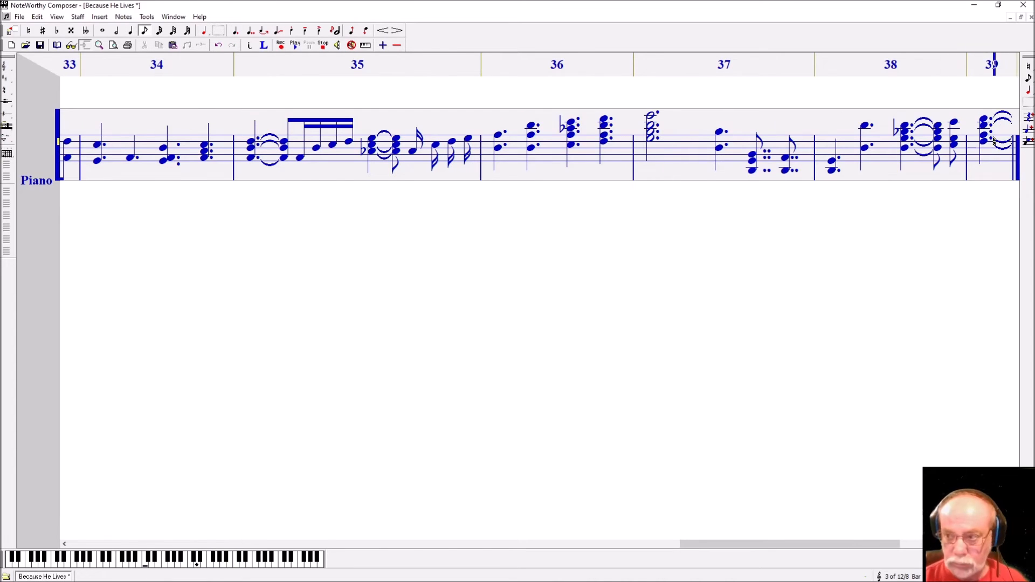
- Add the tied eighth-note chord of D, F, B flat and high D in treble measure 39
{"action": "key", "text": "Return"}
{"action": "key", "text": "Up"}
{"action": "key", "text": "Up"}
{"action": "key", "text": "ctrl+Return"}
{"action": "key", "text": "Up"}
{"action": "key", "text": "Up"}
{"action": "key", "text": "Up"}
{"action": "key", "text": "ctrl+Return"}
{"action": "key", "text": "Up"}
{"action": "key", "text": "Up"}
{"action": "key", "text": "ctrl+Return"}
- Add an eighth-note chord of E flat and high C after the tied chord in treble measure 39
{"action": "key", "text": "Down"}
{"action": "key", "text": "Return"}
{"action": "key", "text": "Down"}
{"action": "key", "text": "Down"}
{"action": "key", "text": "Down"}
{"action": "key", "text": "Down"}
{"action": "key", "text": "Down"}
{"action": "key", "text": "ctrl+Return"}
- Add an eighth-note chord of F and high D as the next chord in treble measure 39
{"action": "key", "text": "Up"}
{"action": "key", "text": "Return"}
{"action": "key", "text": "Up"}
{"action": "key", "text": "Up"}
{"action": "key", "text": "Up"}
{"action": "key", "text": "Up"}
{"action": "key", "text": "Up"}
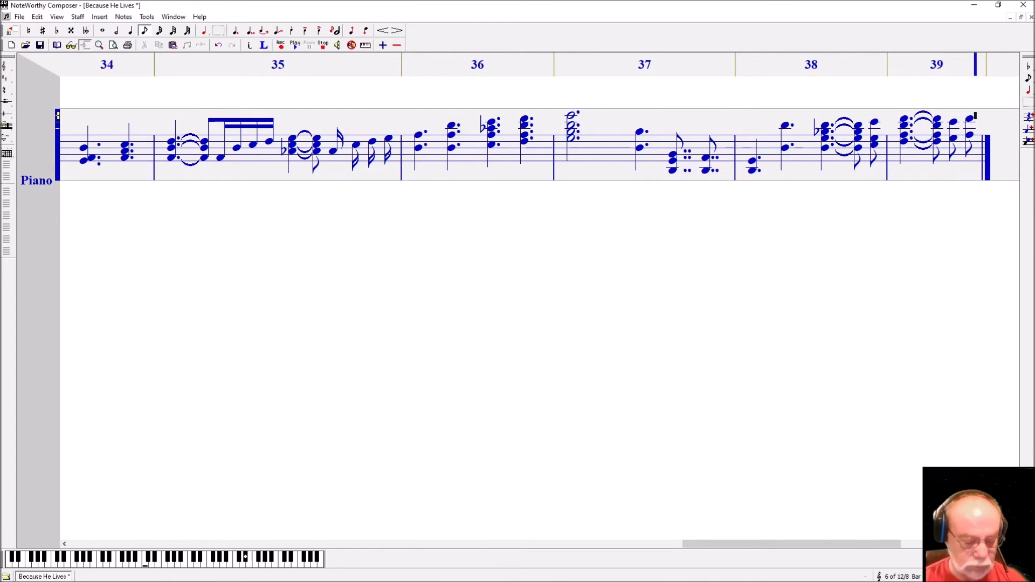
- Add a dotted quarter-note chord of G and high E flat to treble measure 39
{"action": "key", "text": "3"}
{"action": "key", "text": "Return"}
{"action": "key", "text": "Down"}
{"action": "key", "text": "Down"}
{"action": "key", "text": "Down"}
{"action": "key", "text": "Down"}
{"action": "key", "text": "Down"}
{"action": "key", "text": "ctrl+Return"}
{"action": "key", "text": "shift+Left"}
{"action": "key", "text": "period"}
{"action": "key", "text": "Right"}
- Complete treble measure 39 with a dotted quarter-note chord of F and high D, and beam the measure
{"action": "key", "text": "Down"}
{"action": "key", "text": "Return"}
{"action": "key", "text": "Up"}
{"action": "key", "text": "Up"}
{"action": "key", "text": "Up"}
{"action": "key", "text": "Up"}
{"action": "key", "text": "Up"}
{"action": "key", "text": "ctrl+Return"}
{"action": "key", "text": "shift+Left"}
{"action": "key", "text": "period"}
{"action": "key", "text": "Right"}
{"action": "key", "text": "ctrl+b"}
- Start bass measure 25 with three rising eighth notes: low B flat, F and D
{"action": "key", "text": "Page_Down"}
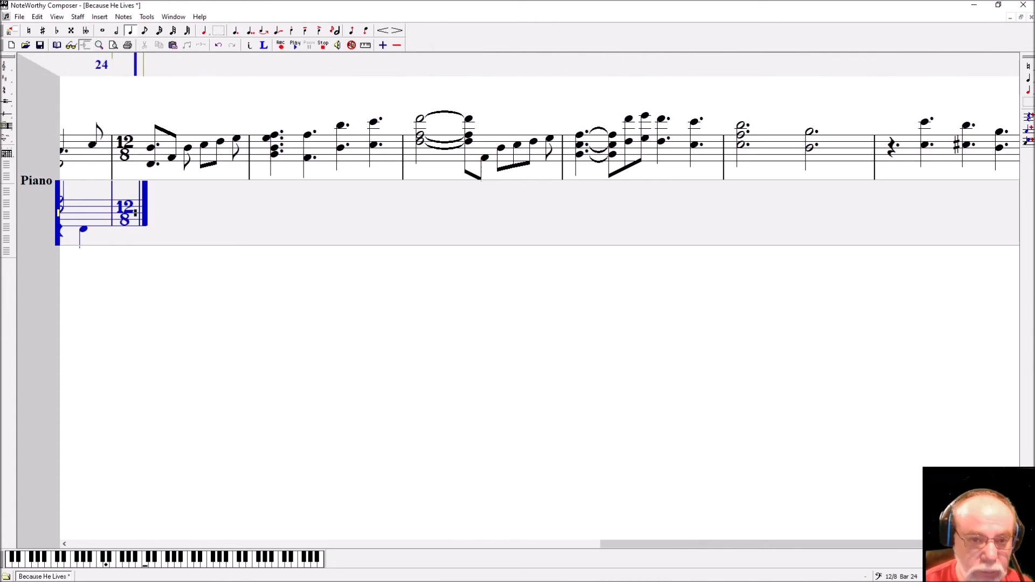
{"action": "key", "text": "4"}
{"action": "key", "text": "Return"}
{"action": "key", "text": "Up"}
{"action": "key", "text": "Up"}
{"action": "key", "text": "Up"}
{"action": "key", "text": "Up"}
{"action": "key", "text": "Return"}
{"action": "key", "text": "Up"}
{"action": "key", "text": "Up"}
{"action": "key", "text": "Up"}
{"action": "key", "text": "Up"}
{"action": "key", "text": "Up"}
{"action": "key", "text": "Return"}
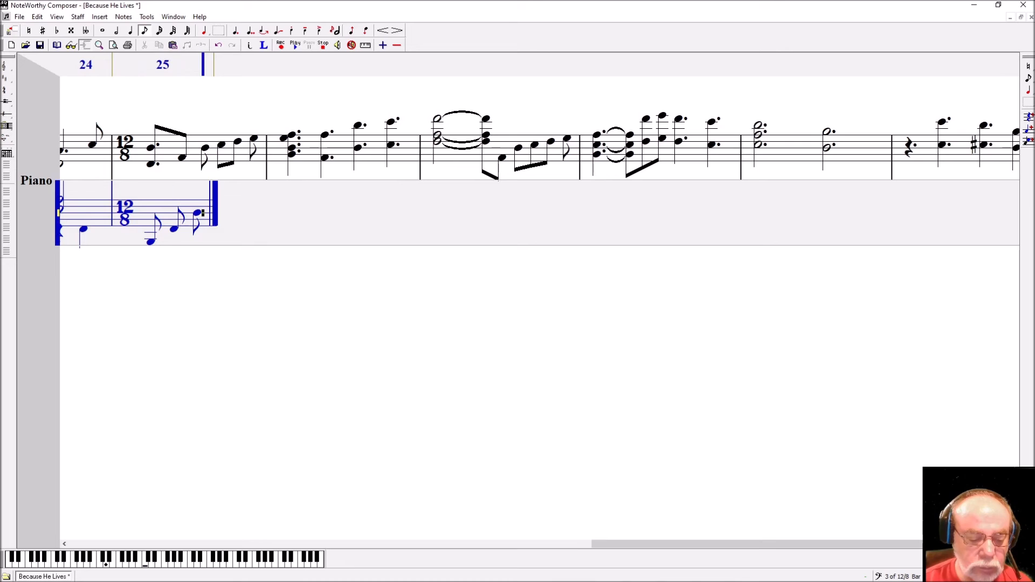
- Continue bass measure 25 with three rising eighth notes: F, B flat and C
{"action": "key", "text": "Up"}
{"action": "key", "text": "Up"}
{"action": "key", "text": "Return"}
{"action": "key", "text": "Up"}
{"action": "key", "text": "Up"}
{"action": "key", "text": "Up"}
{"action": "key", "text": "Return"}
{"action": "key", "text": "Up"}
{"action": "key", "text": "Return"}
- Complete bass measure 25 with a dotted half note on high D and a bar line
{"action": "key", "text": "Up"}
{"action": "key", "text": "2"}
{"action": "key", "text": "period"}
{"action": "key", "text": "Return"}
{"action": "key", "text": "Tab"}
{"action": "key", "text": "Down"}
{"action": "key", "text": "Down"}
{"action": "key", "text": "Down"}
{"action": "key", "text": "Down"}
{"action": "key", "text": "Down"}
{"action": "key", "text": "Down"}
{"action": "key", "text": "Down"}
{"action": "key", "text": "Down"}
{"action": "key", "text": "Down"}
{"action": "key", "text": "Down"}
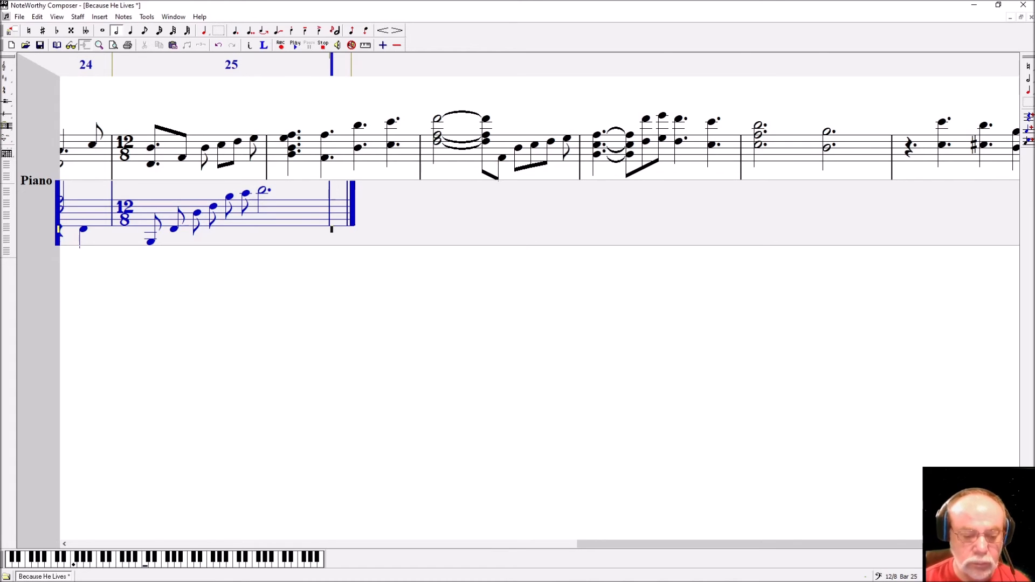
- Lengthen the first chord of treble measure 25 to a dotted half note and insert an eighth rest after it
{"action": "key", "text": "Page_Up"}
{"action": "key", "text": "ctrl+Left"}
{"action": "key", "text": "ctrl+Left"}
{"action": "key", "text": "Right"}
{"action": "key", "text": "shift+Right"}
{"action": "key", "text": "2"}
{"action": "key", "text": "Right"}
{"action": "key", "text": "4"}
{"action": "key", "text": "space"}
- Beam the eighth notes of bass measure 25 and start bass measure 26 with eighth notes low F and E flat
{"action": "key", "text": "Page_Down"}
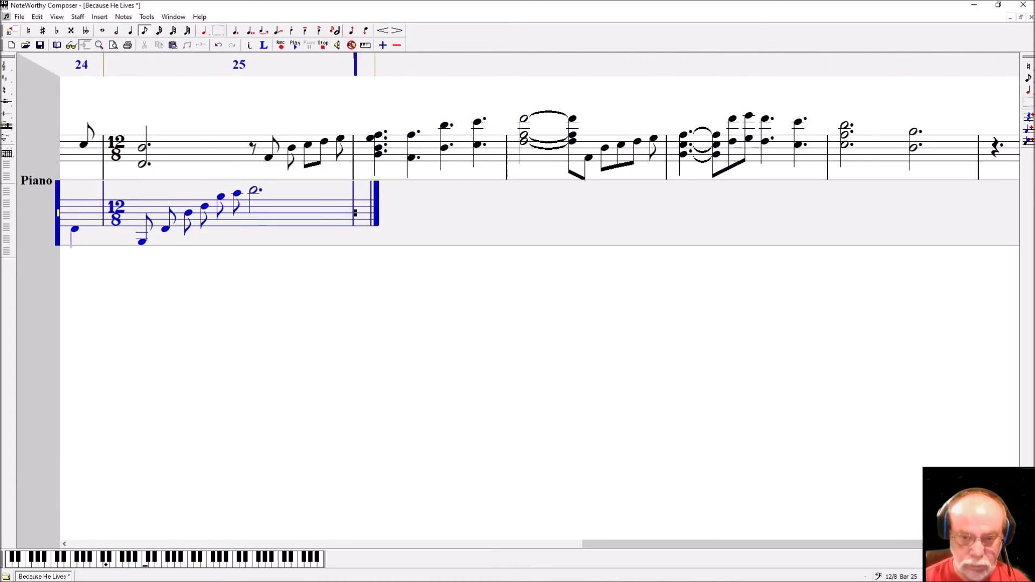
{"action": "key", "text": "ctrl+b"}
{"action": "key", "text": "Return"}
{"action": "key", "text": "Up"}
{"action": "key", "text": "Up"}
{"action": "key", "text": "Up"}
{"action": "key", "text": "Up"}
{"action": "key", "text": "Up"}
{"action": "key", "text": "Up"}
{"action": "key", "text": "Return"}
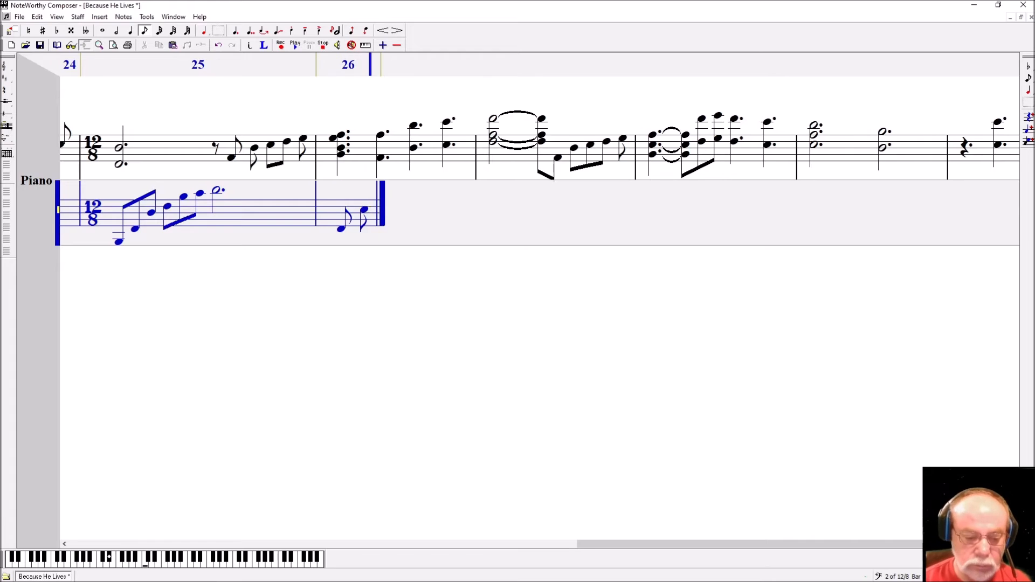
- Complete bass measure 26 with an eighth note G, a dotted quarter B flat tied to a dotted half B flat, and a bar line
{"action": "key", "text": "Up"}
{"action": "key", "text": "Up"}
{"action": "key", "text": "Return"}
{"action": "key", "text": "Up"}
{"action": "key", "text": "Up"}
{"action": "key", "text": "3"}
{"action": "key", "text": "period"}
{"action": "key", "text": "slash"}
{"action": "key", "text": "Return"}
{"action": "key", "text": "2"}
{"action": "key", "text": "period"}
{"action": "key", "text": "Return"}
{"action": "key", "text": "Tab"}
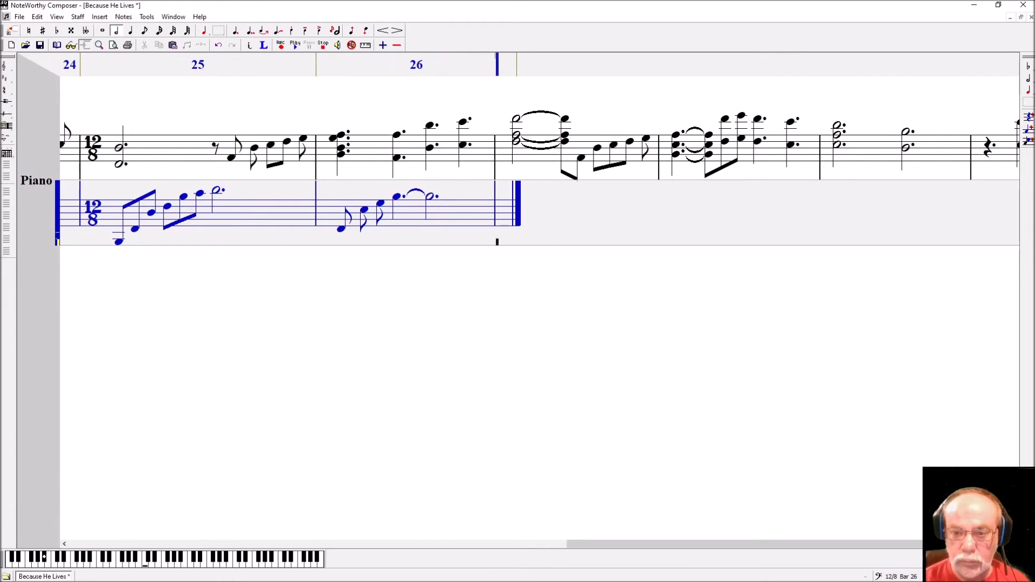
- Start bass measure 27 with four rising eighth notes: low B flat, F, D and F
{"action": "key", "text": "4"}
{"action": "key", "text": "Return"}
{"action": "key", "text": "Up"}
{"action": "key", "text": "Up"}
{"action": "key", "text": "Up"}
{"action": "key", "text": "Up"}
{"action": "key", "text": "Return"}
{"action": "key", "text": "Up"}
{"action": "key", "text": "Up"}
{"action": "key", "text": "Up"}
{"action": "key", "text": "Up"}
{"action": "key", "text": "Up"}
{"action": "key", "text": "Return"}
{"action": "key", "text": "Up"}
{"action": "key", "text": "Up"}
{"action": "key", "text": "Return"}
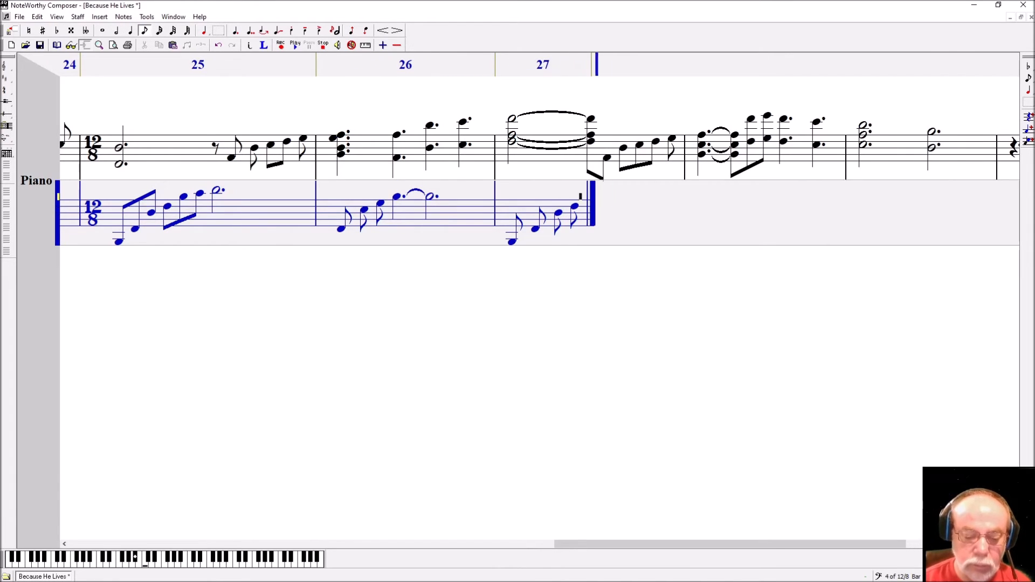
- Continue bass measure 27 with eighth notes B flat and C and a dotted half note on high D
{"action": "key", "text": "Up"}
{"action": "key", "text": "Up"}
{"action": "key", "text": "Up"}
{"action": "key", "text": "Return"}
{"action": "key", "text": "Up"}
{"action": "key", "text": "Return"}
{"action": "key", "text": "2"}
{"action": "key", "text": "period"}
{"action": "key", "text": "Return"}
- Beam the eighth notes of bass measures 26 and 27 in groups of three and close measure 27 with a bar line
{"action": "key", "text": "Page_Up"}
{"action": "key", "text": "Left"}
{"action": "key", "text": "Left"}
{"action": "key", "text": "Left"}
{"action": "key", "text": "ctrl+period"}
{"action": "key", "text": "Page_Down"}
{"action": "key", "text": "Tab"}
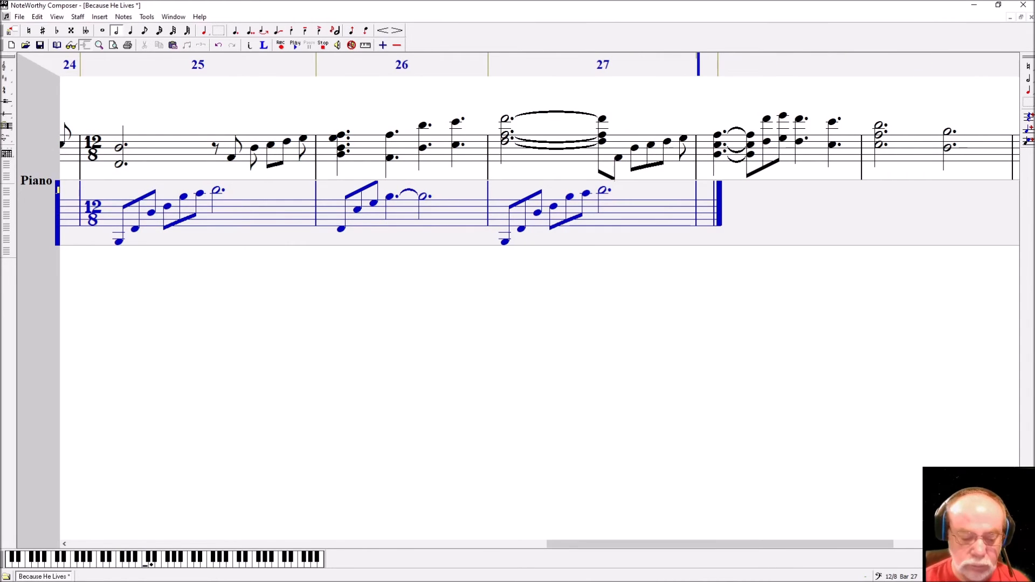
- Start bass measure 28 with a dotted quarter chord of A flat and high D
{"action": "key", "text": "3"}
{"action": "key", "text": "Return"}
{"action": "key", "text": "Down"}
{"action": "key", "text": "Down"}
{"action": "key", "text": "Down"}
{"action": "key", "text": "8"}
{"action": "key", "text": "ctrl+Return"}
{"action": "key", "text": "shift+Left"}
{"action": "key", "text": "ctrl+period"}
{"action": "key", "text": "Right"}
- Add a dotted quarter low B flat tied to an eighth note low B flat in bass measure 28
{"action": "key", "text": "Down"}
{"action": "key", "text": "Down"}
{"action": "key", "text": "Down"}
{"action": "key", "text": "Down"}
{"action": "key", "text": "Down"}
{"action": "key", "text": "Down"}
{"action": "key", "text": "Down"}
{"action": "key", "text": "Down"}
{"action": "key", "text": "Down"}
{"action": "key", "text": "Down"}
{"action": "key", "text": "Down"}
{"action": "key", "text": "Down"}
{"action": "key", "text": "Down"}
{"action": "key", "text": "period"}
{"action": "key", "text": "semicolon"}
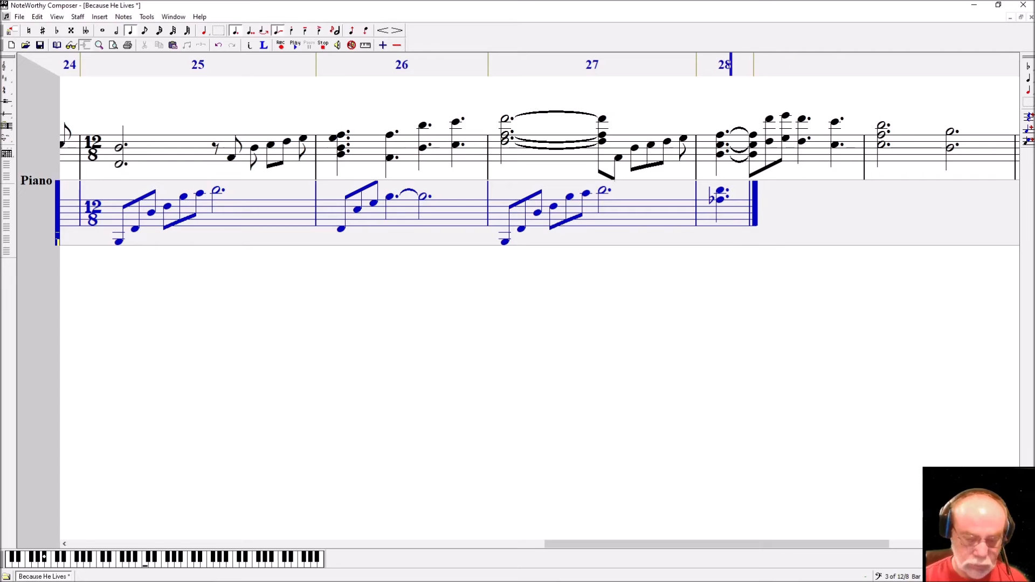
{"action": "key", "text": "Return"}
{"action": "key", "text": "4"}
{"action": "key", "text": "Return"}
- Complete bass measure 28 with eighth notes B flat and F, a dotted quarter on the top-line A, and a bar line
{"action": "key", "text": "Up"}
{"action": "key", "text": "Up"}
{"action": "key", "text": "Up"}
{"action": "key", "text": "Up"}
{"action": "key", "text": "Up"}
{"action": "key", "text": "Up"}
{"action": "key", "text": "Up"}
{"action": "key", "text": "Return"}
{"action": "key", "text": "Up"}
{"action": "key", "text": "Up"}
{"action": "key", "text": "Up"}
{"action": "key", "text": "Up"}
{"action": "key", "text": "Return"}
{"action": "key", "text": "3"}
{"action": "key", "text": "Up"}
{"action": "key", "text": "Up"}
{"action": "key", "text": "period"}
{"action": "key", "text": "Return"}
{"action": "key", "text": "Tab"}
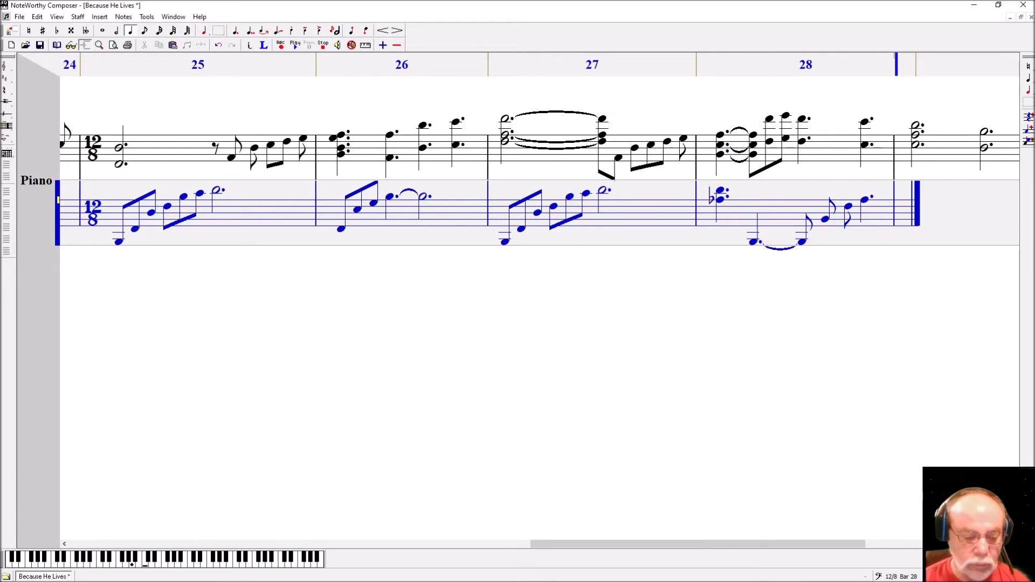
- Start bass measure 29 with four rising quarter notes: low E flat, B flat, F and G
{"action": "key", "text": "Return"}
{"action": "key", "text": "Up"}
{"action": "key", "text": "Up"}
{"action": "key", "text": "Up"}
{"action": "key", "text": "Up"}
{"action": "key", "text": "Return"}
{"action": "key", "text": "Up"}
{"action": "key", "text": "Up"}
{"action": "key", "text": "Up"}
{"action": "key", "text": "Up"}
{"action": "key", "text": "Return"}
{"action": "key", "text": "Up"}
{"action": "key", "text": "Return"}
- Continue bass measure 29 with quarter notes B flat and C, then a dotted quarter high E flat tied to an eighth note E flat
{"action": "key", "text": "Up"}
{"action": "key", "text": "Up"}
{"action": "key", "text": "Return"}
{"action": "key", "text": "Up"}
{"action": "key", "text": "Return"}
{"action": "key", "text": "Up"}
{"action": "key", "text": "Up"}
{"action": "key", "text": "period"}
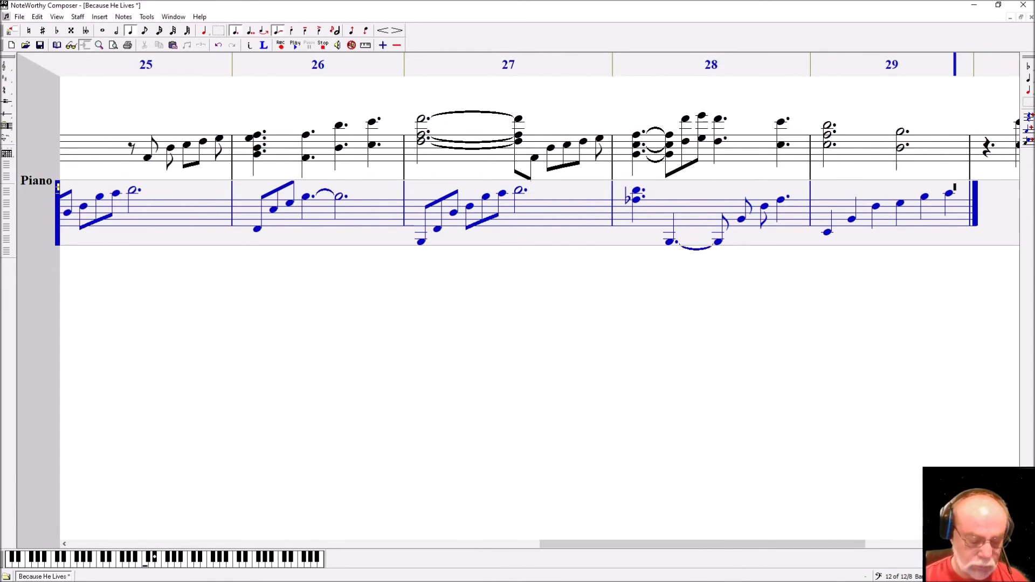
{"action": "key", "text": "slash"}
{"action": "key", "text": "Return"}
{"action": "key", "text": "4"}
{"action": "key", "text": "Return"}
- Convert the first seven notes of bass measure 29 to eighth-note length
{"action": "key", "text": "Down"}
{"action": "key", "text": "Down"}
{"action": "key", "text": "Down"}
{"action": "key", "text": "Down"}
{"action": "key", "text": "Down"}
{"action": "key", "text": "Down"}
{"action": "key", "text": "Down"}
{"action": "key", "text": "Down"}
{"action": "key", "text": "Left"}
{"action": "key", "text": "shift+Left"}
{"action": "key", "text": "shift+Left"}
{"action": "key", "text": "shift+Left"}
{"action": "key", "text": "shift+Left"}
{"action": "key", "text": "shift+Left"}
{"action": "key", "text": "shift+Left"}
{"action": "key", "text": "shift+Left"}
{"action": "key", "text": "ctrl+4"}
{"action": "key", "text": "End"}
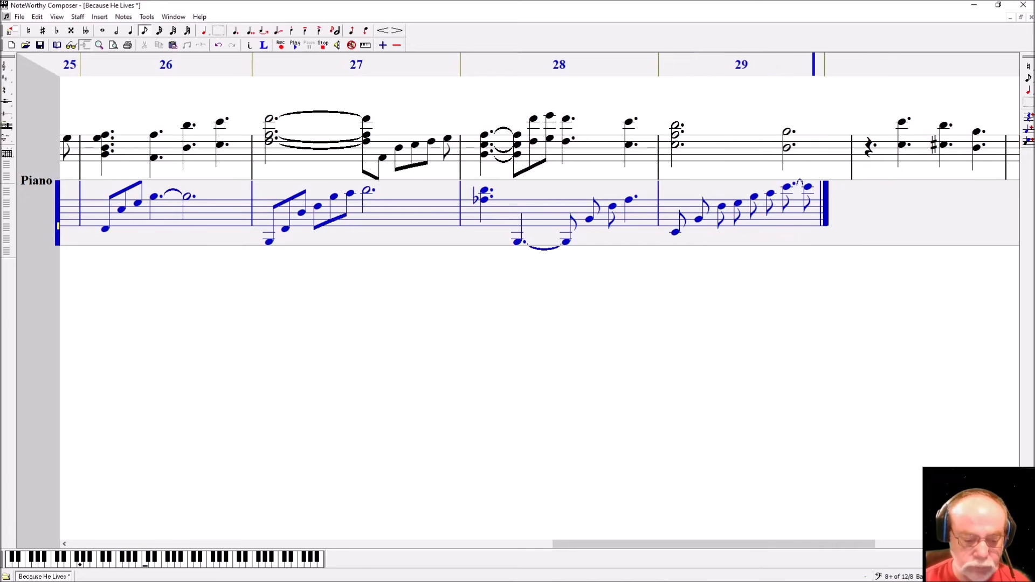
- Add eighth notes low E flat and D to bass measure 29 and close it with a bar line
{"action": "key", "text": "Down"}
{"action": "key", "text": "Down"}
{"action": "key", "text": "Return"}
{"action": "key", "text": "Down"}
{"action": "key", "text": "Return"}
{"action": "key", "text": "Tab"}
- Start bass measure 30 with a dotted half chord of low C, G, E flat and B flat
{"action": "key", "text": "2"}
{"action": "key", "text": "Down"}
{"action": "key", "text": "Return"}
{"action": "key", "text": "Up"}
{"action": "key", "text": "Up"}
{"action": "key", "text": "Up"}
{"action": "key", "text": "ctrl+Return"}
{"action": "key", "text": "Up"}
{"action": "key", "text": "Up"}
{"action": "key", "text": "Up"}
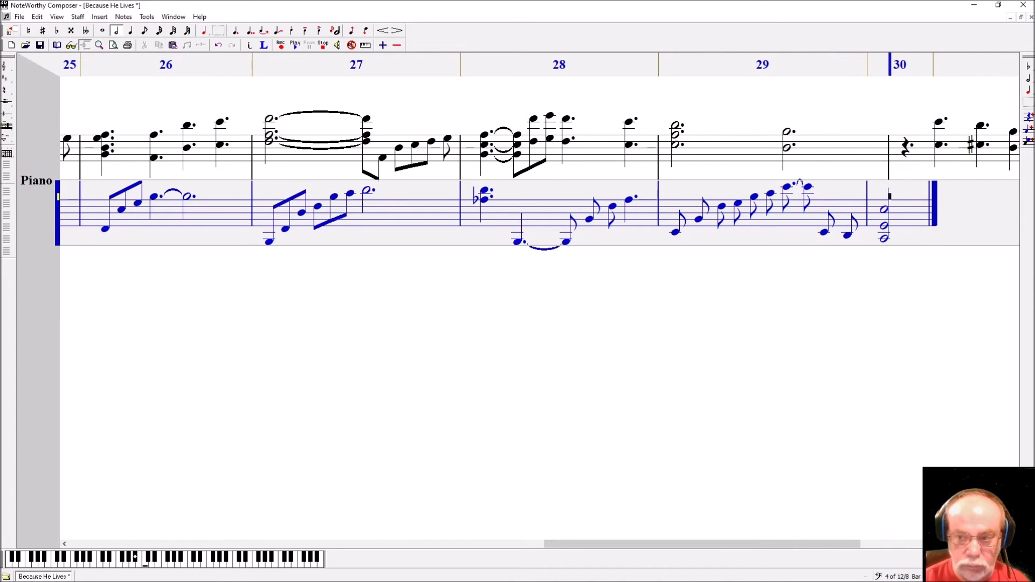
{"action": "key", "text": "ctrl+Return"}
{"action": "key", "text": "ctrl+period"}
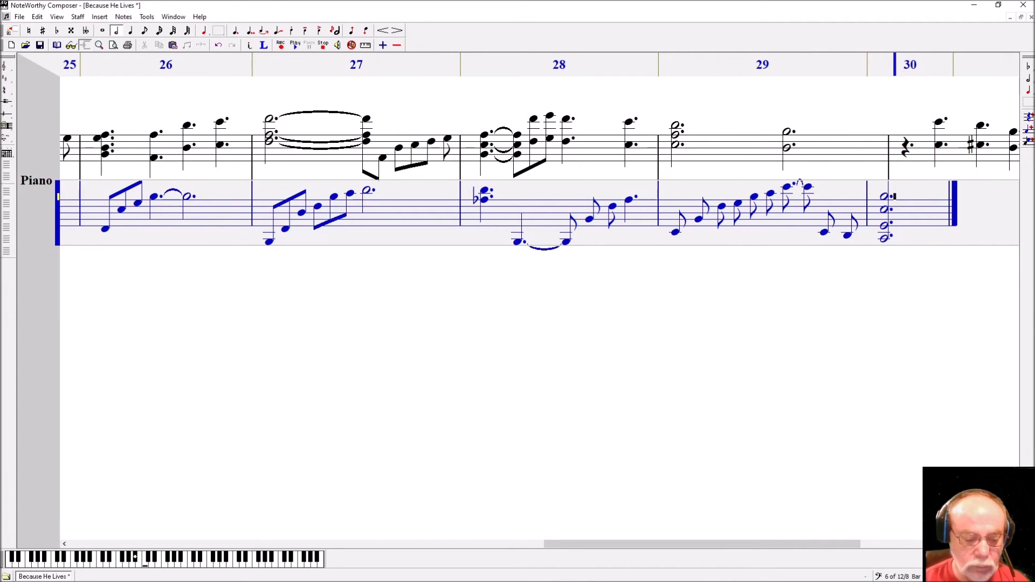
- Change the tied high E flat near the end of bass measure 29 to a dotted quarter note
{"action": "key", "text": "Left"}
{"action": "key", "text": "Left"}
{"action": "key", "text": "Left"}
{"action": "key", "text": "Left"}
{"action": "key", "text": "Left"}
{"action": "key", "text": "Left"}
{"action": "key", "text": "shift+Right"}
{"action": "key", "text": "ctrl+3"}
- Apply automatic beaming to the bass staff
{"action": "key", "text": "End"}
{"action": "key", "text": "alt+t"}
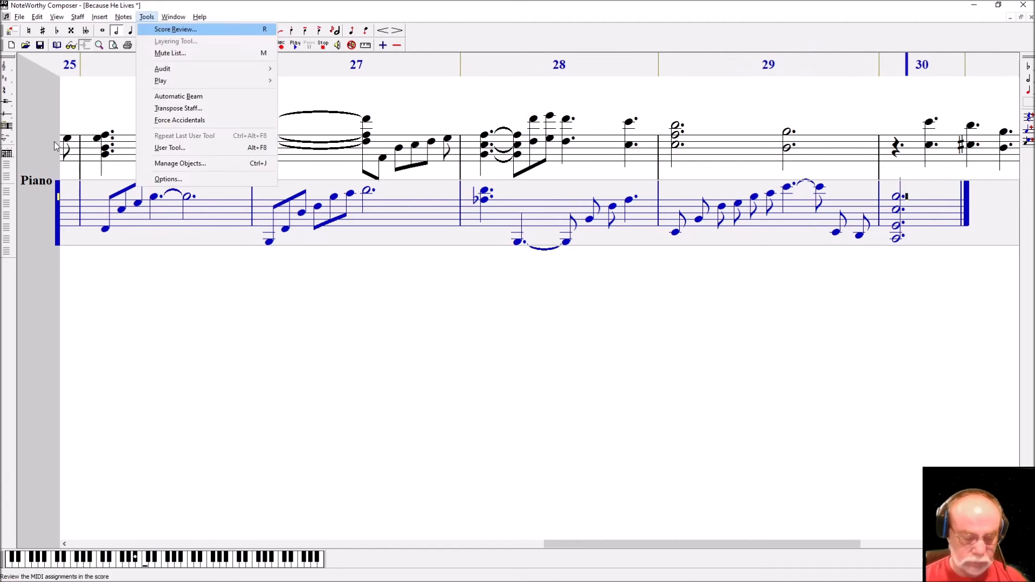
{"action": "key", "text": "b"}
- Add an eighth note C sharp after the dotted half chord in bass measure 30
{"action": "key", "text": "Down"}
{"action": "key", "text": "Down"}
{"action": "key", "text": "Down"}
{"action": "key", "text": "Down"}
{"action": "key", "text": "Down"}
{"action": "key", "text": "Down"}
{"action": "scroll", "coordinate": [538, 307], "scroll_direction": "right", "scroll_amount": 3}
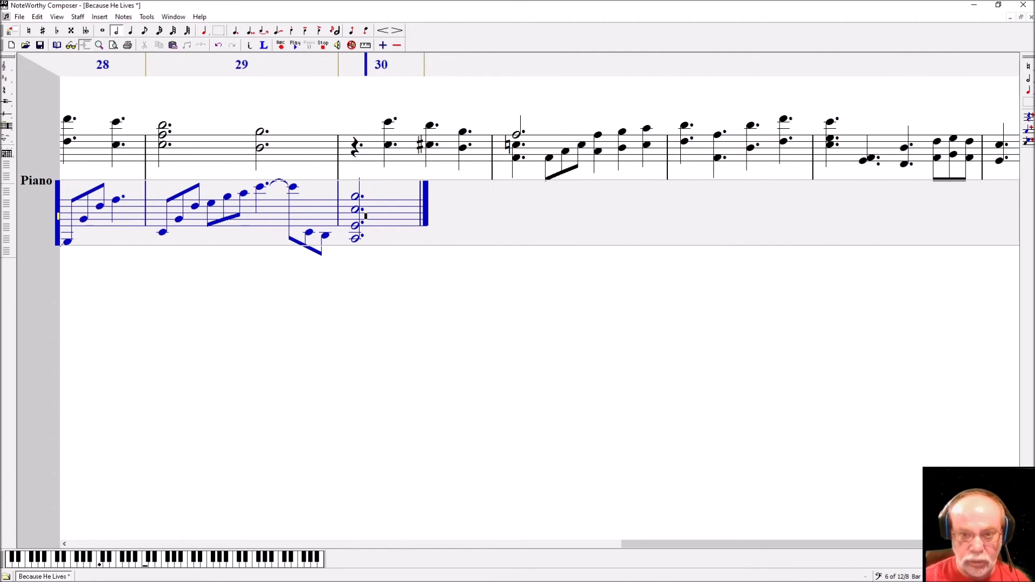
{"action": "key", "text": "8"}
{"action": "key", "text": "plus"}
{"action": "key", "text": "Return"}
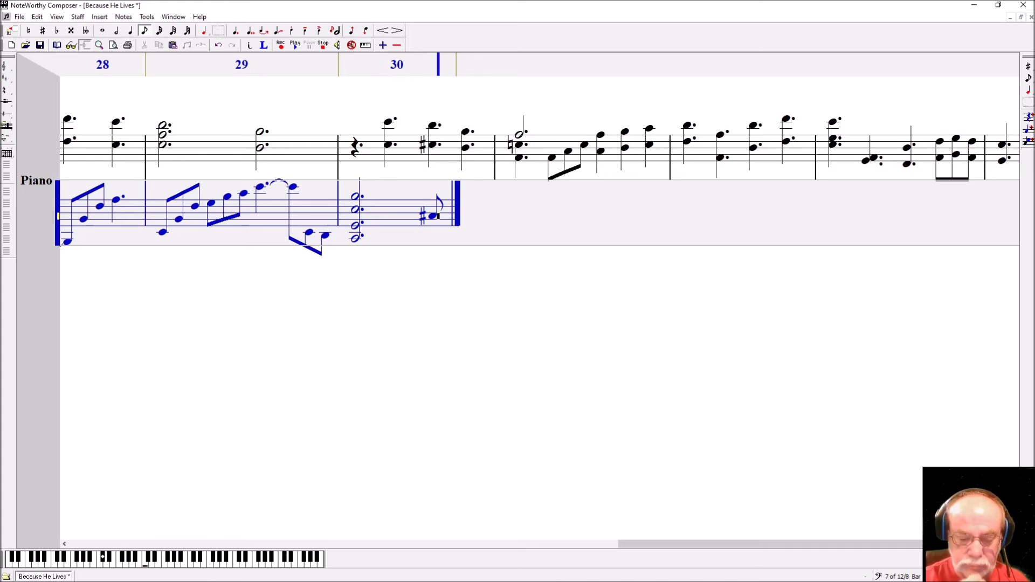
- Finish bass measure 30 with eighth notes B flat and high E natural, the E tied to a dotted quarter, and a bar line
{"action": "key", "text": "Return"}
{"action": "key", "text": "Up"}
{"action": "key", "text": "Up"}
{"action": "key", "text": "Up"}
{"action": "key", "text": "n"}
{"action": "key", "text": "slash"}
{"action": "key", "text": "Return"}
{"action": "key", "text": "3"}
{"action": "key", "text": "period"}
{"action": "key", "text": "Return"}
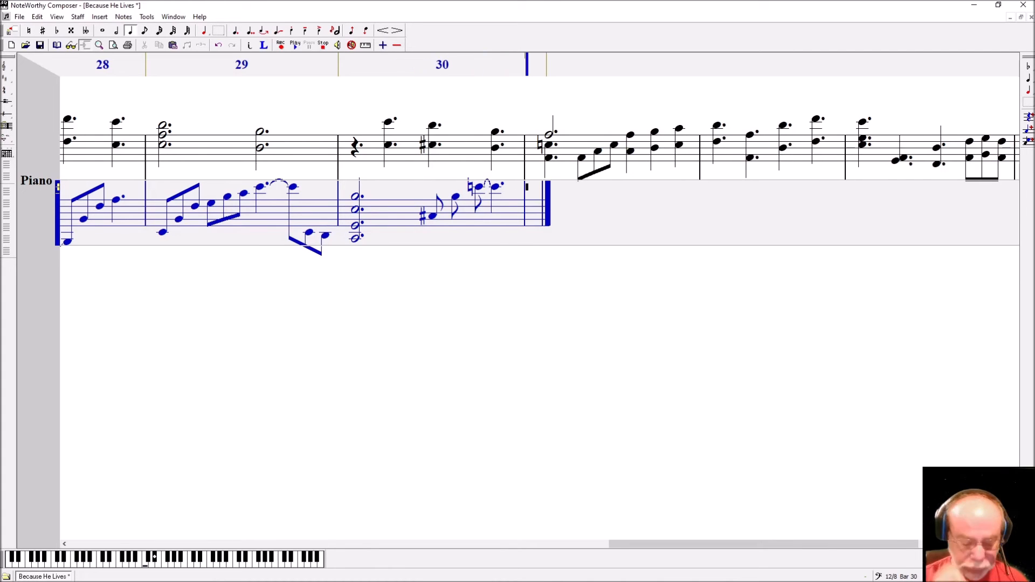
{"action": "key", "text": "Tab"}
- Start bass measure 31 with eighth notes D, A and C, the C tied to a dotted quarter C
{"action": "key", "text": "4"}
{"action": "key", "text": "Return"}
{"action": "key", "text": "Return"}
{"action": "key", "text": "slash"}
{"action": "key", "text": "Return"}
{"action": "key", "text": "3"}
{"action": "key", "text": "period"}
{"action": "key", "text": "Return"}
- Complete bass measure 31 with an eighth note D, a quarter note A, a dotted quarter C and a bar line
{"action": "key", "text": "4"}
{"action": "key", "text": "Return"}
{"action": "key", "text": "3"}
{"action": "key", "text": "Return"}
{"action": "key", "text": "period"}
{"action": "key", "text": "Return"}
{"action": "key", "text": "Tab"}
- Start bass measure 32 with eighth notes low G, D, F tied to F, and B flat
{"action": "key", "text": "4"}
{"action": "key", "text": "Return"}
{"action": "key", "text": "Return"}
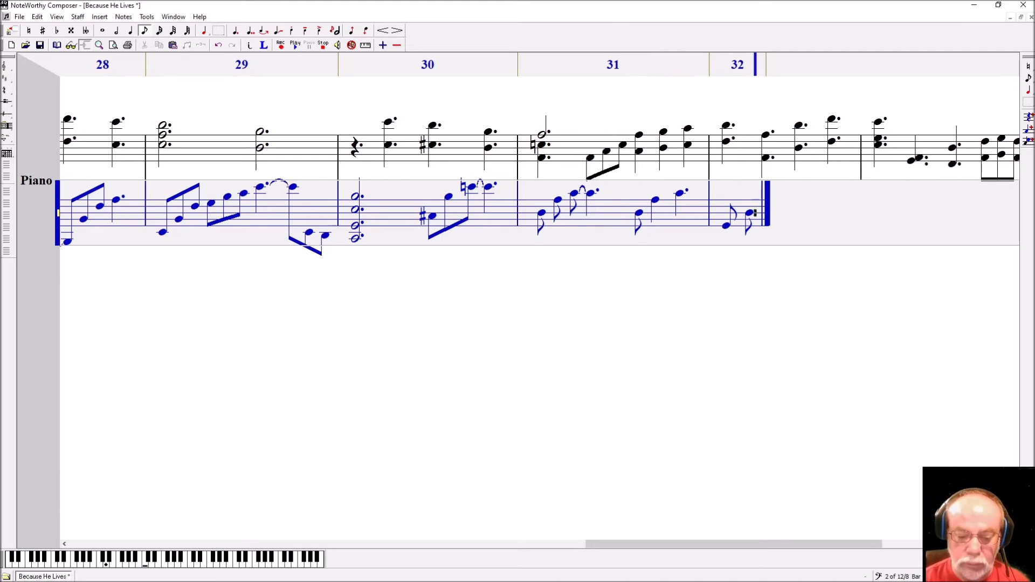
{"action": "key", "text": "slash"}
{"action": "key", "text": "Return"}
{"action": "key", "text": "Return"}
{"action": "key", "text": "Return"}
- Finish bass measure 32 with an eighth note C, a dotted half note D and a bar line
{"action": "key", "text": "Up"}
{"action": "key", "text": "Return"}
{"action": "key", "text": "Up"}
{"action": "key", "text": "2"}
{"action": "key", "text": "period"}
{"action": "key", "text": "Return"}
{"action": "key", "text": "Tab"}
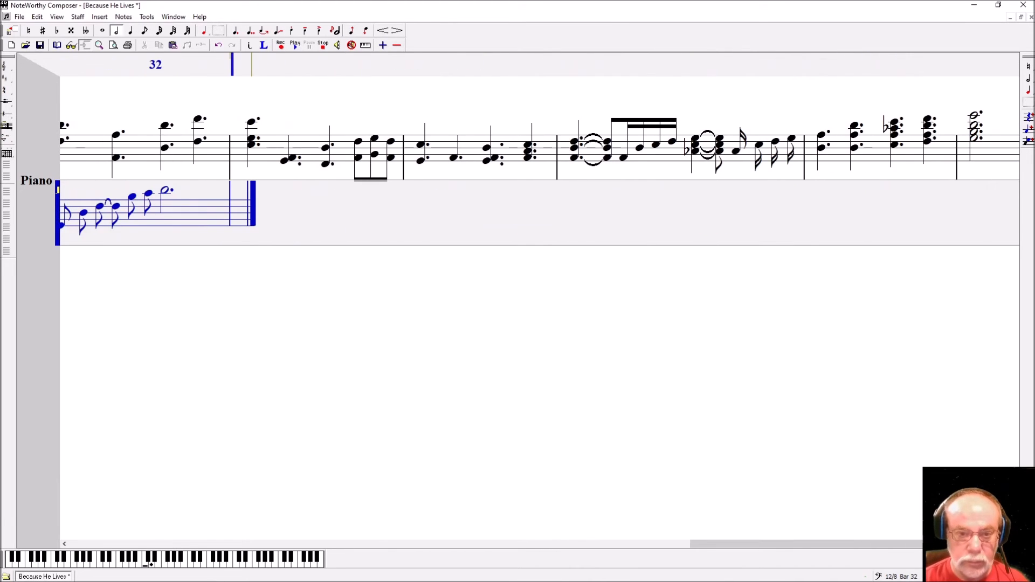
- Start bass measure 33 with eighth notes C, G, B flat tied to B flat, B flat and G
{"action": "key", "text": "4"}
{"action": "key", "text": "Return"}
{"action": "key", "text": "Return"}
{"action": "key", "text": "slash"}
{"action": "key", "text": "Return"}
{"action": "key", "text": "Return"}
{"action": "key", "text": "Return"}
{"action": "key", "text": "Return"}
- Complete bass measure 33 with eighth notes low B flat, G and B flat tied to a dotted quarter B flat, plus a bar line
{"action": "key", "text": "Return"}
{"action": "key", "text": "Return"}
{"action": "key", "text": "slash"}
{"action": "key", "text": "Return"}
{"action": "key", "text": "3"}
{"action": "key", "text": "period"}
{"action": "key", "text": "Return"}
{"action": "key", "text": "Tab"}
- Start bass measure 34 with eighth notes low A, F, A tied to A, F and low A
{"action": "key", "text": "4"}
{"action": "key", "text": "Return"}
{"action": "key", "text": "Return"}
{"action": "key", "text": "slash"}
{"action": "key", "text": "Return"}
{"action": "key", "text": "Return"}
{"action": "key", "text": "Return"}
{"action": "key", "text": "Down"}
{"action": "key", "text": "Return"}
- Continue bass measure 34 with eighth notes low G, E flat and the G above it
{"action": "key", "text": "Down"}
{"action": "key", "text": "Return"}
{"action": "key", "text": "Up"}
{"action": "key", "text": "Up"}
{"action": "key", "text": "Up"}
{"action": "key", "text": "Up"}
{"action": "key", "text": "Up"}
{"action": "key", "text": "Return"}
{"action": "key", "text": "Up"}
{"action": "key", "text": "Up"}
{"action": "key", "text": "Return"}
- Add eighth notes low F and C to bass measure 34
{"action": "key", "text": "Down"}
{"action": "key", "text": "Down"}
{"action": "key", "text": "Down"}
{"action": "key", "text": "Down"}
{"action": "key", "text": "Down"}
{"action": "key", "text": "Down"}
{"action": "key", "text": "Down"}
{"action": "key", "text": "Down"}
{"action": "key", "text": "Return"}
{"action": "key", "text": "Up"}
{"action": "key", "text": "Up"}
{"action": "key", "text": "Up"}
{"action": "key", "text": "Up"}
{"action": "key", "text": "Return"}
- Finish bass measure 34 with an eighth note A and a bar line, and automatically beam the bass staff
{"action": "key", "text": "Up"}
{"action": "key", "text": "Up"}
{"action": "key", "text": "Up"}
{"action": "key", "text": "Up"}
{"action": "key", "text": "Up"}
{"action": "key", "text": "Return"}
{"action": "key", "text": "Tab"}
{"action": "key", "text": "ctrl+shift+b"}
- Start bass measure 35 with eighth notes B flat and F below the staff
{"action": "key", "text": "Down"}
{"action": "key", "text": "Down"}
{"action": "key", "text": "Down"}
{"action": "key", "text": "Down"}
{"action": "key", "text": "Down"}
{"action": "key", "text": "Down"}
{"action": "key", "text": "Down"}
{"action": "key", "text": "Down"}
{"action": "key", "text": "Down"}
{"action": "key", "text": "Down"}
{"action": "key", "text": "Down"}
{"action": "key", "text": "Down"}
{"action": "key", "text": "Down"}
{"action": "key", "text": "Return"}
{"action": "key", "text": "Up"}
{"action": "key", "text": "Up"}
{"action": "key", "text": "Up"}
{"action": "key", "text": "Up"}
{"action": "key", "text": "Return"}
- Continue bass measure 35 with an eighth note D and a dotted quarter F
{"action": "key", "text": "Up"}
{"action": "key", "text": "Up"}
{"action": "key", "text": "Up"}
{"action": "key", "text": "Up"}
{"action": "key", "text": "Up"}
{"action": "key", "text": "Return"}
{"action": "key", "text": "3"}
{"action": "key", "text": "period"}
{"action": "key", "text": "Up"}
{"action": "key", "text": "Up"}
{"action": "key", "text": "Return"}
- Begin the second half of bass measure 35 with eighth notes low C and A flat, removing the wrongly timed note
{"action": "key", "text": "Down"}
{"action": "key", "text": "Down"}
{"action": "key", "text": "Down"}
{"action": "key", "text": "Down"}
{"action": "key", "text": "Down"}
{"action": "key", "text": "Down"}
{"action": "key", "text": "Down"}
{"action": "key", "text": "Down"}
{"action": "key", "text": "Down"}
{"action": "key", "text": "Down"}
{"action": "key", "text": "Return"}
{"action": "key", "text": "BackSpace"}
{"action": "key", "text": "4"}
{"action": "key", "text": "Return"}
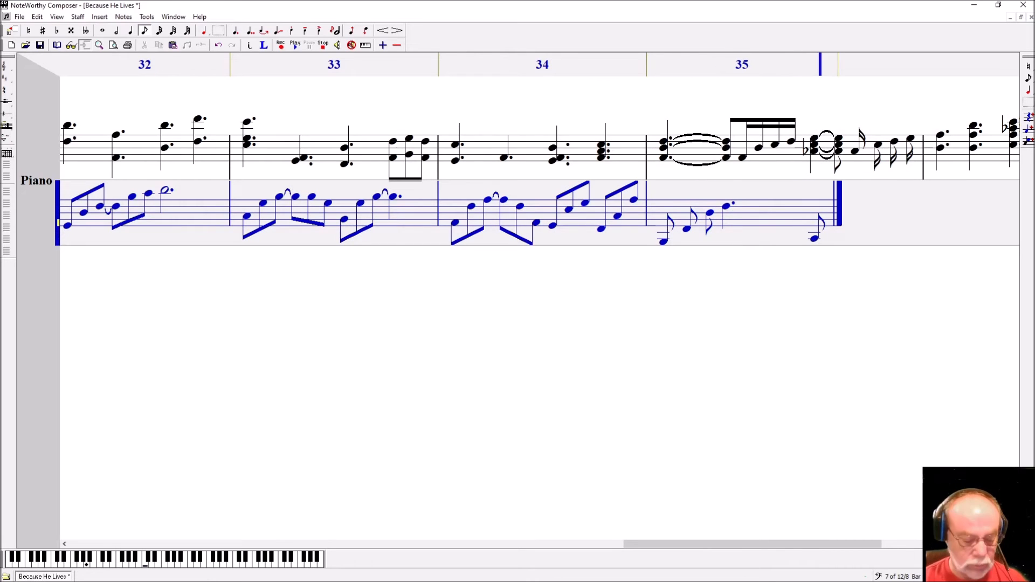
{"action": "key", "text": "Up"}
{"action": "key", "text": "Up"}
{"action": "key", "text": "Up"}
{"action": "key", "text": "Up"}
{"action": "key", "text": "Up"}
{"action": "key", "text": "8"}
{"action": "key", "text": "Return"}
- Finish bass measure 35 with an eighth note E flat, a dotted quarter A flat and a bar line, and beam the bass staff
{"action": "key", "text": "Up"}
{"action": "key", "text": "Up"}
{"action": "key", "text": "Up"}
{"action": "key", "text": "Up"}
{"action": "key", "text": "Return"}
{"action": "key", "text": "Up"}
{"action": "key", "text": "Up"}
{"action": "key", "text": "Up"}
{"action": "key", "text": "3"}
{"action": "key", "text": "period"}
{"action": "key", "text": "8"}
{"action": "key", "text": "Return"}
{"action": "key", "text": "Tab"}
{"action": "key", "text": "ctrl+shift+b"}
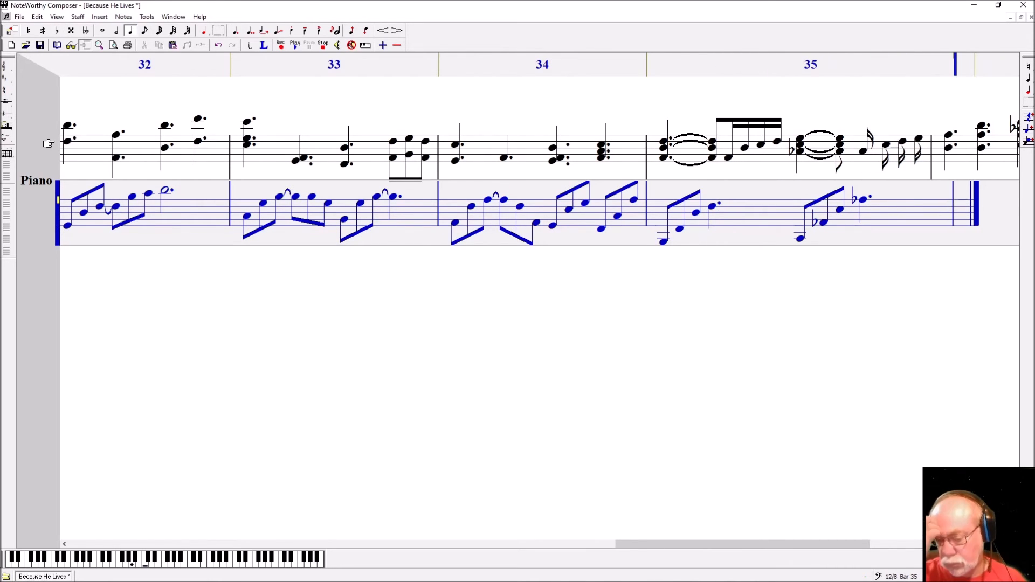
- Make the tied A flat, C and E flat quarter chord in treble measure 35 a dotted quarter
{"action": "key", "text": "Page_Up"}
{"action": "key", "text": "Left"}
{"action": "key", "text": "Left"}
{"action": "key", "text": "Left"}
{"action": "key", "text": "Left"}
{"action": "key", "text": "Left"}
{"action": "key", "text": "Left"}
{"action": "key", "text": "shift+Left"}
{"action": "key", "text": "period"}
- Automatically beam the notes on the treble staff
{"action": "key", "text": "Page_Down"}
{"action": "key", "text": "End"}
{"action": "key", "text": "Page_Up"}
{"action": "key", "text": "ctrl+shift+b"}
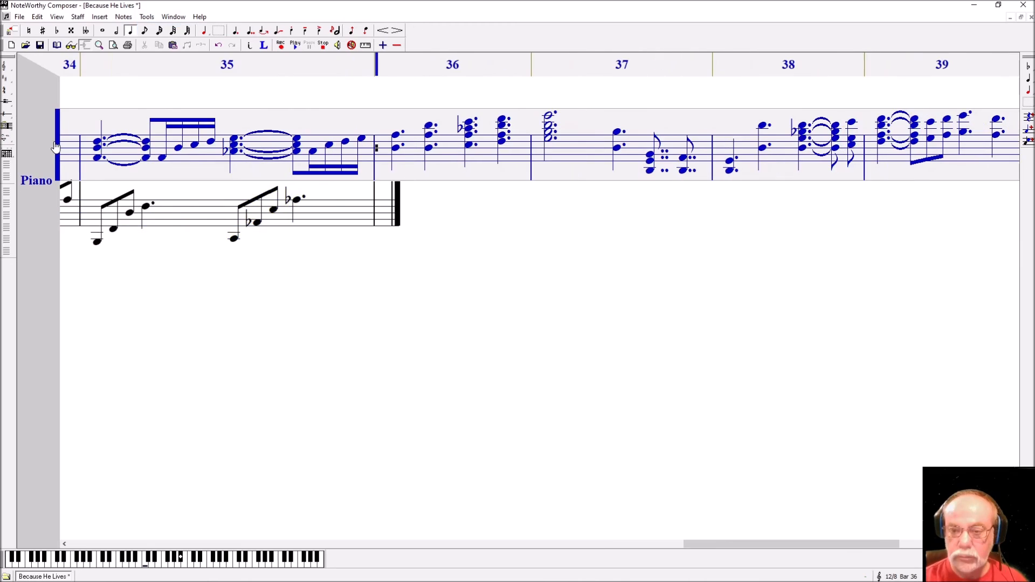
- Begin bass measure 36 with eighth notes low D, B flat and F, tying the F to another eighth note F
{"action": "key", "text": "Page_Down"}
{"action": "key", "text": "4"}
{"action": "key", "text": "Return"}
{"action": "key", "text": "Up"}
{"action": "key", "text": "Up"}
{"action": "key", "text": "Up"}
{"action": "key", "text": "Up"}
{"action": "key", "text": "Up"}
{"action": "key", "text": "Return"}
{"action": "key", "text": "Up"}
{"action": "key", "text": "Up"}
{"action": "key", "text": "Up"}
{"action": "key", "text": "Up"}
{"action": "key", "text": "slash"}
{"action": "key", "text": "Return"}
{"action": "key", "text": "Return"}
- Continue bass measure 36 with eighth notes B flat and C and a dotted quarter D above the F
{"action": "key", "text": "Up"}
{"action": "key", "text": "Up"}
{"action": "key", "text": "Up"}
{"action": "key", "text": "Return"}
{"action": "key", "text": "Up"}
{"action": "key", "text": "Return"}
{"action": "key", "text": "Up"}
{"action": "key", "text": "3"}
{"action": "key", "text": "period"}
{"action": "key", "text": "Return"}
- Finish bass measure 36 with a dotted quarter low B flat below the staff and a bar line
{"action": "key", "text": "Down"}
{"action": "key", "text": "Down"}
{"action": "key", "text": "Down"}
{"action": "key", "text": "Down"}
{"action": "key", "text": "Down"}
{"action": "key", "text": "Down"}
{"action": "key", "text": "Down"}
{"action": "key", "text": "Down"}
{"action": "key", "text": "Down"}
{"action": "key", "text": "Down"}
{"action": "key", "text": "Down"}
{"action": "key", "text": "Down"}
{"action": "key", "text": "Down"}
{"action": "key", "text": "Down"}
{"action": "key", "text": "Down"}
{"action": "key", "text": "Down"}
{"action": "key", "text": "Return"}
{"action": "key", "text": "Tab"}
- Begin bass measure 37 with rising eighth notes low E flat, B flat and F
{"action": "key", "text": "Up"}
{"action": "key", "text": "Up"}
{"action": "key", "text": "Up"}
{"action": "key", "text": "4"}
{"action": "key", "text": "Return"}
{"action": "key", "text": "Up"}
{"action": "key", "text": "Up"}
{"action": "key", "text": "Up"}
{"action": "key", "text": "Up"}
{"action": "key", "text": "Return"}
{"action": "key", "text": "Up"}
{"action": "key", "text": "Up"}
{"action": "key", "text": "Up"}
{"action": "key", "text": "Up"}
{"action": "key", "text": "Return"}
- Continue bass measure 37 with rising eighth notes G, B flat and E flat and a dotted quarter high G
{"action": "key", "text": "Up"}
{"action": "key", "text": "Return"}
{"action": "key", "text": "Up"}
{"action": "key", "text": "Return"}
{"action": "key", "text": "Up"}
{"action": "key", "text": "Up"}
{"action": "key", "text": "Return"}
{"action": "key", "text": "Up"}
{"action": "key", "text": "Up"}
{"action": "key", "text": "3"}
{"action": "key", "text": "period"}
{"action": "key", "text": "Return"}
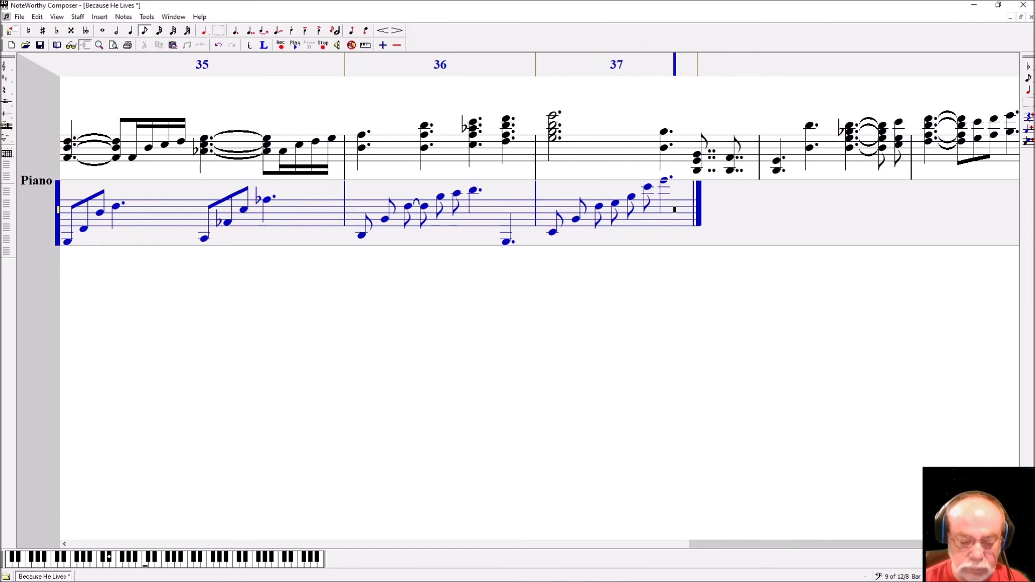
- Add an eighth-note E flat octave after the dotted quarter G in bass measure 37
{"action": "key", "text": "Return"}
{"action": "key", "text": "Down"}
{"action": "key", "text": "Down"}
{"action": "key", "text": "Down"}
{"action": "key", "text": "Down"}
{"action": "key", "text": "Down"}
{"action": "key", "text": "Down"}
{"action": "key", "text": "Down"}
{"action": "key", "text": "ctrl+Return"}
- Finish bass measure 37 with a double-dotted eighth D octave and a bar line, and beam the bass staff
{"action": "key", "text": "Down"}
{"action": "key", "text": "Return"}
{"action": "key", "text": "Up"}
{"action": "key", "text": "Up"}
{"action": "key", "text": "Up"}
{"action": "key", "text": "Up"}
{"action": "key", "text": "Up"}
{"action": "key", "text": "Up"}
{"action": "key", "text": "Up"}
{"action": "key", "text": "ctrl+Return"}
{"action": "key", "text": "shift+Left"}
{"action": "key", "text": "period"}
{"action": "key", "text": "period"}
{"action": "key", "text": "Right"}
{"action": "key", "text": "Tab"}
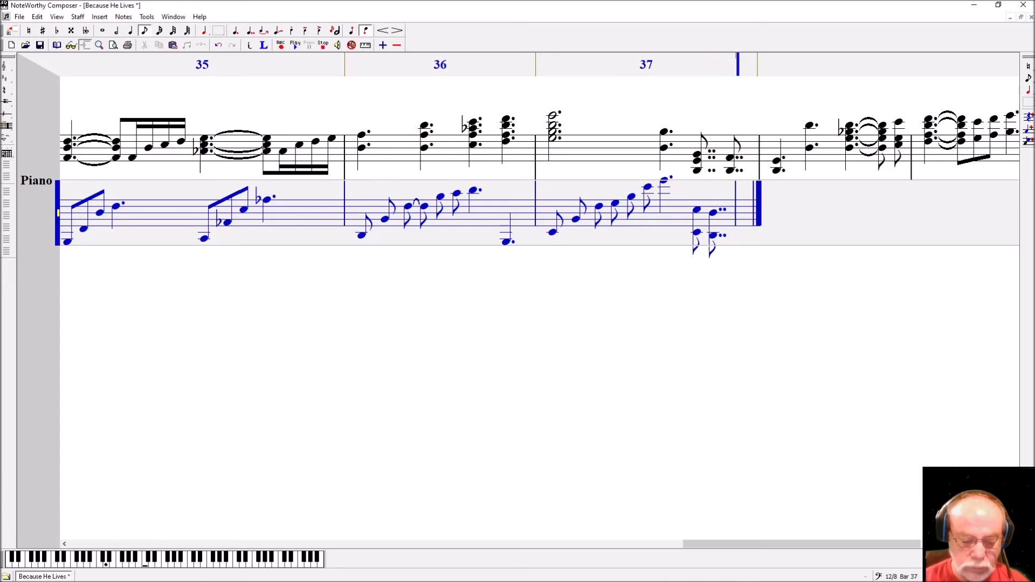
{"action": "key", "text": "ctrl+b"}
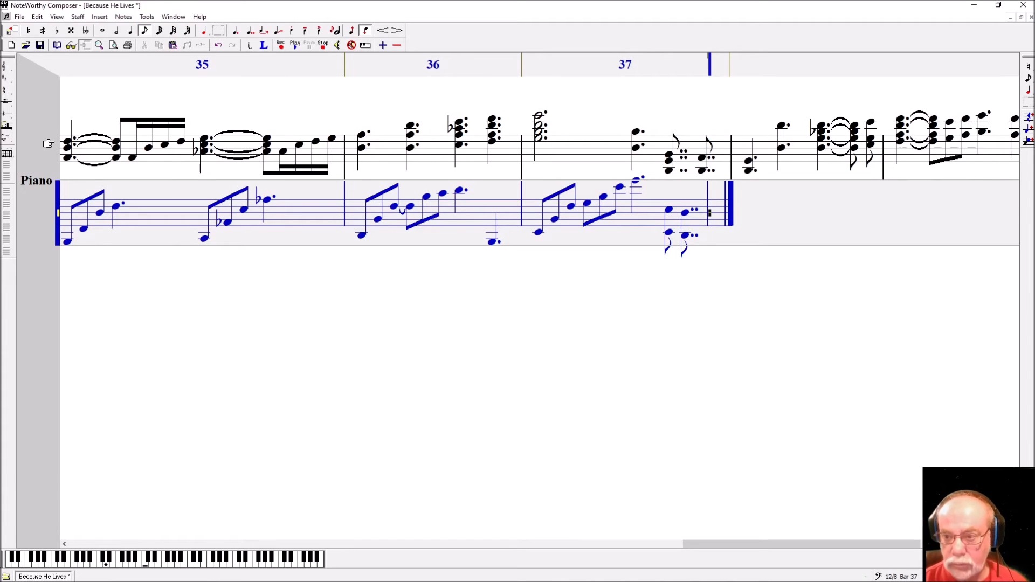
- Make the eighth-note E flat octave near the end of bass measure 37 double dotted
{"action": "key", "text": "Left"}
{"action": "key", "text": "Left"}
{"action": "key", "text": "shift+Left"}
{"action": "key", "text": "period"}
{"action": "key", "text": "period"}
{"action": "key", "text": "Right"}
{"action": "key", "text": "Right"}
{"action": "key", "text": "Right"}
- Begin bass measure 38 with a dotted half-note C octave
{"action": "key", "text": "2"}
{"action": "key", "text": "Down"}
{"action": "key", "text": "Return"}
{"action": "key", "text": "Down"}
{"action": "key", "text": "Down"}
{"action": "key", "text": "Down"}
{"action": "key", "text": "Down"}
{"action": "key", "text": "Down"}
{"action": "key", "text": "Down"}
{"action": "key", "text": "Down"}
{"action": "key", "text": "ctrl+Return"}
{"action": "key", "text": "shift+Left"}
{"action": "key", "text": "period"}
{"action": "key", "text": "Right"}
- Add two rising eighth notes after the C octave in bass measure 38, low G flat and F flat
{"action": "key", "text": "4"}
{"action": "key", "text": "Up"}
{"action": "key", "text": "Up"}
{"action": "key", "text": "Up"}
{"action": "key", "text": "Up"}
{"action": "key", "text": "Return"}
{"action": "key", "text": "Up"}
{"action": "key", "text": "Up"}
{"action": "key", "text": "Up"}
{"action": "key", "text": "Up"}
{"action": "key", "text": "Up"}
{"action": "key", "text": "Up"}
{"action": "key", "text": "Return"}
{"action": "key", "text": "shift+Left"}
{"action": "key", "text": "shift+Left"}
{"action": "key", "text": "7"}
{"action": "key", "text": "Right"}
{"action": "key", "text": "Right"}
- Finish bass measure 38 with an eighth-note B flat, a dotted quarter high E flat and a bar line
{"action": "key", "text": "Up"}
{"action": "key", "text": "Up"}
{"action": "key", "text": "Up"}
{"action": "key", "text": "Return"}
{"action": "key", "text": "3"}
{"action": "key", "text": "Up"}
{"action": "key", "text": "Up"}
{"action": "key", "text": "Up"}
{"action": "key", "text": "Return"}
{"action": "key", "text": "shift+Left"}
{"action": "key", "text": "period"}
{"action": "key", "text": "Right"}
{"action": "key", "text": "Tab"}
{"action": "key", "text": "Down"}
{"action": "key", "text": "Down"}
{"action": "key", "text": "Down"}
{"action": "key", "text": "Down"}
{"action": "key", "text": "Down"}
{"action": "key", "text": "Down"}
{"action": "key", "text": "Down"}
{"action": "key", "text": "Down"}
{"action": "key", "text": "Down"}
{"action": "key", "text": "Down"}
{"action": "key", "text": "Down"}
{"action": "key", "text": "Down"}
{"action": "key", "text": "Down"}
{"action": "key", "text": "Down"}
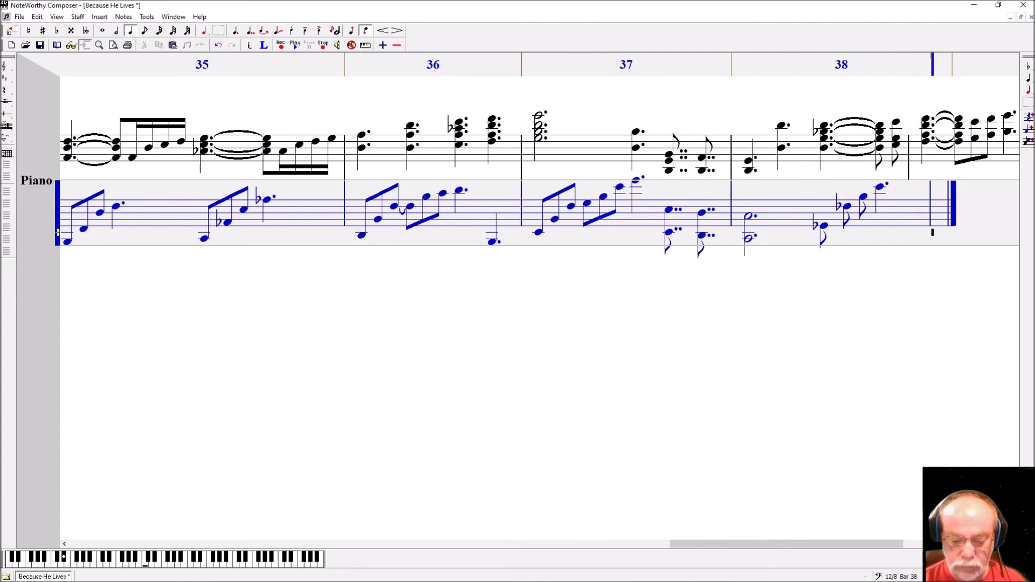
- Change the last two eighth-note chords of treble measure 38 to dotted eighths
{"action": "key", "text": "Page_Up"}
{"action": "key", "text": "Left"}
{"action": "key", "text": "Left"}
{"action": "key", "text": "shift+Left"}
{"action": "key", "text": "shift+Left"}
{"action": "key", "text": "period"}
{"action": "key", "text": "period"}
{"action": "key", "text": "period"}
{"action": "key", "text": "period"}
- Change the two double-dotted eighth chords at the end of treble measure 37 to single-dotted eighths
{"action": "key", "text": "ctrl+Left"}
{"action": "key", "text": "ctrl+Left"}
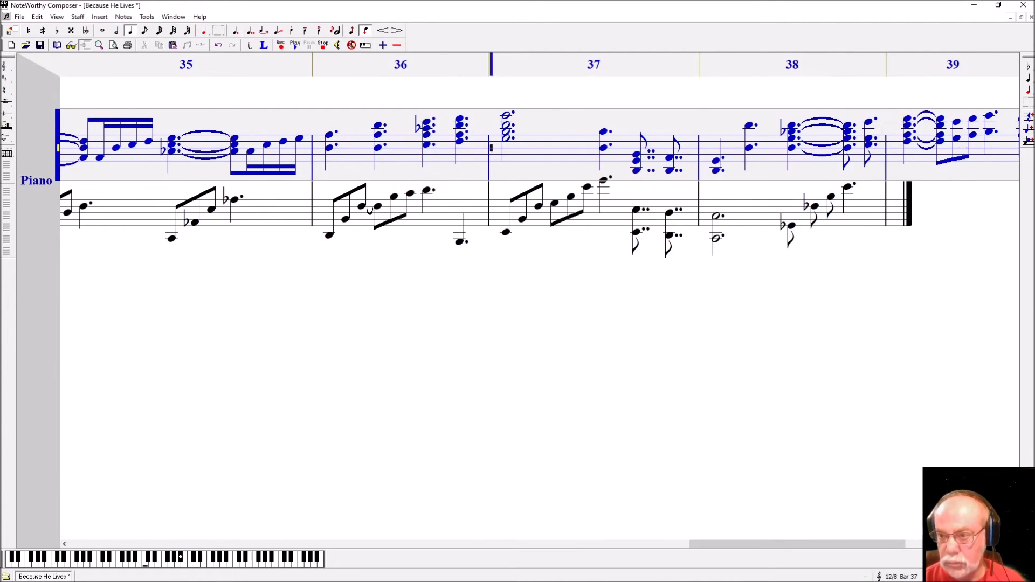
{"action": "key", "text": "ctrl+Right"}
{"action": "key", "text": "Left"}
{"action": "key", "text": "shift+Left"}
{"action": "key", "text": "shift+Left"}
{"action": "key", "text": "period"}
{"action": "key", "text": "period"}
- Change the two double-dotted eighth octaves at the end of bass measure 37 to single-dotted eighths
{"action": "key", "text": "Page_Down"}
{"action": "key", "text": "shift+Right"}
{"action": "key", "text": "shift+Right"}
{"action": "key", "text": "period"}
{"action": "key", "text": "period"}
{"action": "key", "text": "End"}
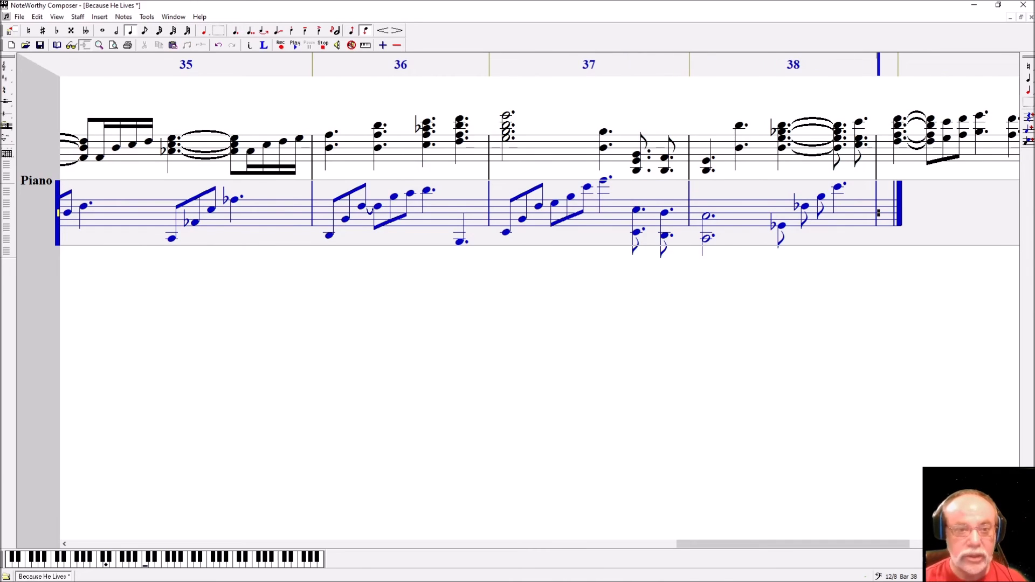
- Begin bass measure 39 with rising eighth notes low F, D and F and a dotted quarter B flat
{"action": "key", "text": "End"}
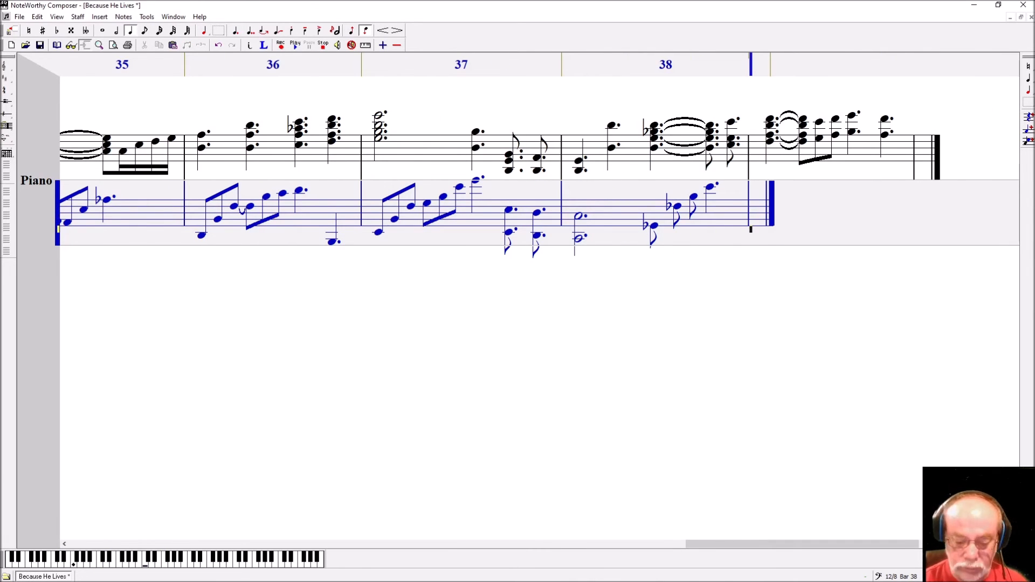
{"action": "key", "text": "4"}
{"action": "key", "text": "Return"}
{"action": "key", "text": "Return"}
{"action": "key", "text": "Return"}
{"action": "key", "text": "3"}
{"action": "key", "text": "period"}
{"action": "key", "text": "Return"}
- Finish bass measure 39 with eighth notes low G, F and B natural, a dotted quarter D and a bar line, and beam the bass staff
{"action": "key", "text": "4"}
{"action": "key", "text": "Return"}
{"action": "key", "text": "Return"}
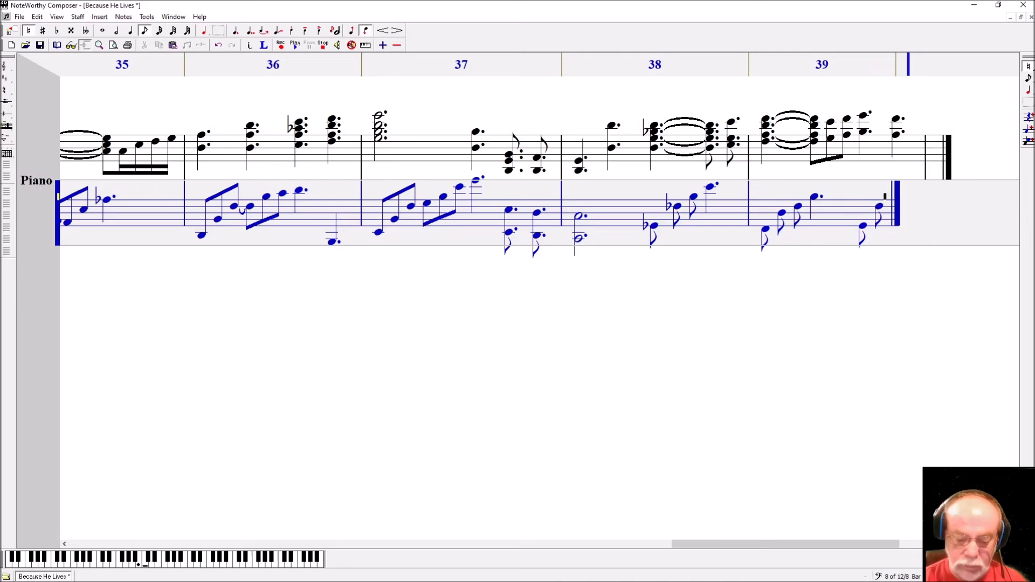
{"action": "key", "text": "Return"}
{"action": "key", "text": "3"}
{"action": "key", "text": "period"}
{"action": "key", "text": "Return"}
{"action": "key", "text": "Tab"}
{"action": "key", "text": "ctrl+shift+b"}
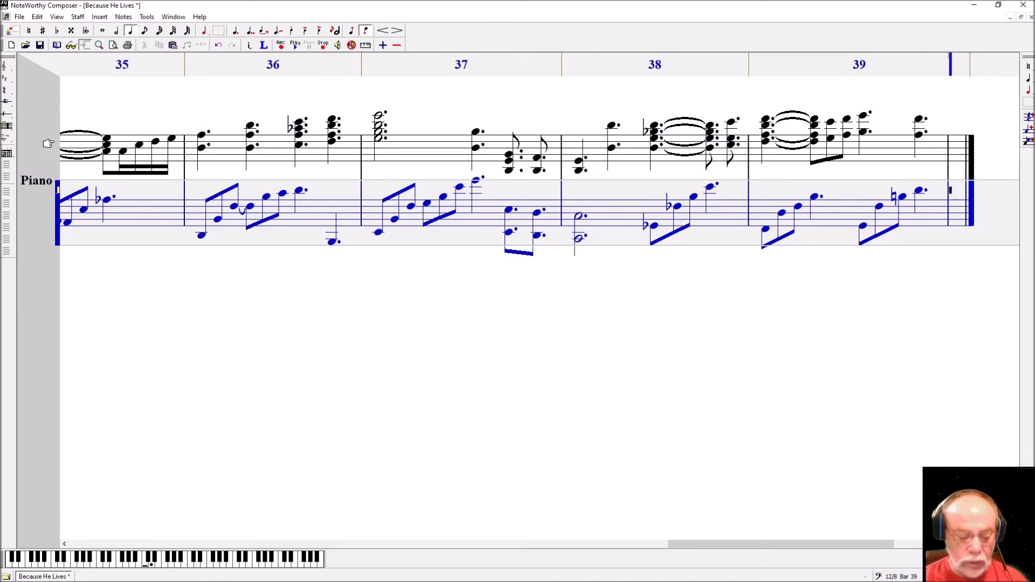
- Begin treble measure 40 with a tied dotted-quarter chord of E flat and the C above it
{"action": "key", "text": "ctrl+Up"}
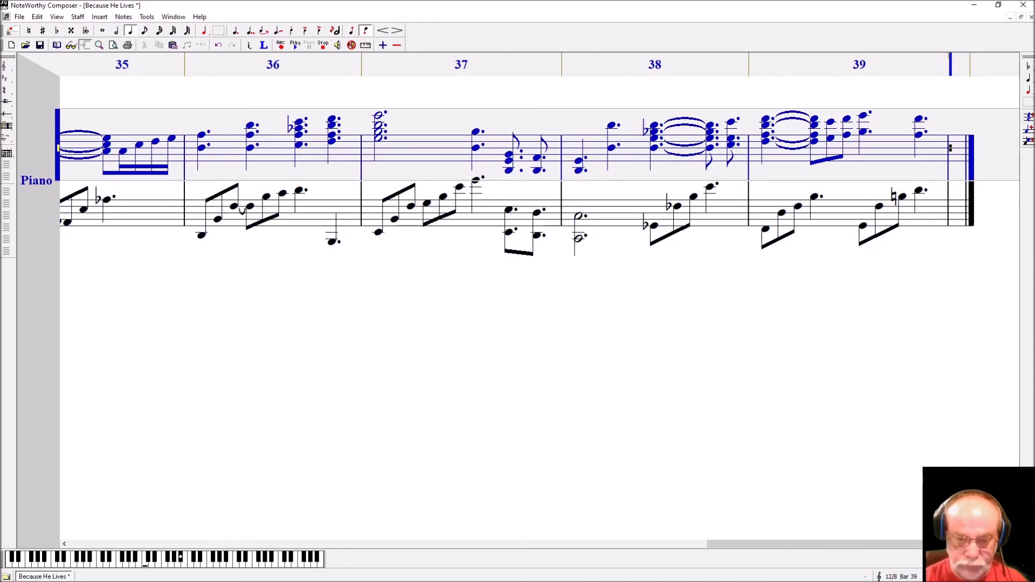
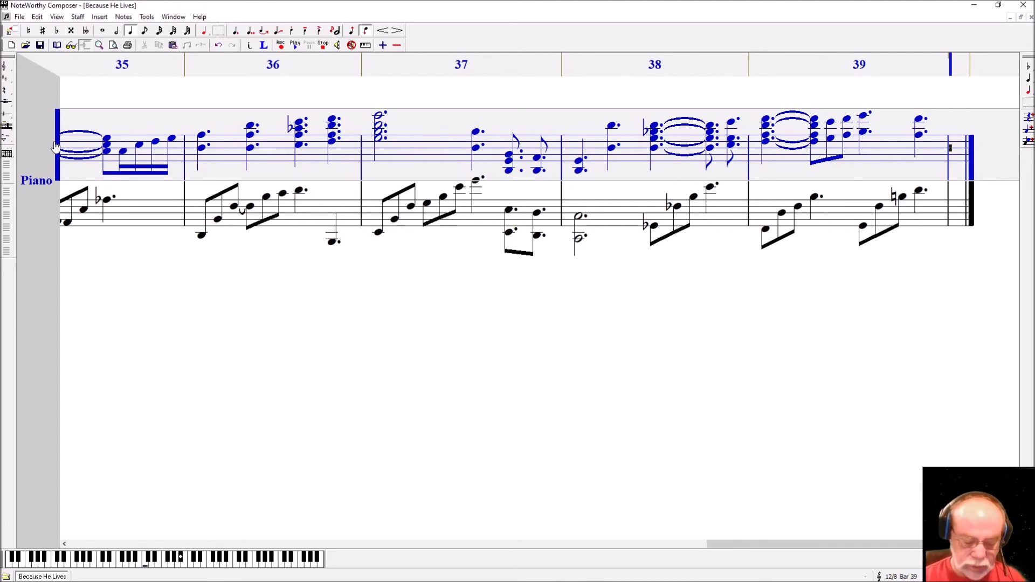
{"action": "key", "text": "Home"}
{"action": "key", "text": "Return"}
{"action": "key", "text": "Up"}
{"action": "key", "text": "Up"}
{"action": "key", "text": "Up"}
{"action": "key", "text": "Up"}
{"action": "key", "text": "Up"}
{"action": "key", "text": "ctrl+Return"}
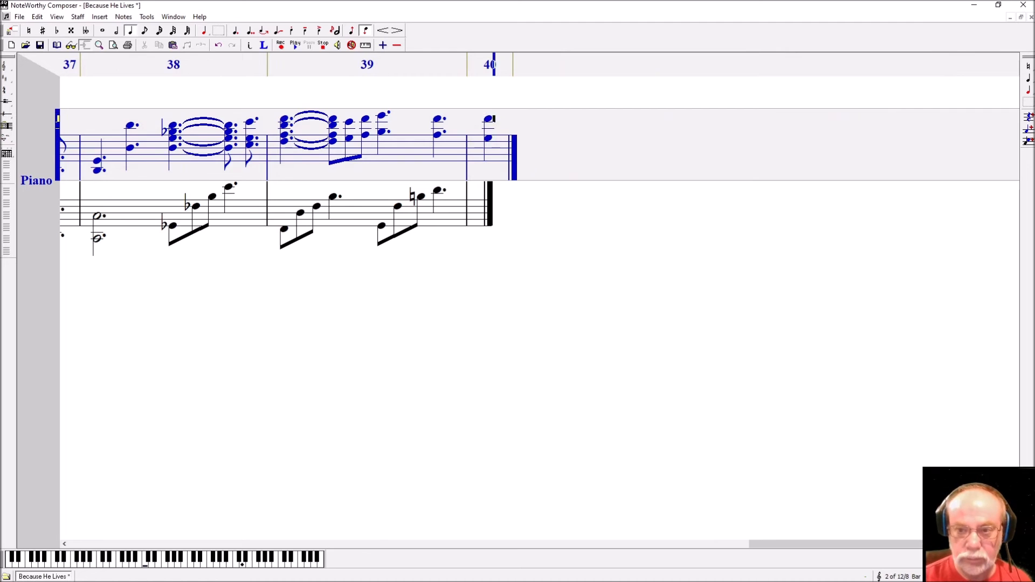
{"action": "key", "text": "shift+Left"}
{"action": "key", "text": "period"}
{"action": "key", "text": "Right"}
{"action": "key", "text": "shift+Left"}
{"action": "key", "text": "slash"}
{"action": "key", "text": "Right"}
- Add the eighth-note chord of C and E flat that completes the tie in treble measure 40
{"action": "key", "text": "8"}
{"action": "key", "text": "Return"}
{"action": "key", "text": "Down"}
{"action": "key", "text": "Down"}
{"action": "key", "text": "Down"}
{"action": "key", "text": "Down"}
{"action": "key", "text": "Down"}
{"action": "key", "text": "ctrl+Return"}
{"action": "key", "text": "Down"}
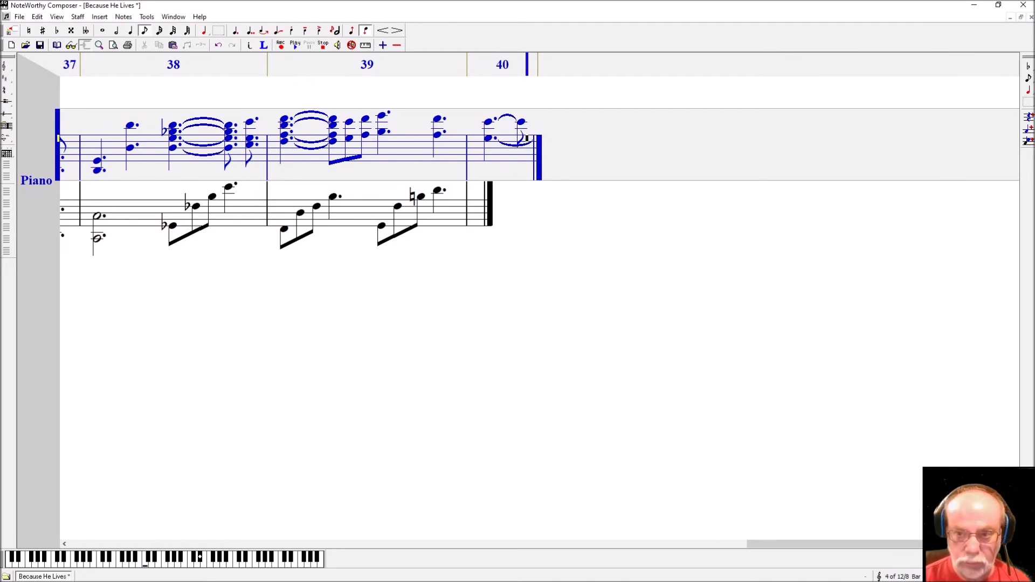
- Continue treble measure 40 with eighth-note chords of D and B flat, and a copied E flat and C
{"action": "key", "text": "Return"}
{"action": "key", "text": "Up"}
{"action": "key", "text": "Up"}
{"action": "key", "text": "Up"}
{"action": "key", "text": "Up"}
{"action": "key", "text": "Up"}
{"action": "key", "text": "ctrl+Return"}
{"action": "key", "text": "Left"}
{"action": "key", "text": "shift+Left"}
{"action": "key", "text": "ctrl+c"}
{"action": "key", "text": "End"}
{"action": "key", "text": "ctrl+v"}
- Add a dotted-quarter chord of F and the D above it in treble measure 40
{"action": "key", "text": "4"}
{"action": "key", "text": "Up"}
{"action": "key", "text": "Up"}
{"action": "key", "text": "Return"}
{"action": "key", "text": "shift+Left"}
{"action": "key", "text": "Right"}
{"action": "key", "text": "Down"}
{"action": "key", "text": "Down"}
{"action": "key", "text": "Down"}
{"action": "key", "text": "Down"}
{"action": "key", "text": "Down"}
{"action": "key", "text": "ctrl+Return"}
{"action": "key", "text": "shift+Left"}
{"action": "key", "text": "period"}
{"action": "key", "text": "Right"}
- Finish treble measure 40 with a dotted-quarter chord of E flat and the C above it and a bar line
{"action": "key", "text": "Down"}
{"action": "key", "text": "Return"}
{"action": "key", "text": "Up"}
{"action": "key", "text": "Up"}
{"action": "key", "text": "Up"}
{"action": "key", "text": "Up"}
{"action": "key", "text": "Up"}
{"action": "key", "text": "ctrl+Return"}
{"action": "key", "text": "shift+Left"}
{"action": "key", "text": "period"}
{"action": "key", "text": "Right"}
{"action": "key", "text": "Tab"}
- Begin treble measure 41 with a dotted-half chord of D and the B flat above it
{"action": "key", "text": "2"}
{"action": "key", "text": "Down"}
{"action": "key", "text": "Return"}
{"action": "key", "text": "Down"}
{"action": "key", "text": "Down"}
{"action": "key", "text": "Down"}
{"action": "key", "text": "Down"}
{"action": "key", "text": "Down"}
{"action": "key", "text": "ctrl+Return"}
{"action": "key", "text": "shift+Left"}
{"action": "key", "text": "period"}
{"action": "key", "text": "Right"}
- Continue treble measure 41 with an eighth rest and eighth notes low F and B flat
{"action": "key", "text": "8"}
{"action": "key", "text": "space"}
{"action": "key", "text": "Down"}
{"action": "key", "text": "Down"}
{"action": "key", "text": "Down"}
{"action": "key", "text": "Down"}
{"action": "key", "text": "Down"}
{"action": "key", "text": "Return"}
{"action": "key", "text": "Up"}
{"action": "key", "text": "Up"}
{"action": "key", "text": "Up"}
{"action": "key", "text": "Return"}
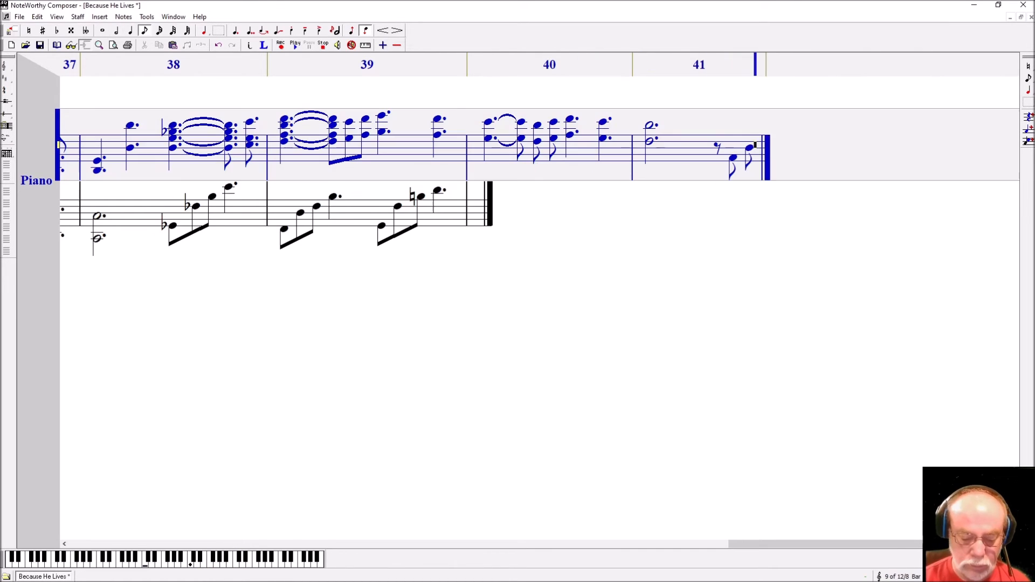
- Finish treble measure 41 with rising eighth notes C, D and E flat and a bar line
{"action": "key", "text": "Up"}
{"action": "key", "text": "Return"}
{"action": "key", "text": "Up"}
{"action": "key", "text": "Return"}
{"action": "key", "text": "Up"}
{"action": "key", "text": "Return"}
{"action": "key", "text": "Tab"}
- Begin treble measure 42 with a quarter-note chord of G flat, B flat, D flat and F
{"action": "key", "text": "4"}
{"action": "key", "text": "Up"}
{"action": "key", "text": "Return"}
{"action": "key", "text": "Down"}
{"action": "key", "text": "Down"}
{"action": "key", "text": "b"}
{"action": "key", "text": "ctrl+Return"}
{"action": "key", "text": "Down"}
{"action": "key", "text": "Down"}
{"action": "key", "text": "ctrl+Return"}
{"action": "key", "text": "Down"}
{"action": "key", "text": "Down"}
{"action": "key", "text": "b"}
{"action": "key", "text": "ctrl+Return"}
- Add a quarter-note octave on A as the second chord of treble measure 42
{"action": "key", "text": "Up"}
{"action": "key", "text": "Return"}
{"action": "key", "text": "Up"}
{"action": "key", "text": "Up"}
{"action": "key", "text": "Up"}
{"action": "key", "text": "Up"}
{"action": "key", "text": "Up"}
{"action": "key", "text": "Up"}
{"action": "key", "text": "Up"}
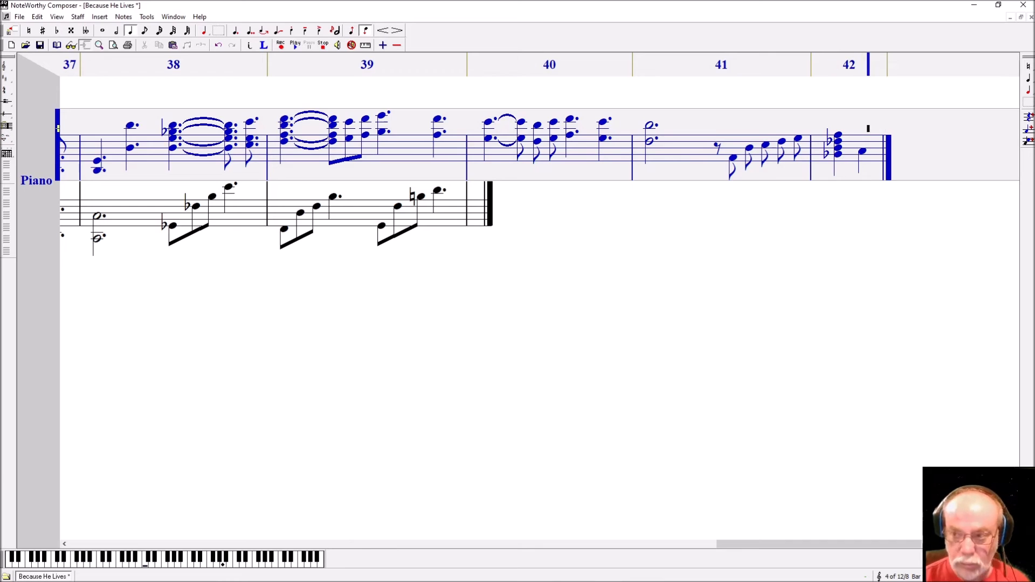
- Add a quarter-note octave on D in treble measure 42 and apply flats to it and the A octave before it
{"action": "key", "text": "Up"}
{"action": "key", "text": "Up"}
{"action": "key", "text": "Return"}
{"action": "key", "text": "Down"}
{"action": "key", "text": "Down"}
{"action": "key", "text": "Down"}
{"action": "key", "text": "Down"}
{"action": "key", "text": "Down"}
{"action": "key", "text": "Down"}
{"action": "key", "text": "Down"}
{"action": "key", "text": "ctrl+Return"}
{"action": "key", "text": "shift+Left"}
{"action": "key", "text": "shift+Left"}
{"action": "key", "text": "b"}
{"action": "key", "text": "Right"}
{"action": "key", "text": "Right"}
- Add a quarter-note octave on E flat as the last chord of treble measure 42
{"action": "key", "text": "Up"}
{"action": "key", "text": "Return"}
{"action": "key", "text": "Up"}
{"action": "key", "text": "Up"}
{"action": "key", "text": "Up"}
{"action": "key", "text": "Up"}
{"action": "key", "text": "Up"}
{"action": "key", "text": "Up"}
{"action": "key", "text": "Up"}
{"action": "key", "text": "ctrl+Return"}
- Dot the three octave chords of treble measure 42 and close the measure with a double bar line
{"action": "key", "text": "shift+Left"}
{"action": "key", "text": "shift+Left"}
{"action": "key", "text": "shift+Left"}
{"action": "key", "text": "period"}
{"action": "key", "text": "Right"}
{"action": "key", "text": "Tab"}
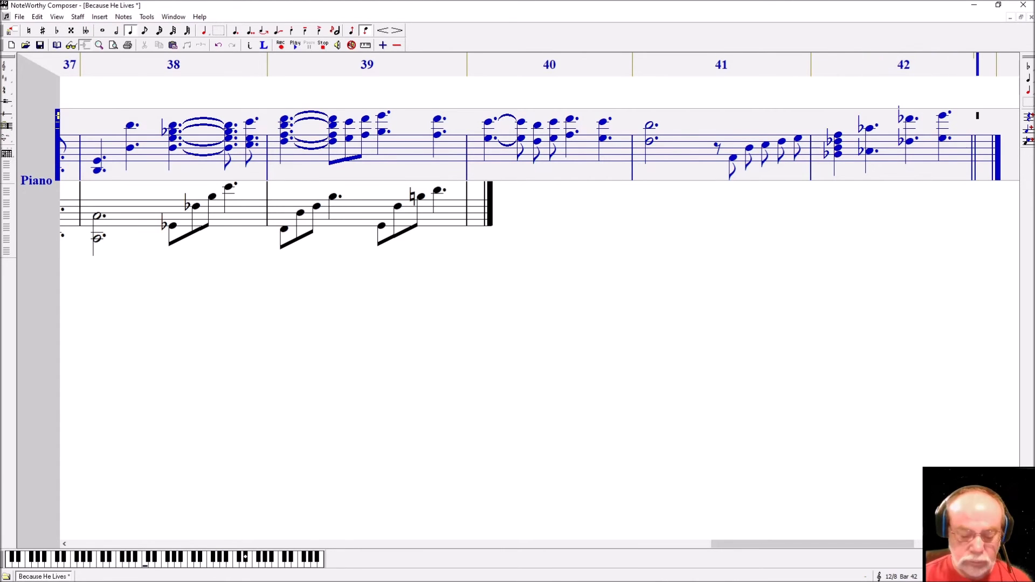
- Insert a five-flat key signature after treble measure 42, beam the treble staff and switch to the bass staff
{"action": "left_click", "coordinate": [9, 81]}
{"action": "left_click", "coordinate": [76, 181]}
{"action": "key", "text": "ctrl+b"}
{"action": "key", "text": "Page_Down"}
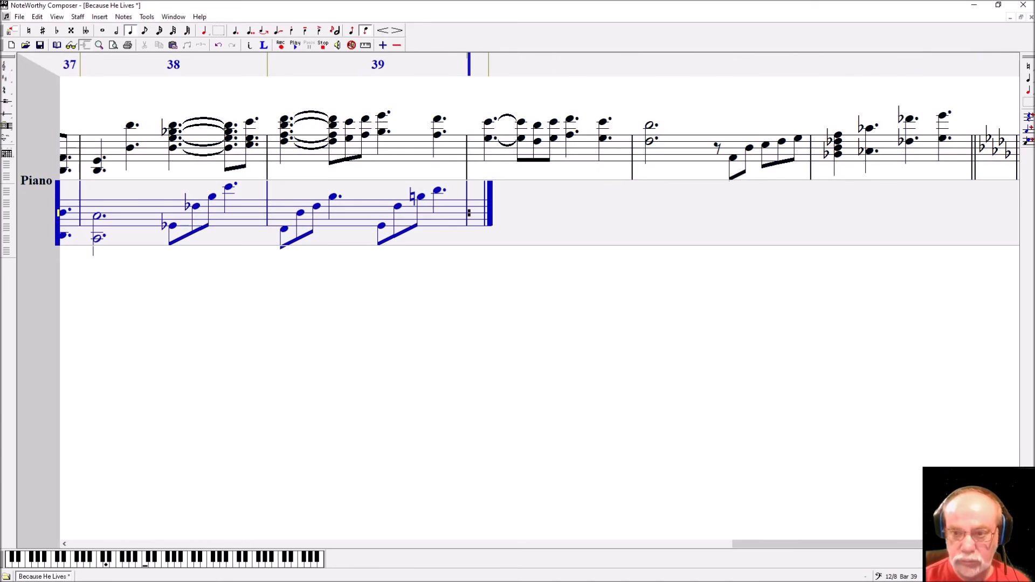
- Start bass measure 40 with ascending eighth notes C, G and B flat, ending on a dotted quarter E flat
{"action": "key", "text": "4"}
{"action": "key", "text": "Return"}
{"action": "key", "text": "Up"}
{"action": "key", "text": "Up"}
{"action": "key", "text": "Up"}
{"action": "key", "text": "Up"}
{"action": "key", "text": "Return"}
{"action": "key", "text": "Up"}
{"action": "key", "text": "Up"}
{"action": "key", "text": "Return"}
{"action": "key", "text": "Up"}
{"action": "key", "text": "Up"}
{"action": "key", "text": "Up"}
{"action": "key", "text": "3"}
{"action": "key", "text": "period"}
{"action": "key", "text": "Return"}
- Enter the second half of bass measure 40: a low F eighth with E flat stacked above it, an A eighth and a dotted quarter C
{"action": "key", "text": "Down"}
{"action": "key", "text": "Down"}
{"action": "key", "text": "Down"}
{"action": "key", "text": "Down"}
{"action": "key", "text": "Down"}
{"action": "key", "text": "Down"}
{"action": "key", "text": "Down"}
{"action": "key", "text": "Down"}
{"action": "key", "text": "Down"}
{"action": "key", "text": "Down"}
{"action": "key", "text": "Down"}
{"action": "key", "text": "Down"}
{"action": "key", "text": "Down"}
{"action": "key", "text": "4"}
{"action": "key", "text": "Return"}
{"action": "key", "text": "Up"}
{"action": "key", "text": "Up"}
{"action": "key", "text": "Up"}
{"action": "key", "text": "Up"}
{"action": "key", "text": "Up"}
{"action": "key", "text": "Up"}
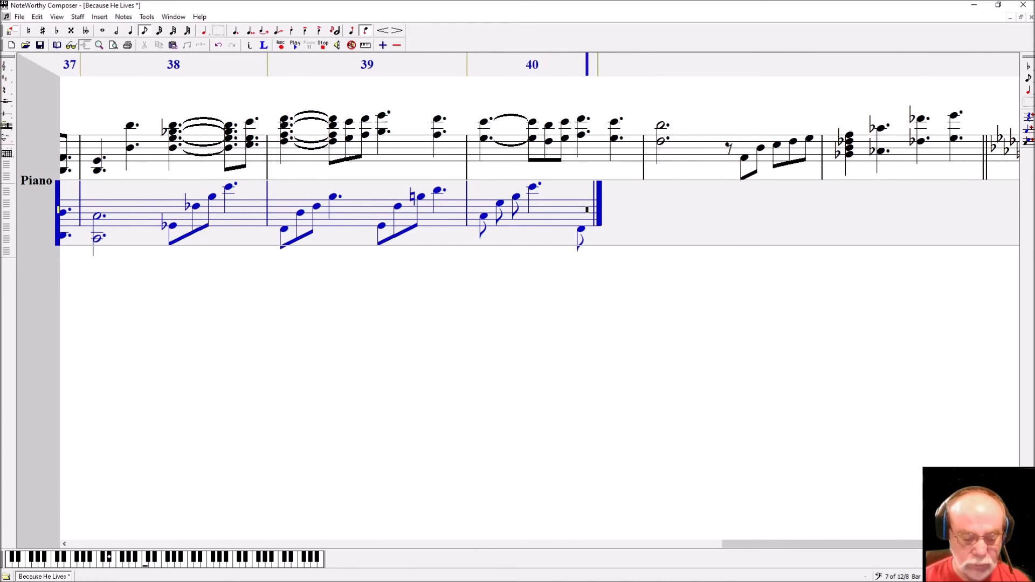
{"action": "key", "text": "ctrl+Return"}
{"action": "key", "text": "Up"}
{"action": "key", "text": "Up"}
{"action": "key", "text": "Up"}
{"action": "key", "text": "Return"}
{"action": "key", "text": "Up"}
{"action": "key", "text": "Up"}
{"action": "key", "text": "3"}
{"action": "key", "text": "period"}
{"action": "key", "text": "Return"}
- Close bass measure 40 with a bar line and begin measure 41 with ascending eighth notes B flat, F and D
{"action": "key", "text": "Tab"}
{"action": "key", "text": "4"}
{"action": "key", "text": "Down"}
{"action": "key", "text": "Down"}
{"action": "key", "text": "Down"}
{"action": "key", "text": "Down"}
{"action": "key", "text": "Down"}
{"action": "key", "text": "Down"}
{"action": "key", "text": "Down"}
{"action": "key", "text": "Down"}
{"action": "key", "text": "Return"}
{"action": "key", "text": "Up"}
{"action": "key", "text": "Up"}
{"action": "key", "text": "Return"}
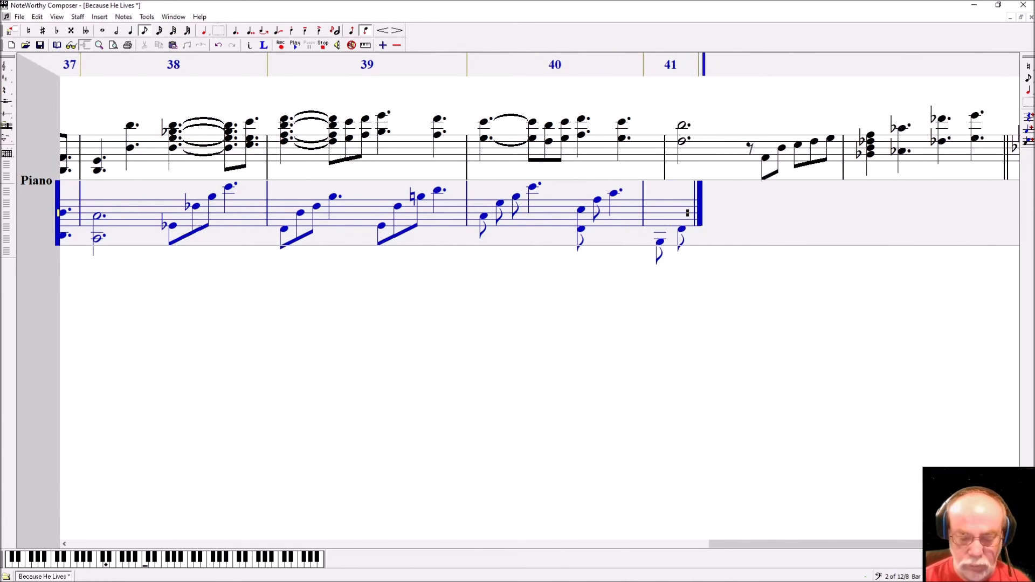
{"action": "key", "text": "Up"}
{"action": "key", "text": "Up"}
{"action": "key", "text": "Up"}
{"action": "key", "text": "Return"}
- Remove the E flat stacked on the low F in bass measure 40 and insert it as a separate eighth after the F
{"action": "key", "text": "Left"}
{"action": "key", "text": "Left"}
{"action": "key", "text": "Left"}
{"action": "key", "text": "Left"}
{"action": "key", "text": "Left"}
{"action": "key", "text": "Left"}
{"action": "key", "text": "Down"}
{"action": "key", "text": "Down"}
{"action": "key", "text": "Down"}
{"action": "key", "text": "Down"}
{"action": "key", "text": "Down"}
{"action": "key", "text": "ctrl+BackSpace"}
{"action": "key", "text": "Left"}
{"action": "key", "text": "Return"}
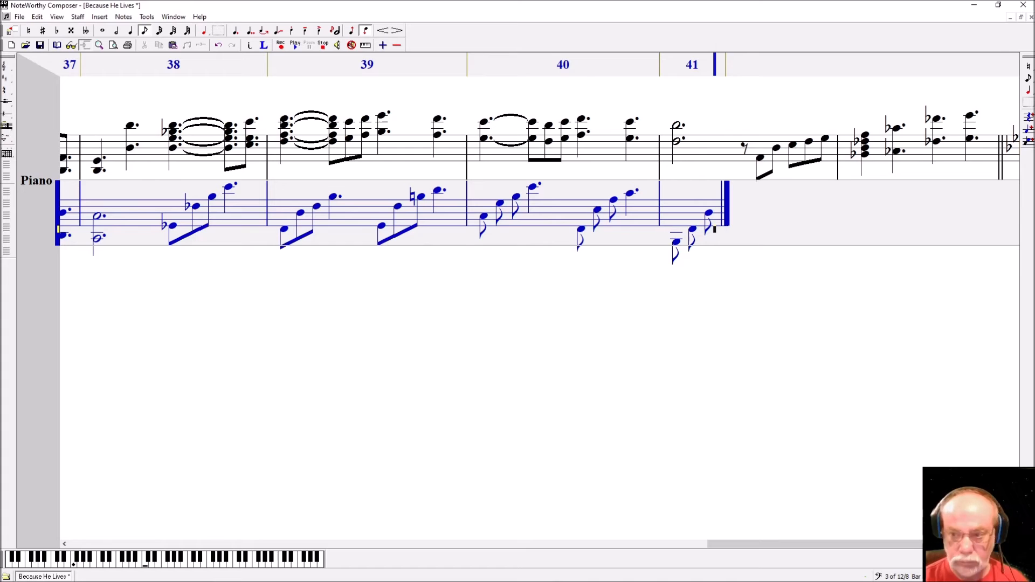
- Complete bass measure 41 with eighth notes F, B flat and C and a dotted half D, and close it with a bar line
{"action": "key", "text": "Return"}
{"action": "key", "text": "Up"}
{"action": "key", "text": "Up"}
{"action": "key", "text": "Up"}
{"action": "key", "text": "Return"}
{"action": "key", "text": "Up"}
{"action": "key", "text": "Return"}
{"action": "key", "text": "2"}
{"action": "key", "text": "period"}
{"action": "key", "text": "Up"}
{"action": "key", "text": "Return"}
{"action": "key", "text": "Tab"}
- Begin bass measure 42 with ascending eighth notes on A, G and D and apply flats to all three
{"action": "key", "text": "Down"}
{"action": "key", "text": "Down"}
{"action": "key", "text": "Down"}
{"action": "key", "text": "Down"}
{"action": "key", "text": "Down"}
{"action": "key", "text": "Down"}
{"action": "key", "text": "Down"}
{"action": "key", "text": "Down"}
{"action": "key", "text": "Down"}
{"action": "key", "text": "Down"}
{"action": "key", "text": "Down"}
{"action": "key", "text": "Down"}
{"action": "key", "text": "Down"}
{"action": "key", "text": "Down"}
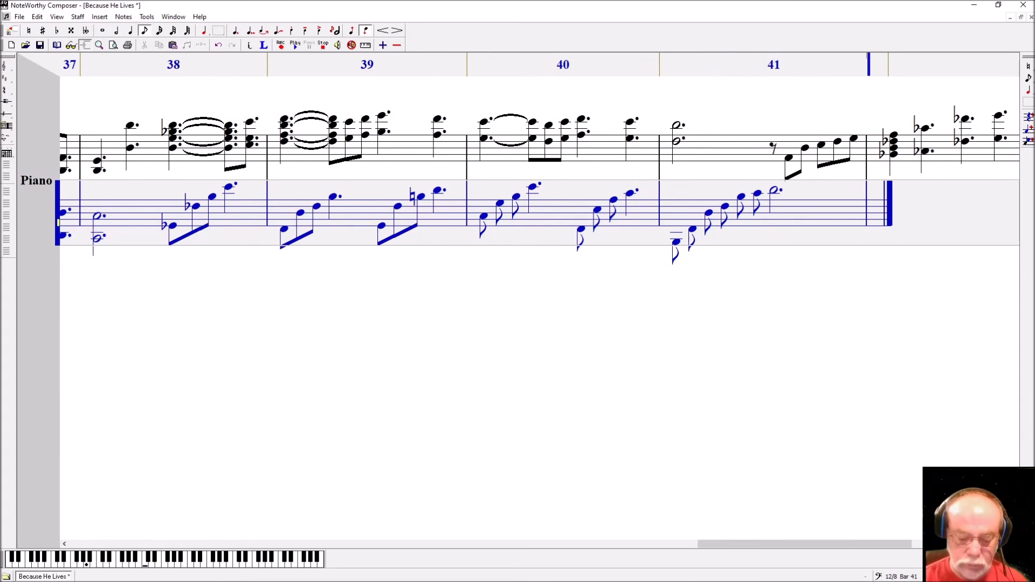
{"action": "key", "text": "4"}
{"action": "key", "text": "Return"}
{"action": "key", "text": "Up"}
{"action": "key", "text": "Up"}
{"action": "key", "text": "Up"}
{"action": "key", "text": "Up"}
{"action": "key", "text": "Return"}
{"action": "key", "text": "Return"}
{"action": "key", "text": "shift+Left"}
{"action": "key", "text": "shift+Left"}
{"action": "key", "text": "shift+Left"}
{"action": "key", "text": "9"}
{"action": "key", "text": "End"}
- Add two dotted half notes on D flat in bass measure 42, tied on from the last eighth
{"action": "key", "text": "2"}
{"action": "key", "text": "period"}
{"action": "key", "text": "slash"}
{"action": "key", "text": "Return"}
{"action": "key", "text": "period"}
{"action": "key", "text": "Return"}
- Beam the bass staff and close measure 42 with a double bar line
{"action": "key", "text": "ctrl+b"}
{"action": "key", "text": "b"}
{"action": "key", "text": "d"}
{"action": "key", "text": "Return"}
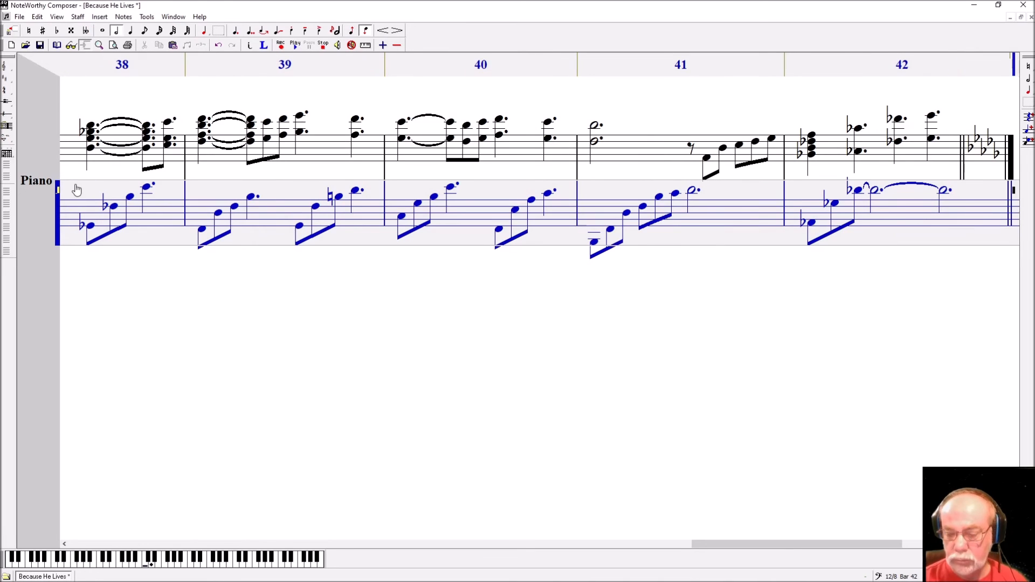
- Shorten the first of the two tied dotted halves in bass measure 42 to a dotted quarter
{"action": "key", "text": "ctrl+Up"}
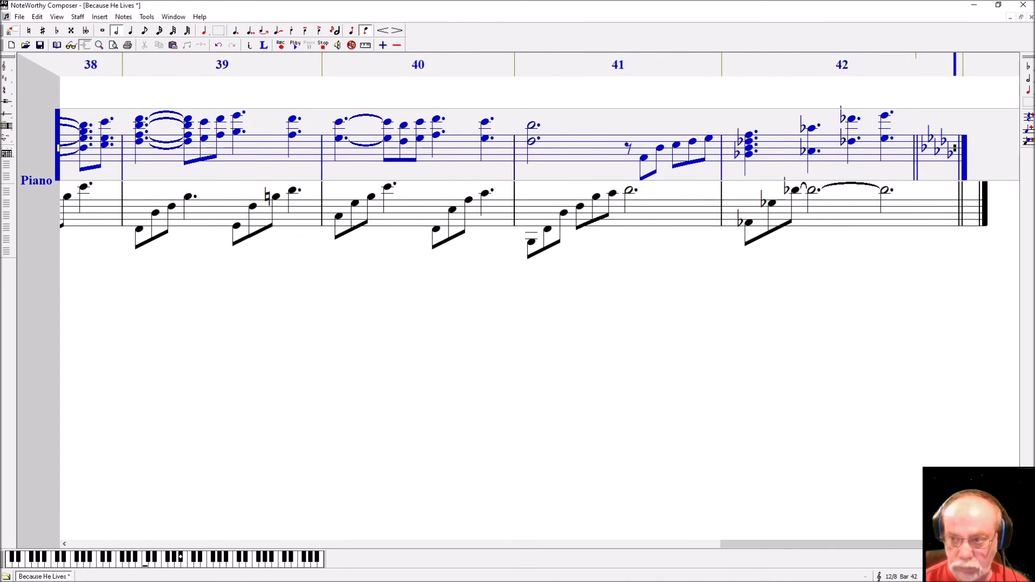
{"action": "key", "text": "Page_Down"}
{"action": "key", "text": "Left"}
{"action": "key", "text": "Left"}
{"action": "key", "text": "shift+Right"}
{"action": "key", "text": "minus"}
{"action": "key", "text": "End"}
- Insert the five-flat key signature on the bass staff after measure 42 and a 4/4 time signature on both staves
{"action": "key", "text": "alt+i"}
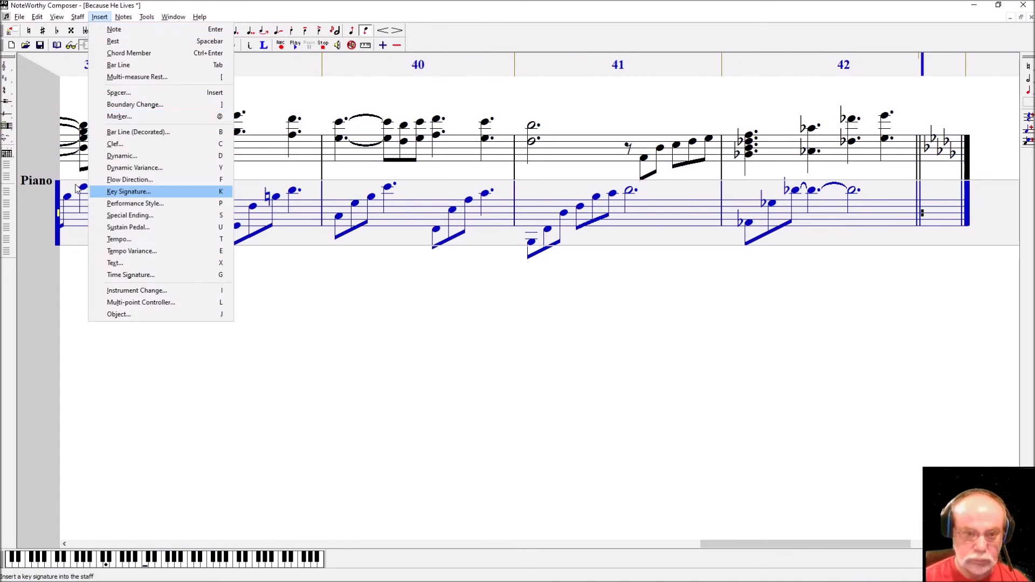
{"action": "key", "text": "k"}
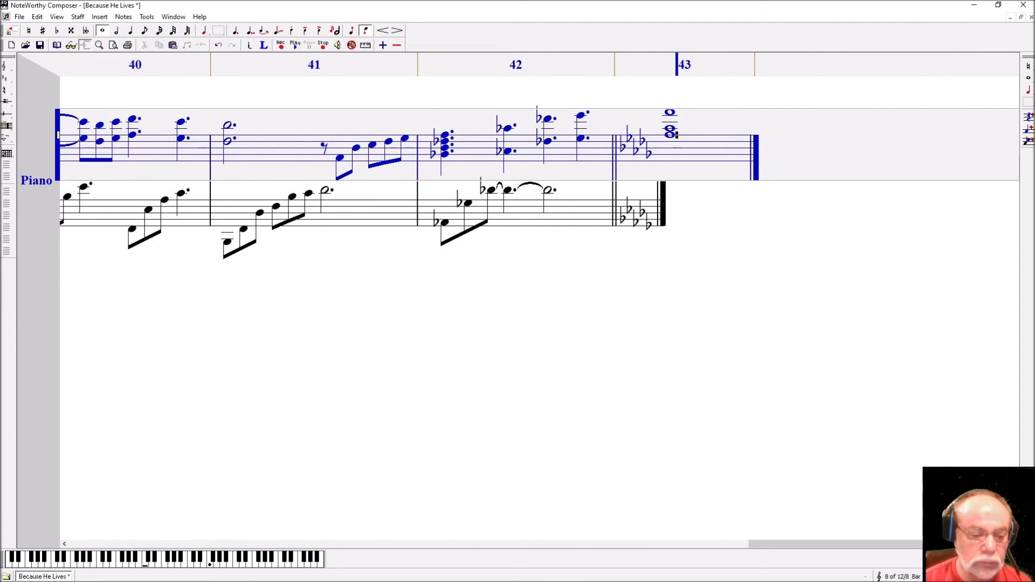
{"action": "left_click", "coordinate": [8, 91]}
{"action": "left_click", "coordinate": [10, 104]}
{"action": "key", "text": "Page_Down"}
{"action": "left_click", "coordinate": [7, 91]}
{"action": "left_click", "coordinate": [10, 104]}
{"action": "key", "text": "Page_Up"}
- Enter a quarter note on E flat followed by eight descending sixteenths from D flat in treble measure 43
{"action": "key", "text": "Return"}
{"action": "key", "text": "minus"}
{"action": "key", "text": "minus"}
{"action": "key", "text": "Down"}
{"action": "key", "text": "Return"}
{"action": "key", "text": "Down"}
{"action": "key", "text": "Return"}
{"action": "key", "text": "Down"}
{"action": "key", "text": "Return"}
{"action": "key", "text": "Down"}
{"action": "key", "text": "Return"}
{"action": "key", "text": "Down"}
{"action": "key", "text": "Return"}
{"action": "key", "text": "Down"}
{"action": "key", "text": "Return"}
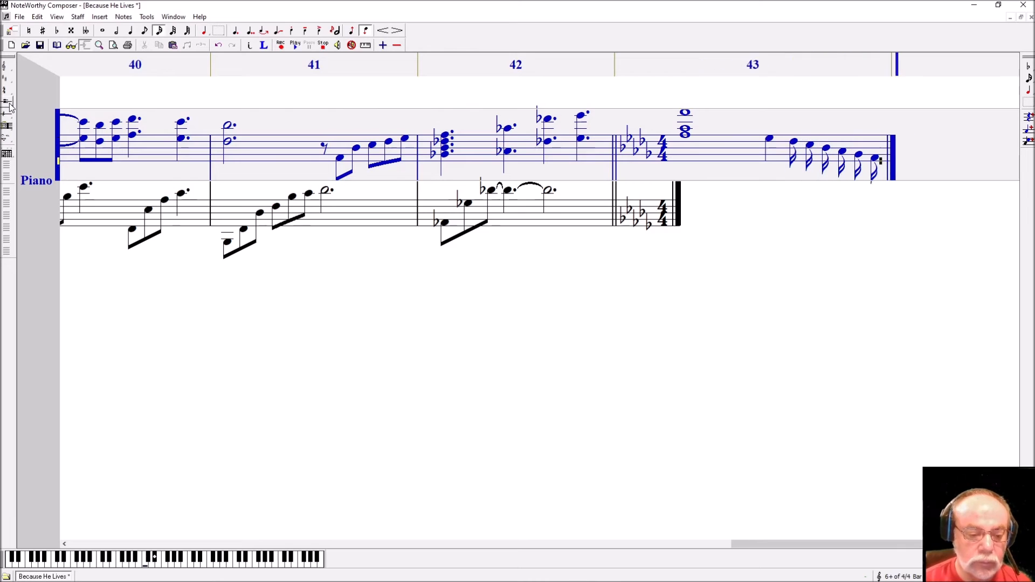
{"action": "key", "text": "Down"}
{"action": "key", "text": "Return"}
{"action": "key", "text": "Down"}
{"action": "key", "text": "Return"}
- Combine the E flat quarter note with the whole-note chord in treble measure 43 and beam the sixteenths
{"action": "key", "text": "Up"}
{"action": "key", "text": "ctrl+Left"}
{"action": "key", "text": "Right"}
{"action": "key", "text": "Delete"}
{"action": "left_click", "coordinate": [367, 31]}
{"action": "key", "text": "shift+Left"}
{"action": "key", "text": "Right"}
{"action": "key", "text": "ctrl+Return"}
{"action": "key", "text": "ctrl+b"}
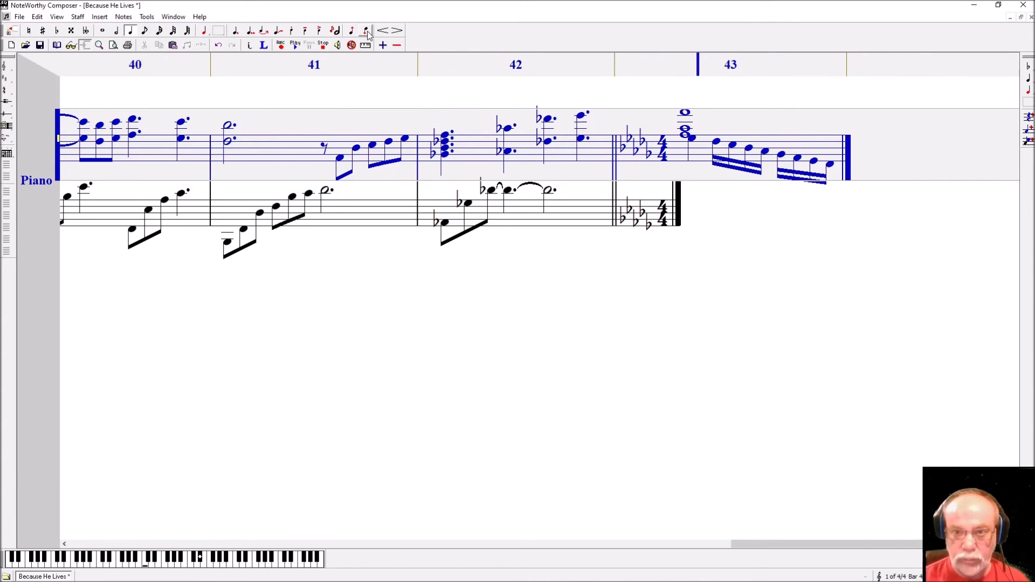
- Fill bass measure 43 with a dotted half rest and four descending sixteenths from C to G flat
{"action": "key", "text": "ctrl+Down"}
{"action": "key", "text": "space"}
{"action": "key", "text": "KP_Subtract"}
{"action": "key", "text": "KP_Subtract"}
{"action": "key", "text": "Return"}
{"action": "key", "text": "Down"}
{"action": "key", "text": "Return"}
{"action": "key", "text": "Down"}
{"action": "key", "text": "Return"}
{"action": "key", "text": "Down"}
{"action": "key", "text": "Return"}
{"action": "key", "text": "ctrl+Left"}
{"action": "key", "text": "shift+Right"}
{"action": "key", "text": "KP_Add"}
{"action": "key", "text": "Right"}
- Add a quarter rest to treble measure 43, close the measure on both staves, and beam the bass sixteenths
{"action": "key", "text": "ctrl+Up"}
{"action": "key", "text": "KP_Add"}
{"action": "key", "text": "KP_Add"}
{"action": "key", "text": "space"}
{"action": "key", "text": "Tab"}
{"action": "key", "text": "ctrl+Down"}
{"action": "key", "text": "Tab"}
{"action": "key", "text": "ctrl+b"}
- Start treble measure 44 with a quarter rest over A flat and E flat half notes, plus a half note on F
{"action": "key", "text": "ctrl+Up"}
{"action": "key", "text": "space"}
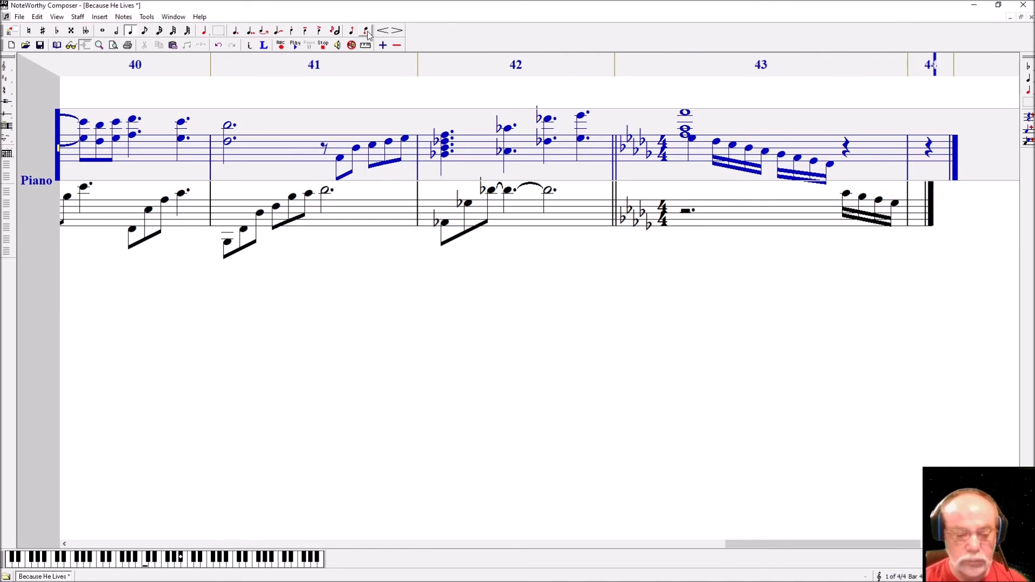
{"action": "key", "text": "ctrl+Return"}
{"action": "key", "text": "Down"}
{"action": "key", "text": "Down"}
{"action": "key", "text": "Down"}
{"action": "key", "text": "ctrl+Return"}
{"action": "key", "text": "Up"}
{"action": "key", "text": "Return"}
- Insert two eighth notes, F and G flat, in the upper voice of treble measure 44 before the F half note
{"action": "key", "text": "Left"}
{"action": "key", "text": "Up"}
{"action": "key", "text": "Up"}
{"action": "key", "text": "Up"}
{"action": "key", "text": "Up"}
{"action": "key", "text": "Up"}
{"action": "key", "text": "Up"}
{"action": "key", "text": "Up"}
{"action": "key", "text": "KP_Subtract"}
{"action": "key", "text": "KP_Subtract"}
{"action": "key", "text": "Return"}
{"action": "key", "text": "Up"}
{"action": "key", "text": "Return"}
- Complete treble measure 44 with an upper dotted quarter on F and an eighth on E flat, and close the measure
{"action": "key", "text": "Down"}
{"action": "key", "text": "KP_Add"}
{"action": "key", "text": "period"}
{"action": "key", "text": "Return"}
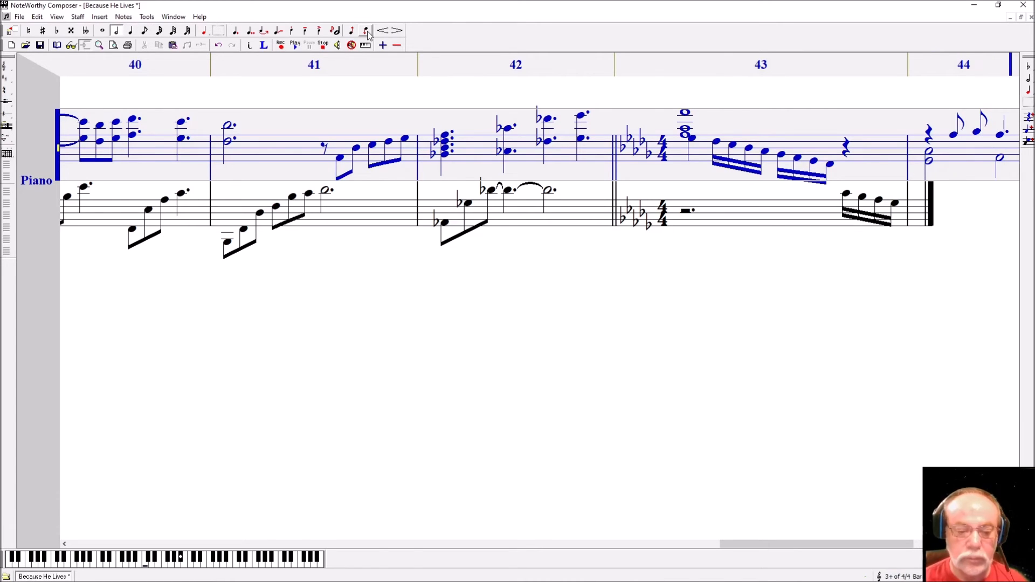
{"action": "key", "text": "KP_Subtract"}
{"action": "key", "text": "KP_Subtract"}
{"action": "key", "text": "Return"}
{"action": "key", "text": "Tab"}
- Enter a half-note chord of D flat, B flat and F, plus a half note on B flat, in treble measure 45
{"action": "key", "text": "KP_Add"}
{"action": "key", "text": "KP_Add"}
{"action": "key", "text": "Down"}
{"action": "key", "text": "Return"}
{"action": "key", "text": "Down"}
{"action": "key", "text": "Down"}
{"action": "key", "text": "ctrl+Return"}
{"action": "key", "text": "Up"}
{"action": "key", "text": "Up"}
{"action": "key", "text": "Up"}
{"action": "key", "text": "Return"}
- Add a quarter rest and two eighth-note pairs, F–B flat and E flat–A flat, under the last half note, closing treble measure 45
{"action": "key", "text": "KP_Subtract"}
{"action": "key", "text": "ctrl+space"}
{"action": "key", "text": "KP_Subtract"}
{"action": "key", "text": "Down"}
{"action": "key", "text": "Down"}
{"action": "key", "text": "Down"}
{"action": "key", "text": "Return"}
{"action": "key", "text": "Down"}
{"action": "key", "text": "Return"}
{"action": "key", "text": "Up"}
{"action": "key", "text": "Up"}
{"action": "key", "text": "Up"}
{"action": "key", "text": "Up"}
{"action": "key", "text": "ctrl+Return"}
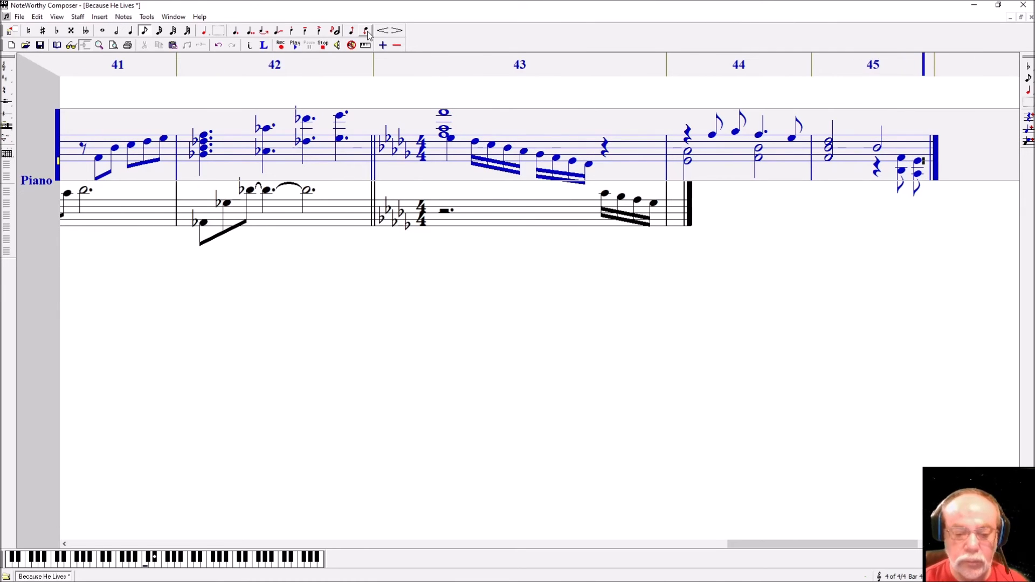
{"action": "key", "text": "Tab"}
- Start treble measure 46 with a quarter rest over D flat and G flat half notes, plus quarters on E flat and D flat
{"action": "key", "text": "KP_Add"}
{"action": "key", "text": "space"}
{"action": "key", "text": "KP_Add"}
{"action": "key", "text": "Down"}
{"action": "key", "text": "ctrl+Return"}
{"action": "key", "text": "KP_Subtract"}
{"action": "key", "text": "Return"}
{"action": "key", "text": "Down"}
{"action": "key", "text": "Return"}
- Add G flat and low D flat to the last quarter in treble measure 46, and enter a B flat–C quarter chord after it
{"action": "key", "text": "Down"}
{"action": "key", "text": "Down"}
{"action": "key", "text": "Down"}
{"action": "key", "text": "Down"}
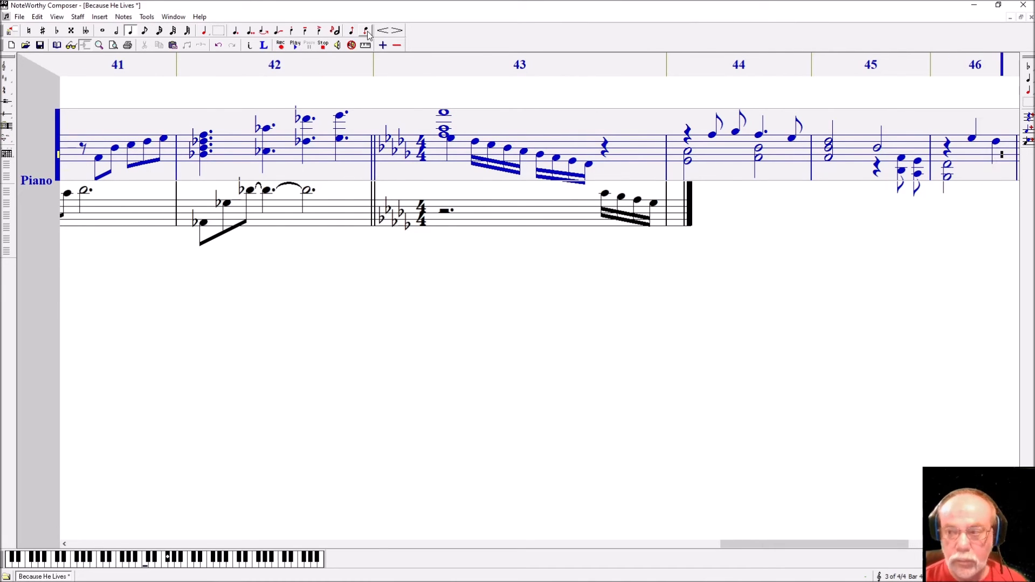
{"action": "key", "text": "ctrl+Return"}
{"action": "key", "text": "Down"}
{"action": "key", "text": "Down"}
{"action": "key", "text": "Down"}
{"action": "key", "text": "ctrl+Return"}
{"action": "key", "text": "Down"}
{"action": "key", "text": "Return"}
{"action": "key", "text": "ctrl+Return"}
{"action": "key", "text": "Down"}
{"action": "key", "text": "Down"}
{"action": "key", "text": "Down"}
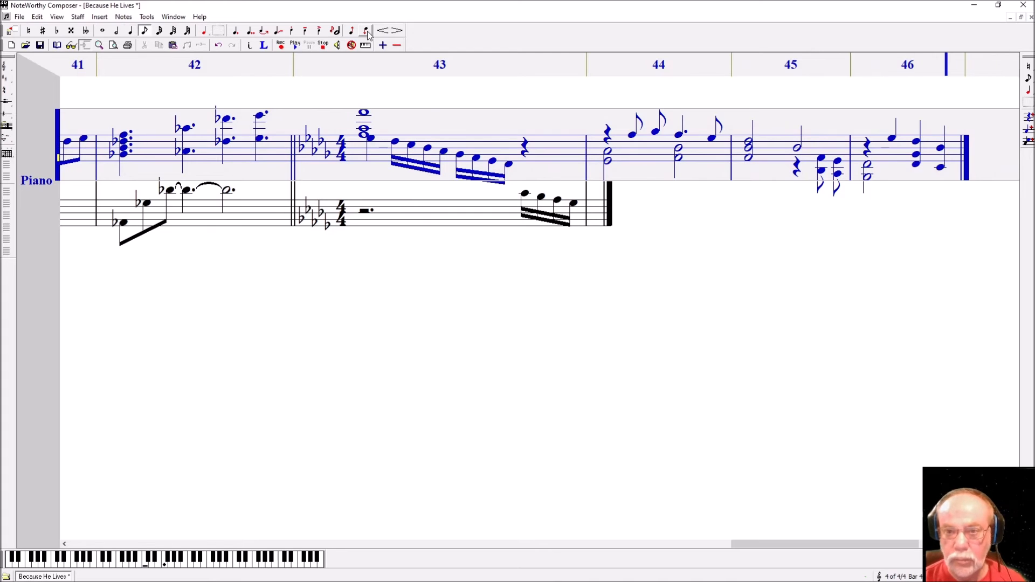
- Shorten the last chord in treble measure 46 to an eighth, duplicate it, and tie the two chords
{"action": "key", "text": "shift+Left"}
{"action": "key", "text": "KP_Subtract"}
{"action": "key", "text": "ctrl+c"}
{"action": "key", "text": "ctrl+v"}
{"action": "key", "text": "slash"}
{"action": "key", "text": "Right"}
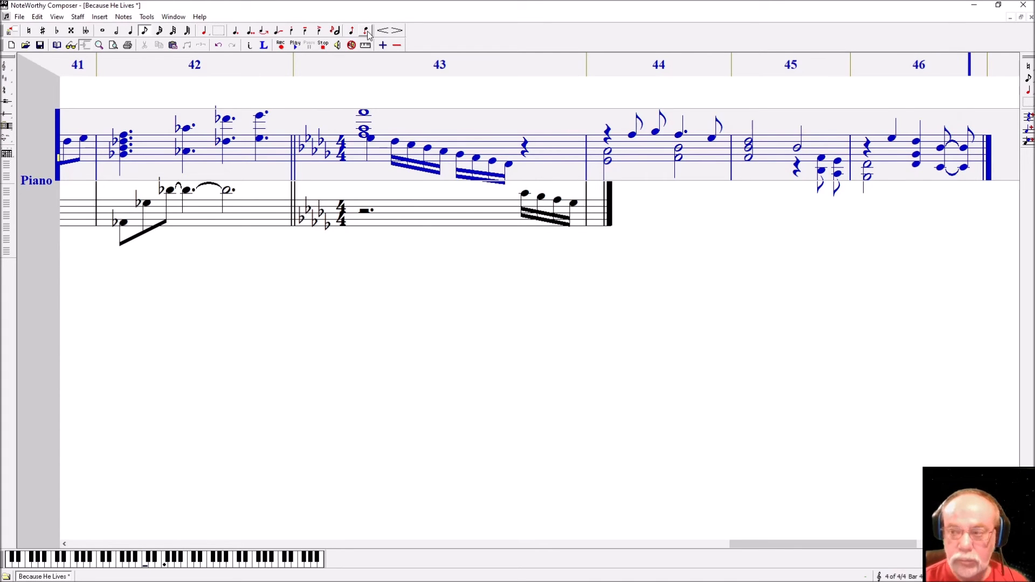
- Add an F flat to the final eighth chord of treble measure 46, close the measure, and beam the treble staff
{"action": "key", "text": "9"}
{"action": "key", "text": "ctrl+Return"}
{"action": "key", "text": "Tab"}
{"action": "key", "text": "ctrl+b"}
{"action": "key", "text": "Up"}
{"action": "key", "text": "Up"}
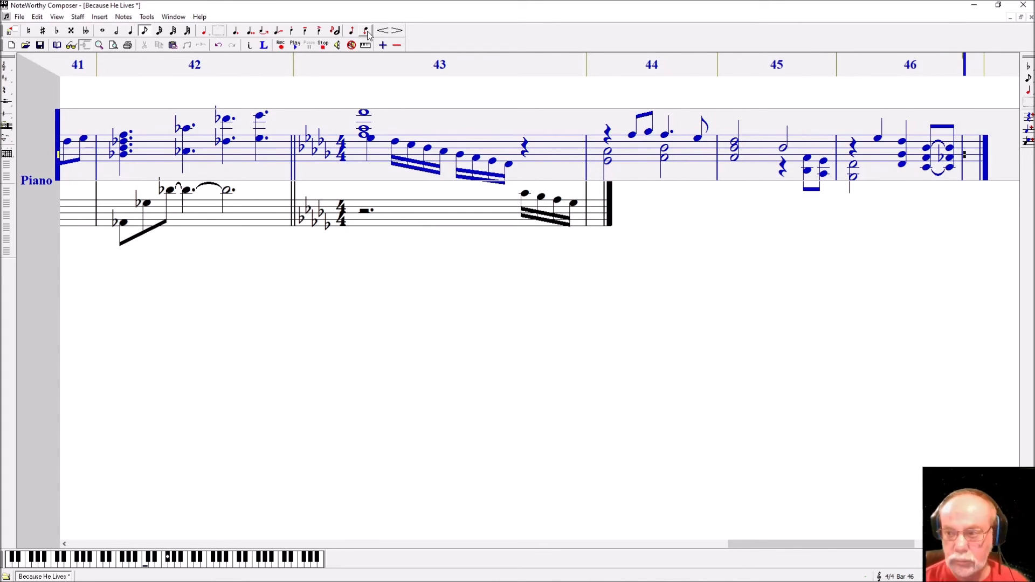
- Start treble measure 47 with a half-note chord of A flat, E flat and low A flat
{"action": "key", "text": "KP_Add"}
{"action": "key", "text": "KP_Add"}
{"action": "key", "text": "Return"}
{"action": "key", "text": "Down"}
{"action": "key", "text": "Down"}
{"action": "key", "text": "Down"}
{"action": "key", "text": "ctrl+Return"}
{"action": "key", "text": "Down"}
{"action": "key", "text": "Down"}
{"action": "key", "text": "Down"}
{"action": "key", "text": "Down"}
{"action": "key", "text": "ctrl+Return"}
- Enter three quarter chords after the half chord in treble measure 47: C over E flat, D flat over F, and E flat over G flat
{"action": "key", "text": "KP_Subtract"}
{"action": "key", "text": "Up"}
{"action": "key", "text": "Up"}
{"action": "key", "text": "Return"}
{"action": "key", "text": "Down"}
{"action": "key", "text": "Down"}
{"action": "key", "text": "Down"}
{"action": "key", "text": "Down"}
{"action": "key", "text": "Down"}
{"action": "key", "text": "ctrl+Return"}
{"action": "key", "text": "ctrl+Return"}
{"action": "key", "text": "Return"}
{"action": "key", "text": "ctrl+Return"}
- Group the last three quarter chords of treble measure 47 as a triplet and close the measure
{"action": "key", "text": "shift+Left"}
{"action": "key", "text": "shift+Left"}
{"action": "key", "text": "shift+Left"}
{"action": "key", "text": "ctrl+t"}
{"action": "key", "text": "Tab"}
- Start treble measure 48 with a D flat over low A flat quarter chord and a higher A flat octave quarter
{"action": "key", "text": "Return"}
{"action": "key", "text": "ctrl+Return"}
{"action": "key", "text": "Return"}
{"action": "key", "text": "Up"}
{"action": "key", "text": "Up"}
{"action": "key", "text": "Up"}
{"action": "key", "text": "Up"}
{"action": "key", "text": "Up"}
{"action": "key", "text": "Up"}
{"action": "key", "text": "Up"}
{"action": "key", "text": "ctrl+Return"}
- Add a high D flat octave quarter as the third beat of treble measure 48
{"action": "key", "text": "Up"}
{"action": "key", "text": "Up"}
{"action": "key", "text": "Up"}
{"action": "key", "text": "ctrl+Return"}
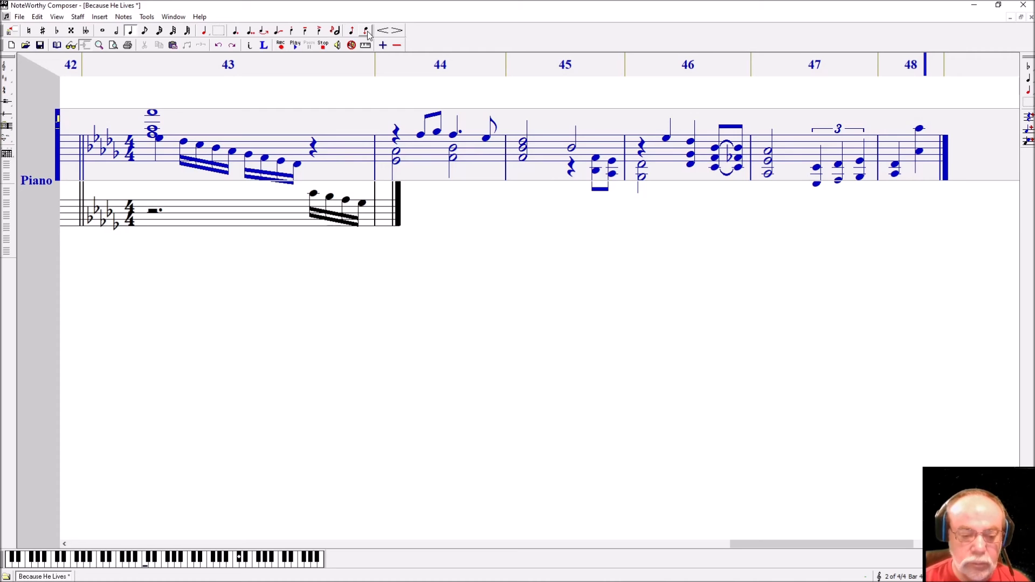
{"action": "key", "text": "Return"}
{"action": "key", "text": "Down"}
{"action": "key", "text": "Down"}
{"action": "key", "text": "Down"}
{"action": "key", "text": "Down"}
{"action": "key", "text": "Down"}
{"action": "key", "text": "Down"}
{"action": "key", "text": "Down"}
{"action": "key", "text": "ctrl+Return"}
- Add a high F octave quarter as the fourth beat of treble measure 48
{"action": "key", "text": "Up"}
{"action": "key", "text": "Up"}
{"action": "key", "text": "Return"}
{"action": "key", "text": "Up"}
{"action": "key", "text": "Up"}
{"action": "key", "text": "Up"}
{"action": "key", "text": "Up"}
{"action": "key", "text": "Up"}
{"action": "key", "text": "Up"}
{"action": "key", "text": "Up"}
{"action": "key", "text": "ctrl+Return"}
- Apply tenuto to the last three octaves of treble measure 48 and close the measure
{"action": "key", "text": "shift+Left"}
{"action": "key", "text": "shift+Left"}
{"action": "key", "text": "shift+Left"}
{"action": "left_click", "coordinate": [123, 16]}
{"action": "left_click", "coordinate": [164, 190]}
{"action": "key", "text": "End"}
{"action": "key", "text": "Tab"}
- Start treble measure 49 with a quarter chord of high E flat, D flat, G flat and the E flat an octave lower
{"action": "key", "text": "Down"}
{"action": "key", "text": "Return"}
{"action": "key", "text": "Down"}
{"action": "key", "text": "ctrl+Return"}
{"action": "key", "text": "Down"}
{"action": "key", "text": "Down"}
{"action": "key", "text": "Down"}
{"action": "key", "text": "Down"}
{"action": "key", "text": "ctrl+Return"}
{"action": "key", "text": "Down"}
{"action": "key", "text": "Down"}
{"action": "key", "text": "ctrl+Return"}
- Add a low A flat octave quarter as the second beat of treble measure 49
{"action": "key", "text": "Down"}
{"action": "key", "text": "Down"}
{"action": "key", "text": "Down"}
{"action": "key", "text": "Down"}
{"action": "key", "text": "Return"}
{"action": "key", "text": "Down"}
{"action": "key", "text": "Down"}
{"action": "key", "text": "Down"}
{"action": "key", "text": "Down"}
{"action": "key", "text": "Down"}
{"action": "key", "text": "Down"}
{"action": "key", "text": "Down"}
{"action": "key", "text": "ctrl+Return"}
- Add a D flat octave quarter as the third beat of treble measure 49
{"action": "key", "text": "Up"}
{"action": "key", "text": "Up"}
{"action": "key", "text": "Up"}
{"action": "key", "text": "Return"}
{"action": "key", "text": "Up"}
{"action": "key", "text": "Up"}
{"action": "key", "text": "Up"}
{"action": "key", "text": "Up"}
{"action": "key", "text": "Up"}
{"action": "key", "text": "Up"}
{"action": "key", "text": "Up"}
{"action": "key", "text": "ctrl+Return"}
- Add an F octave quarter as the last beat of treble measure 49 and close the measure
{"action": "key", "text": "Up"}
{"action": "key", "text": "Up"}
{"action": "key", "text": "Return"}
{"action": "key", "text": "Down"}
{"action": "key", "text": "Down"}
{"action": "key", "text": "Down"}
{"action": "key", "text": "Down"}
{"action": "key", "text": "Down"}
{"action": "key", "text": "Down"}
{"action": "key", "text": "Down"}
{"action": "key", "text": "ctrl+Return"}
{"action": "key", "text": "Tab"}
- Start treble measure 50 with a quarter chord of a G flat octave with D flat inside
{"action": "key", "text": "Up"}
{"action": "key", "text": "Return"}
{"action": "key", "text": "Up"}
{"action": "key", "text": "Up"}
{"action": "key", "text": "Up"}
{"action": "key", "text": "Up"}
{"action": "key", "text": "Up"}
{"action": "key", "text": "Up"}
{"action": "key", "text": "Up"}
{"action": "key", "text": "ctrl+Return"}
{"action": "key", "text": "Down"}
{"action": "key", "text": "Down"}
{"action": "key", "text": "Down"}
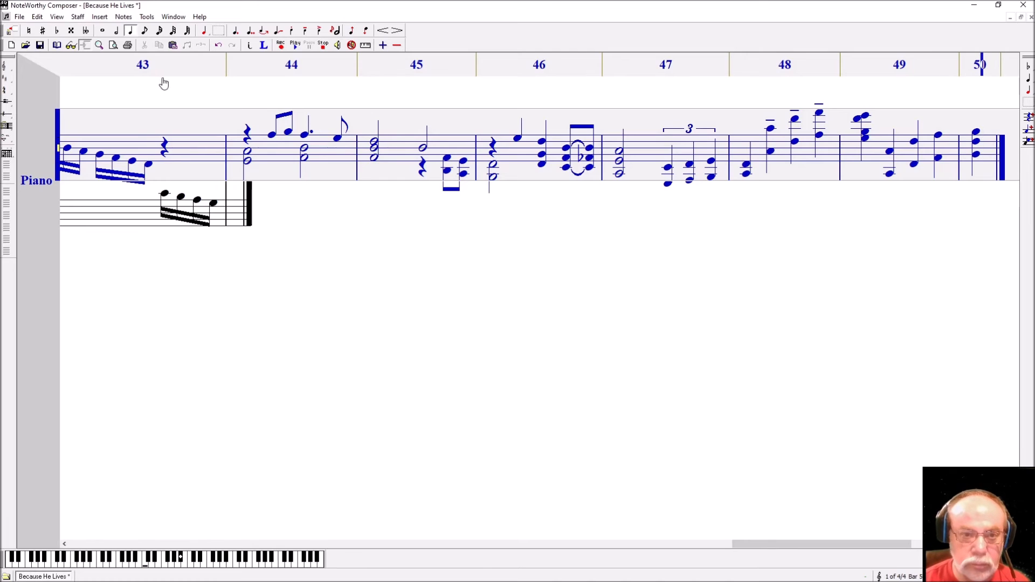
{"action": "left_click", "coordinate": [123, 16]}
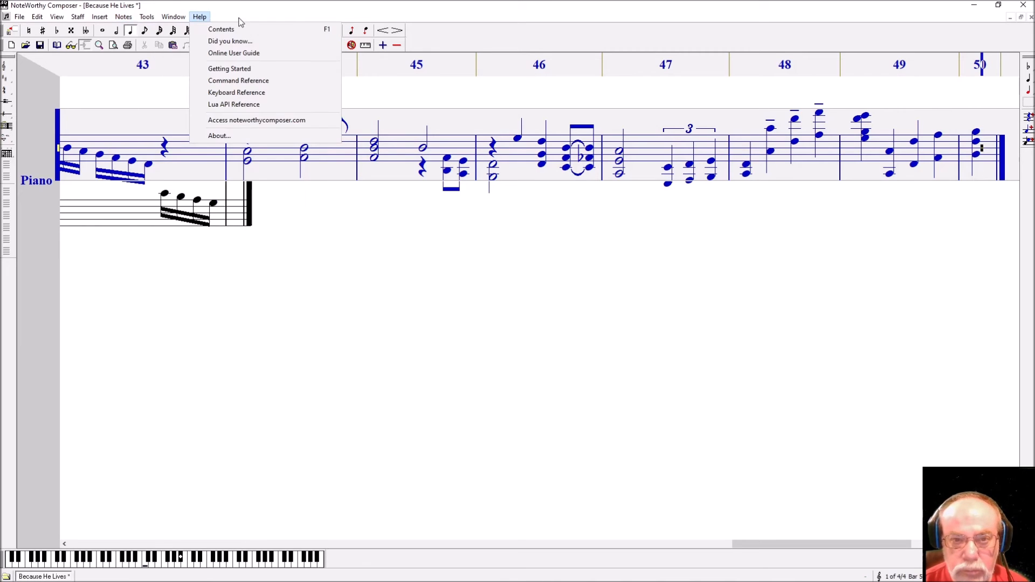
{"action": "left_click", "coordinate": [239, 20]}
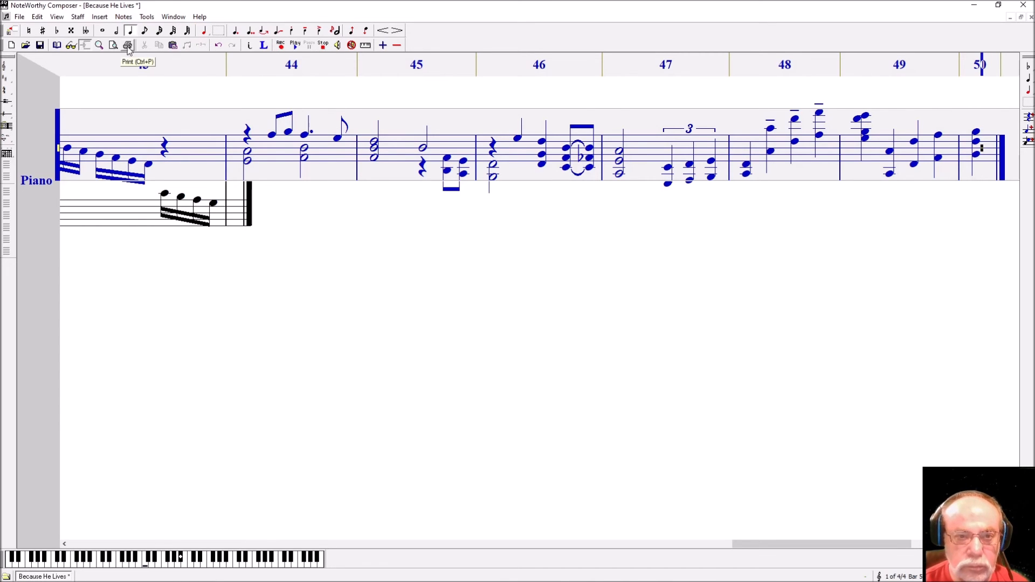
{"action": "left_click", "coordinate": [123, 17]}
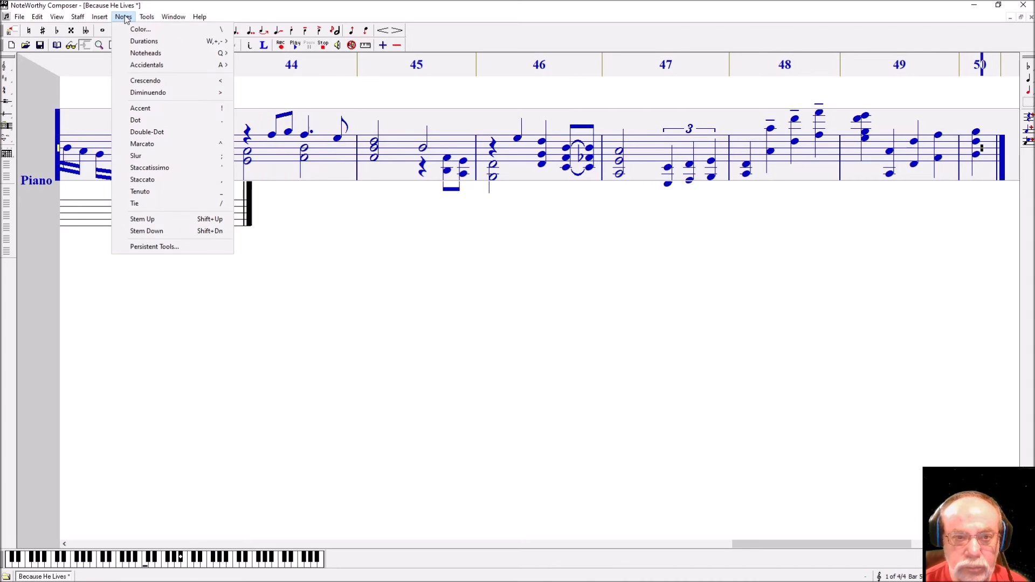
{"action": "mouse_move", "coordinate": [102, 18]}
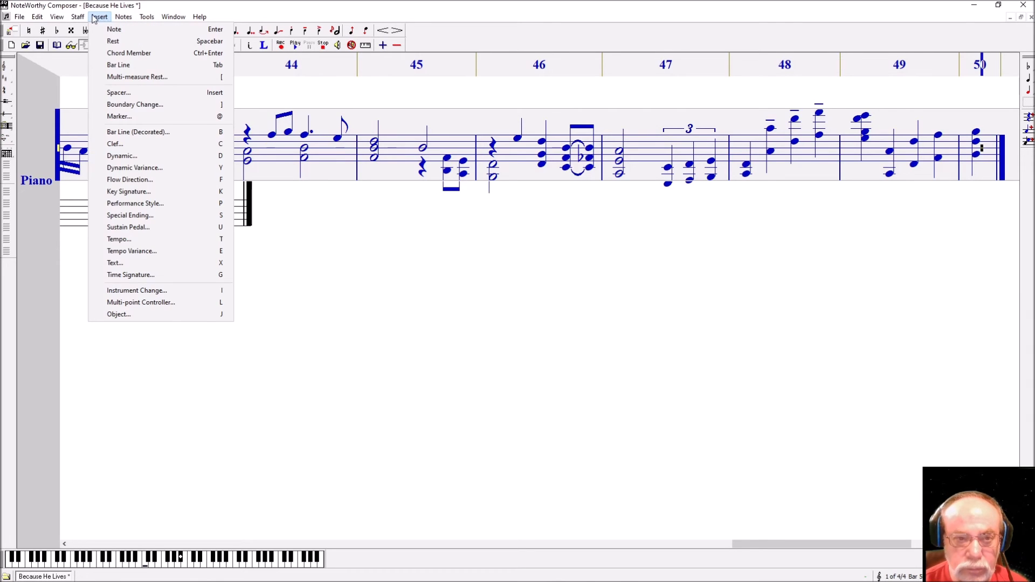
{"action": "mouse_move", "coordinate": [134, 16]}
{"action": "left_click", "coordinate": [228, 12]}
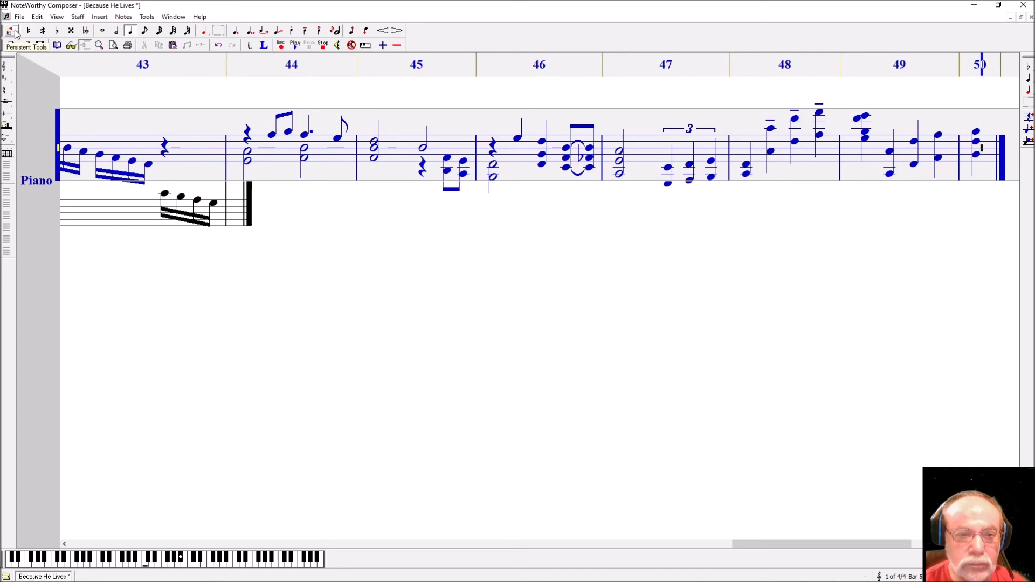
- Add a B double flat to the opening chord of treble measure 50
{"action": "left_click", "coordinate": [87, 33]}
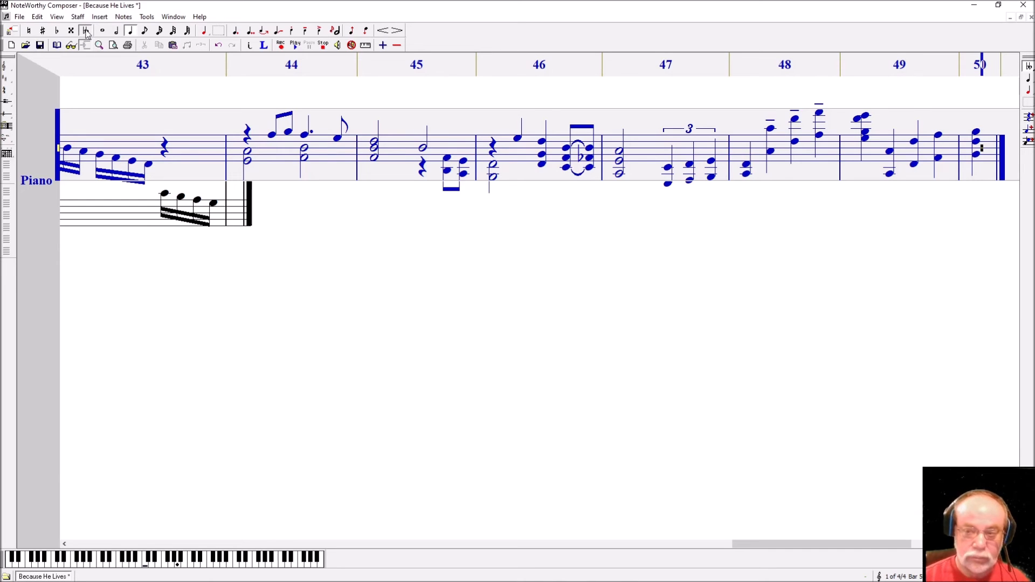
{"action": "left_click", "coordinate": [87, 33]}
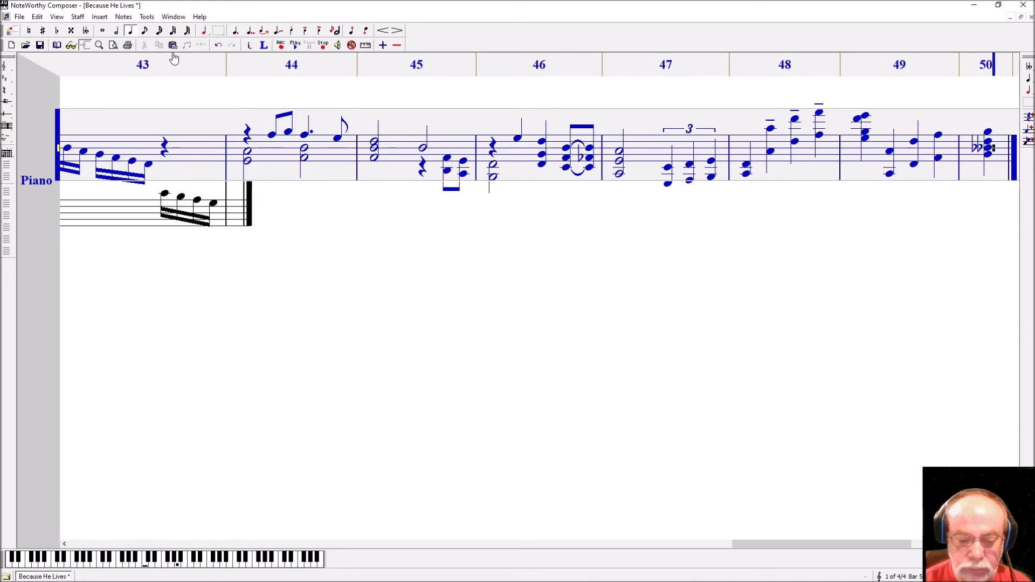
- Fill treble measure 50 with quarters: a D flat octave, a G flat–B double flat–D flat–G flat chord and a B double flat–D flat–G flat–B double flat chord
{"action": "key", "text": "Return"}
{"action": "key", "text": "Return"}
{"action": "key", "text": "Return"}
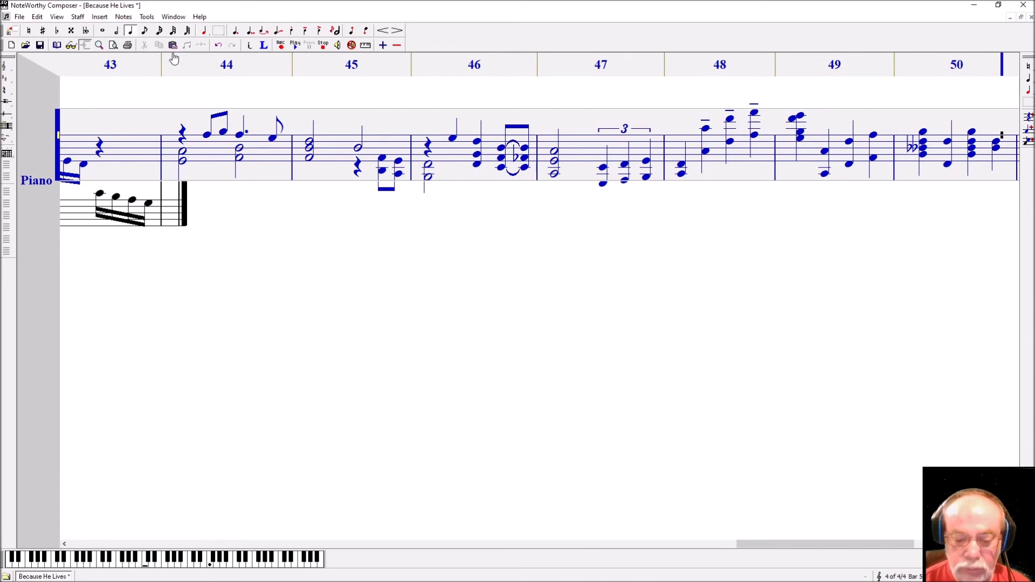
{"action": "left_click", "coordinate": [85, 31]}
- On the bass staff, fill measure 44 with half-note chords F–C natural and D flat–C natural, and close the measure
{"action": "key", "text": "ctrl+Down"}
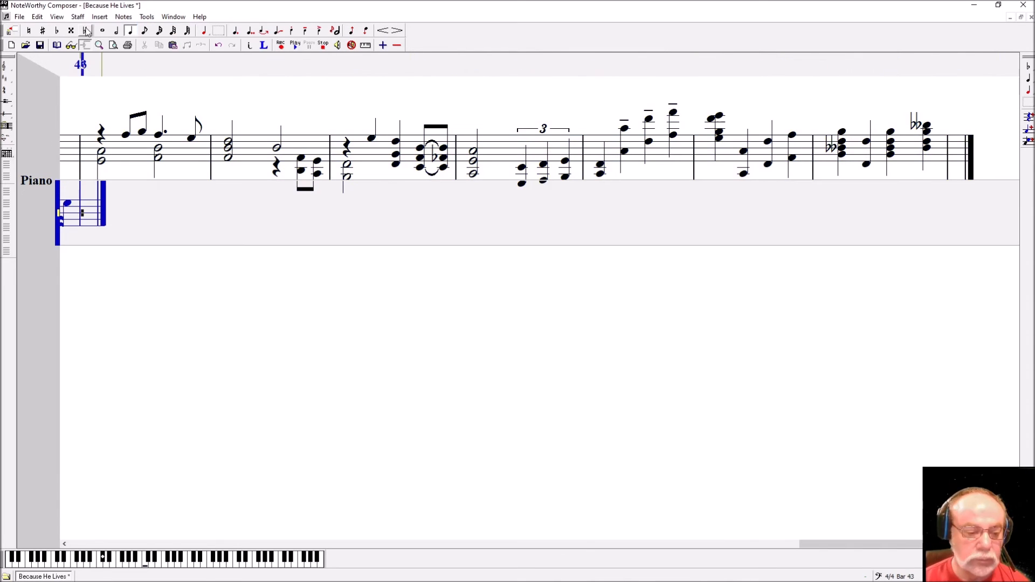
{"action": "key", "text": "2"}
{"action": "key", "text": "Return"}
{"action": "key", "text": "ctrl+Return"}
{"action": "key", "text": "Return"}
{"action": "key", "text": "Down"}
{"action": "key", "text": "Down"}
{"action": "key", "text": "Down"}
{"action": "key", "text": "Down"}
{"action": "key", "text": "Down"}
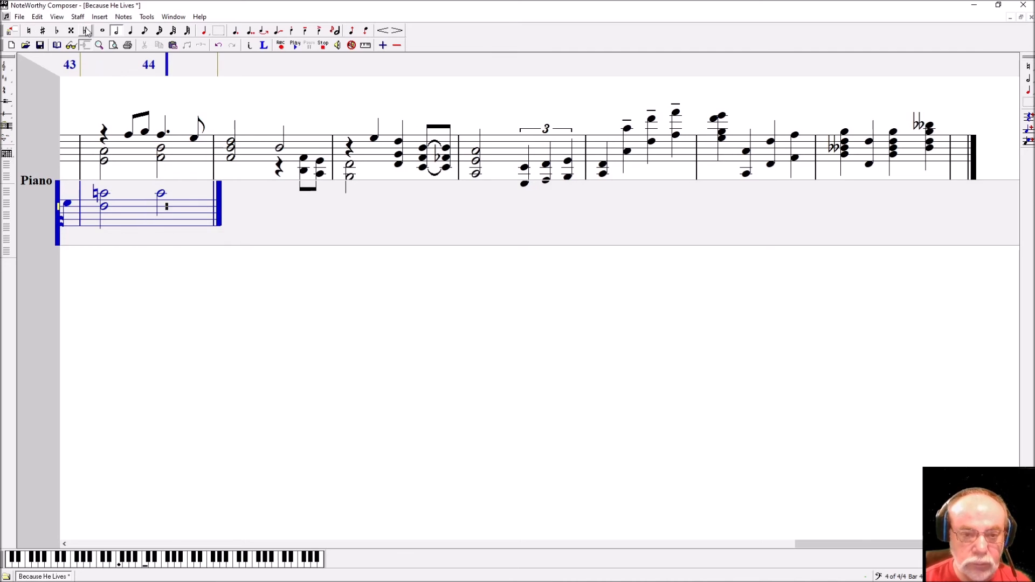
{"action": "key", "text": "ctrl+Return"}
{"action": "key", "text": "Tab"}
- Start bass measure 45 with single eighth notes on low G flat and D flat
{"action": "key", "text": "Down"}
{"action": "key", "text": "Down"}
{"action": "key", "text": "Down"}
{"action": "key", "text": "Down"}
{"action": "key", "text": "4"}
{"action": "key", "text": "Return"}
{"action": "key", "text": "Up"}
{"action": "key", "text": "Up"}
{"action": "key", "text": "Up"}
{"action": "key", "text": "Up"}
{"action": "key", "text": "Return"}
- Add a half note B flat above the staff's top line in bass measure 45
{"action": "key", "text": "Up"}
{"action": "key", "text": "Up"}
{"action": "key", "text": "Up"}
{"action": "key", "text": "Up"}
{"action": "key", "text": "Up"}
{"action": "key", "text": "2"}
{"action": "key", "text": "Return"}
- Add an eighth-note chord of G flat and D flat after the half note in bass measure 45
{"action": "key", "text": "Down"}
{"action": "key", "text": "Down"}
{"action": "key", "text": "Down"}
{"action": "key", "text": "Down"}
{"action": "key", "text": "Down"}
{"action": "key", "text": "Down"}
{"action": "key", "text": "Down"}
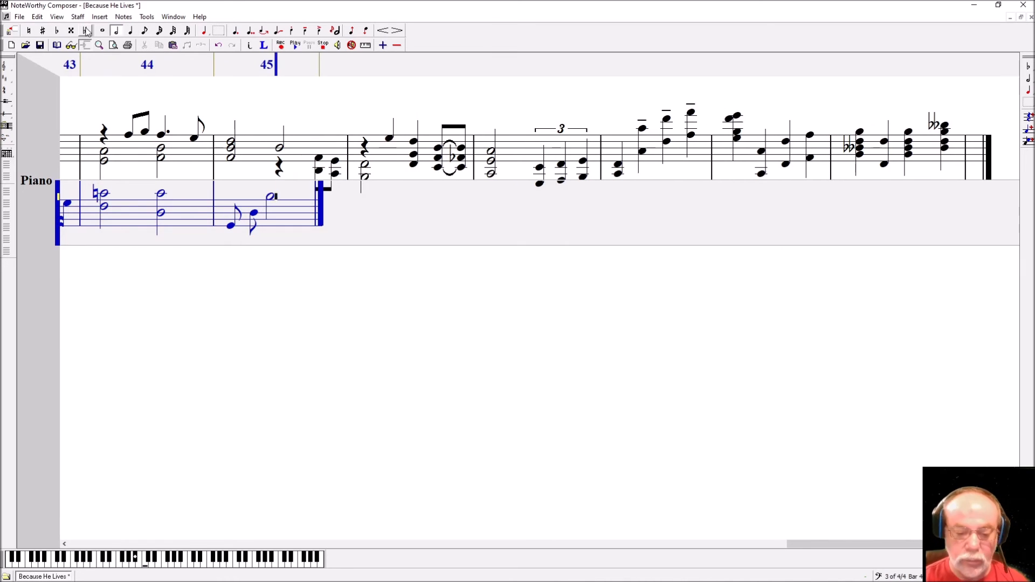
{"action": "key", "text": "Down"}
{"action": "key", "text": "Down"}
{"action": "key", "text": "Return"}
{"action": "key", "text": "Up"}
{"action": "key", "text": "Up"}
{"action": "key", "text": "Up"}
{"action": "key", "text": "Up"}
{"action": "key", "text": "ctrl+Return"}
- Finish bass measure 45 with an eighth-note chord of F and C flat, and close the measure
{"action": "key", "text": "Down"}
{"action": "key", "text": "Down"}
{"action": "key", "text": "Down"}
{"action": "key", "text": "Down"}
{"action": "key", "text": "Down"}
{"action": "key", "text": "Return"}
{"action": "key", "text": "Up"}
{"action": "key", "text": "Up"}
{"action": "key", "text": "Up"}
{"action": "key", "text": "Up"}
{"action": "key", "text": "ctrl+Return"}
{"action": "key", "text": "Tab"}
- Start bass measure 46 with a half-note chord of E flat and B flat
{"action": "key", "text": "Down"}
{"action": "key", "text": "Down"}
{"action": "key", "text": "Down"}
{"action": "key", "text": "Down"}
{"action": "key", "text": "Down"}
{"action": "key", "text": "2"}
{"action": "key", "text": "Return"}
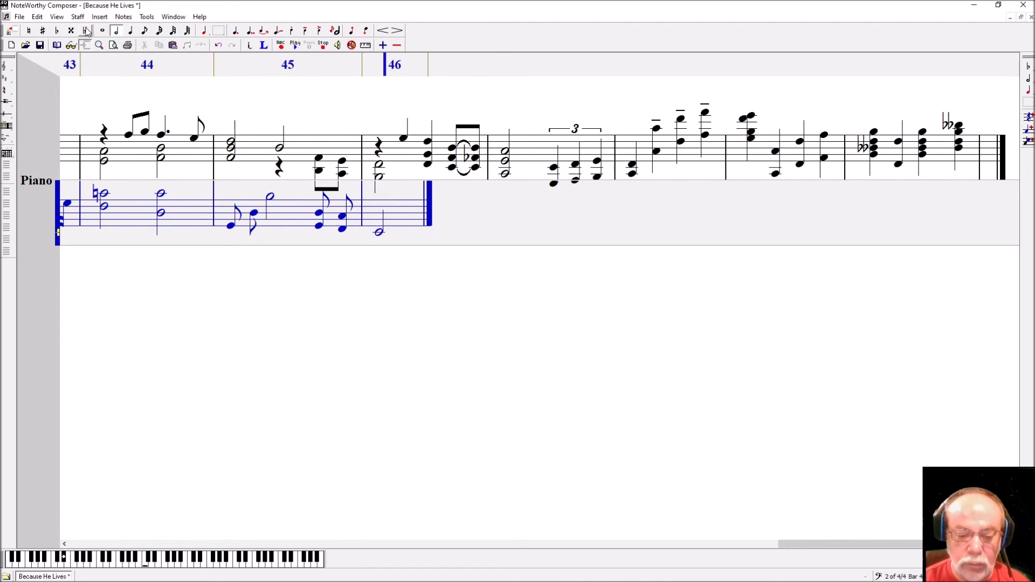
{"action": "key", "text": "Up"}
{"action": "key", "text": "Up"}
{"action": "key", "text": "Up"}
{"action": "key", "text": "Up"}
{"action": "key", "text": "ctrl+Return"}
- Complete bass measure 46 with quarter-note chords A flat–E flat–G flat and G flat–E flat, and close the measure
{"action": "key", "text": "Down"}
{"action": "key", "text": "3"}
{"action": "key", "text": "Return"}
{"action": "key", "text": "Down"}
{"action": "key", "text": "Down"}
{"action": "key", "text": "Down"}
{"action": "key", "text": "Down"}
{"action": "key", "text": "Down"}
{"action": "key", "text": "Down"}
{"action": "key", "text": "Down"}
{"action": "key", "text": "Return"}
{"action": "key", "text": "Up"}
{"action": "key", "text": "Up"}
{"action": "key", "text": "Up"}
{"action": "key", "text": "Up"}
{"action": "key", "text": "Up"}
{"action": "key", "text": "ctrl+Return"}
{"action": "key", "text": "Tab"}
- Fill bass measure 47 with two half notes on low F, tied together
{"action": "key", "text": "Down"}
{"action": "key", "text": "Down"}
{"action": "key", "text": "Down"}
{"action": "key", "text": "Down"}
{"action": "key", "text": "Down"}
{"action": "key", "text": "Down"}
{"action": "key", "text": "2"}
{"action": "key", "text": "Return"}
{"action": "key", "text": "BackSpace"}
{"action": "key", "text": "slash"}
{"action": "key", "text": "Return"}
- Add an E flat above the first half note of bass measure 47 and close the measure
{"action": "key", "text": "Up"}
{"action": "key", "text": "Up"}
{"action": "key", "text": "Up"}
{"action": "key", "text": "Up"}
{"action": "key", "text": "Up"}
{"action": "key", "text": "Return"}
{"action": "key", "text": "Up"}
{"action": "key", "text": "Up"}
{"action": "key", "text": "Up"}
{"action": "key", "text": "Up"}
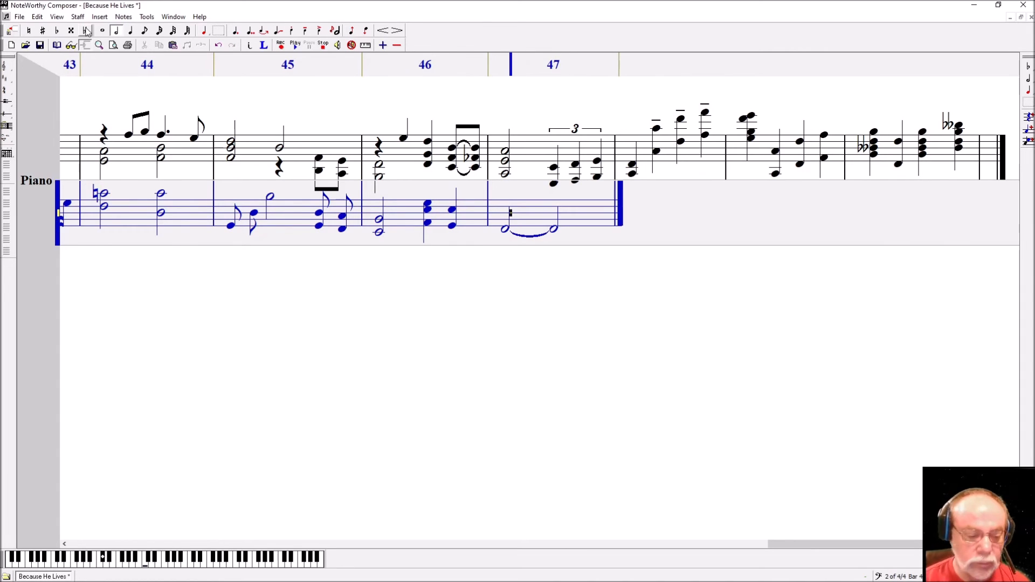
{"action": "key", "text": "Tab"}
- Fill bass measure 48 with a whole-note B flat octave and close the measure
{"action": "key", "text": "1"}
{"action": "key", "text": "Down"}
{"action": "key", "text": "Down"}
{"action": "key", "text": "Return"}
{"action": "key", "text": "Down"}
{"action": "key", "text": "Down"}
{"action": "key", "text": "Down"}
{"action": "key", "text": "Down"}
{"action": "key", "text": "ctrl+Return"}
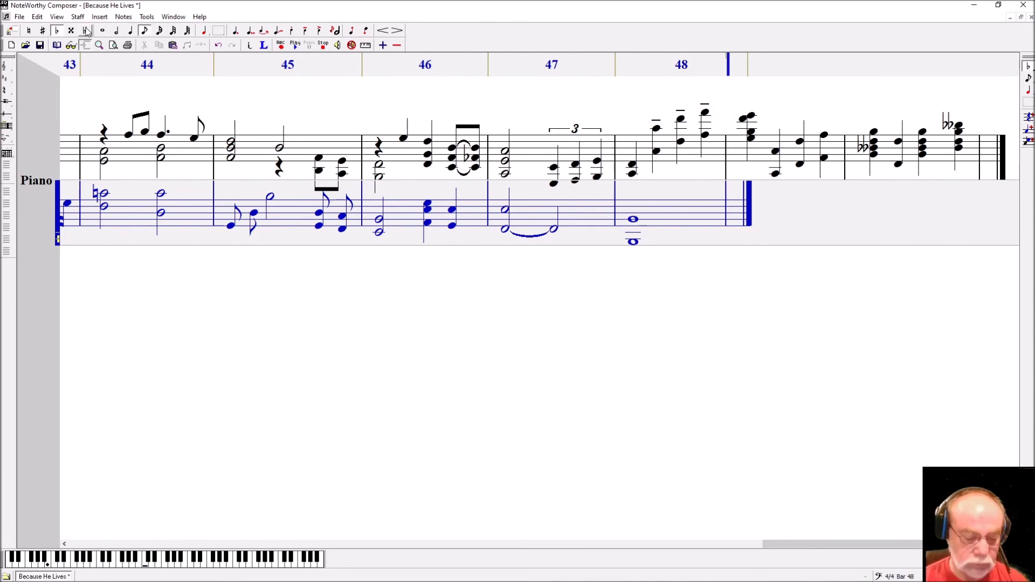
- Fill bass measure 49 with eighth notes C flat and G flat and a dotted-half E flat, and close the measure
{"action": "key", "text": "7"}
{"action": "key", "text": "Return"}
{"action": "key", "text": "Up"}
{"action": "key", "text": "Up"}
{"action": "key", "text": "Up"}
{"action": "key", "text": "Up"}
{"action": "key", "text": "Return"}
{"action": "key", "text": "Up"}
{"action": "key", "text": "Up"}
{"action": "key", "text": "Up"}
{"action": "key", "text": "Up"}
{"action": "key", "text": "Up"}
{"action": "key", "text": "2"}
{"action": "key", "text": "period"}
{"action": "key", "text": "Return"}
{"action": "key", "text": "Tab"}
- Start bass measure 50 with a dotted-quarter B octave and make both notes double flat
{"action": "key", "text": "Down"}
{"action": "key", "text": "Down"}
{"action": "key", "text": "Down"}
{"action": "key", "text": "3"}
{"action": "key", "text": "Return"}
{"action": "key", "text": "Down"}
{"action": "key", "text": "Down"}
{"action": "key", "text": "Down"}
{"action": "key", "text": "Down"}
{"action": "key", "text": "Down"}
{"action": "key", "text": "Down"}
{"action": "key", "text": "Down"}
{"action": "key", "text": "ctrl+Return"}
{"action": "key", "text": "shift+Left"}
{"action": "left_click", "coordinate": [88, 32]}
{"action": "key", "text": "Right"}
- Complete bass measure 50 with one eighth-note and two quarter-note B double-flat octaves, and close the measure
{"action": "key", "text": "4"}
{"action": "key", "text": "Return"}
{"action": "key", "text": "Up"}
{"action": "key", "text": "Up"}
{"action": "key", "text": "Up"}
{"action": "key", "text": "Up"}
{"action": "key", "text": "Up"}
{"action": "key", "text": "Up"}
{"action": "key", "text": "Up"}
{"action": "key", "text": "ctrl+Return"}
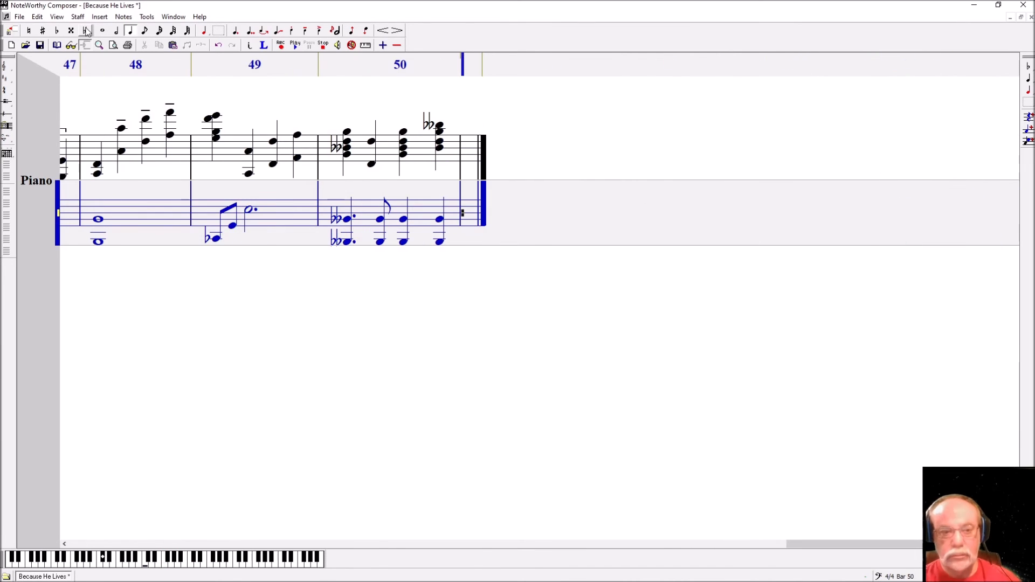
- Start treble measure 51 with a quarter-note chord A flat–E flat–F–A flat
{"action": "key", "text": "End"}
{"action": "key", "text": "Page_Up"}
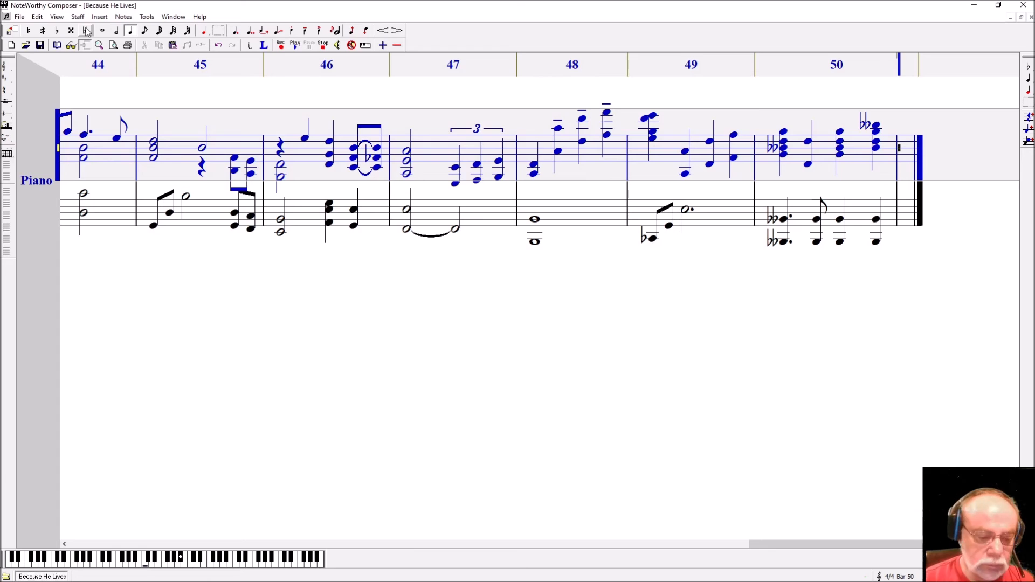
{"action": "key", "text": "Down"}
{"action": "key", "text": "Return"}
{"action": "key", "text": "Up"}
{"action": "key", "text": "Up"}
{"action": "key", "text": "Up"}
{"action": "key", "text": "Up"}
{"action": "key", "text": "Up"}
{"action": "key", "text": "Up"}
{"action": "key", "text": "Up"}
{"action": "key", "text": "ctrl+Return"}
{"action": "key", "text": "Down"}
{"action": "key", "text": "Down"}
{"action": "key", "text": "ctrl+Return"}
{"action": "key", "text": "Down"}
{"action": "key", "text": "ctrl+Return"}
- Add a second quarter-note chord, A flat–D flat–F–A flat, to treble measure 51
{"action": "key", "text": "Down"}
{"action": "key", "text": "Return"}
{"action": "key", "text": "Up"}
{"action": "key", "text": "Up"}
{"action": "key", "text": "ctrl+Return"}
{"action": "key", "text": "Up"}
{"action": "key", "text": "Up"}
{"action": "key", "text": "ctrl+Return"}
{"action": "key", "text": "Down"}
{"action": "key", "text": "Down"}
{"action": "key", "text": "Down"}
{"action": "key", "text": "Down"}
{"action": "key", "text": "Down"}
{"action": "key", "text": "Down"}
{"action": "key", "text": "Down"}
{"action": "key", "text": "ctrl+Return"}
- Add a third quarter-note chord, D flat–F–A flat–D flat, to treble measure 51
{"action": "key", "text": "Up"}
{"action": "key", "text": "Up"}
{"action": "key", "text": "Up"}
{"action": "key", "text": "Return"}
{"action": "key", "text": "Up"}
{"action": "key", "text": "Up"}
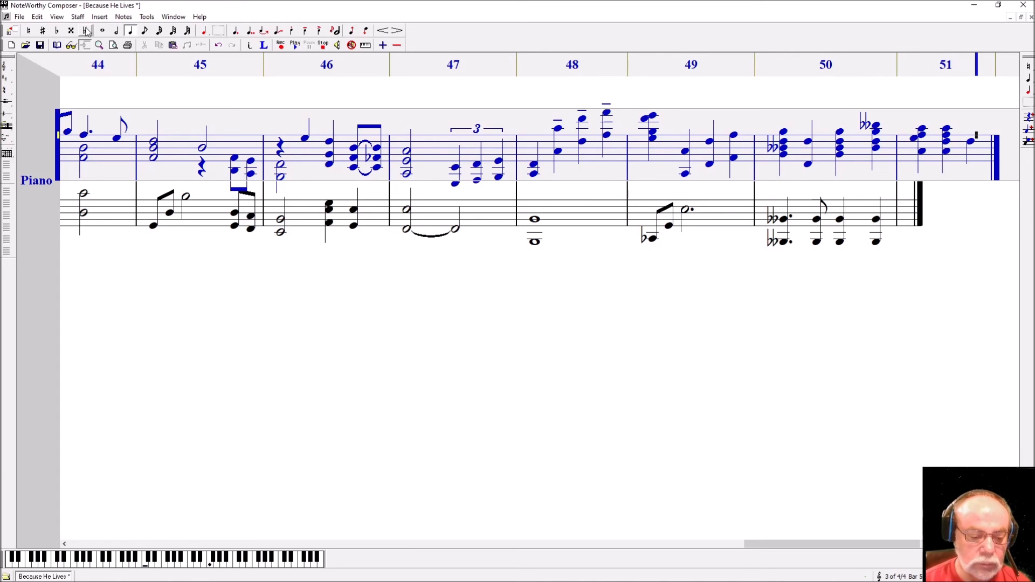
{"action": "key", "text": "ctrl+Return"}
{"action": "key", "text": "Up"}
{"action": "key", "text": "Up"}
{"action": "key", "text": "ctrl+Return"}
{"action": "key", "text": "Up"}
{"action": "key", "text": "Up"}
{"action": "key", "text": "ctrl+Return"}
- Complete treble measure 51 with a quarter-note chord F–A flat–D flat–F and close the measure
{"action": "key", "text": "Up"}
{"action": "key", "text": "Up"}
{"action": "key", "text": "Return"}
{"action": "key", "text": "ctrl+Return"}
{"action": "key", "text": "Tab"}
- Start treble measure 52 with a high quarter-note chord spanning a G natural octave
{"action": "key", "text": "Return"}
{"action": "key", "text": "ctrl+Return"}
{"action": "key", "text": "ctrl+Return"}
{"action": "key", "text": "ctrl+Return"}
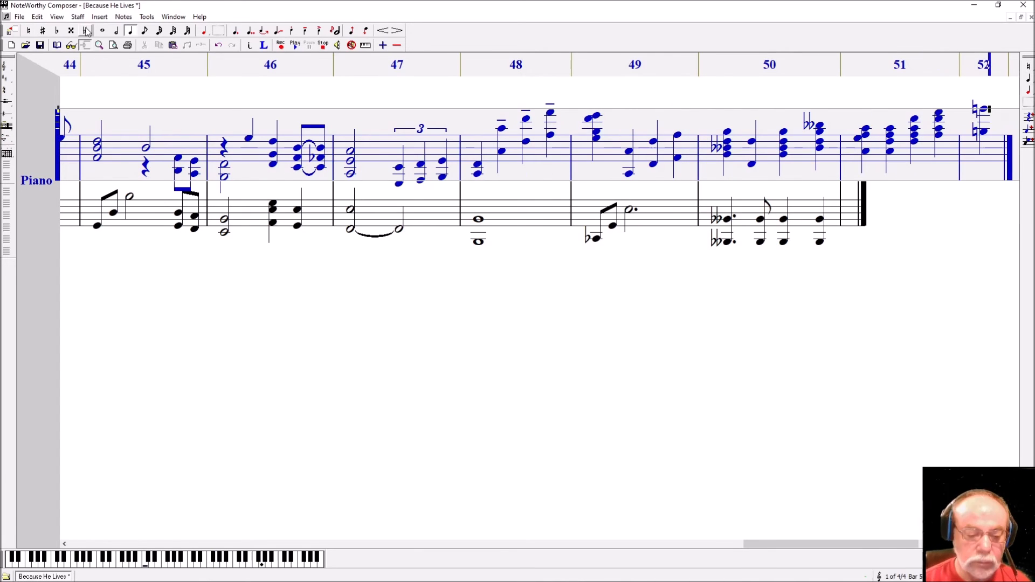
- Add an eighth-note chord B flat–E flat–B flat after the first chord of treble measure 52
{"action": "key", "text": "KP_Subtract"}
{"action": "key", "text": "Return"}
{"action": "key", "text": "Down"}
{"action": "key", "text": "Down"}
{"action": "key", "text": "Down"}
{"action": "key", "text": "Down"}
{"action": "key", "text": "ctrl+Return"}
{"action": "key", "text": "Down"}
{"action": "key", "text": "Down"}
{"action": "key", "text": "Down"}
{"action": "key", "text": "ctrl+Return"}
- Add an eighth-note chord A flat–E flat–A flat to treble measure 52
{"action": "key", "text": "Down"}
{"action": "key", "text": "Return"}
{"action": "key", "text": "Up"}
{"action": "key", "text": "Up"}
{"action": "key", "text": "Up"}
{"action": "key", "text": "Up"}
{"action": "key", "text": "ctrl+Return"}
{"action": "key", "text": "Up"}
{"action": "key", "text": "Up"}
{"action": "key", "text": "Up"}
{"action": "key", "text": "ctrl+Return"}
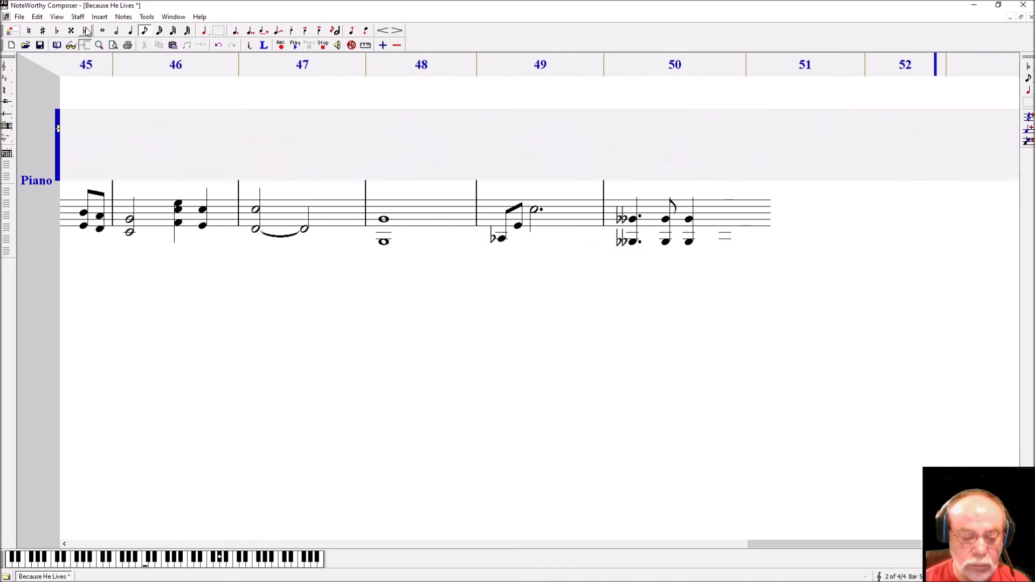
- Add an eighth-note chord spanning the lower G natural octave to treble measure 52
{"action": "key", "text": "Down"}
{"action": "key", "text": "Return"}
{"action": "key", "text": "Down"}
{"action": "key", "text": "Down"}
{"action": "key", "text": "ctrl+Return"}
{"action": "key", "text": "Down"}
{"action": "key", "text": "ctrl+Return"}
- Add an eighth-note F octave to treble measure 52
{"action": "key", "text": "Down"}
{"action": "key", "text": "Return"}
{"action": "key", "text": "Up"}
{"action": "key", "text": "Up"}
{"action": "key", "text": "Up"}
{"action": "key", "text": "Up"}
{"action": "key", "text": "Up"}
{"action": "key", "text": "Up"}
{"action": "key", "text": "Up"}
{"action": "key", "text": "ctrl+Return"}
- Add an eighth-note E flat octave after the F octave in treble measure 52
{"action": "key", "text": "Down"}
{"action": "key", "text": "Return"}
{"action": "key", "text": "Down"}
{"action": "key", "text": "Down"}
{"action": "key", "text": "Down"}
{"action": "key", "text": "Down"}
{"action": "key", "text": "Down"}
{"action": "key", "text": "Down"}
{"action": "key", "text": "Down"}
{"action": "key", "text": "ctrl+Return"}
- Fill the last eighth of treble measure 52 with a D flat octave
{"action": "key", "text": "Down"}
{"action": "key", "text": "Return"}
{"action": "key", "text": "Up"}
{"action": "key", "text": "Up"}
{"action": "key", "text": "Up"}
{"action": "key", "text": "Up"}
{"action": "key", "text": "Up"}
{"action": "key", "text": "Up"}
{"action": "key", "text": "Up"}
{"action": "key", "text": "ctrl+Return"}
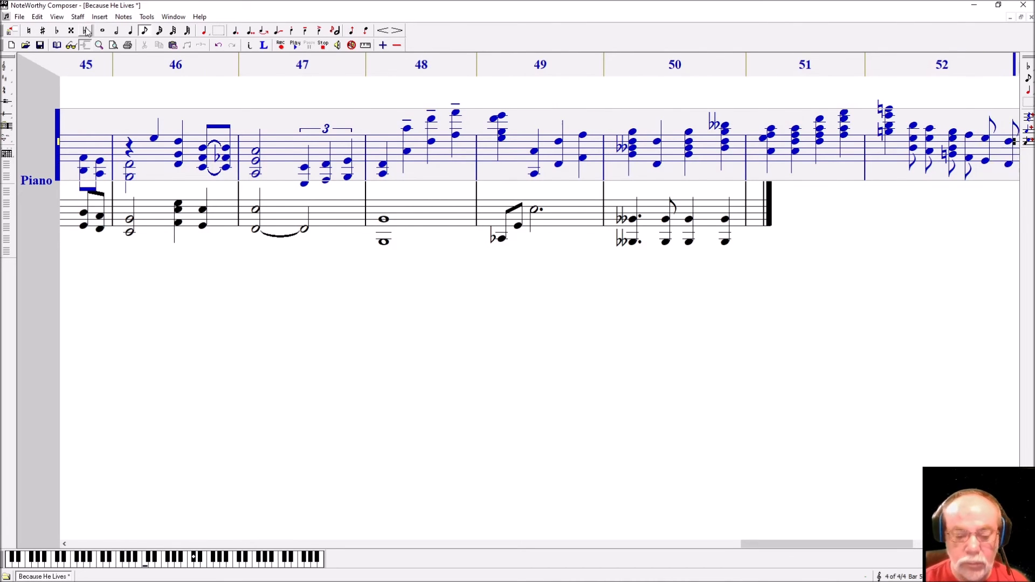
- Close treble measure 52 with a bar line and beam its eighth-note chords as a pair followed by a group of four
{"action": "key", "text": "Tab"}
{"action": "key", "text": "Left"}
{"action": "key", "text": "shift+Left"}
{"action": "key", "text": "shift+Left"}
{"action": "key", "text": "shift+Left"}
{"action": "key", "text": "shift+Left"}
{"action": "key", "text": "ctrl+b"}
{"action": "key", "text": "shift+Left"}
{"action": "key", "text": "shift+Left"}
{"action": "key", "text": "ctrl+b"}
{"action": "key", "text": "End"}
- Enter a four-note A flat quarter chord spanning a C octave on beat one of treble measure 53
{"action": "key", "text": "KP_Add"}
{"action": "key", "text": "Down"}
{"action": "key", "text": "Return"}
{"action": "key", "text": "Down"}
{"action": "key", "text": "Down"}
{"action": "key", "text": "ctrl+Return"}
{"action": "key", "text": "Down"}
{"action": "key", "text": "Down"}
{"action": "key", "text": "Down"}
{"action": "key", "text": "ctrl+Return"}
{"action": "key", "text": "Down"}
{"action": "key", "text": "Down"}
{"action": "key", "text": "ctrl+Return"}
- Try to enter an A flat octave and a G flat chord on beats two and three of treble measure 53
{"action": "key", "text": "Down"}
{"action": "key", "text": "Down"}
{"action": "key", "text": "Return"}
{"action": "key", "text": "Up"}
{"action": "key", "text": "Up"}
{"action": "key", "text": "Up"}
{"action": "key", "text": "Up"}
{"action": "key", "text": "Up"}
{"action": "key", "text": "Up"}
{"action": "key", "text": "Up"}
{"action": "key", "text": "ctrl+Return"}
{"action": "key", "text": "Down"}
{"action": "key", "text": "Down"}
{"action": "key", "text": "Down"}
{"action": "key", "text": "Down"}
{"action": "key", "text": "ctrl+Return"}
{"action": "key", "text": "Up"}
{"action": "key", "text": "Up"}
{"action": "key", "text": "Up"}
{"action": "key", "text": "Up"}
{"action": "key", "text": "Up"}
{"action": "key", "text": "Up"}
{"action": "key", "text": "Up"}
{"action": "key", "text": "ctrl+Return"}
{"action": "key", "text": "Down"}
{"action": "key", "text": "Down"}
{"action": "key", "text": "ctrl+Return"}
{"action": "key", "text": "Down"}
{"action": "key", "text": "Down"}
{"action": "key", "text": "ctrl+Return"}
- Enter a quarter chord of E flat, A flat, C and upper E flat as the last chord of treble measure 53
{"action": "key", "text": "Down"}
{"action": "key", "text": "Down"}
{"action": "key", "text": "Return"}
{"action": "key", "text": "Up"}
{"action": "key", "text": "Up"}
{"action": "key", "text": "Up"}
{"action": "key", "text": "ctrl+Return"}
{"action": "key", "text": "Up"}
{"action": "key", "text": "Up"}
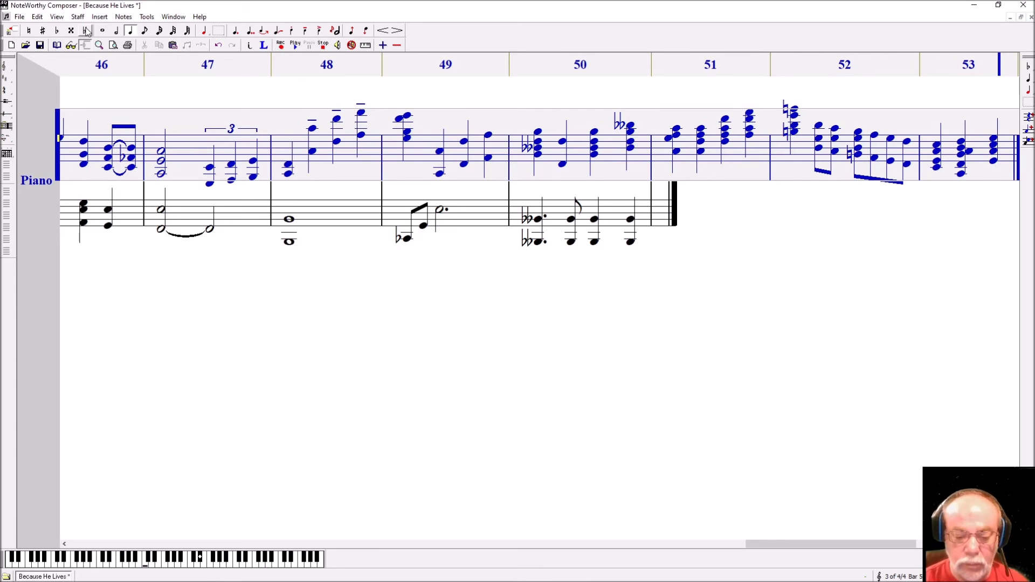
- Replace the crowded chord on beat two of treble measure 53 with a quarter-note A flat octave
{"action": "key", "text": "Left"}
{"action": "key", "text": "BackSpace"}
{"action": "key", "text": "Return"}
{"action": "key", "text": "Down"}
{"action": "key", "text": "Down"}
{"action": "key", "text": "Down"}
{"action": "key", "text": "Down"}
{"action": "key", "text": "Down"}
{"action": "key", "text": "Down"}
{"action": "key", "text": "Down"}
{"action": "key", "text": "ctrl+Return"}
- Insert a four-note G flat quarter chord spanning a D flat octave before the last chord of treble measure 53
{"action": "key", "text": "Up"}
{"action": "key", "text": "Up"}
{"action": "key", "text": "Up"}
{"action": "key", "text": "Return"}
{"action": "key", "text": "ctrl+Return"}
{"action": "key", "text": "Right"}
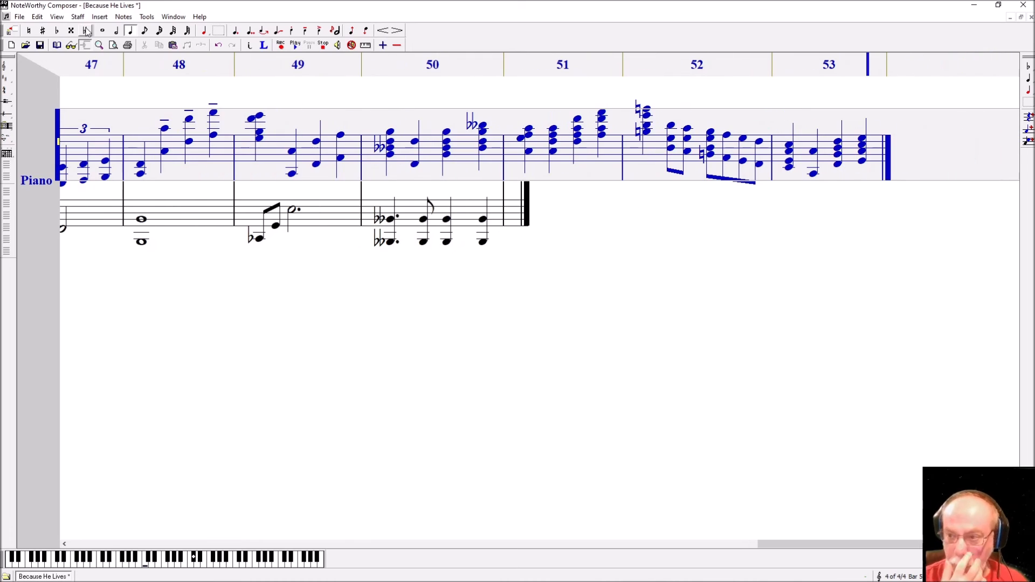
- Add a bar line and start treble measure 54 with a quarter chord of F, A flat, D flat and upper F
{"action": "key", "text": "Tab"}
{"action": "key", "text": "Return"}
{"action": "key", "text": "Down"}
{"action": "key", "text": "Down"}
{"action": "key", "text": "Down"}
{"action": "key", "text": "Down"}
{"action": "key", "text": "Down"}
{"action": "key", "text": "Down"}
{"action": "key", "text": "Down"}
{"action": "key", "text": "ctrl+Return"}
{"action": "key", "text": "Up"}
{"action": "key", "text": "Up"}
{"action": "key", "text": "ctrl+Return"}
{"action": "key", "text": "Up"}
{"action": "key", "text": "Up"}
{"action": "key", "text": "Up"}
{"action": "key", "text": "ctrl+Return"}
- Enter the rising sixteenth notes A flat, D flat, E flat and F on beat two of treble measure 54
{"action": "key", "text": "5"}
{"action": "key", "text": "Down"}
{"action": "key", "text": "Down"}
{"action": "key", "text": "Down"}
{"action": "key", "text": "Return"}
{"action": "key", "text": "Up"}
{"action": "key", "text": "Up"}
{"action": "key", "text": "Up"}
{"action": "key", "text": "Return"}
{"action": "key", "text": "Up"}
{"action": "key", "text": "Return"}
{"action": "key", "text": "Up"}
{"action": "key", "text": "Return"}
- Enter a quarter-note G flat octave with a C flat inside it on beat three of treble measure 54
{"action": "key", "text": "3"}
{"action": "key", "text": "Up"}
{"action": "key", "text": "Return"}
{"action": "key", "text": "Down"}
{"action": "key", "text": "Down"}
{"action": "key", "text": "Down"}
{"action": "key", "text": "Down"}
{"action": "key", "text": "Down"}
{"action": "key", "text": "Down"}
{"action": "key", "text": "Down"}
{"action": "key", "text": "ctrl+Return"}
{"action": "key", "text": "v"}
{"action": "key", "text": "Up"}
{"action": "key", "text": "Up"}
{"action": "key", "text": "Up"}
{"action": "key", "text": "ctrl+Return"}
- Fill beat four of treble measure 54 with the rising sixteenth notes C flat, E flat, F and G flat
{"action": "key", "text": "5"}
{"action": "key", "text": "Return"}
{"action": "key", "text": "Up"}
{"action": "key", "text": "Up"}
{"action": "key", "text": "Return"}
{"action": "key", "text": "Up"}
{"action": "key", "text": "Return"}
{"action": "key", "text": "Up"}
{"action": "key", "text": "Return"}
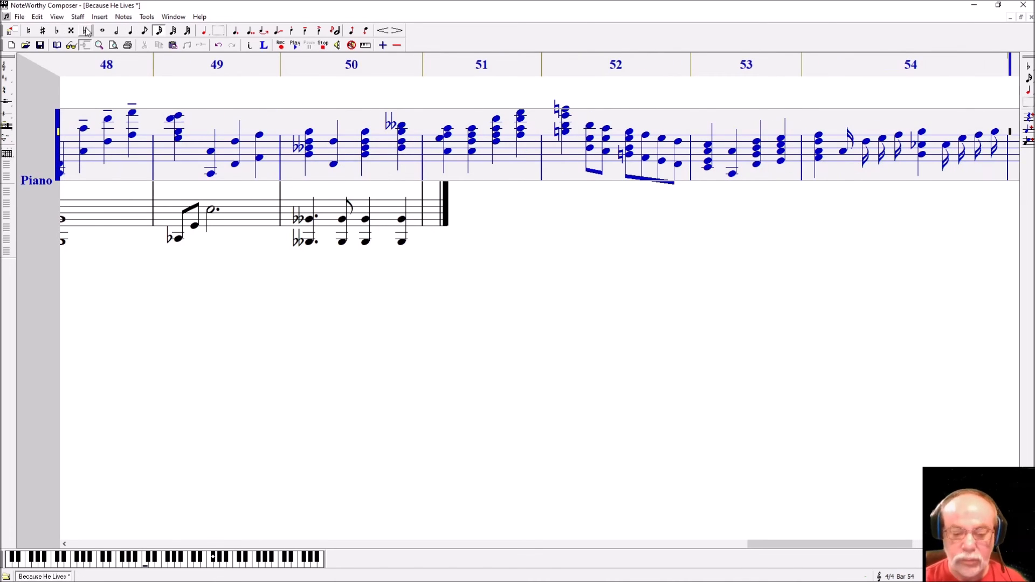
- Add a bar line and start treble measure 55 with a quarter-note A flat octave with a D flat inside it
{"action": "key", "text": "Tab"}
{"action": "key", "text": "3"}
{"action": "key", "text": "Up"}
{"action": "key", "text": "Return"}
{"action": "key", "text": "Down"}
{"action": "key", "text": "Down"}
{"action": "key", "text": "Down"}
{"action": "key", "text": "Down"}
{"action": "key", "text": "Down"}
{"action": "key", "text": "Down"}
{"action": "key", "text": "Down"}
{"action": "key", "text": "ctrl+Return"}
{"action": "key", "text": "Up"}
{"action": "key", "text": "Up"}
{"action": "key", "text": "Up"}
{"action": "key", "text": "ctrl+Return"}
- Enter a quarter-note D flat octave on beat two of treble measure 55
{"action": "key", "text": "Return"}
{"action": "key", "text": "Down"}
{"action": "key", "text": "Down"}
{"action": "key", "text": "Down"}
{"action": "key", "text": "Down"}
{"action": "key", "text": "Down"}
{"action": "key", "text": "Down"}
{"action": "key", "text": "Down"}
{"action": "key", "text": "ctrl+Return"}
- Enter a dotted-quarter chord of B flat, D flat, F and upper B flat on beat three of treble measure 55
{"action": "key", "text": "Up"}
{"action": "key", "text": "Up"}
{"action": "key", "text": "Up"}
{"action": "key", "text": "Up"}
{"action": "key", "text": "Up"}
{"action": "key", "text": "Return"}
{"action": "key", "text": "Up"}
{"action": "key", "text": "Up"}
{"action": "key", "text": "ctrl+Return"}
{"action": "key", "text": "Up"}
{"action": "key", "text": "Up"}
{"action": "key", "text": "ctrl+Return"}
{"action": "key", "text": "Up"}
{"action": "key", "text": "Up"}
{"action": "key", "text": "Up"}
{"action": "key", "text": "ctrl+Return"}
- Complete treble measure 55 with an undotted eighth-note A flat octave
{"action": "key", "text": "period"}
{"action": "key", "text": "4"}
{"action": "key", "text": "Down"}
{"action": "key", "text": "Return"}
{"action": "key", "text": "Down"}
{"action": "key", "text": "Down"}
{"action": "key", "text": "Down"}
{"action": "key", "text": "Down"}
{"action": "key", "text": "Down"}
{"action": "key", "text": "Down"}
{"action": "key", "text": "Down"}
{"action": "key", "text": "ctrl+Return"}
- Add a bar line and start treble measure 56 with an eighth-note chord of G flat, B flat, D flat and upper G flat
{"action": "key", "text": "Tab"}
{"action": "key", "text": "Down"}
{"action": "key", "text": "Return"}
{"action": "key", "text": "Up"}
{"action": "key", "text": "Up"}
{"action": "key", "text": "ctrl+Return"}
{"action": "key", "text": "Up"}
{"action": "key", "text": "Up"}
{"action": "key", "text": "ctrl+Return"}
{"action": "key", "text": "Up"}
{"action": "key", "text": "Up"}
{"action": "key", "text": "Up"}
{"action": "key", "text": "ctrl+Return"}
- Enter an eighth-note F octave as the second eighth of treble measure 56
{"action": "key", "text": "Down"}
{"action": "key", "text": "Return"}
{"action": "key", "text": "Down"}
{"action": "key", "text": "Down"}
{"action": "key", "text": "Down"}
{"action": "key", "text": "Down"}
{"action": "key", "text": "Down"}
{"action": "key", "text": "Down"}
{"action": "key", "text": "Down"}
{"action": "key", "text": "ctrl+Return"}
- Complete the first half of treble measure 56 with eighth-note octaves on G flat and A flat
{"action": "key", "text": "Up"}
{"action": "key", "text": "Up"}
{"action": "key", "text": "Up"}
{"action": "key", "text": "Up"}
{"action": "key", "text": "Up"}
{"action": "key", "text": "Up"}
{"action": "key", "text": "Up"}
{"action": "key", "text": "Up"}
{"action": "key", "text": "Return"}
{"action": "key", "text": "Down"}
{"action": "key", "text": "Down"}
{"action": "key", "text": "Down"}
{"action": "key", "text": "Down"}
{"action": "key", "text": "Down"}
{"action": "key", "text": "Down"}
{"action": "key", "text": "Down"}
{"action": "key", "text": "ctrl+Return"}
{"action": "key", "text": "Up"}
{"action": "key", "text": "Return"}
{"action": "key", "text": "Page_Up"}
{"action": "key", "text": "ctrl+Return"}
- Fill the second half of treble measure 56 with eighth-note octaves on B flat, A flat, B flat and C
{"action": "key", "text": "Page_Up"}
{"action": "key", "text": "Page_Down"}
{"action": "key", "text": "Up"}
{"action": "key", "text": "Return"}
{"action": "key", "text": "Page_Down"}
{"action": "key", "text": "ctrl+Return"}
{"action": "key", "text": "Down"}
{"action": "key", "text": "Return"}
{"action": "key", "text": "Page_Up"}
{"action": "key", "text": "ctrl+Return"}
{"action": "key", "text": "Up"}
{"action": "key", "text": "Return"}
{"action": "key", "text": "Page_Down"}
{"action": "key", "text": "ctrl+Return"}
{"action": "key", "text": "Up"}
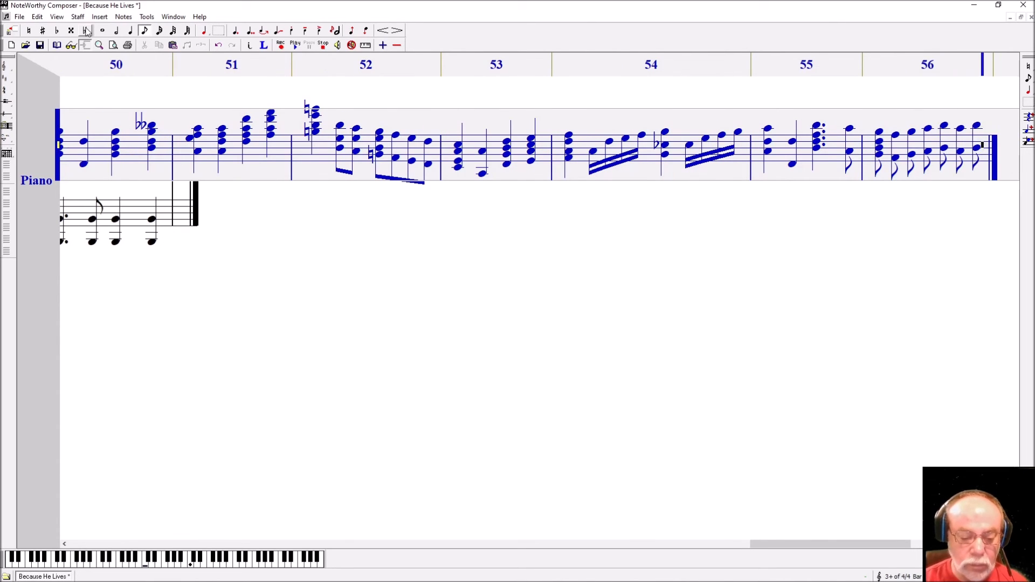
{"action": "key", "text": "Return"}
{"action": "key", "text": "Page_Up"}
{"action": "key", "text": "ctrl+Return"}
- Close treble measure 56 with a bar line and beam its eighth notes in two groups of four
{"action": "key", "text": "Tab"}
{"action": "key", "text": "shift+Left"}
{"action": "key", "text": "shift+Left"}
{"action": "key", "text": "shift+Left"}
{"action": "key", "text": "shift+Left"}
{"action": "key", "text": "ctrl+b"}
{"action": "key", "text": "shift+Left"}
{"action": "key", "text": "shift+Left"}
{"action": "key", "text": "shift+Left"}
{"action": "key", "text": "shift+Left"}
{"action": "key", "text": "ctrl+b"}
- Start treble measure 57 with a quarter chord of D flat, G flat, B double flat and upper D flat
{"action": "key", "text": "End"}
{"action": "key", "text": "3"}
{"action": "key", "text": "Up"}
{"action": "key", "text": "Return"}
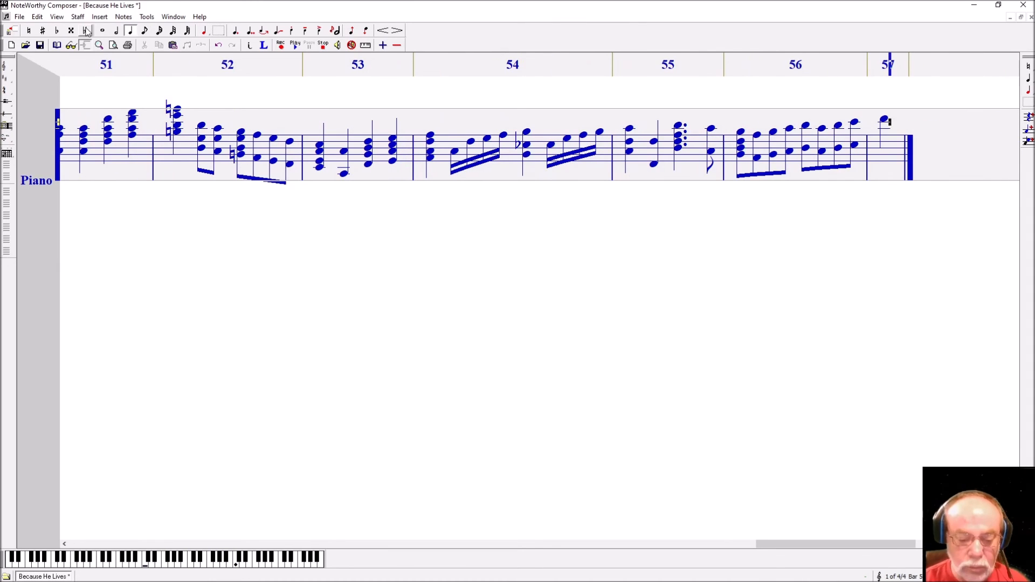
{"action": "key", "text": "ctrl+Return"}
{"action": "key", "text": "Down"}
{"action": "key", "text": "Down"}
{"action": "key", "text": "ctrl+Return"}
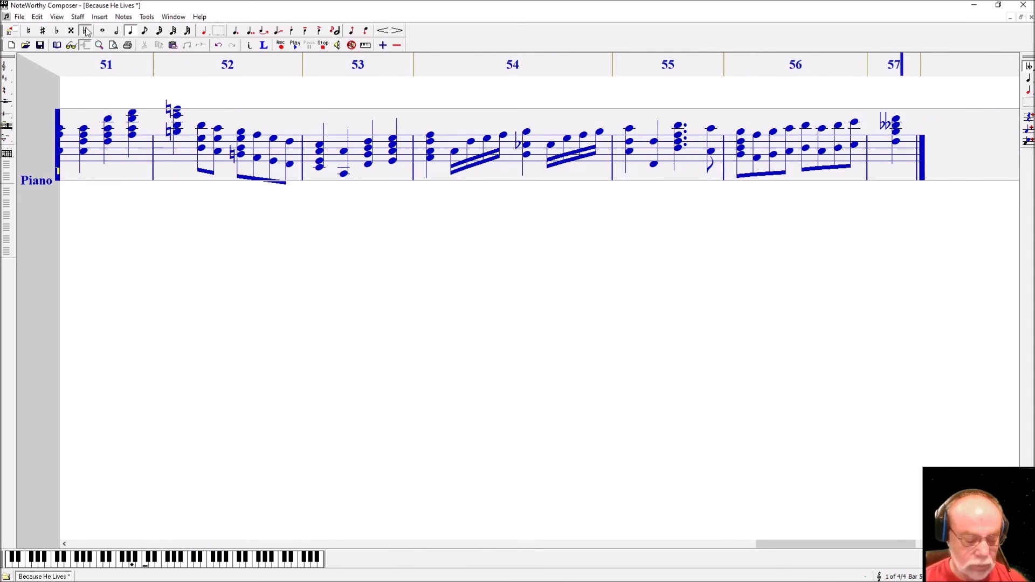
- Enter the rising sixteenth notes B double flat, D flat, G flat and A flat on beat two of treble measure 57
{"action": "key", "text": "5"}
{"action": "key", "text": "Return"}
{"action": "key", "text": "Up"}
{"action": "key", "text": "Up"}
{"action": "key", "text": "Return"}
{"action": "key", "text": "Up"}
{"action": "key", "text": "Up"}
{"action": "key", "text": "Up"}
{"action": "key", "text": "Return"}
{"action": "key", "text": "Up"}
{"action": "key", "text": "Return"}
- Repeat the rising sixteenths B double flat, D flat, G flat and A flat an octave higher on beat three of treble measure 57
{"action": "key", "text": "Up"}
{"action": "left_click", "coordinate": [86, 28]}
{"action": "key", "text": "Return"}
{"action": "key", "text": "Up"}
{"action": "key", "text": "Up"}
{"action": "key", "text": "Return"}
{"action": "key", "text": "Up"}
{"action": "key", "text": "Up"}
{"action": "key", "text": "Up"}
{"action": "key", "text": "Return"}
{"action": "key", "text": "Up"}
{"action": "key", "text": "Return"}
{"action": "key", "text": "Page_Down"}
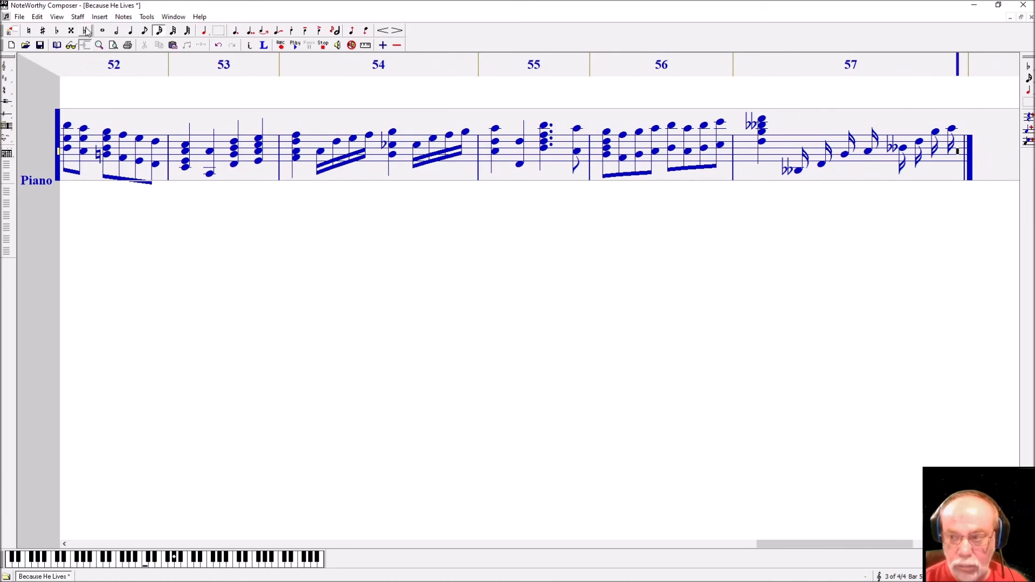
- Enter the rising sixteenths B double flat, D flat, G flat and A flat on beat four of treble measure 57
{"action": "key", "text": "Up"}
{"action": "key", "text": "Return"}
{"action": "key", "text": "Up"}
{"action": "key", "text": "Up"}
{"action": "key", "text": "Return"}
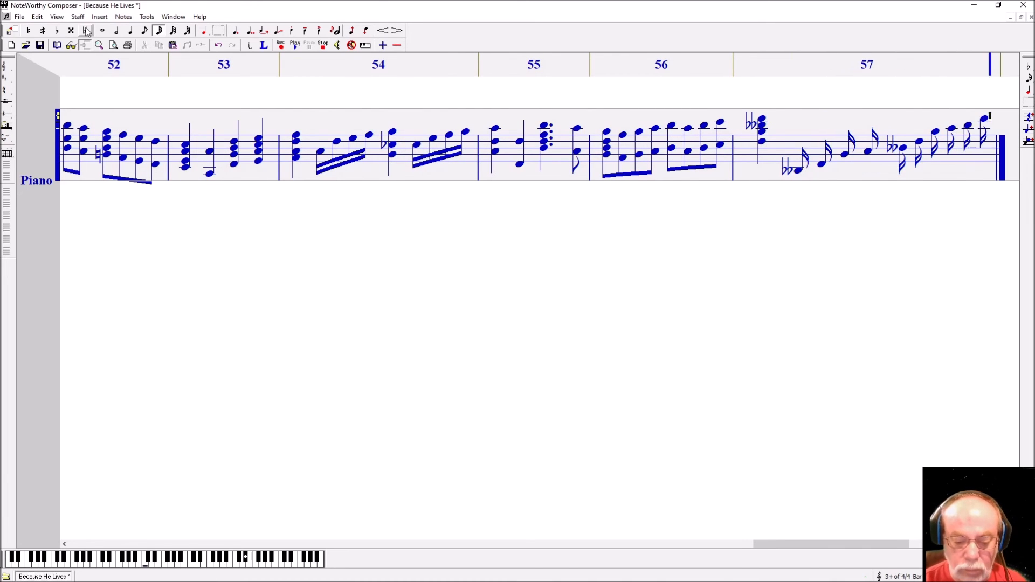
{"action": "key", "text": "Up"}
{"action": "key", "text": "Up"}
{"action": "key", "text": "Up"}
{"action": "key", "text": "Return"}
{"action": "key", "text": "Up"}
{"action": "key", "text": "Return"}
- Enter the rising sixteenths B double flat, D flat, G flat and A flat an octave above the beat-four group
{"action": "left_click", "coordinate": [85, 31]}
{"action": "key", "text": "Return"}
{"action": "key", "text": "Up"}
{"action": "key", "text": "Up"}
{"action": "key", "text": "Return"}
{"action": "key", "text": "Up"}
{"action": "key", "text": "Up"}
{"action": "key", "text": "Up"}
{"action": "key", "text": "Return"}
{"action": "key", "text": "Up"}
{"action": "key", "text": "Return"}
- Enter a dotted-half B double flat above the run and tie it across a bar line to a quarter note
{"action": "key", "text": "Up"}
{"action": "key", "text": "2"}
{"action": "left_click", "coordinate": [85, 31]}
{"action": "key", "text": "period"}
{"action": "key", "text": "Return"}
{"action": "key", "text": "shift+Left"}
{"action": "key", "text": "slash"}
{"action": "key", "text": "3"}
{"action": "key", "text": "ctrl+z"}
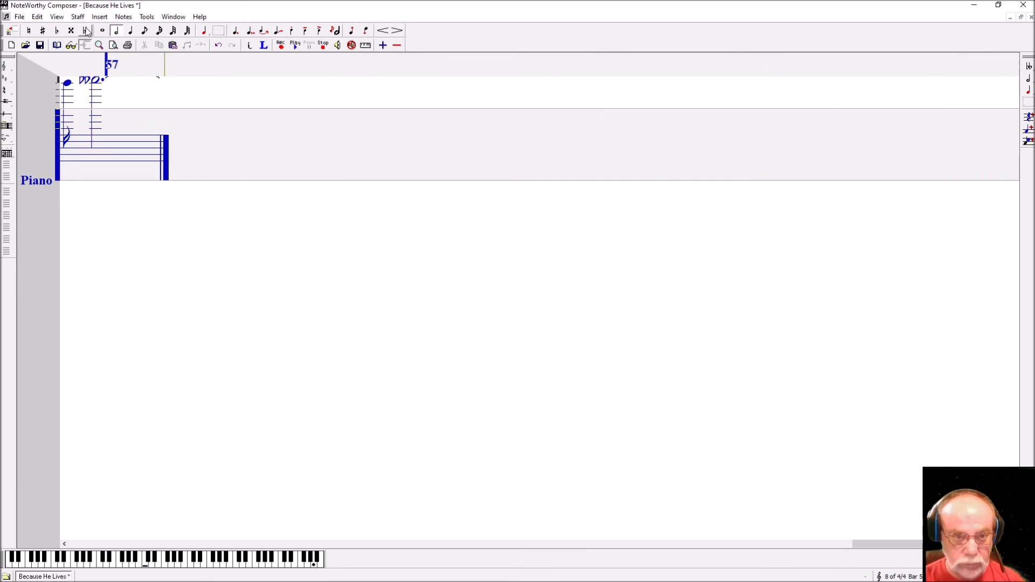
{"action": "key", "text": "Tab"}
{"action": "key", "text": "Return"}
- Beam the treble sixteenths in groups of four and insert a bar line before the highest group to separate measures 57 and 58
{"action": "key", "text": "ctrl+Left"}
{"action": "key", "text": "ctrl+Left"}
{"action": "key", "text": "ctrl+Left"}
{"action": "key", "text": "Right"}
{"action": "key", "text": "Right"}
{"action": "key", "text": "Right"}
{"action": "key", "text": "Right"}
{"action": "key", "text": "Right"}
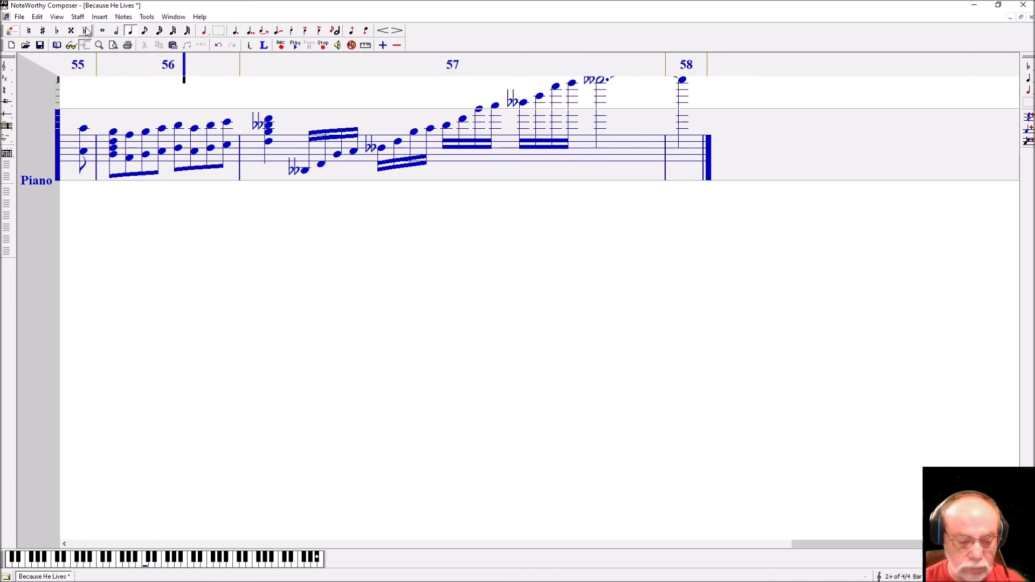
{"action": "key", "text": "Right"}
{"action": "key", "text": "Right"}
{"action": "key", "text": "Right"}
{"action": "key", "text": "Right"}
{"action": "key", "text": "Right"}
{"action": "key", "text": "Right"}
{"action": "key", "text": "Right"}
{"action": "key", "text": "Tab"}
- Enter bass measure 51 in octaves: dotted-quarter A flat, eighths A flat, A flat, B flat, then quarter C flat, closed with a bar line
{"action": "key", "text": "ctrl+Down"}
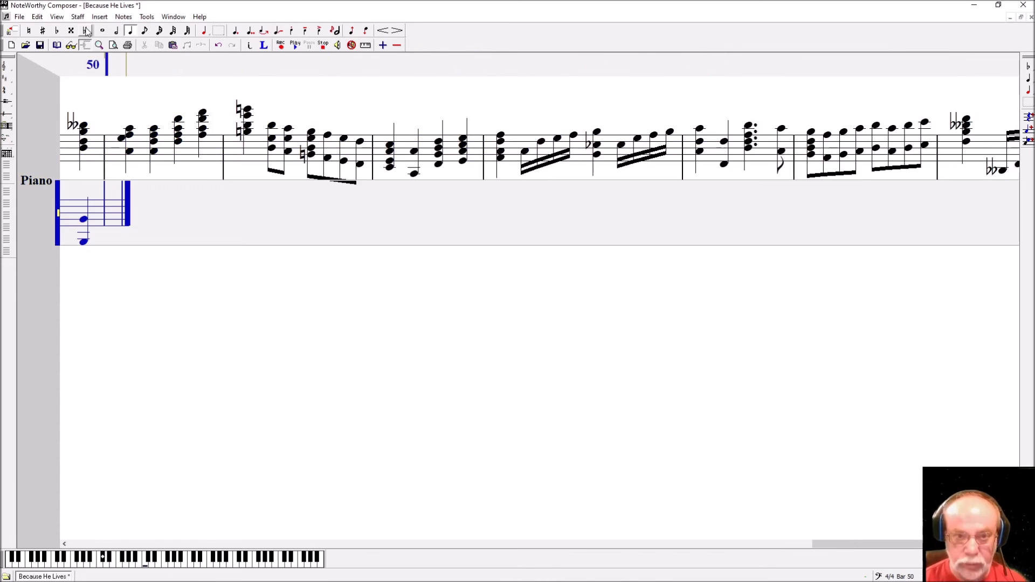
{"action": "key", "text": "period"}
{"action": "key", "text": "8"}
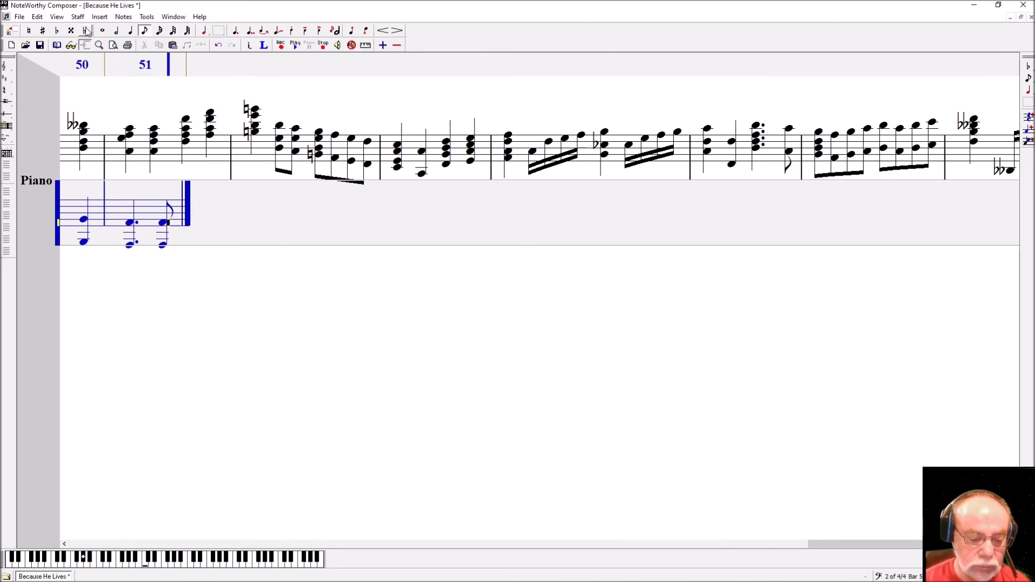
{"action": "key", "text": "4"}
{"action": "key", "text": "Tab"}
- Enter eighth-note octaves in bass measures 52 (Bb, Ab, G natural, F, Eb, Db, C, Bb) and 53 (Ab, Bb, C, Bb, Ab, Gb, F)
{"action": "key", "text": "8"}
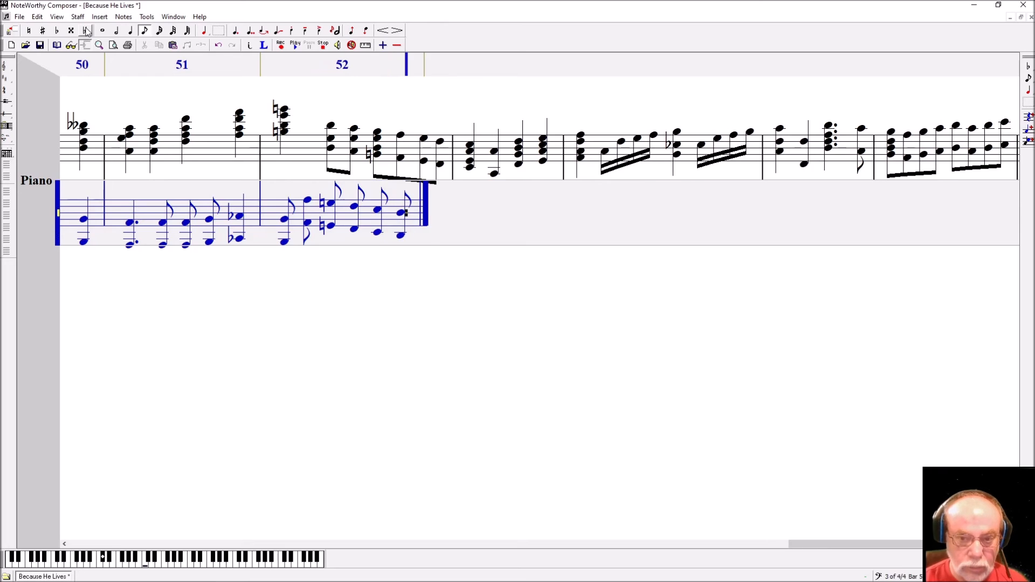
{"action": "key", "text": "Tab"}
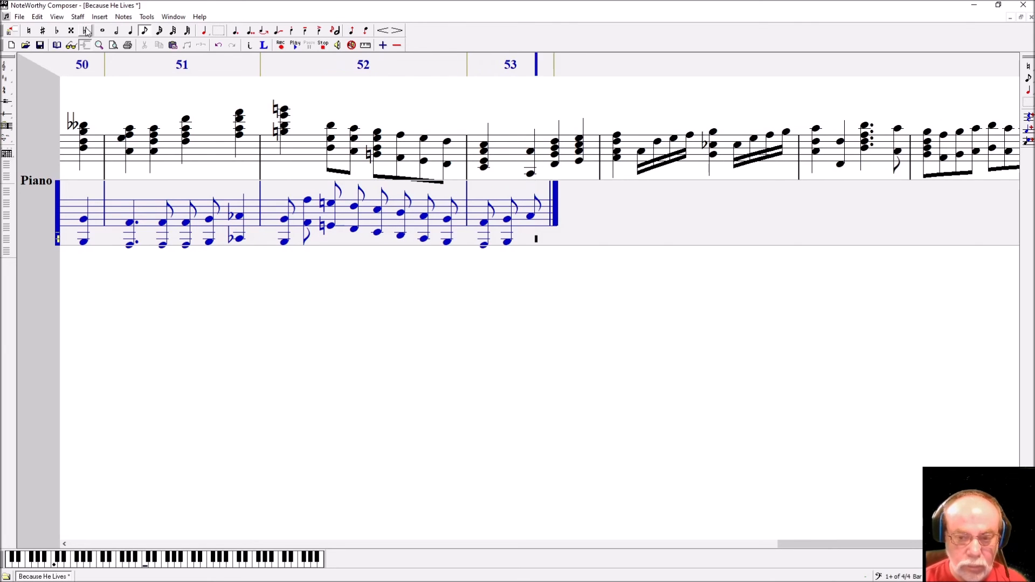
{"action": "key", "text": "Tab"}
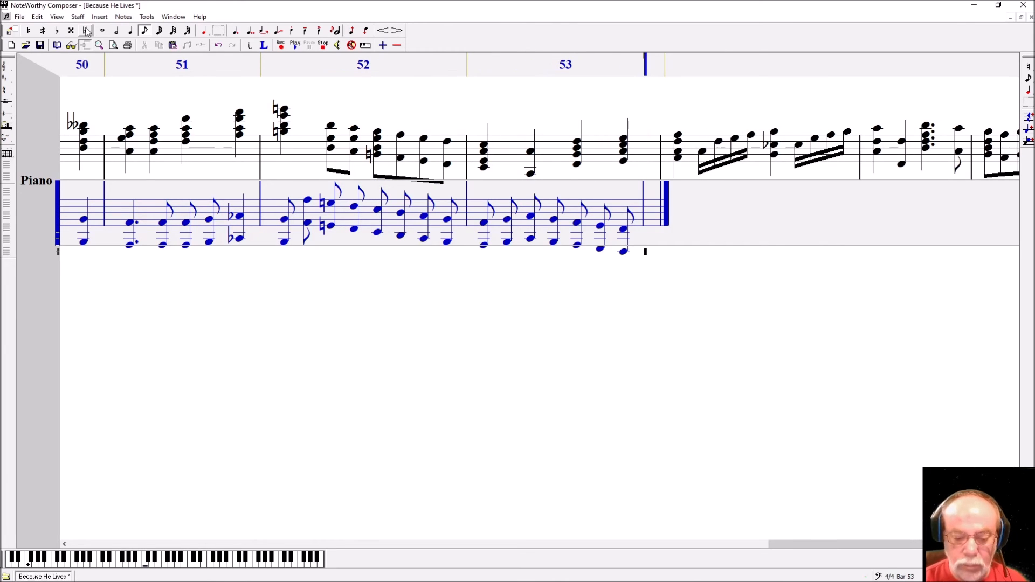
- Enter half-note octaves on D flat and E flat in bass measure 54 and close it with a bar line
{"action": "key", "text": "2"}
{"action": "key", "text": "shift+Left"}
{"action": "key", "text": "Right"}
{"action": "key", "text": "Tab"}
- Add the missing eighth-note E flat octave at the end of bass measure 53
{"action": "key", "text": "ctrl+Left"}
{"action": "key", "text": "alt+t"}
{"action": "key", "text": "b"}
{"action": "key", "text": "Return"}
{"action": "key", "text": "Left"}
{"action": "key", "text": "8"}
- Beam the eighth-note octaves of bass measure 53 in two groups of four
{"action": "key", "text": "shift+Left"}
{"action": "key", "text": "shift+Left"}
{"action": "key", "text": "shift+Left"}
{"action": "key", "text": "shift+Left"}
{"action": "key", "text": "ctrl+b"}
{"action": "key", "text": "shift+Left"}
{"action": "key", "text": "shift+Left"}
{"action": "key", "text": "shift+Left"}
{"action": "key", "text": "shift+Left"}
{"action": "key", "text": "ctrl+b"}
- Beam the octaves of bass measure 52 in two groups of four and the last two eighths of measure 51 as a pair
{"action": "key", "text": "Left"}
{"action": "key", "text": "shift+Left"}
{"action": "key", "text": "shift+Left"}
{"action": "key", "text": "shift+Left"}
{"action": "key", "text": "shift+Left"}
{"action": "key", "text": "ctrl+b"}
{"action": "key", "text": "shift+Left"}
{"action": "key", "text": "shift+Left"}
{"action": "key", "text": "shift+Left"}
{"action": "key", "text": "shift+Left"}
{"action": "key", "text": "ctrl+b"}
{"action": "key", "text": "ctrl+b"}
{"action": "key", "text": "End"}
{"action": "key", "text": "Home"}
{"action": "key", "text": "End"}
{"action": "key", "text": "ctrl+Left"}
{"action": "key", "text": "ctrl+Left"}
{"action": "key", "text": "ctrl+Left"}
{"action": "key", "text": "shift+Right"}
{"action": "key", "text": "shift+Right"}
{"action": "key", "text": "shift+Right"}
{"action": "key", "text": "shift+Right"}
{"action": "key", "text": "ctrl+b"}
{"action": "key", "text": "End"}
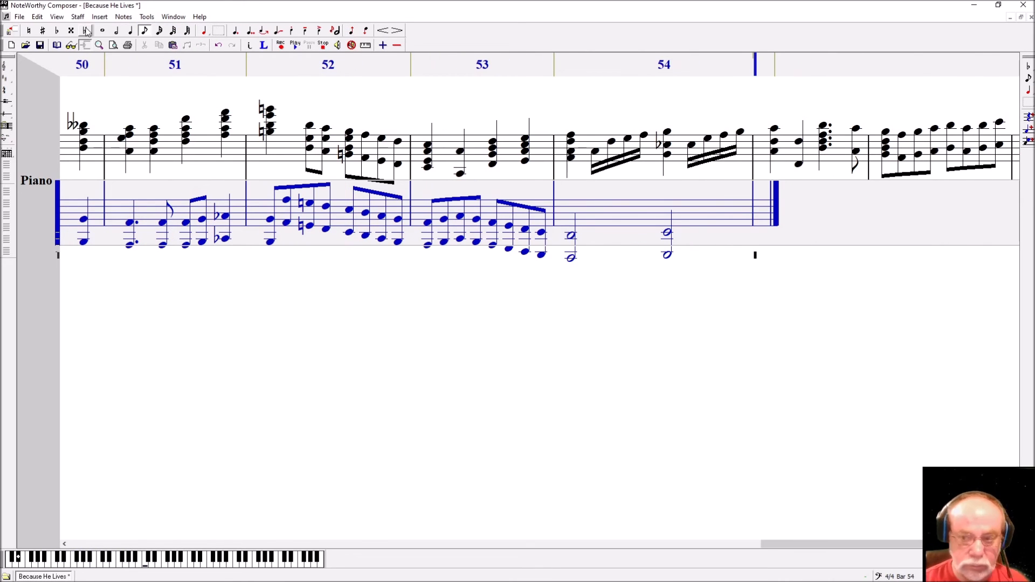
- Enter half-note octaves on G flat and E flat in bass measure 55
{"action": "key", "text": "Up"}
{"action": "key", "text": "Up"}
{"action": "key", "text": "2"}
{"action": "key", "text": "Return"}
{"action": "key", "text": "ctrl+Down"}
{"action": "key", "text": "ctrl+Return"}
{"action": "key", "text": "Down"}
{"action": "key", "text": "Down"}
{"action": "key", "text": "Return"}
{"action": "key", "text": "ctrl+Up"}
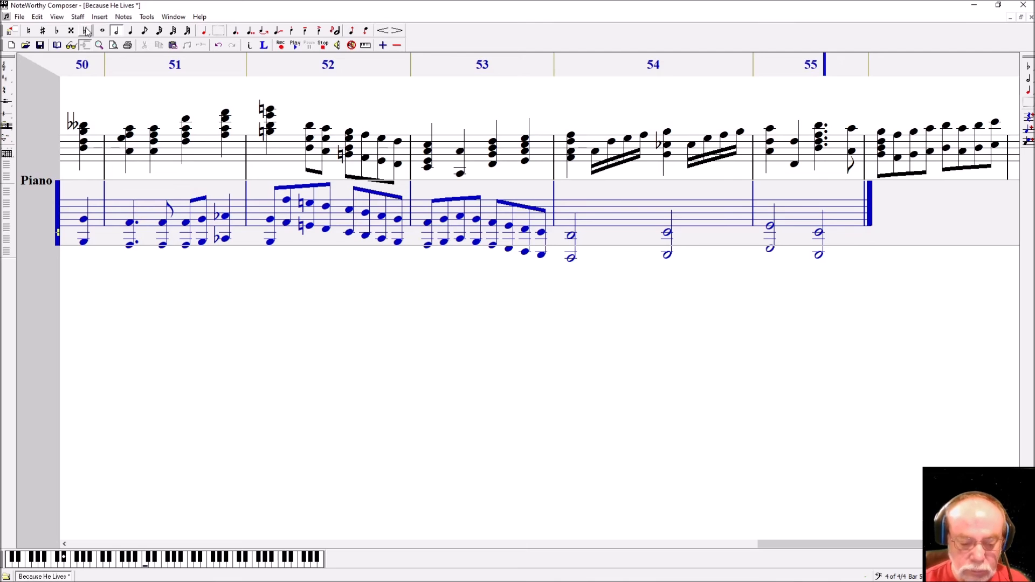
- Close bass measure 55 and enter a whole-note B double flat octave in measure 56, tied forward
{"action": "key", "text": "1"}
{"action": "key", "text": "Tab"}
{"action": "key", "text": "Return"}
{"action": "key", "text": "ctrl+Up"}
{"action": "key", "text": "ctrl+Return"}
{"action": "key", "text": "shift+Left"}
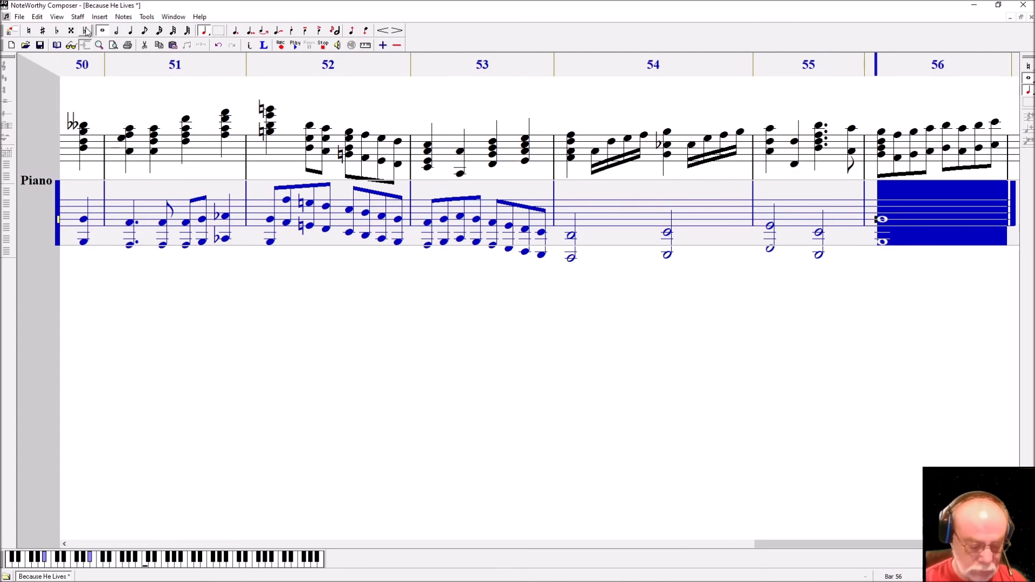
{"action": "key", "text": "/"}
{"action": "left_click", "coordinate": [87, 31]}
- Continue the tied B double flat octave as a whole note in bass measure 57 and a half note in 58, followed by a half rest
{"action": "key", "text": "Tab"}
{"action": "key", "text": "Return"}
{"action": "key", "text": "ctrl+Down"}
{"action": "key", "text": "ctrl+Return"}
{"action": "key", "text": "shift+Left"}
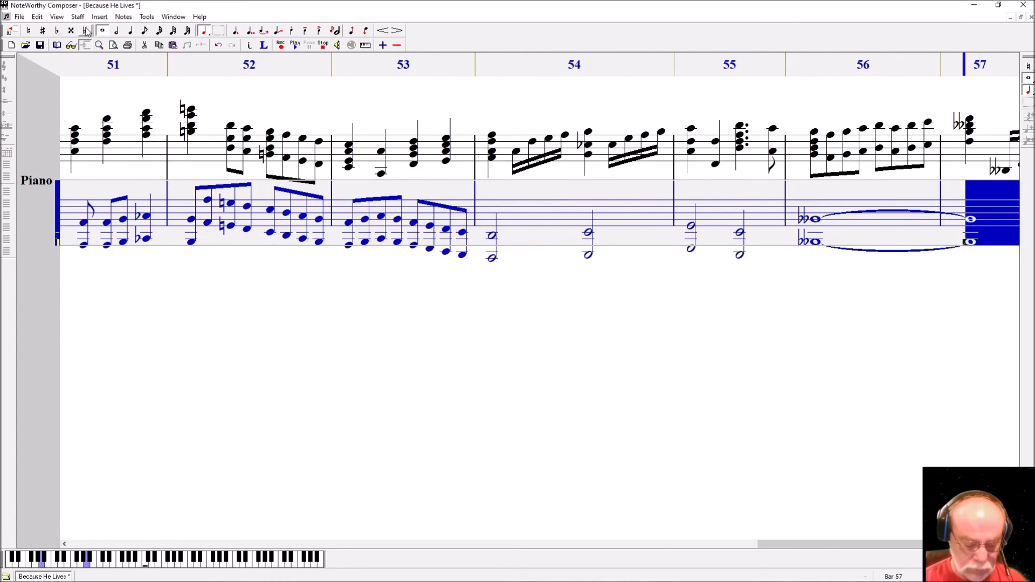
{"action": "key", "text": "/"}
{"action": "key", "text": "2"}
{"action": "key", "text": "space"}
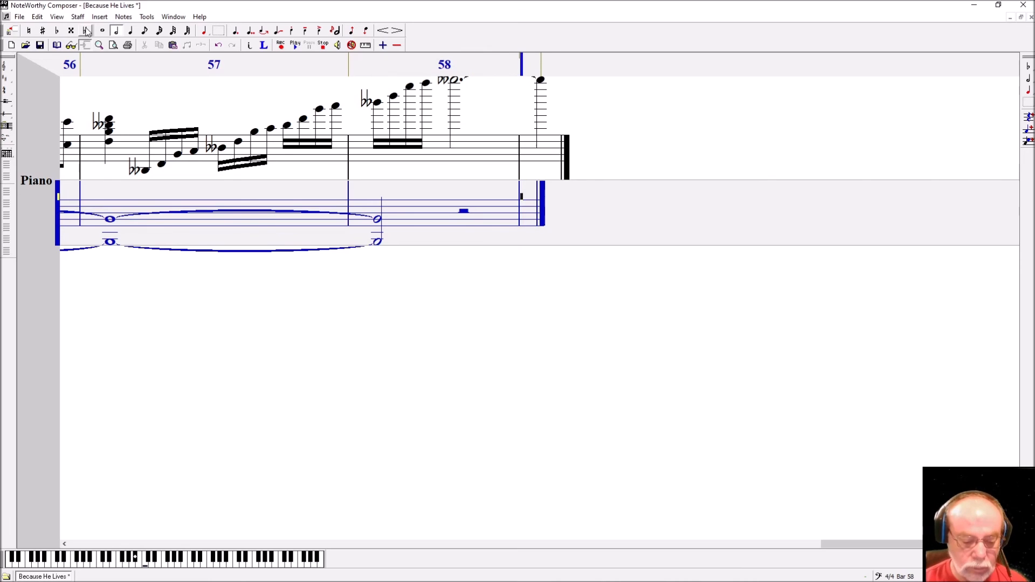
- Enter in bass measure 59 a half-note F over descending eighths E flat, D flat, C and C flat, followed by a half-note B flat
{"action": "key", "text": "Return"}
{"action": "key", "text": "4"}
{"action": "key", "text": "Down"}
{"action": "key", "text": "ctrl+Return"}
{"action": "key", "text": "Down"}
{"action": "key", "text": "Return"}
{"action": "key", "text": "Down"}
{"action": "key", "text": "Return"}
{"action": "key", "text": "8"}
{"action": "key", "text": "Return"}
{"action": "key", "text": "2"}
{"action": "key", "text": "Down"}
{"action": "key", "text": "Return"}
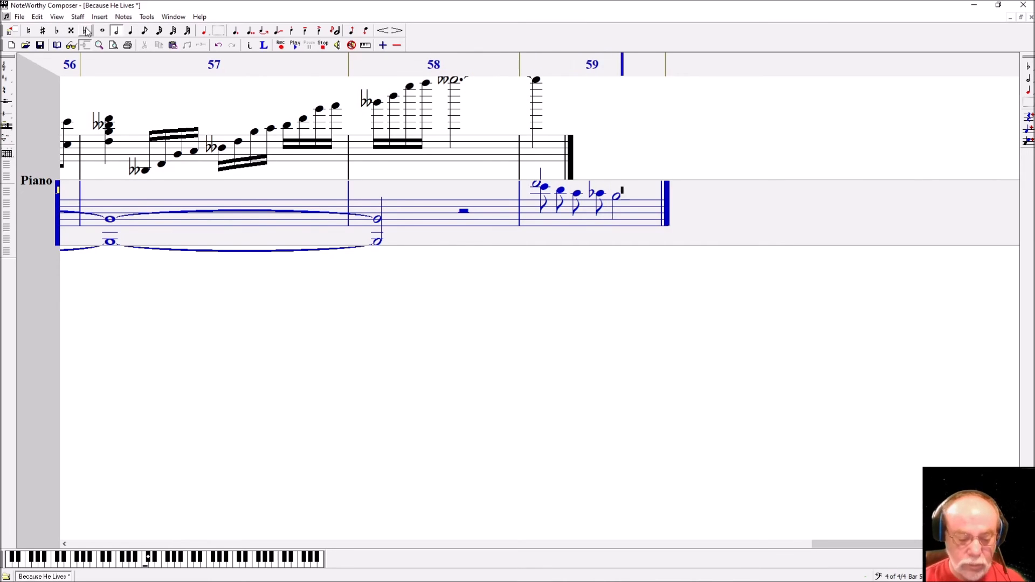
- Add a D natural above the half-note B flat in bass measure 59 and close the measure with a bar line
{"action": "key", "text": "7"}
{"action": "key", "text": "Up"}
{"action": "key", "text": "Up"}
{"action": "key", "text": "ctrl+Return"}
{"action": "key", "text": "Tab"}
- Enter in bass measure 60 a quarter-note chord of D flat over E flat, followed by a quarter note on the E flat an octave lower
{"action": "key", "text": "3"}
{"action": "key", "text": "8"}
{"action": "key", "text": "Return"}
{"action": "key", "text": "ctrl+Down"}
{"action": "key", "text": "Up"}
{"action": "key", "text": "ctrl+Return"}
{"action": "key", "text": "ctrl+Down"}
{"action": "key", "text": "Return"}
- Complete bass measure 60 with eighth notes A flat and G flat and a quarter-note C, and close the measure
{"action": "key", "text": "Up"}
{"action": "key", "text": "Up"}
{"action": "key", "text": "Up"}
{"action": "key", "text": "4"}
{"action": "key", "text": "Return"}
{"action": "key", "text": "ctrl+Up"}
{"action": "key", "text": "Down"}
{"action": "key", "text": "Return"}
{"action": "key", "text": "3"}
{"action": "key", "text": "Up"}
{"action": "key", "text": "Up"}
{"action": "key", "text": "Up"}
{"action": "key", "text": "Return"}
{"action": "key", "text": "Tab"}
- Enter four ascending eighth notes A, E, A and B in bass measure 61 and make all four natural
{"action": "key", "text": "ctrl+Down"}
{"action": "key", "text": "Down"}
{"action": "key", "text": "Down"}
{"action": "key", "text": "4"}
{"action": "key", "text": "Return"}
{"action": "key", "text": "Up"}
{"action": "key", "text": "Up"}
{"action": "key", "text": "Up"}
{"action": "key", "text": "Up"}
{"action": "key", "text": "Return"}
{"action": "key", "text": "Up"}
{"action": "key", "text": "Up"}
{"action": "key", "text": "Up"}
{"action": "key", "text": "Return"}
{"action": "key", "text": "Up"}
{"action": "key", "text": "Return"}
{"action": "key", "text": "shift+Left"}
{"action": "key", "text": "shift+Left"}
{"action": "key", "text": "shift+Left"}
{"action": "key", "text": "shift+Left"}
{"action": "key", "text": "7"}
- Add a half-note C sharp to bass measure 61 and close the measure with a bar line
{"action": "key", "text": "End"}
{"action": "key", "text": "2"}
{"action": "key", "text": "9"}
{"action": "key", "text": "Up"}
{"action": "key", "text": "Return"}
{"action": "key", "text": "Tab"}
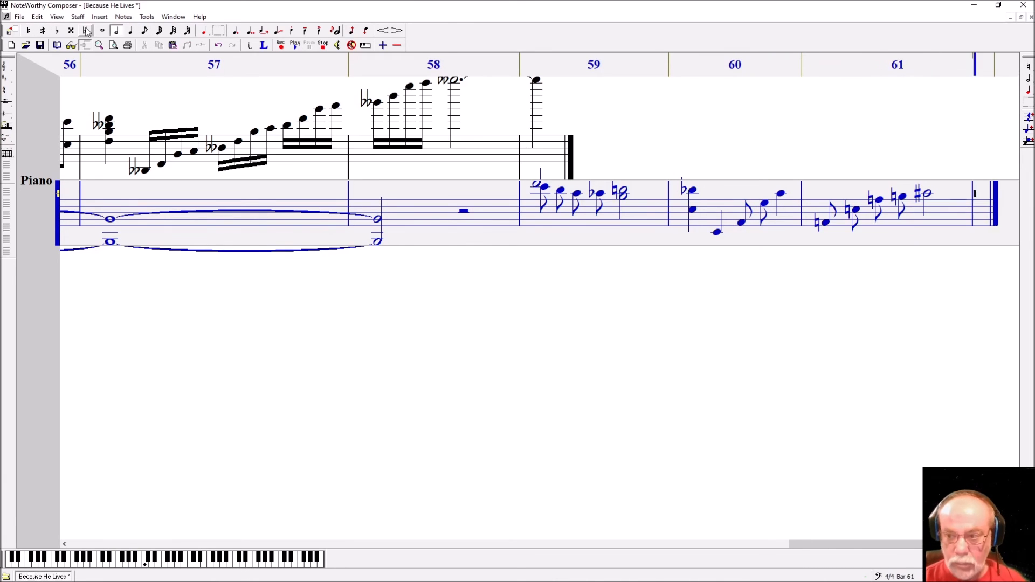
- Beam the four eighth notes in bass measure 61 together
{"action": "key", "text": "ctrl+Left"}
{"action": "key", "text": "shift+Right"}
{"action": "key", "text": "shift+Right"}
{"action": "key", "text": "shift+Right"}
{"action": "key", "text": "shift+Right"}
{"action": "key", "text": "ctrl+b"}
- Beam the two eighth notes in bass measure 60 and the four descending eighth notes in bass measure 59
{"action": "key", "text": "Left"}
{"action": "key", "text": "Left"}
{"action": "key", "text": "Left"}
{"action": "key", "text": "Left"}
{"action": "key", "text": "Left"}
{"action": "key", "text": "shift+Left"}
{"action": "key", "text": "Left"}
{"action": "key", "text": "Left"}
{"action": "key", "text": "Left"}
{"action": "key", "text": "Left"}
{"action": "key", "text": "Left"}
{"action": "key", "text": "Left"}
{"action": "key", "text": "Left"}
{"action": "key", "text": "Left"}
{"action": "key", "text": "Left"}
{"action": "key", "text": "Left"}
{"action": "key", "text": "Left"}
{"action": "key", "text": "shift+Right"}
{"action": "key", "text": "shift+Right"}
{"action": "key", "text": "shift+Right"}
{"action": "key", "text": "shift+Right"}
{"action": "key", "text": "ctrl+n"}
{"action": "key", "text": "Escape"}
{"action": "key", "text": "ctrl+b"}
{"action": "key", "text": "ctrl+b"}
- Complete treble measure 59 with quarter notes D flat, D flat and E flat, and close the measure
{"action": "key", "text": "ctrl+Up"}
{"action": "key", "text": "Up"}
{"action": "key", "text": "Up"}
{"action": "key", "text": "3"}
{"action": "key", "text": "Return"}
{"action": "key", "text": "Return"}
{"action": "key", "text": "Up"}
{"action": "key", "text": "Return"}
{"action": "key", "text": "Tab"}
- Start treble measure 60 with a dotted quarter-note F over a half-note A flat
{"action": "key", "text": "Up"}
{"action": "key", "text": "period"}
{"action": "key", "text": "Return"}
{"action": "key", "text": "Down"}
{"action": "key", "text": "Down"}
{"action": "key", "text": "Down"}
{"action": "key", "text": "Down"}
{"action": "key", "text": "Down"}
{"action": "key", "text": "2"}
{"action": "key", "text": "ctrl+Return"}
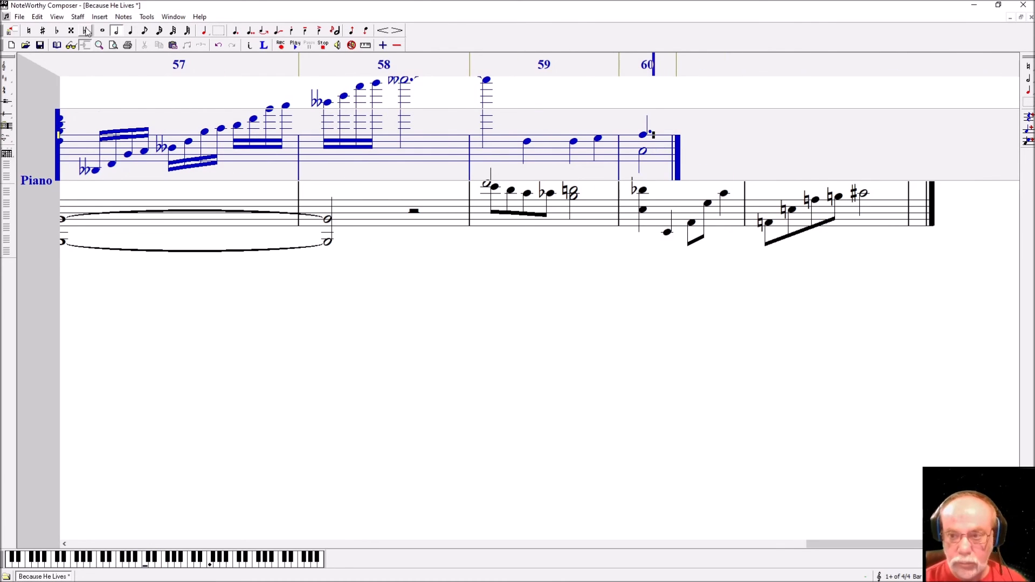
- Continue treble measure 60 with an eighth-note F and a quarter-note chord of G flat over B flat
{"action": "key", "text": "Up"}
{"action": "key", "text": "Up"}
{"action": "key", "text": "Up"}
{"action": "key", "text": "Up"}
{"action": "key", "text": "Up"}
{"action": "key", "text": "4"}
{"action": "key", "text": "Return"}
{"action": "key", "text": "3"}
{"action": "key", "text": "Up"}
{"action": "key", "text": "Return"}
{"action": "key", "text": "Down"}
{"action": "key", "text": "Down"}
{"action": "key", "text": "Down"}
{"action": "key", "text": "Down"}
{"action": "key", "text": "Down"}
{"action": "key", "text": "ctrl+Return"}
- Finish treble measure 60 with a quarter-note chord of F over A flat and close the measure
{"action": "key", "text": "Down"}
{"action": "key", "text": "Return"}
{"action": "key", "text": "Up"}
{"action": "key", "text": "Up"}
{"action": "key", "text": "Up"}
{"action": "key", "text": "Up"}
{"action": "key", "text": "Up"}
{"action": "key", "text": "Up"}
{"action": "key", "text": "Down"}
{"action": "key", "text": "ctrl+Return"}
{"action": "key", "text": "Tab"}
- Enter a tied eighth-note chord of G flat, C and E flat at the start of treble measure 61
{"action": "key", "text": "Down"}
{"action": "key", "text": "Return"}
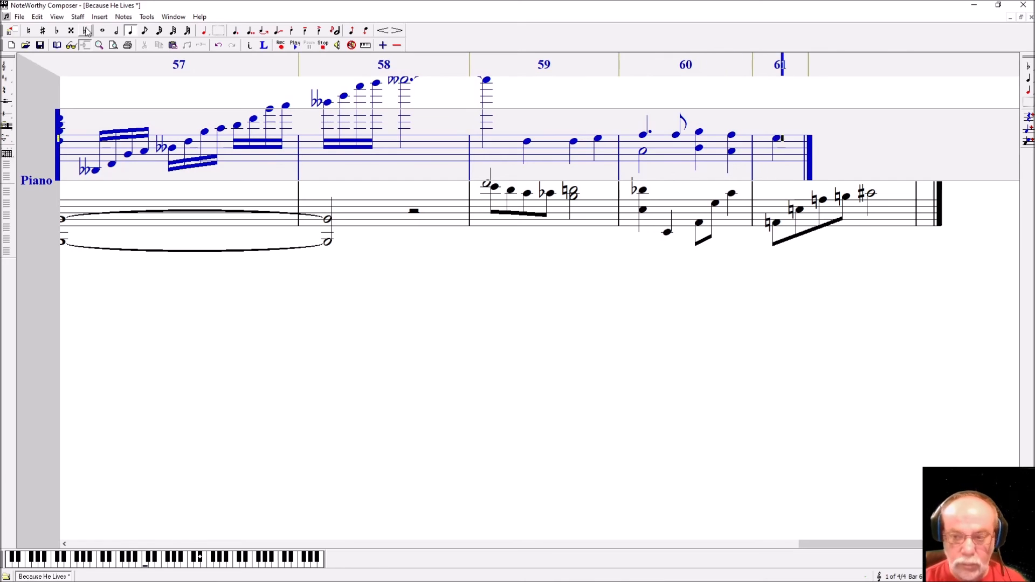
{"action": "key", "text": "Down"}
{"action": "key", "text": "Down"}
{"action": "key", "text": "Down"}
{"action": "key", "text": "Down"}
{"action": "key", "text": "Down"}
{"action": "key", "text": "ctrl+Return"}
{"action": "key", "text": "shift+Left"}
{"action": "key", "text": "period"}
{"action": "key", "text": "Right"}
{"action": "key", "text": "Up"}
{"action": "key", "text": "Up"}
{"action": "key", "text": "Up"}
{"action": "key", "text": "4"}
{"action": "key", "text": "shift+Left"}
{"action": "key", "text": "4"}
{"action": "key", "text": "slash"}
{"action": "key", "text": "Right"}
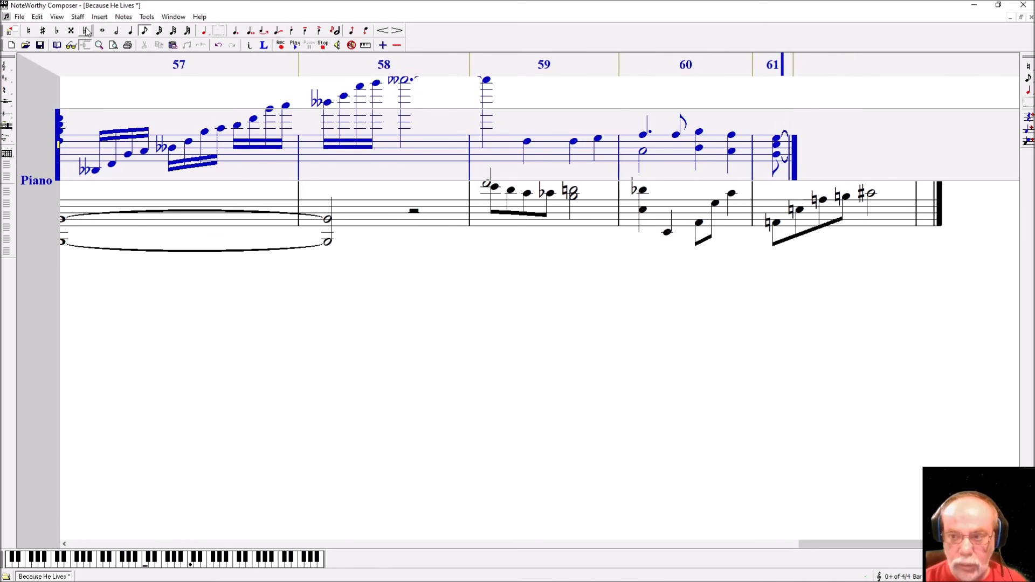
- Replace the lowest note of the first chord in treble measure 61 with G natural
{"action": "key", "text": "ctrl+Return"}
{"action": "key", "text": "ctrl+BackSpace"}
{"action": "key", "text": "n"}
{"action": "key", "text": "ctrl+Return"}
- Enter a tied eighth-note chord of G natural, C flat and E flat as the second chord of treble measure 61
{"action": "key", "text": "5"}
{"action": "key", "text": "Return"}
{"action": "key", "text": "4"}
{"action": "key", "text": "v"}
{"action": "key", "text": "shift+Left"}
{"action": "key", "text": "4"}
{"action": "key", "text": "Right"}
{"action": "key", "text": "ctrl+Return"}
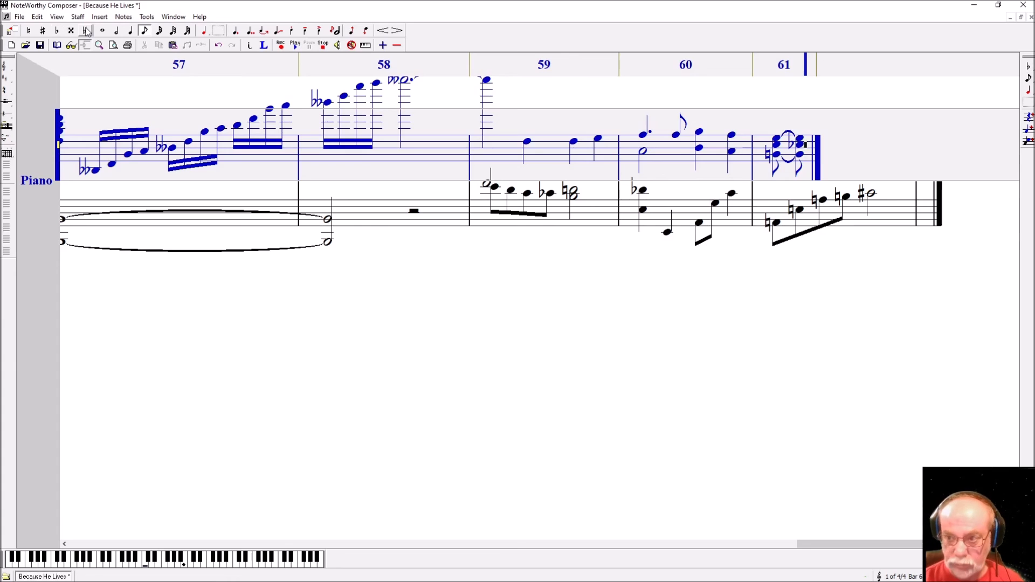
- Enter the third eighth-note chord of treble measure 61 as G natural, B flat and E flat, and start the fourth on B flat
{"action": "key", "text": "shift+Left"}
{"action": "key", "text": "Right"}
{"action": "key", "text": "Return"}
{"action": "key", "text": "Down"}
{"action": "key", "text": "Down"}
{"action": "key", "text": "Down"}
{"action": "key", "text": "Down"}
{"action": "key", "text": "Down"}
{"action": "key", "text": "n"}
{"action": "key", "text": "ctrl+Return"}
{"action": "key", "text": "5"}
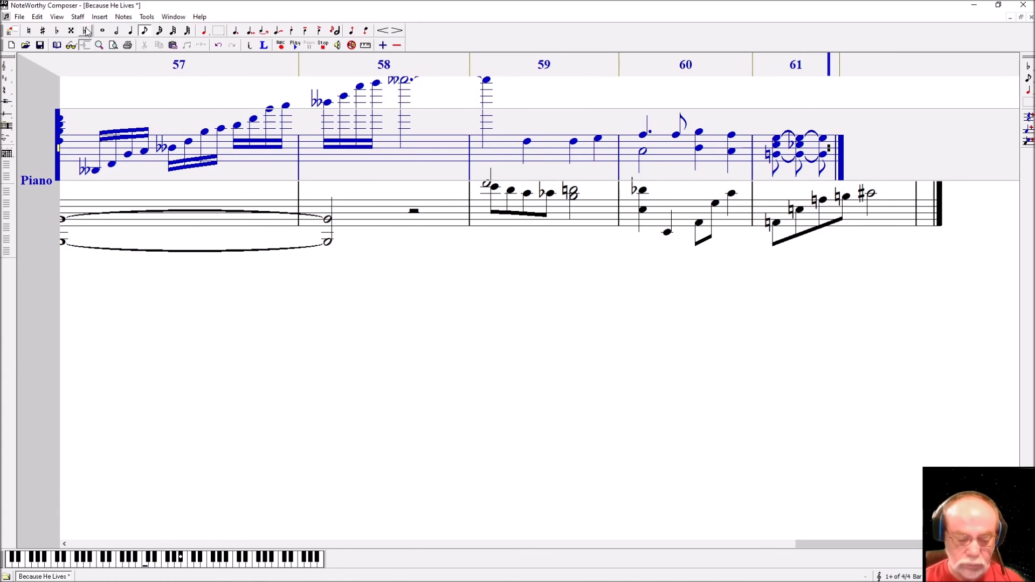
{"action": "key", "text": "Return"}
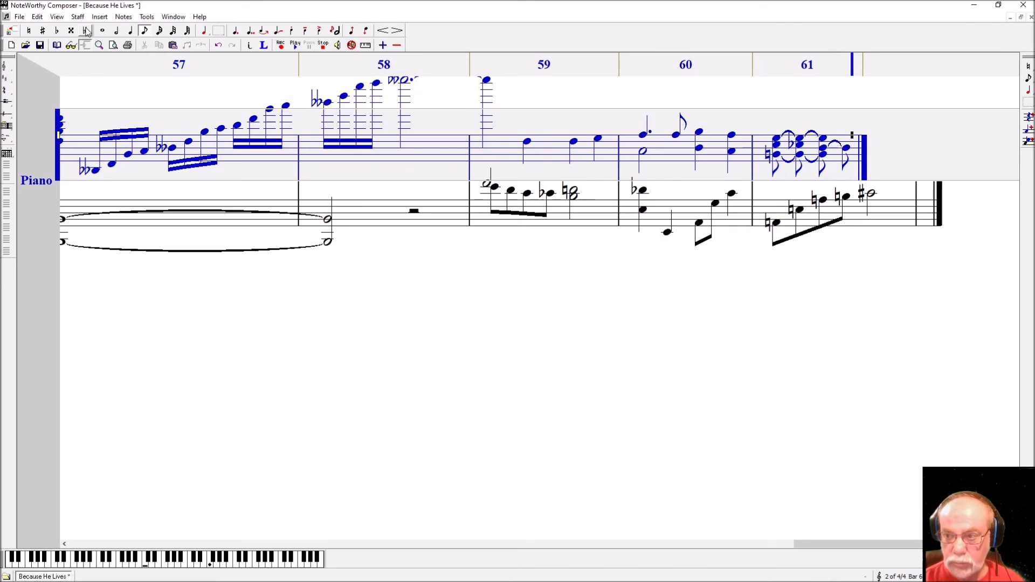
- Complete the fourth chord of treble measure 61 with E flat and enter a dotted quarter-note chord of A natural, C and F
{"action": "key", "text": "Return"}
{"action": "key", "text": "shift+Left"}
{"action": "key", "text": "period"}
{"action": "key", "text": "Down"}
{"action": "key", "text": "Down"}
{"action": "key", "text": "Down"}
{"action": "key", "text": "Down"}
{"action": "key", "text": "Down"}
{"action": "key", "text": "n"}
{"action": "key", "text": "ctrl+Return"}
- Finish treble measure 61 with an eighth-note A flat tied to an eighth-note A flat and E flat chord, and beam the eighths
{"action": "key", "text": "f"}
{"action": "key", "text": "4"}
{"action": "key", "text": "slash"}
{"action": "key", "text": "Return"}
{"action": "key", "text": "Return"}
{"action": "key", "text": "Up"}
{"action": "key", "text": "Up"}
{"action": "key", "text": "Up"}
{"action": "key", "text": "Up"}
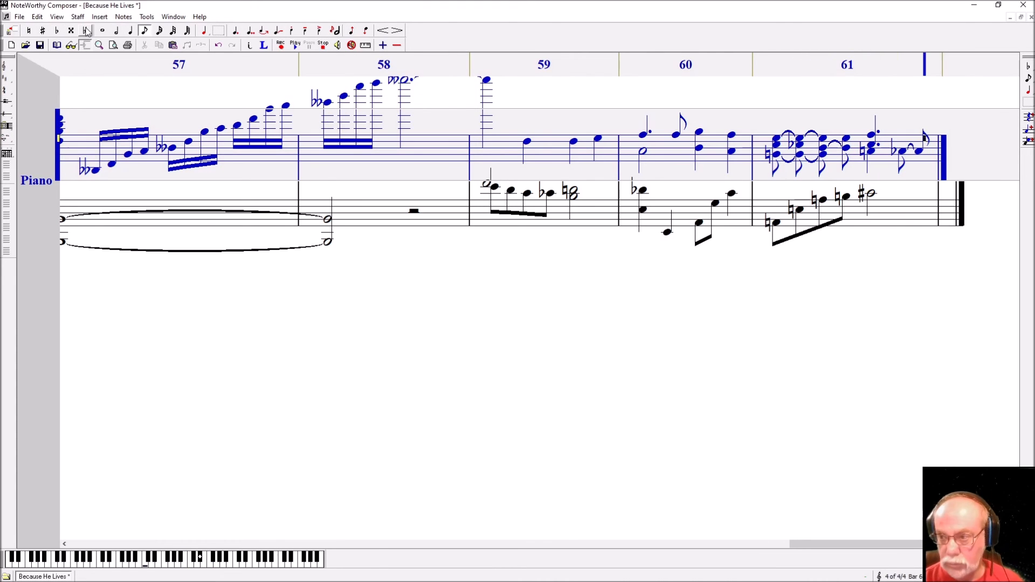
{"action": "key", "text": "ctrl+Return"}
{"action": "key", "text": "Down"}
{"action": "key", "text": "Down"}
{"action": "key", "text": "ctrl+b"}
- Start treble measure 62 with four eighth notes: C sharp, B natural, C sharp and B natural
{"action": "key", "text": "s"}
{"action": "key", "text": "Return"}
{"action": "key", "text": "Down"}
{"action": "key", "text": "n"}
{"action": "key", "text": "Return"}
{"action": "key", "text": "Up"}
{"action": "key", "text": "Return"}
{"action": "key", "text": "Down"}
{"action": "key", "text": "Return"}
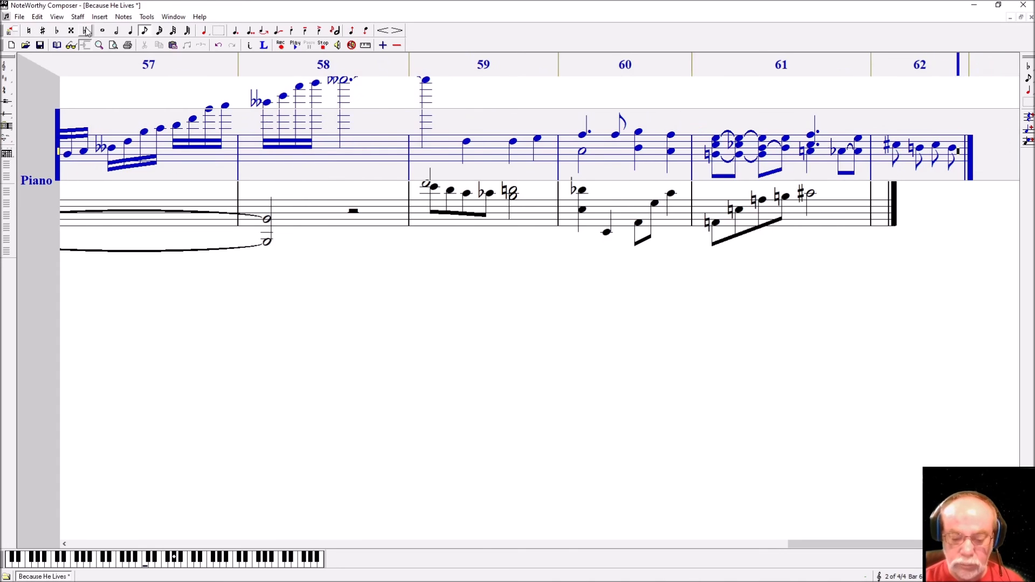
- Finish treble measure 62 with eighth notes A natural, B natural, A natural and G sharp, and close the measure
{"action": "key", "text": "Down"}
{"action": "key", "text": "n"}
{"action": "key", "text": "Return"}
{"action": "key", "text": "Up"}
{"action": "key", "text": "Return"}
{"action": "key", "text": "Down"}
{"action": "key", "text": "Return"}
{"action": "key", "text": "Down"}
{"action": "key", "text": "s"}
{"action": "key", "text": "Return"}
{"action": "key", "text": "Tab"}
- Beam the eighth notes of treble measure 62 in two groups of four
{"action": "key", "text": "shift+Left"}
{"action": "key", "text": "shift+Left"}
{"action": "key", "text": "shift+Left"}
{"action": "key", "text": "shift+Left"}
{"action": "key", "text": "ctrl+b"}
{"action": "key", "text": "shift+Left"}
{"action": "key", "text": "shift+Left"}
{"action": "key", "text": "shift+Left"}
{"action": "key", "text": "shift+Left"}
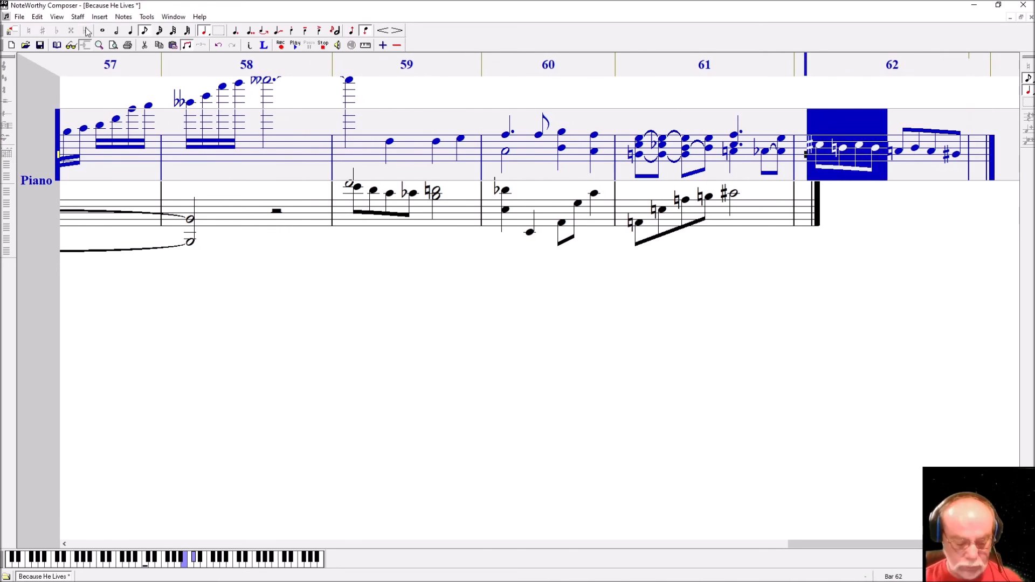
{"action": "key", "text": "ctrl+b"}
- Start treble measure 63 with an eighth-note G sharp over a half-note E natural
{"action": "key", "text": "End"}
{"action": "key", "text": "Return"}
{"action": "key", "text": "2"}
{"action": "key", "text": "Down"}
{"action": "key", "text": "Down"}
{"action": "key", "text": "n"}
{"action": "key", "text": "Return"}
{"action": "key", "text": "BackSpace"}
{"action": "key", "text": "ctrl+Return"}
- Continue treble measure 63 with eighth notes A natural, G sharp, F sharp and E natural
{"action": "key", "text": "4"}
{"action": "key", "text": "Up"}
{"action": "key", "text": "Up"}
{"action": "key", "text": "Up"}
{"action": "key", "text": "Return"}
{"action": "key", "text": "s"}
{"action": "key", "text": "Down"}
{"action": "key", "text": "Return"}
{"action": "key", "text": "Return"}
{"action": "key", "text": "Down"}
{"action": "key", "text": "Return"}
- Finish treble measure 63 with eighth notes F sharp, E natural and D sharp, and close the measure
{"action": "key", "text": "Up"}
{"action": "key", "text": "Return"}
{"action": "key", "text": "Down"}
{"action": "key", "text": "Return"}
{"action": "key", "text": "s"}
{"action": "key", "text": "Down"}
{"action": "key", "text": "Return"}
{"action": "key", "text": "Tab"}
- Fill treble measure 64 with a quarter rest followed by rising quarter notes on A, D and E above the staff
{"action": "key", "text": "3"}
{"action": "key", "text": "space"}
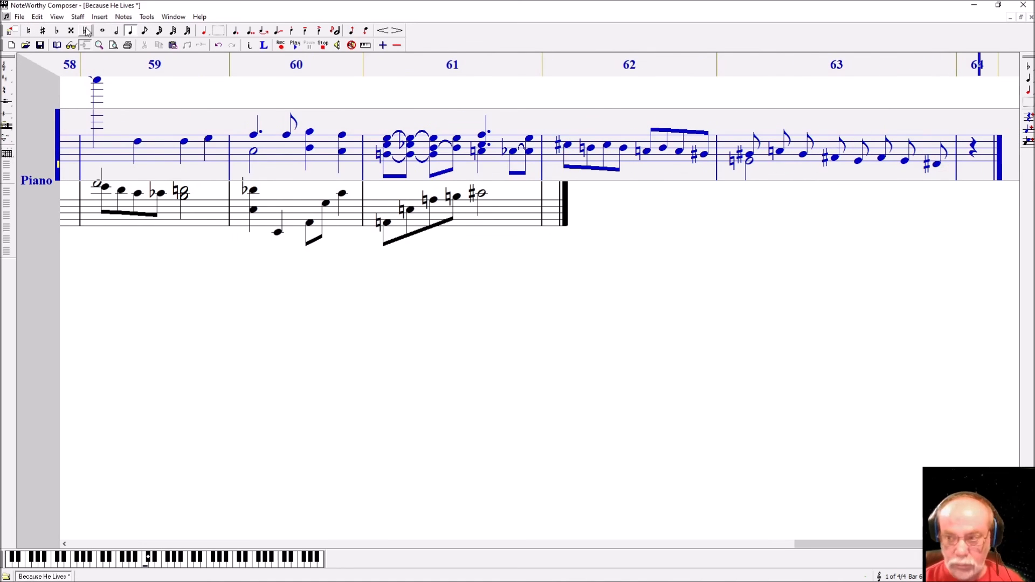
{"action": "key", "text": "Return"}
{"action": "key", "text": "Up"}
{"action": "key", "text": "Up"}
{"action": "key", "text": "Up"}
{"action": "key", "text": "Return"}
{"action": "key", "text": "Up"}
{"action": "key", "text": "Return"}
- Mark the three quarter notes of treble measure 64 with flats and close the measure
{"action": "key", "text": "shift+Left"}
{"action": "key", "text": "shift+Left"}
{"action": "key", "text": "shift+Left"}
{"action": "key", "text": "f"}
{"action": "key", "text": "End"}
{"action": "key", "text": "Tab"}
- Start treble measure 65 with a half-note high F tied to an eighth-note F
{"action": "key", "text": "2"}
{"action": "key", "text": "semicolon"}
{"action": "key", "text": "Up"}
{"action": "key", "text": "Return"}
{"action": "key", "text": "4"}
{"action": "key", "text": "Return"}
- Complete treble measure 65 with eighth notes F an octave lower, high D flat and A flat
{"action": "key", "text": "Down"}
{"action": "key", "text": "Down"}
{"action": "key", "text": "Down"}
{"action": "key", "text": "Down"}
{"action": "key", "text": "Down"}
{"action": "key", "text": "Down"}
{"action": "key", "text": "Down"}
{"action": "key", "text": "Return"}
{"action": "key", "text": "Up"}
{"action": "key", "text": "Up"}
{"action": "key", "text": "Up"}
{"action": "key", "text": "Up"}
{"action": "key", "text": "Up"}
{"action": "key", "text": "Return"}
{"action": "key", "text": "Down"}
{"action": "key", "text": "Down"}
{"action": "key", "text": "Down"}
{"action": "key", "text": "Return"}
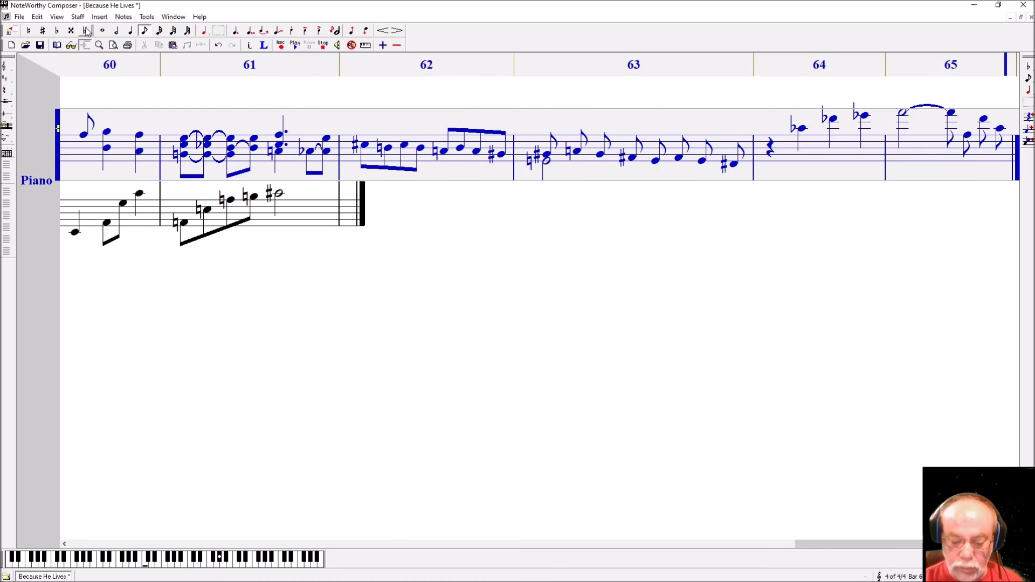
- Enter whole-note A and high F in treble measure 66, with the A tied from a half note under measure 65's eighth notes
{"action": "key", "text": "1"}
{"action": "key", "text": "Tab"}
{"action": "key", "text": "Up"}
{"action": "key", "text": "Up"}
{"action": "key", "text": "Return"}
{"action": "key", "text": "Left"}
{"action": "key", "text": "Left"}
{"action": "key", "text": "Left"}
{"action": "key", "text": "Left"}
{"action": "key", "text": "Left"}
{"action": "key", "text": "2"}
{"action": "key", "text": "semicolon"}
{"action": "key", "text": "ctrl+Return"}
- Beam the four eighth notes of treble measure 65 and each group of four in measure 63
{"action": "key", "text": "Left"}
{"action": "key", "text": "ctrl+shift+Right"}
{"action": "key", "text": "shift+Left"}
{"action": "key", "text": "ctrl+b"}
{"action": "key", "text": "ctrl+Left"}
{"action": "key", "text": "ctrl+Left"}
{"action": "key", "text": "Left"}
{"action": "key", "text": "shift+Left"}
{"action": "key", "text": "shift+Left"}
{"action": "key", "text": "shift+Left"}
{"action": "key", "text": "shift+Left"}
{"action": "key", "text": "ctrl+b"}
{"action": "key", "text": "shift+Left"}
{"action": "key", "text": "shift+Left"}
{"action": "key", "text": "shift+Left"}
{"action": "key", "text": "shift+Left"}
{"action": "key", "text": "ctrl+b"}
- Fill bass measure 62 with eighth notes F sharp and E natural followed by a dotted half-note A natural, and close the measure
{"action": "key", "text": "End"}
{"action": "key", "text": "Page_Down"}
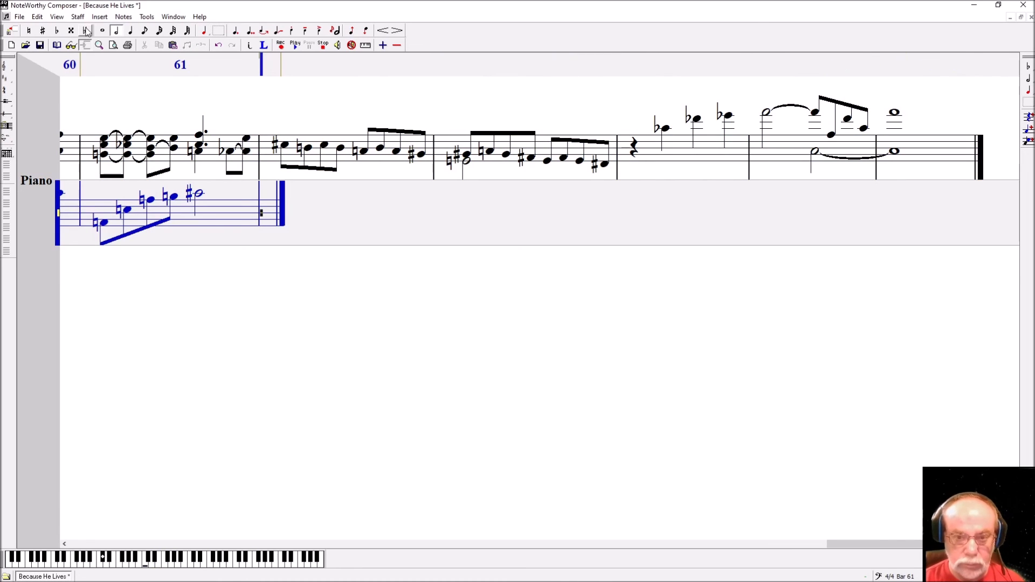
{"action": "key", "text": "8"}
{"action": "key", "text": "Return"}
{"action": "key", "text": "Return"}
{"action": "key", "text": "2"}
{"action": "key", "text": "period"}
{"action": "key", "text": "Return"}
{"action": "key", "text": "Tab"}
- Start a whole-note chord in bass measure 63 with C sharp, A natural, G sharp and D sharp
{"action": "key", "text": "1"}
{"action": "key", "text": "Return"}
{"action": "key", "text": "plus"}
{"action": "key", "text": "ctrl+Return"}
{"action": "key", "text": "ctrl+Return"}
- Insert a quarter rest at the start of treble measure 63
{"action": "key", "text": "Page_Up"}
{"action": "key", "text": "4"}
{"action": "key", "text": "space"}
{"action": "key", "text": "Page_Down"}
- Add F sharp and a low B natural to the whole-note chord in bass measure 63
{"action": "key", "text": "Down"}
{"action": "key", "text": "Down"}
{"action": "key", "text": "Down"}
{"action": "key", "text": "Down"}
{"action": "key", "text": "Down"}
{"action": "key", "text": "1"}
{"action": "key", "text": "ctrl+Return"}
{"action": "key", "text": "n"}
{"action": "key", "text": "Down"}
{"action": "key", "text": "Down"}
{"action": "key", "text": "Down"}
{"action": "key", "text": "Down"}
{"action": "key", "text": "ctrl+Return"}
{"action": "key", "text": "Up"}
{"action": "key", "text": "Up"}
{"action": "key", "text": "8"}
{"action": "key", "text": "Return"}
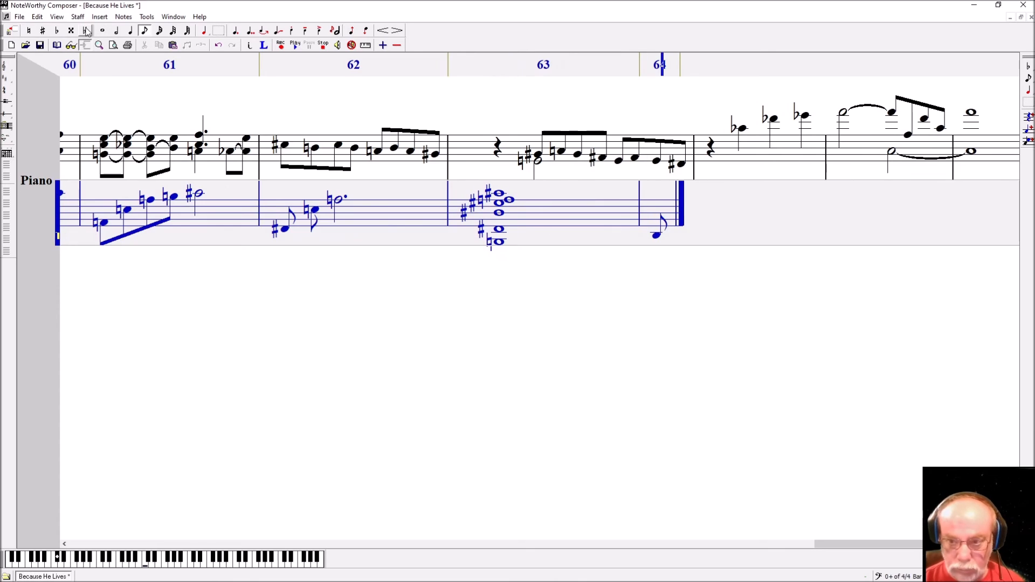
- Delete the quarter rest from treble measure 63 and the eighth note from bass measure 64
{"action": "key", "text": "Page_Up"}
{"action": "key", "text": "Left"}
{"action": "key", "text": "Delete"}
{"action": "key", "text": "Page_Down"}
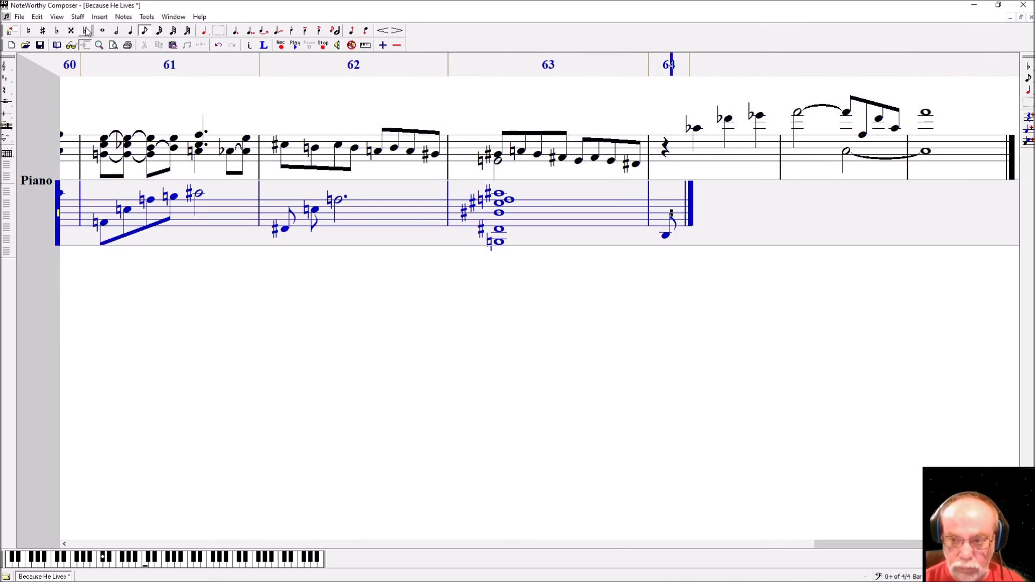
{"action": "key", "text": "BackSpace"}
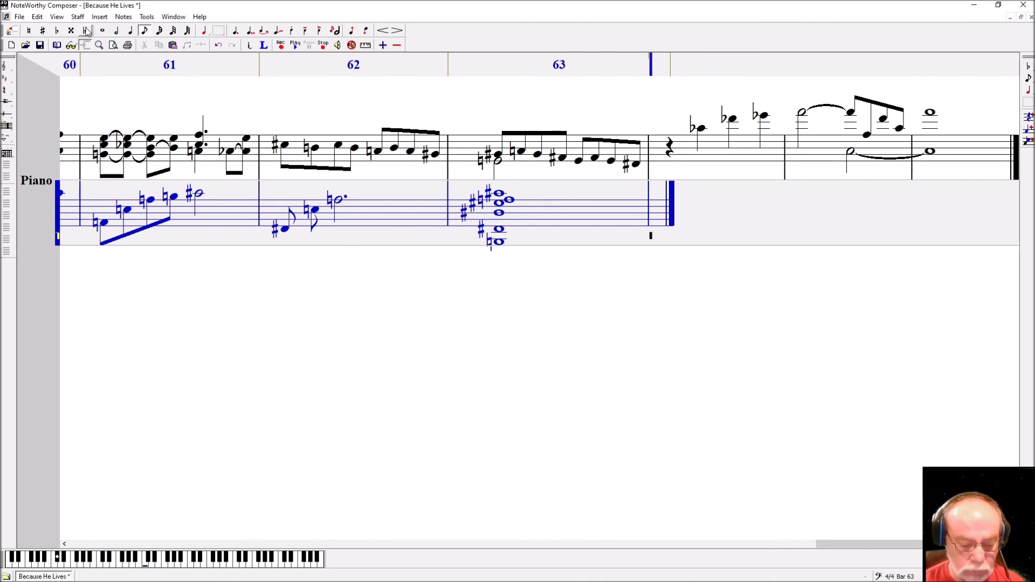
{"action": "key", "text": "Up"}
{"action": "key", "text": "Up"}
{"action": "key", "text": "1"}
{"action": "key", "text": "Return"}
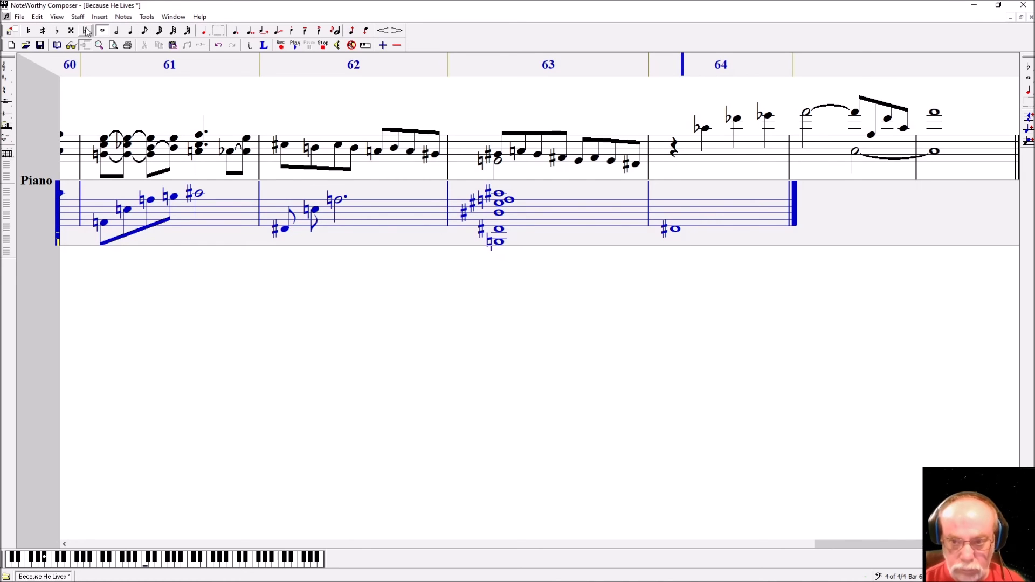
{"action": "key", "text": "BackSpace"}
{"action": "key", "text": "4"}
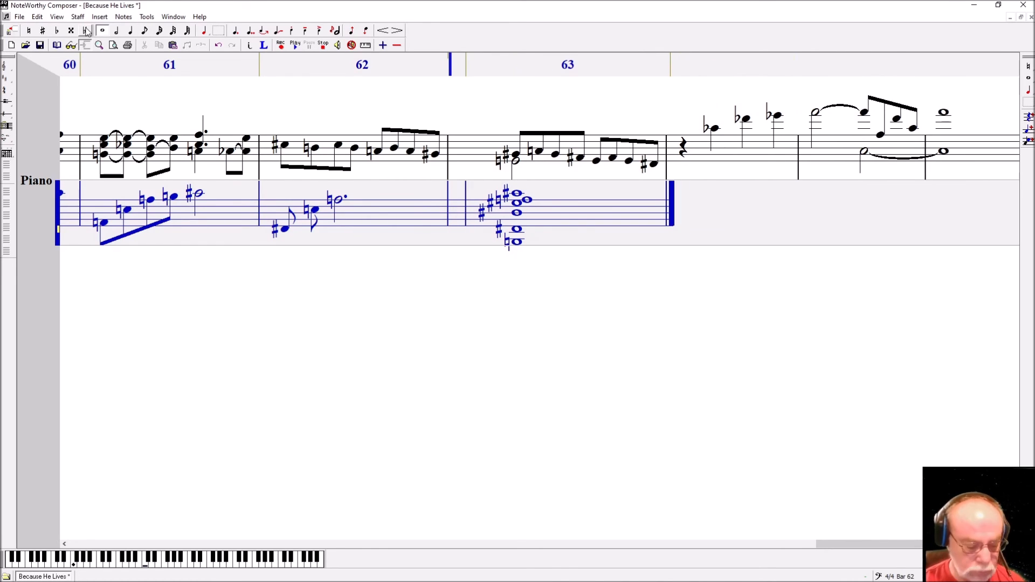
{"action": "key", "text": "Return"}
{"action": "key", "text": "ctrl+z"}
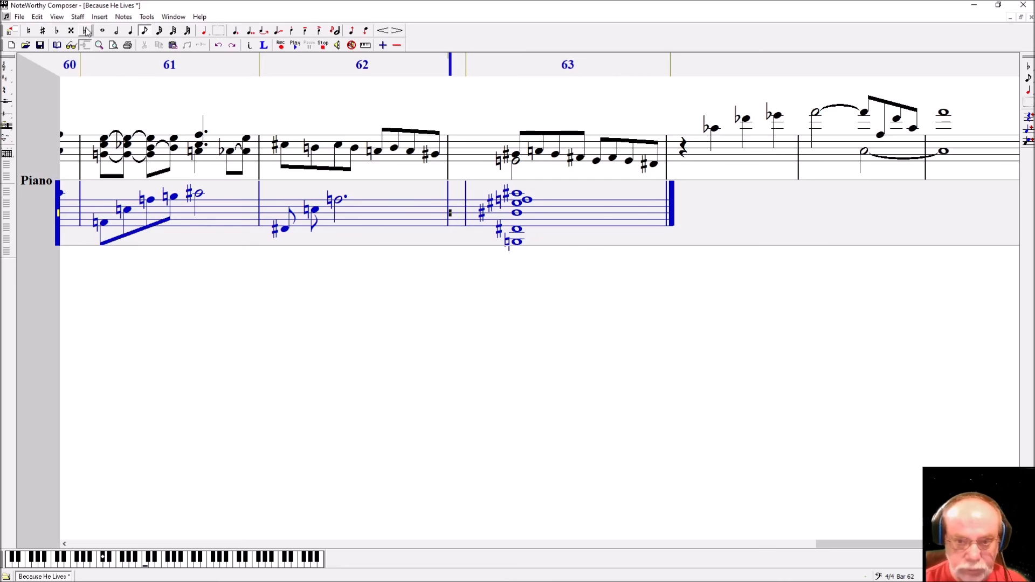
- Insert a missing bass measure after measure 54, made of a half-note octave on F and another on D
{"action": "key", "text": "ctrl+Left"}
{"action": "key", "text": "ctrl+Left"}
{"action": "key", "text": "ctrl+Left"}
{"action": "key", "text": "ctrl+Left"}
{"action": "key", "text": "ctrl+Left"}
{"action": "key", "text": "ctrl+Left"}
{"action": "key", "text": "ctrl+Left"}
{"action": "key", "text": "ctrl+Left"}
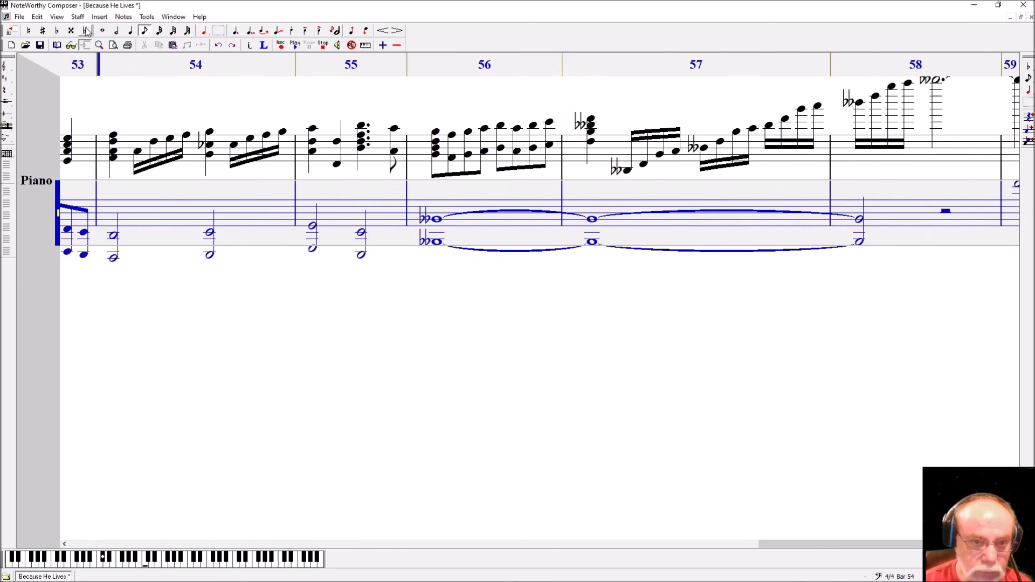
{"action": "key", "text": "ctrl+Right"}
{"action": "key", "text": "2"}
{"action": "key", "text": "Return"}
{"action": "key", "text": "Return"}
{"action": "key", "text": "Tab"}
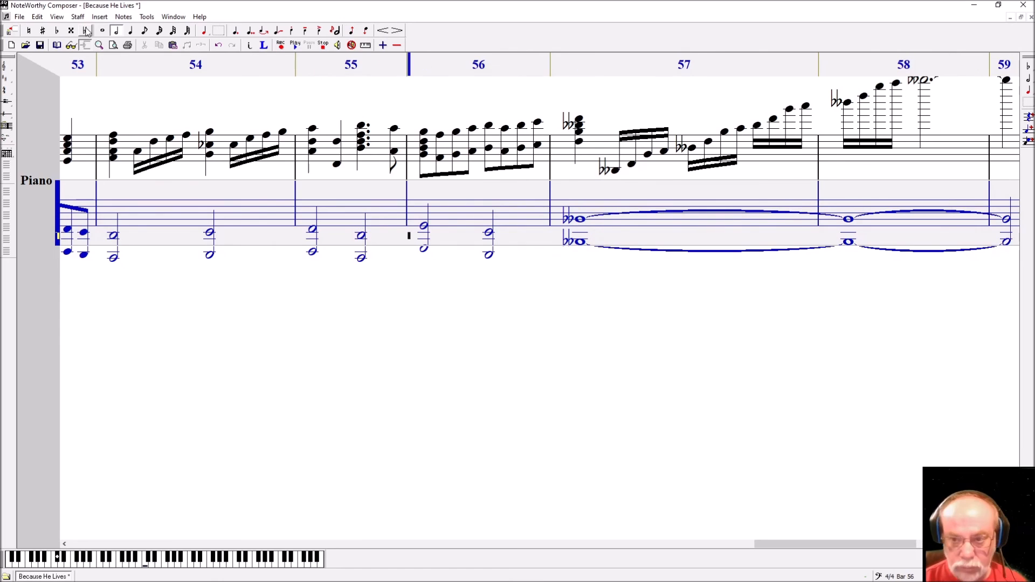
- Close bass measure 64 and start measure 65 with a tied whole note
{"action": "key", "text": "ctrl+End"}
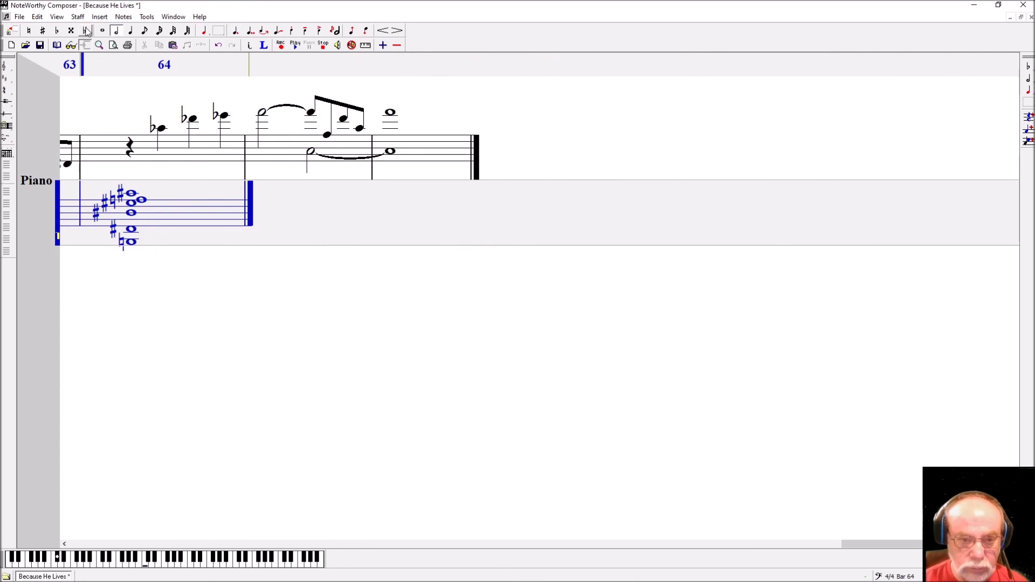
{"action": "key", "text": "End"}
{"action": "key", "text": "Tab"}
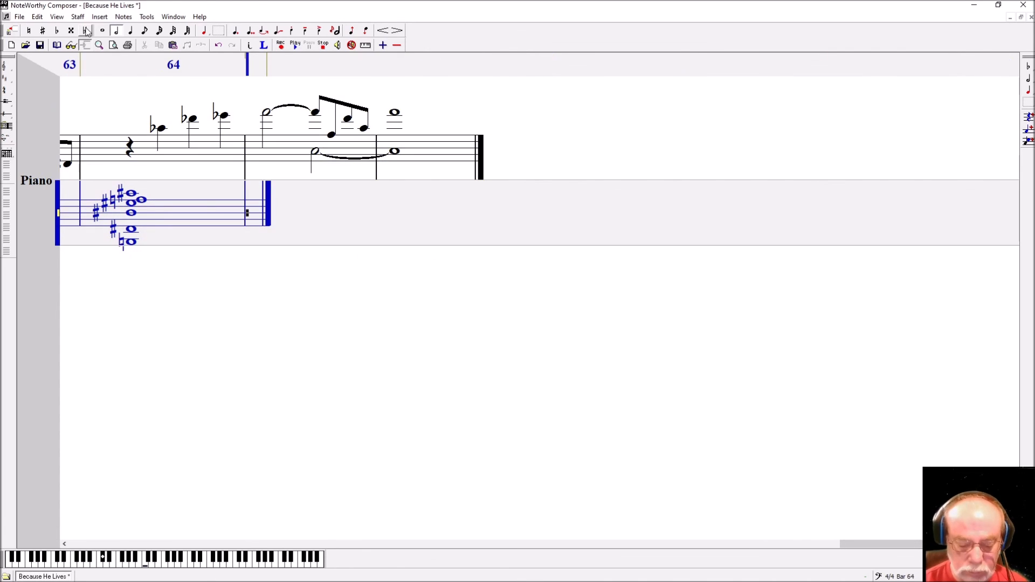
{"action": "key", "text": "1"}
{"action": "key", "text": "slash"}
{"action": "key", "text": "Return"}
- Add a run of four rising notes above the whole note in bass measure 65, followed by a half rest
{"action": "key", "text": "4"}
{"action": "key", "text": "ctrl+Return"}
{"action": "key", "text": "Up"}
{"action": "key", "text": "Up"}
{"action": "key", "text": "Up"}
{"action": "key", "text": "Up"}
{"action": "key", "text": "Return"}
{"action": "key", "text": "Up"}
{"action": "key", "text": "Up"}
{"action": "key", "text": "Up"}
{"action": "key", "text": "Up"}
{"action": "key", "text": "Up"}
{"action": "key", "text": "Return"}
{"action": "key", "text": "Up"}
{"action": "key", "text": "Up"}
{"action": "key", "text": "Up"}
{"action": "key", "text": "Up"}
{"action": "key", "text": "Up"}
{"action": "key", "text": "Return"}
{"action": "key", "text": "2"}
{"action": "key", "text": "space"}
- Close bass measure 65 and enter a whole note two octaves lower in measure 66
{"action": "key", "text": "Tab"}
{"action": "key", "text": "1"}
{"action": "key", "text": "ctrl+Down"}
{"action": "key", "text": "ctrl+Down"}
{"action": "key", "text": "Return"}
- Beam the four rising notes of bass measure 65
{"action": "key", "text": "ctrl+Left"}
{"action": "key", "text": "ctrl+Left"}
{"action": "key", "text": "shift+Right"}
{"action": "key", "text": "shift+Right"}
{"action": "key", "text": "shift+Right"}
{"action": "key", "text": "shift+Right"}
{"action": "key", "text": "ctrl+b"}
{"action": "key", "text": "End"}
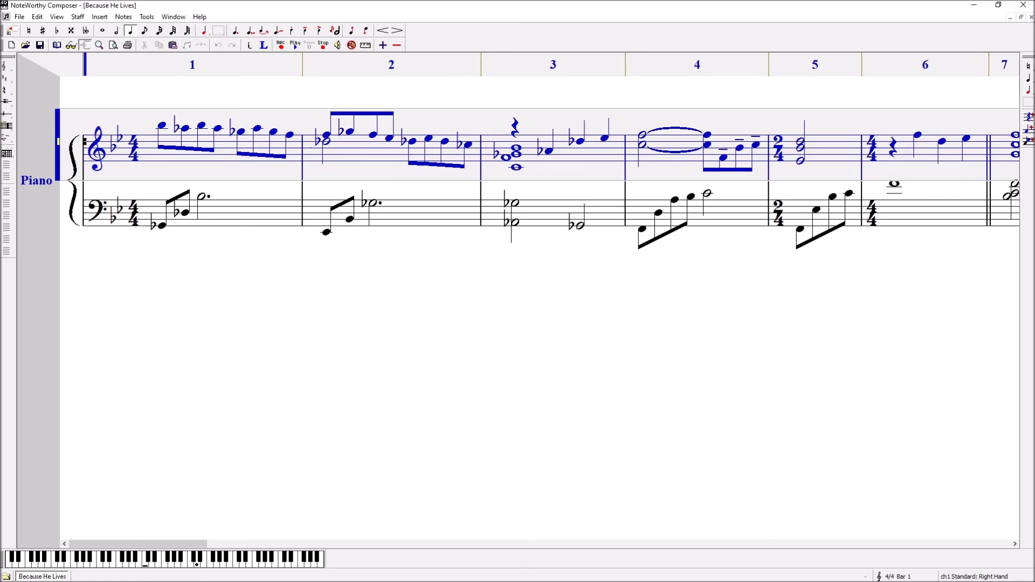
- Play back the finished piece from measure 1
{"action": "key", "text": "space"}
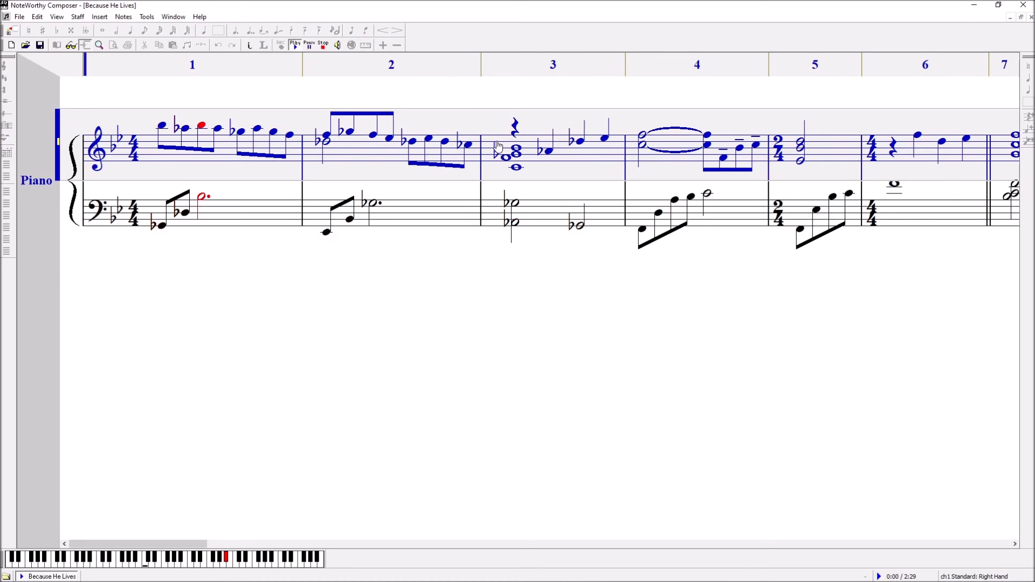